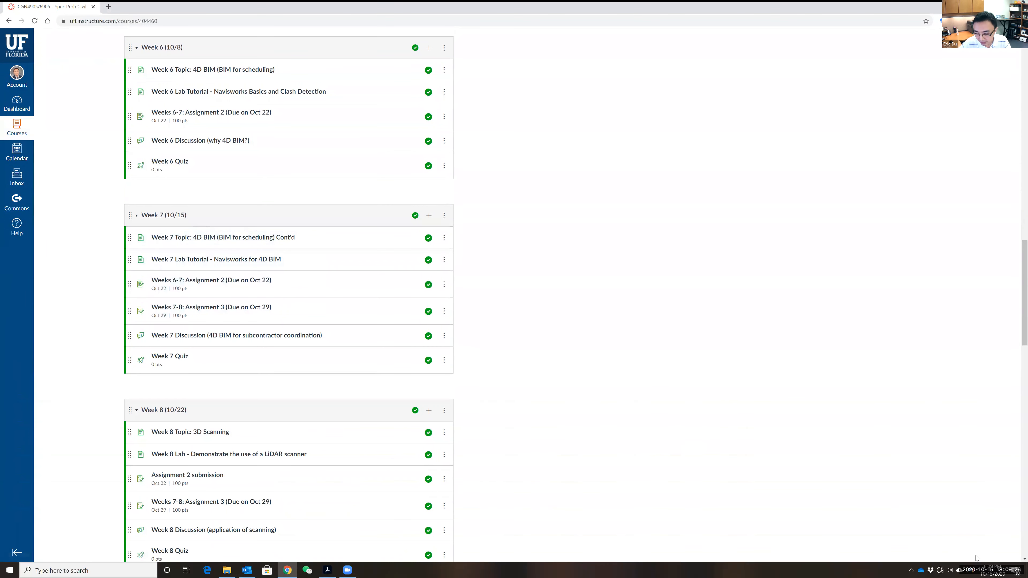
Step: Open the Week 7 Lab Tutorial - Navisworks for 4D BIM page and follow its links to the tutorial document and required files
{"action": "left_click", "coordinate": [972, 570]}
{"action": "left_click", "coordinate": [949, 472]}
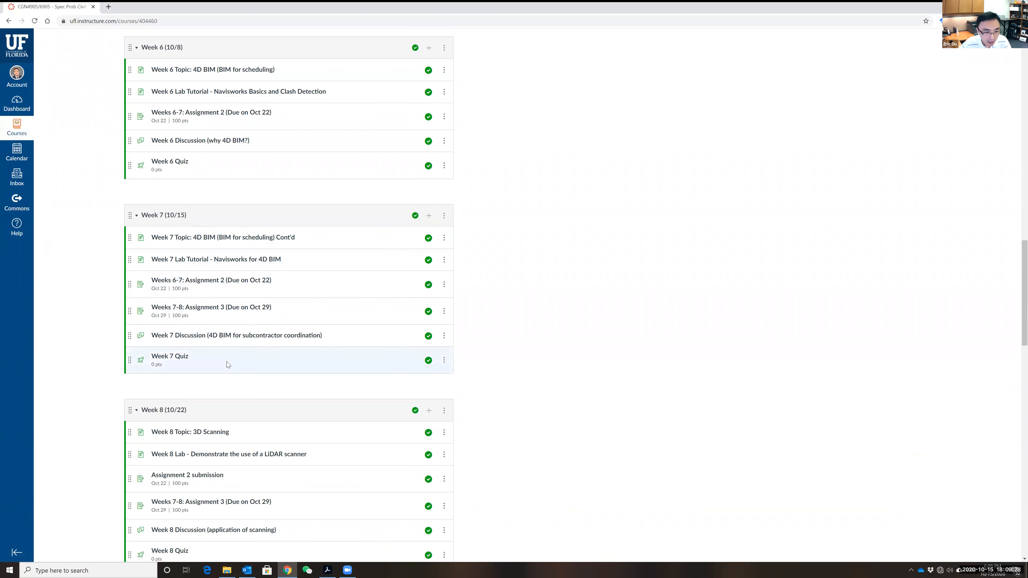
{"action": "left_click", "coordinate": [199, 263]}
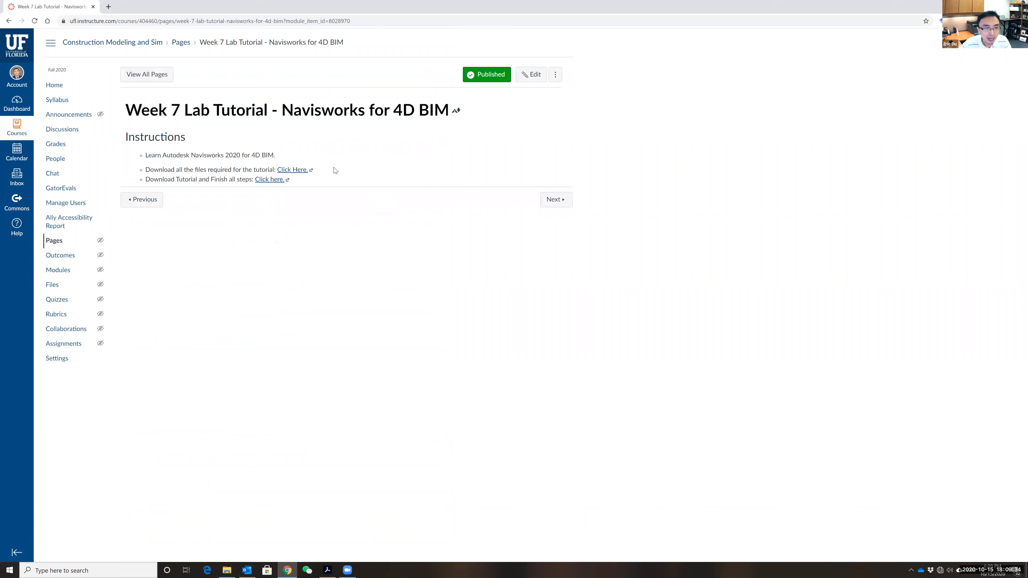
{"action": "left_click", "coordinate": [268, 181]}
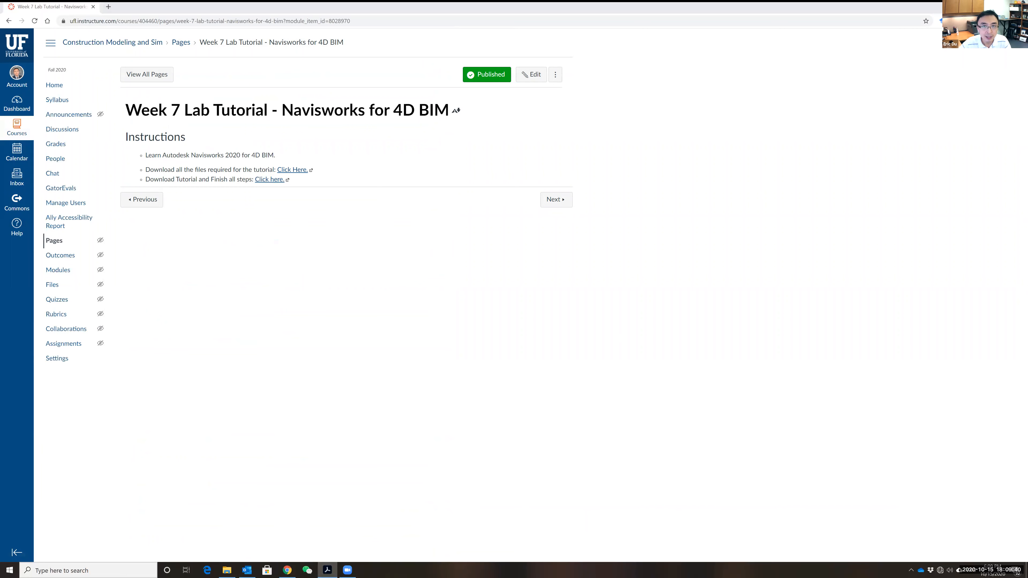
{"action": "left_click", "coordinate": [299, 169]}
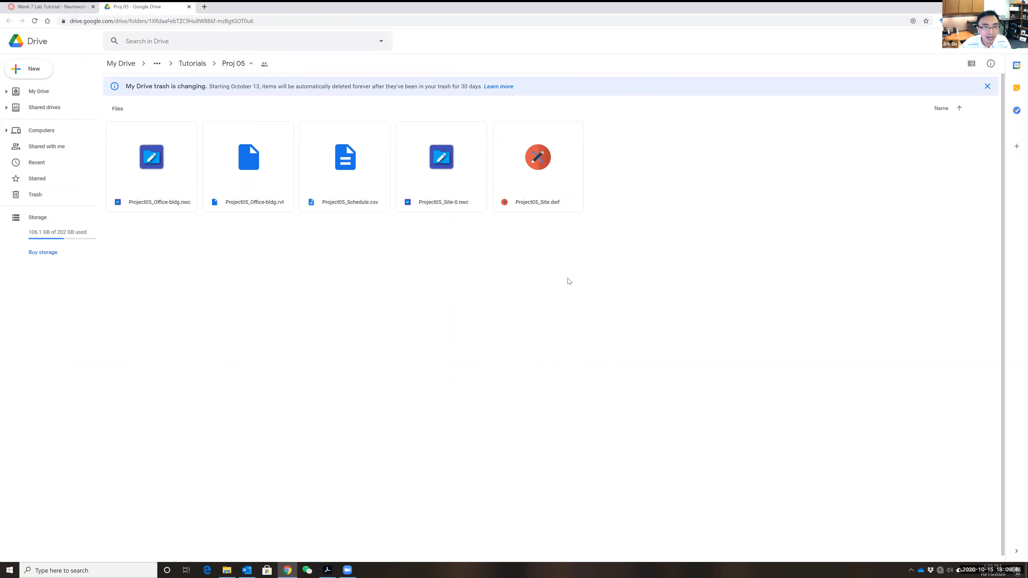
Step: Switch to File Explorer and select Project05_Office-bldg.nwc, Project05_Office-bldg.rvt and Project05_Site-0.nwc in the Proj 05 folder
{"action": "left_click", "coordinate": [233, 570]}
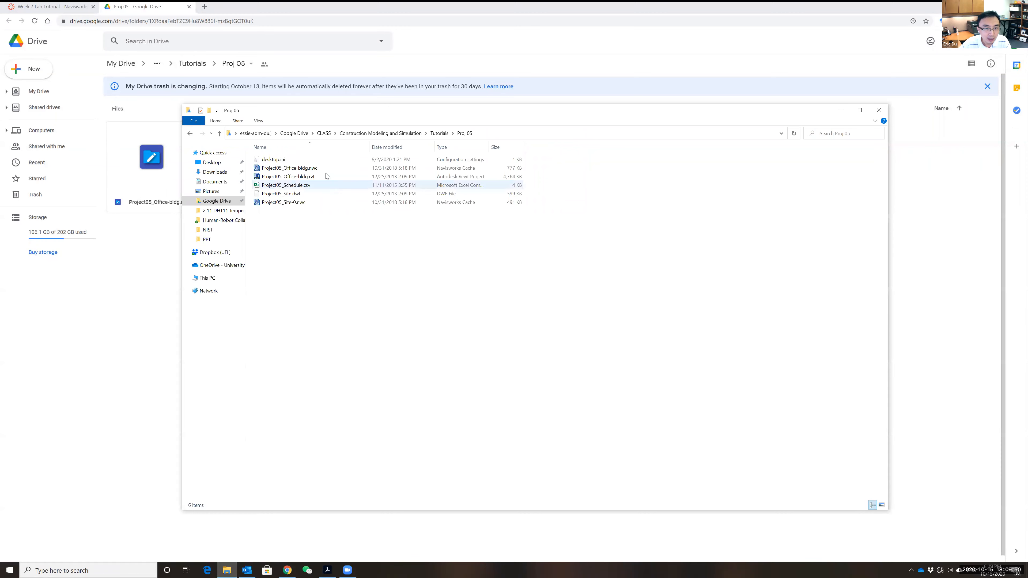
{"action": "left_click", "coordinate": [315, 169]}
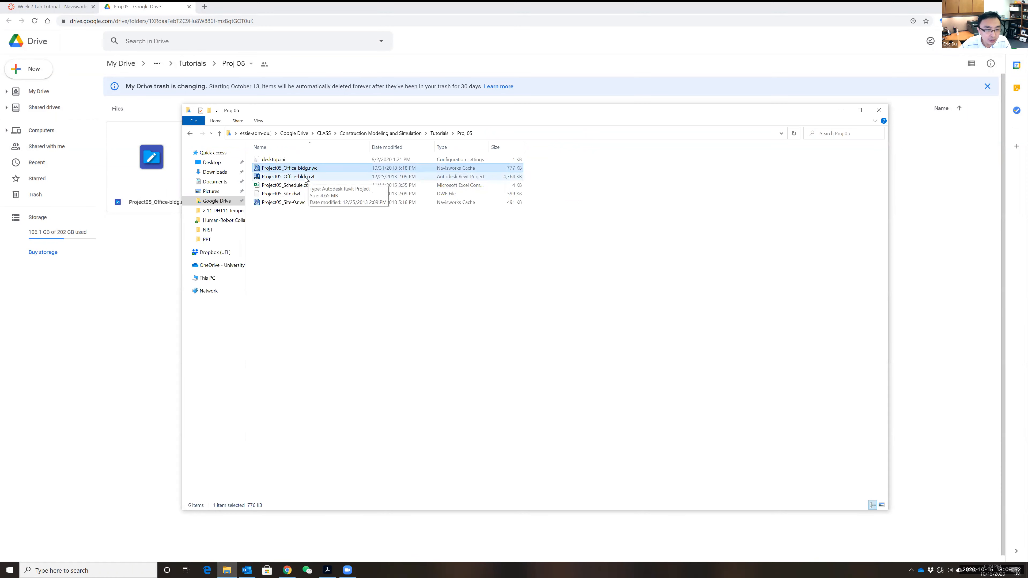
{"action": "left_click", "coordinate": [304, 177], "text": "ctrl"}
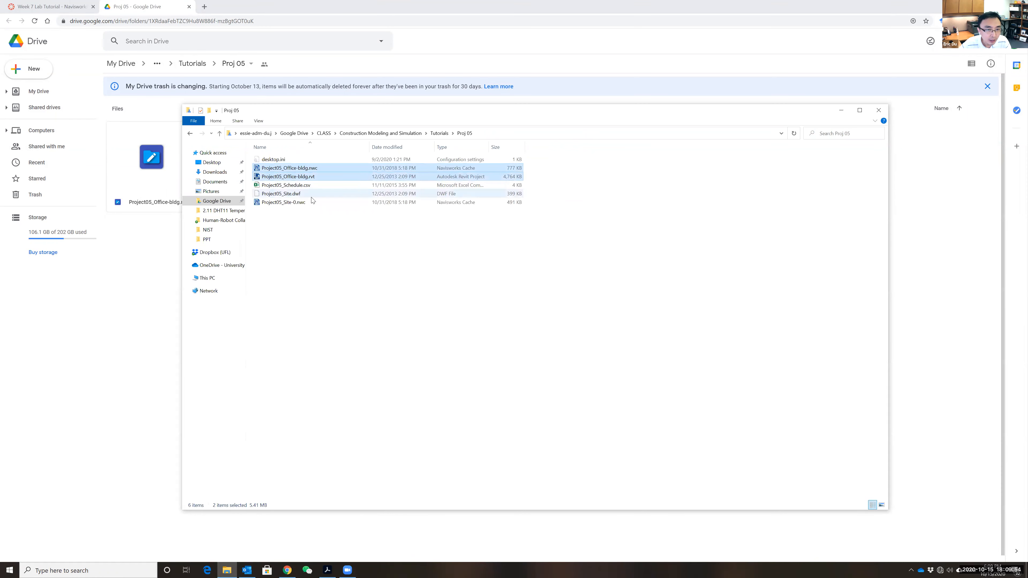
{"action": "left_click", "coordinate": [312, 168], "text": "ctrl"}
{"action": "left_click", "coordinate": [306, 202], "text": "ctrl"}
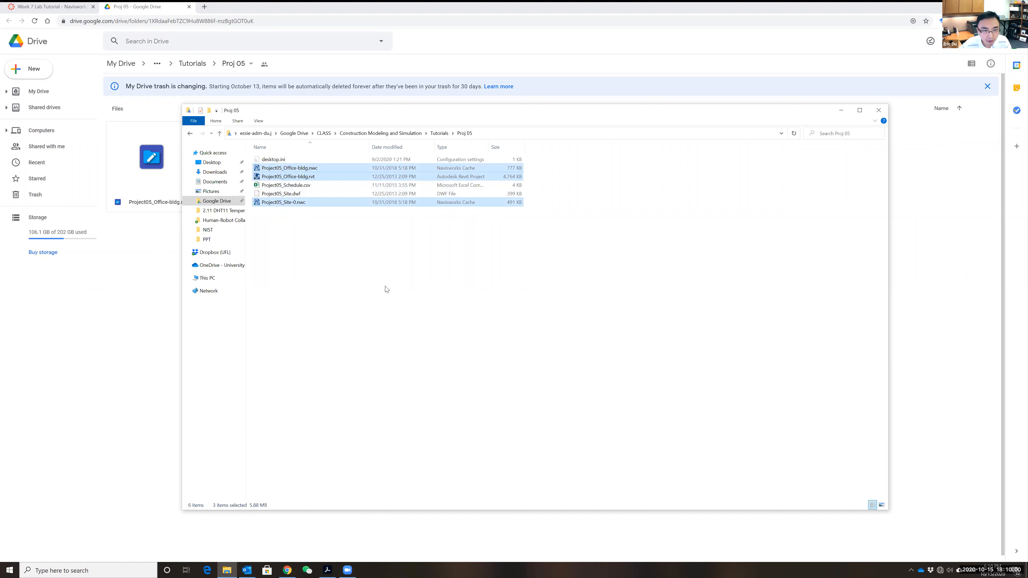
{"action": "left_click", "coordinate": [336, 202]}
Step: Open Project05_Schedule.csv in Excel and auto-fit the widths of columns A to J
{"action": "left_click", "coordinate": [302, 185]}
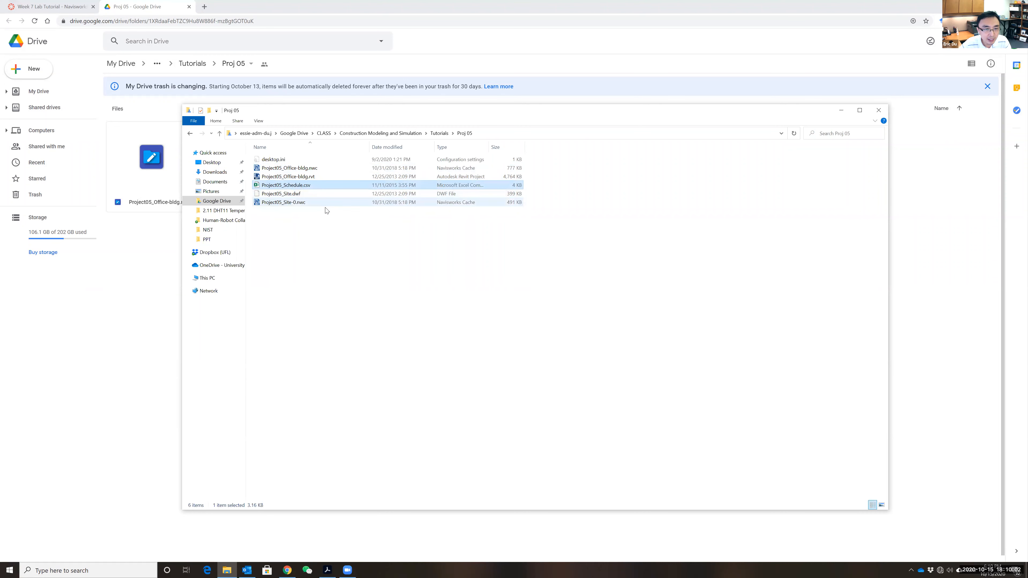
{"action": "double_click", "coordinate": [293, 186]}
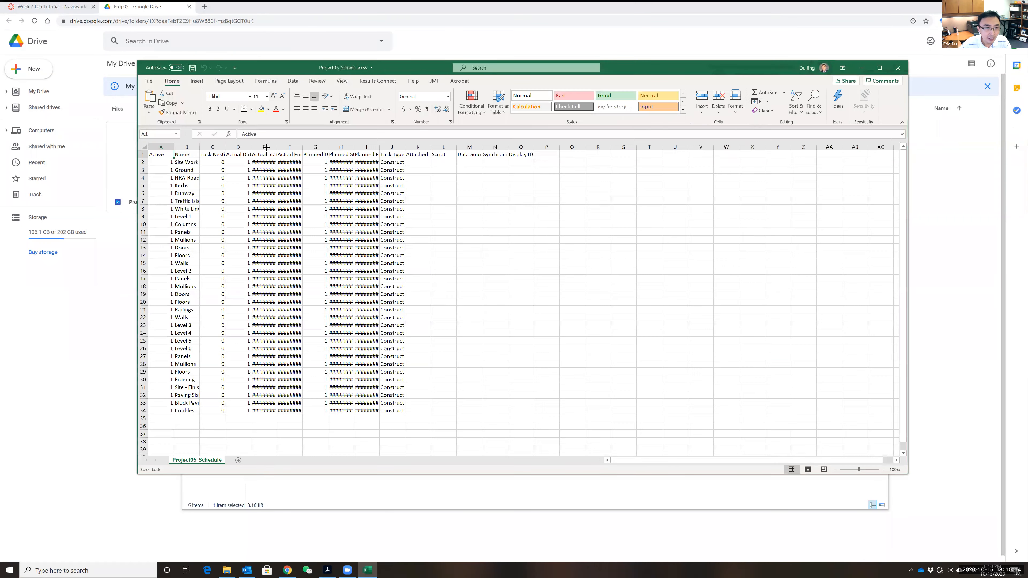
{"action": "left_click_drag", "start_coordinate": [171, 146], "coordinate": [407, 146]}
{"action": "double_click", "coordinate": [405, 146]}
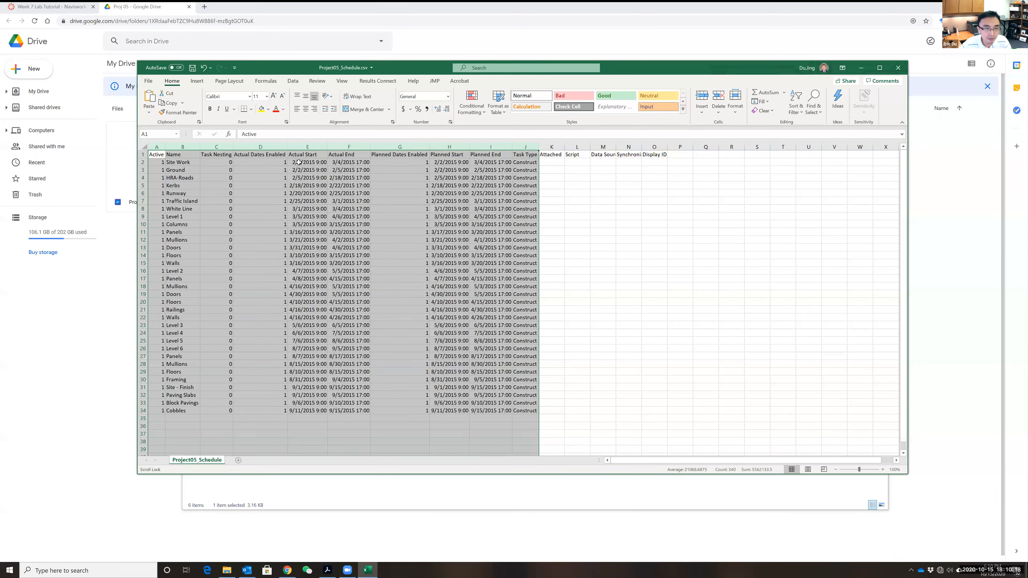
Step: Examine the schedule's task names, actual and planned dates and task types in cells B2 to J34
{"action": "left_click", "coordinate": [314, 170]}
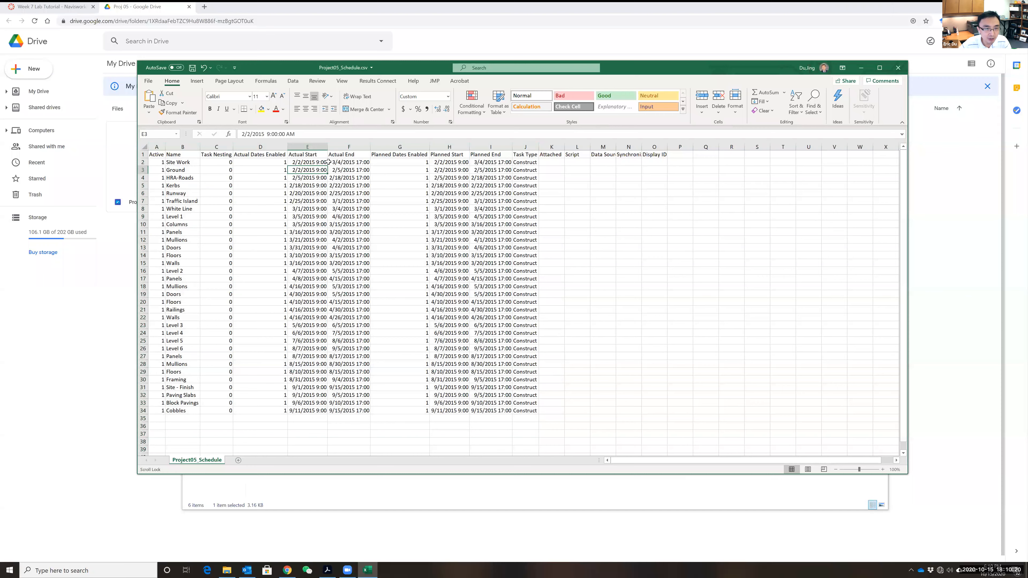
{"action": "left_click", "coordinate": [174, 162]}
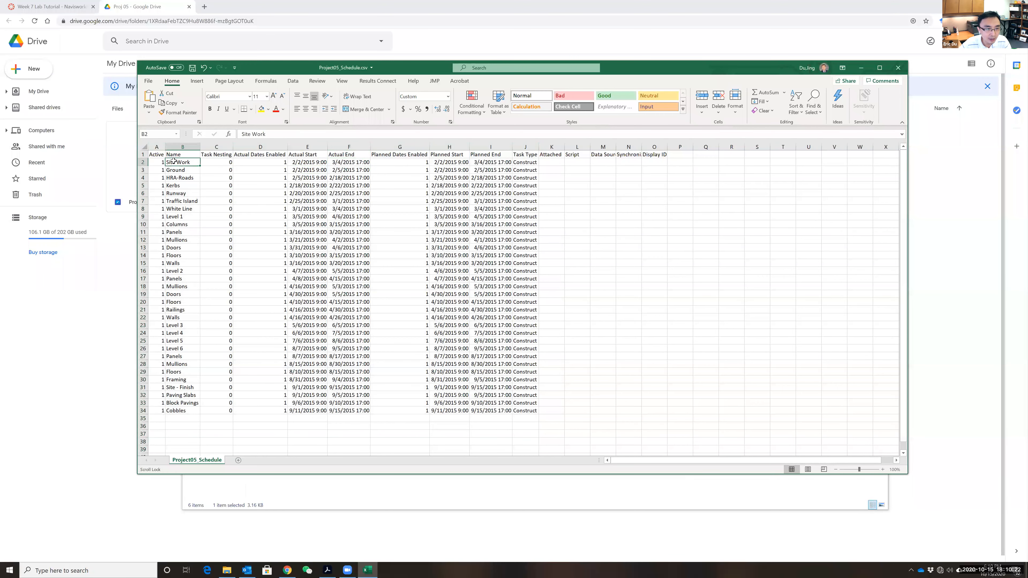
{"action": "left_click", "coordinate": [183, 146]}
{"action": "left_click_drag", "start_coordinate": [178, 162], "coordinate": [535, 411]}
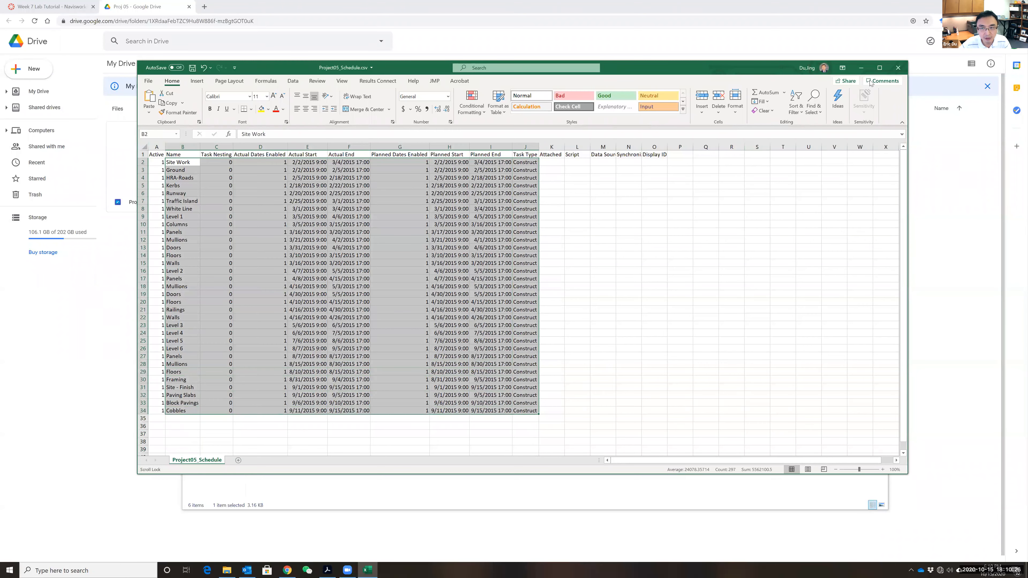
Step: Close the schedule spreadsheet and highlight the five Project05 files in the folder
{"action": "left_click", "coordinate": [898, 69]}
{"action": "left_click", "coordinate": [486, 290]}
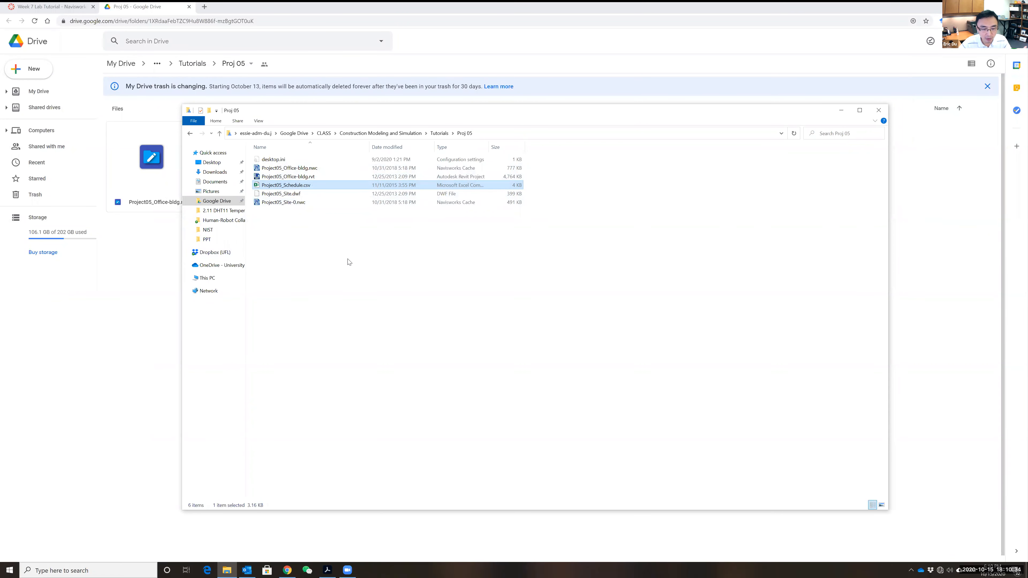
{"action": "left_click_drag", "start_coordinate": [350, 257], "coordinate": [263, 165]}
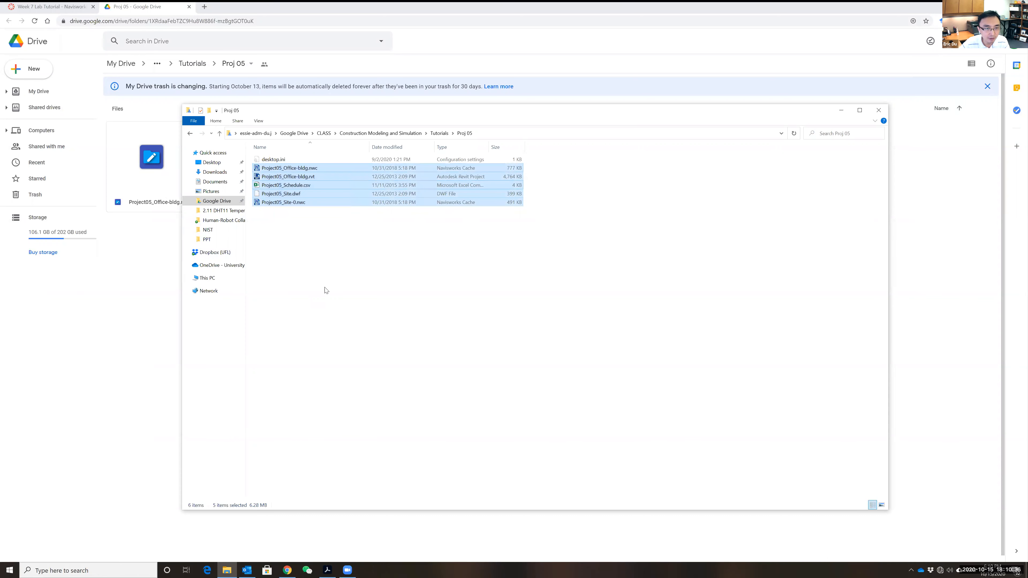
{"action": "left_click", "coordinate": [323, 293]}
Step: Minimize the browser to uncover the desktop shortcuts behind the project folder
{"action": "left_click", "coordinate": [80, 570]}
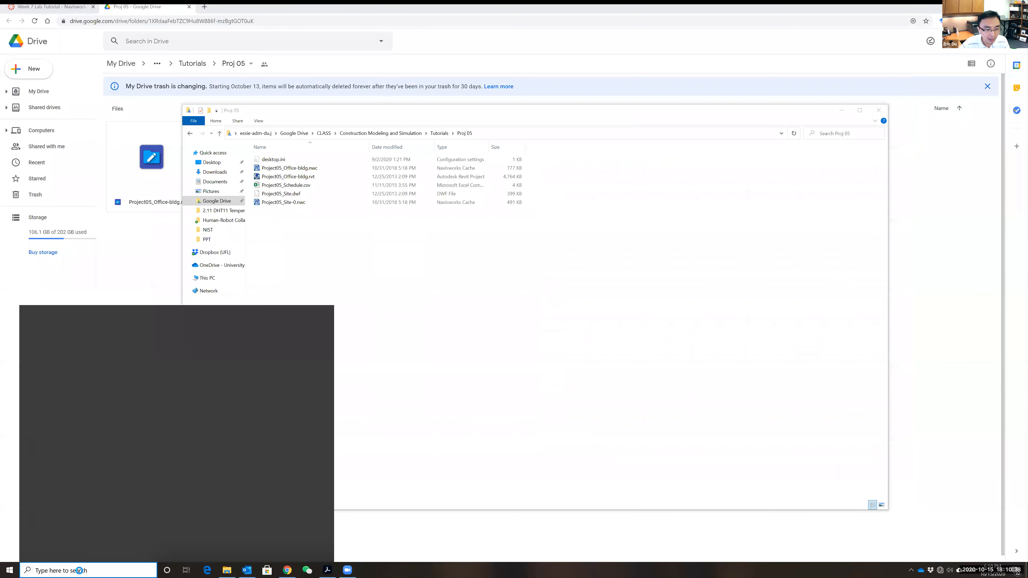
{"action": "left_click", "coordinate": [769, 40]}
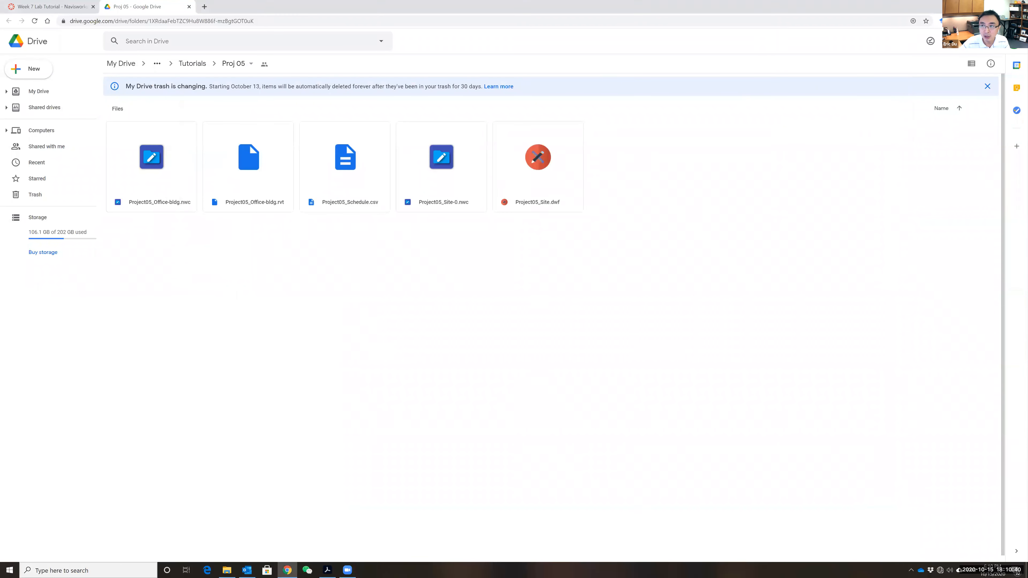
{"action": "left_click", "coordinate": [981, 7]}
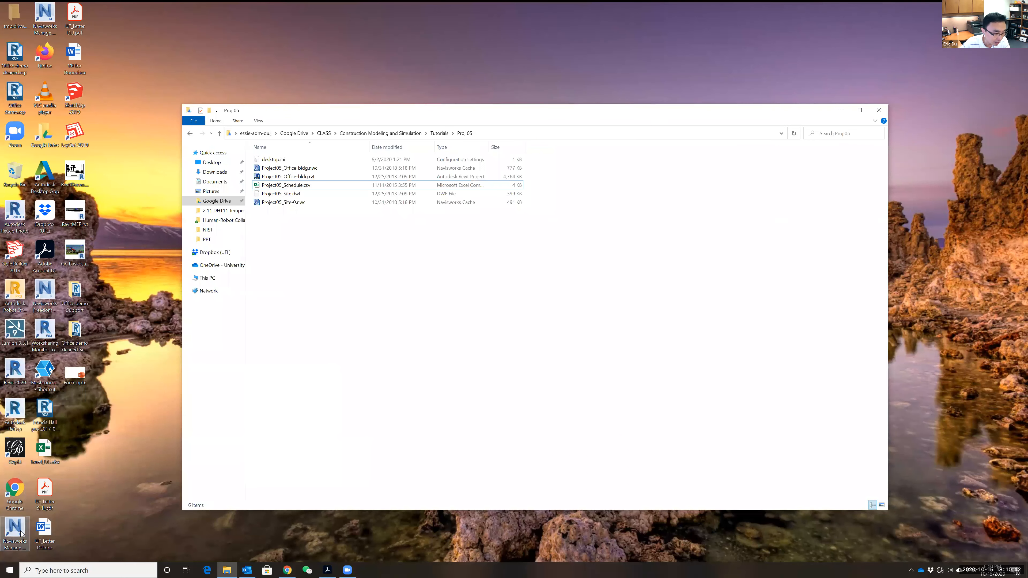
Step: Find the Navisworks Manage 2019 shortcut on the desktop and try to launch the program
{"action": "left_click", "coordinate": [13, 554]}
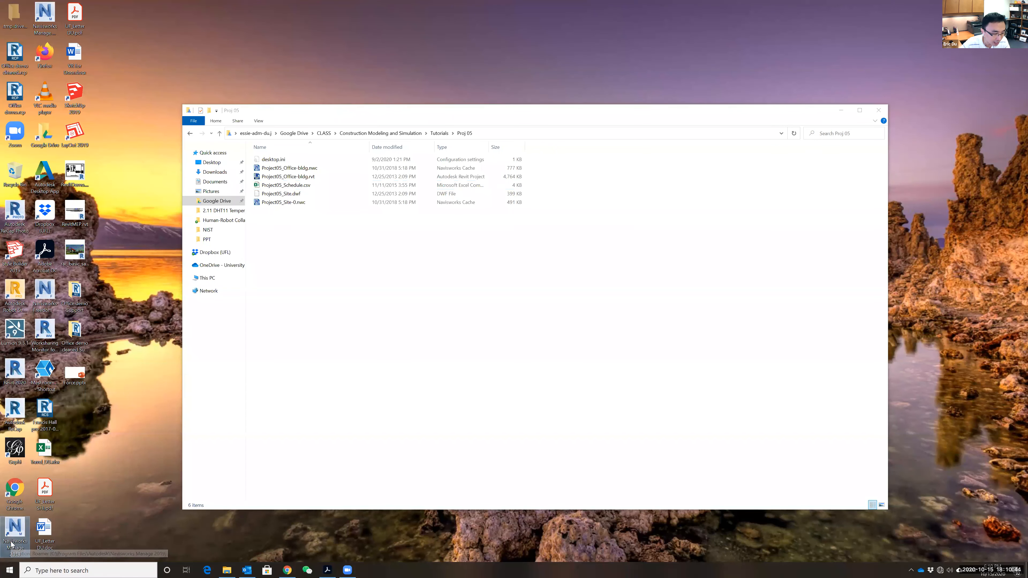
{"action": "left_click", "coordinate": [43, 20]}
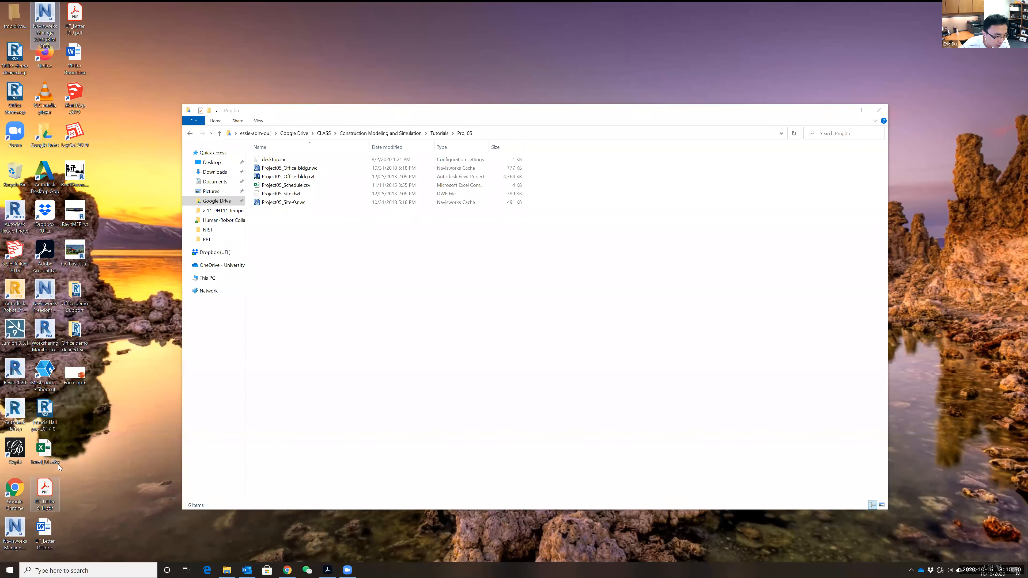
{"action": "left_click", "coordinate": [46, 298]}
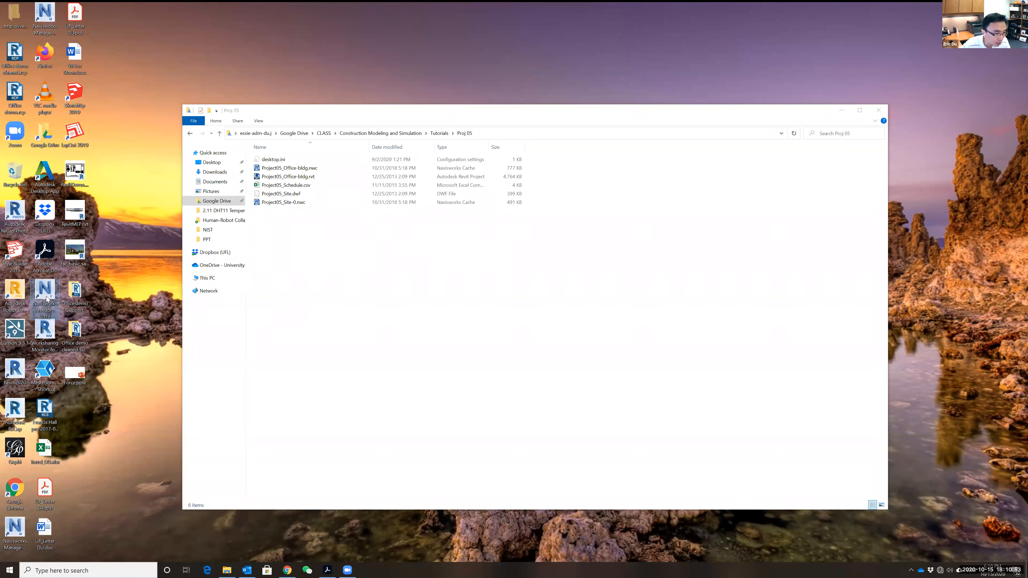
{"action": "left_click", "coordinate": [12, 528]}
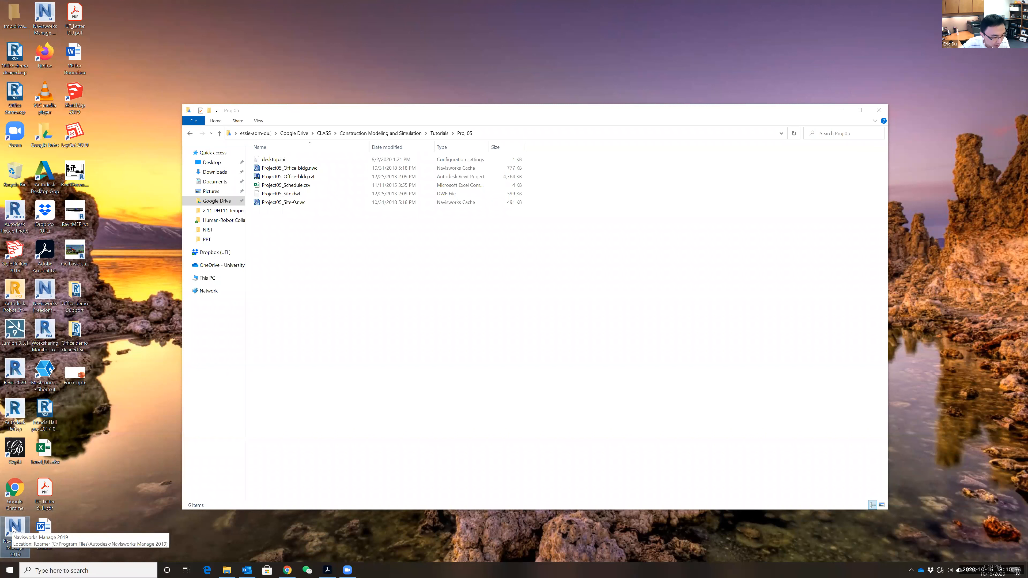
{"action": "double_click", "coordinate": [13, 529]}
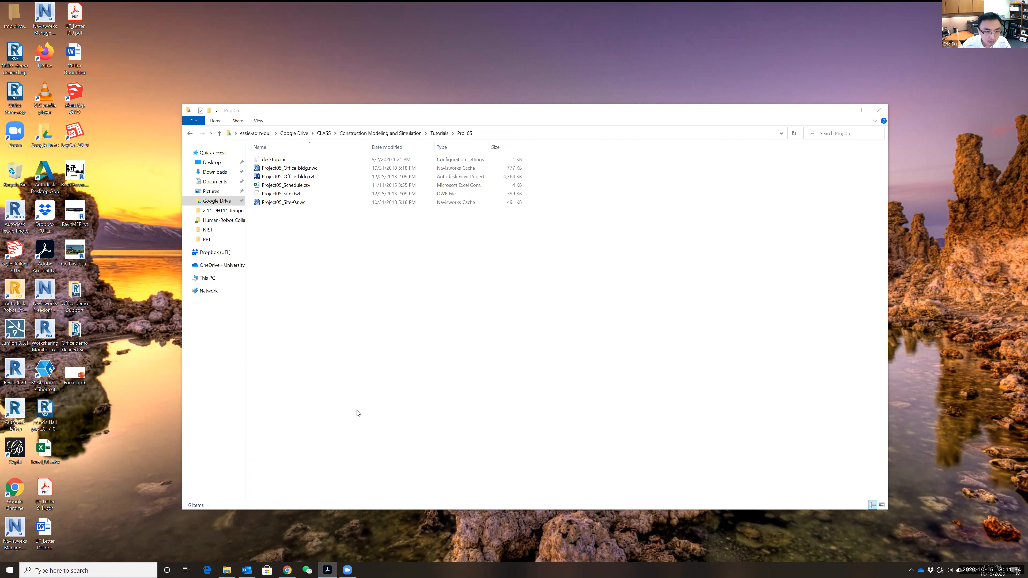
Step: Check which background programs are running in the system tray, and reposition the project folder window on the desktop
{"action": "left_click", "coordinate": [616, 543]}
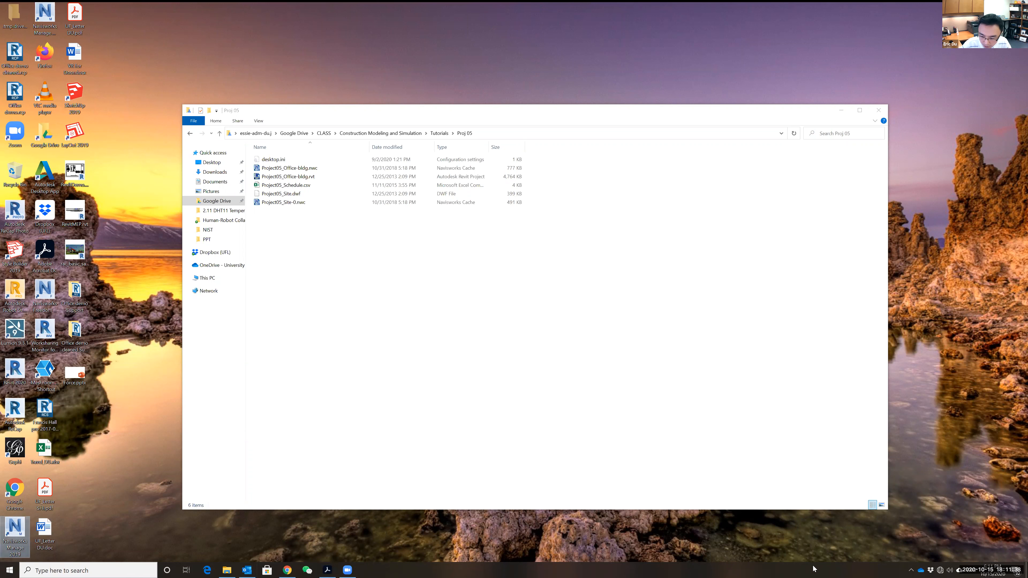
{"action": "left_click", "coordinate": [911, 571]}
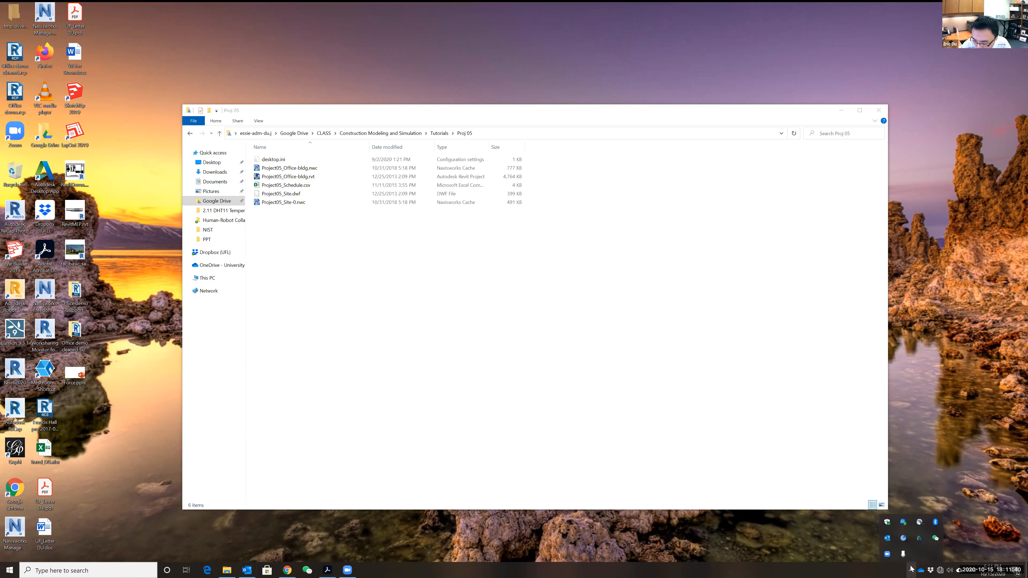
{"action": "left_click", "coordinate": [15, 530]}
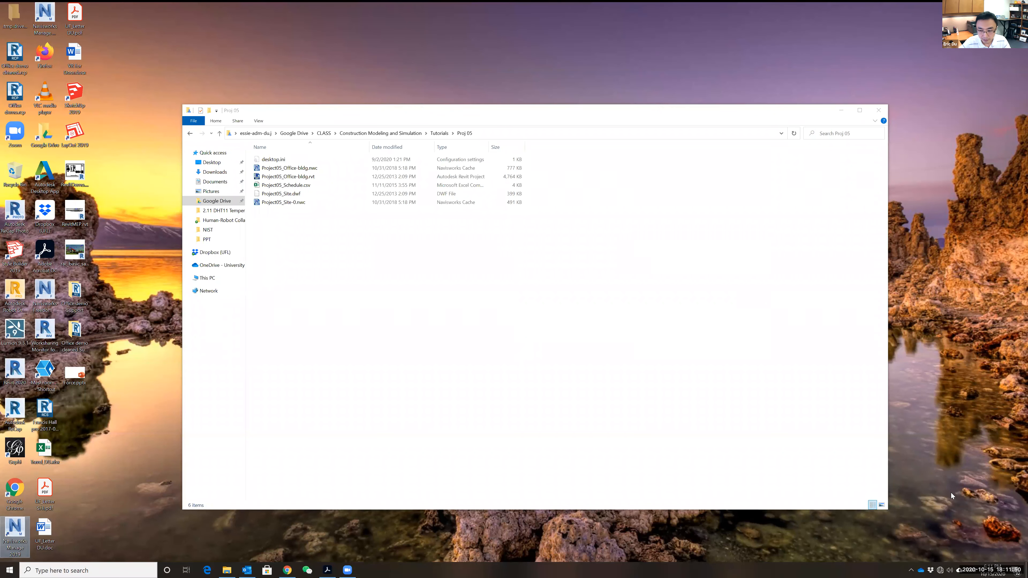
{"action": "left_click", "coordinate": [911, 570]}
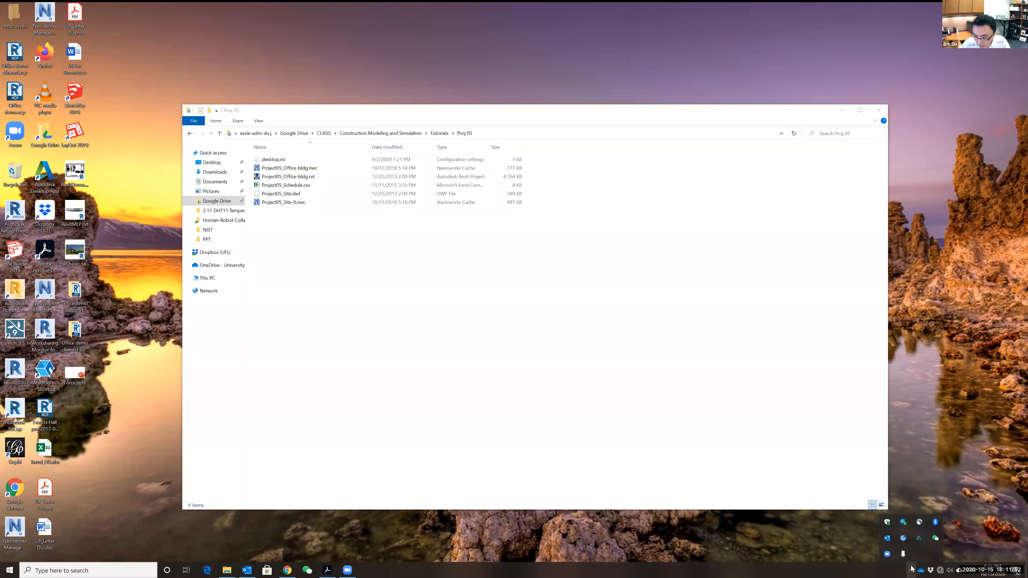
{"action": "left_click", "coordinate": [860, 527]}
{"action": "left_click", "coordinate": [600, 118]}
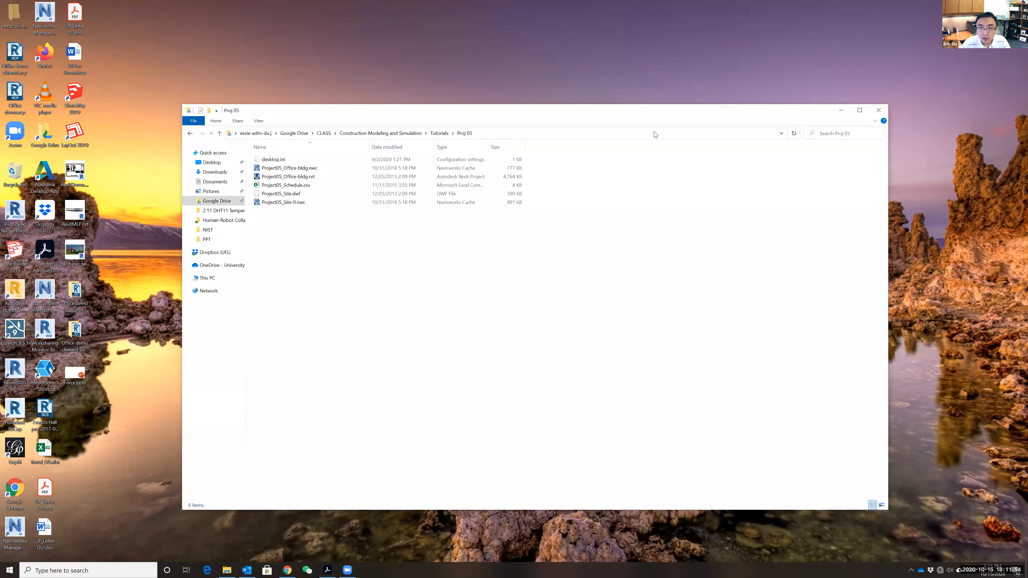
{"action": "left_click_drag", "start_coordinate": [683, 117], "coordinate": [656, 134]}
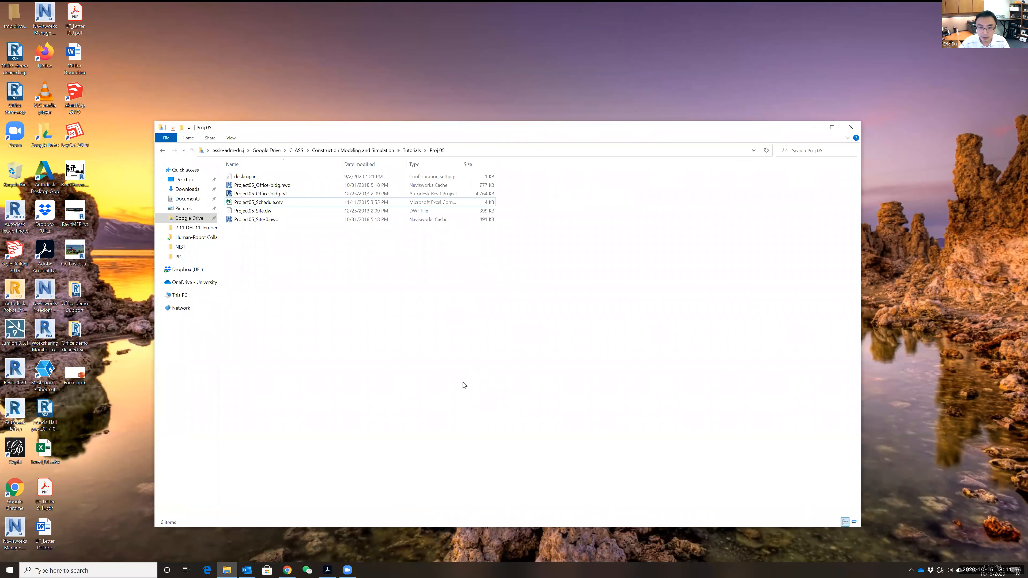
Step: Examine the running processes in Task Manager and close it
{"action": "left_click", "coordinate": [384, 543]}
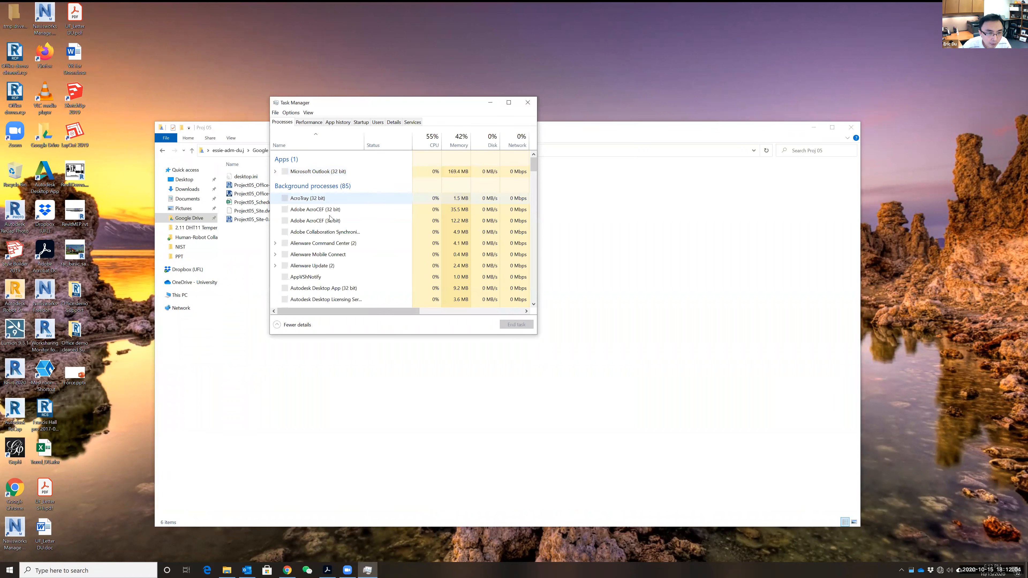
{"action": "left_click", "coordinate": [309, 122]}
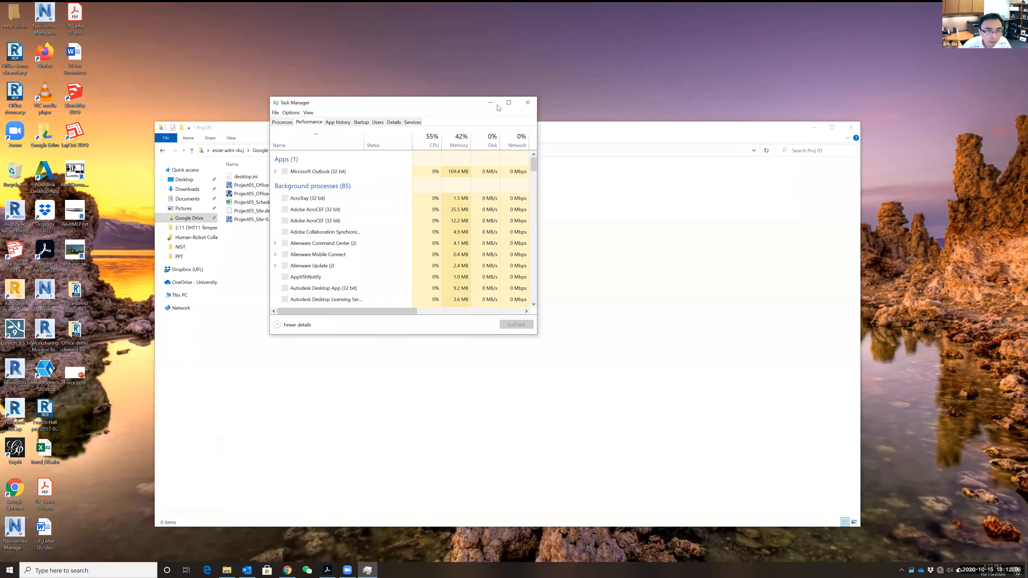
{"action": "left_click", "coordinate": [527, 103]}
Step: Try launching Navisworks Manage 2019 again and check the system tray for its background activity
{"action": "double_click", "coordinate": [18, 533]}
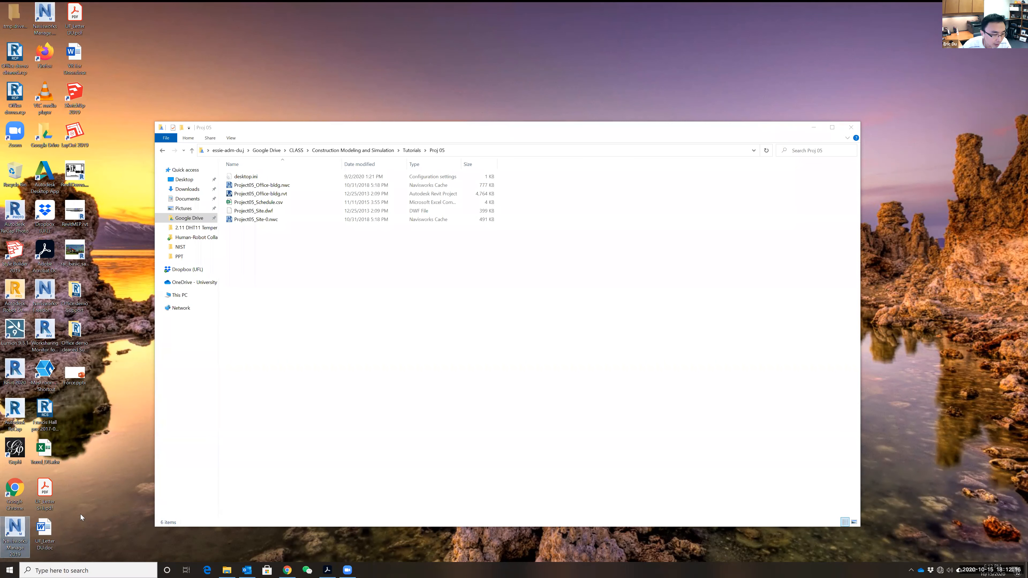
{"action": "left_click", "coordinate": [911, 570]}
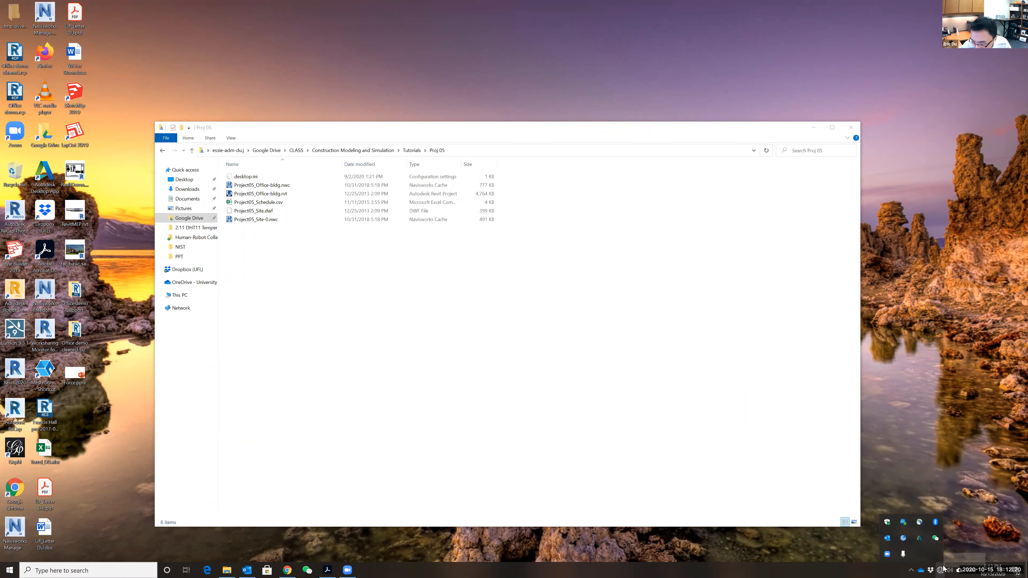
{"action": "left_click", "coordinate": [961, 481]}
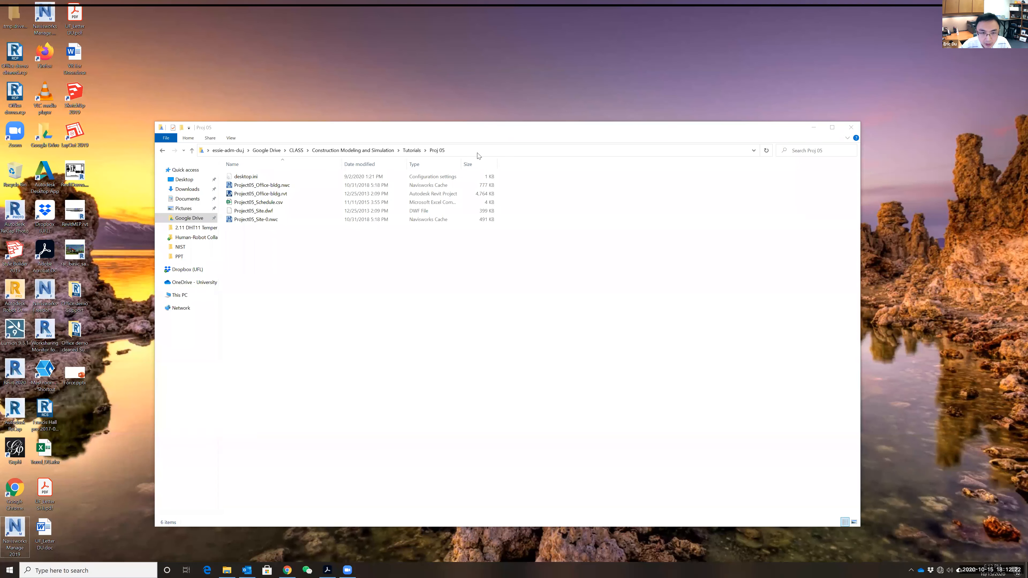
Step: Close the Proj 05 folder window and launch Navisworks Manage 2019 from the desktop
{"action": "left_click", "coordinate": [440, 134]}
{"action": "left_click_drag", "start_coordinate": [465, 128], "coordinate": [491, 74]}
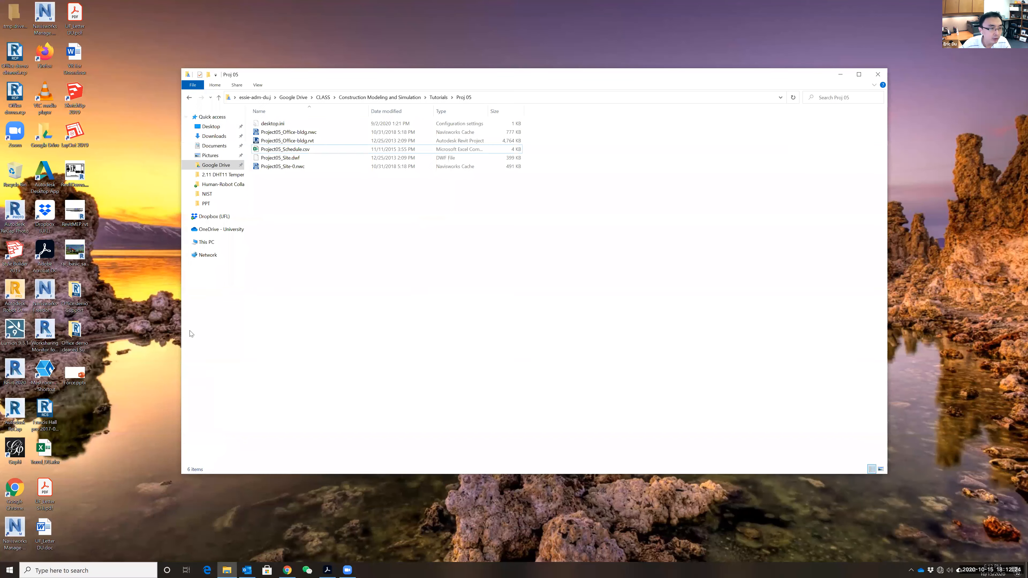
{"action": "left_click", "coordinate": [139, 441]}
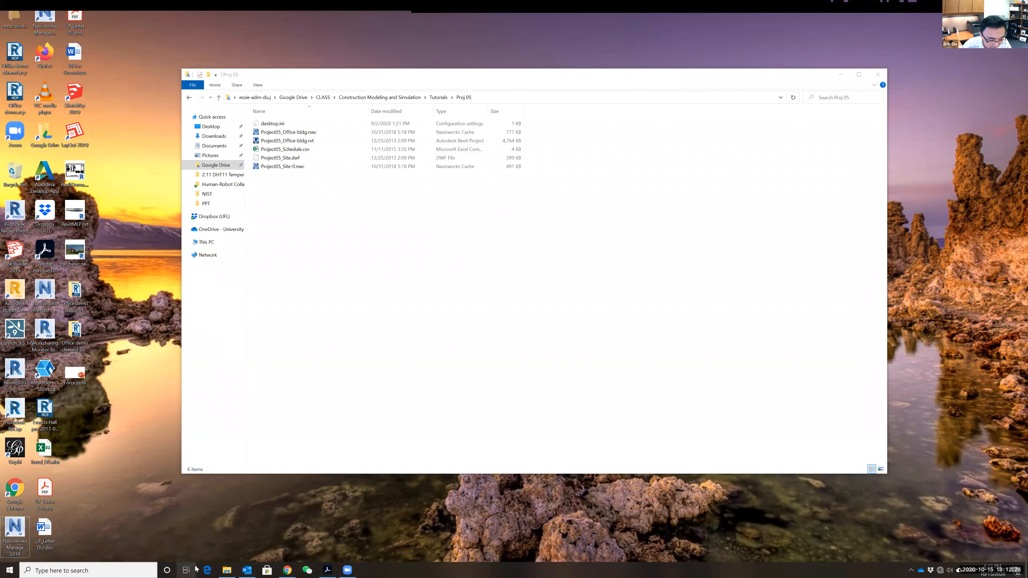
{"action": "left_click", "coordinate": [878, 75]}
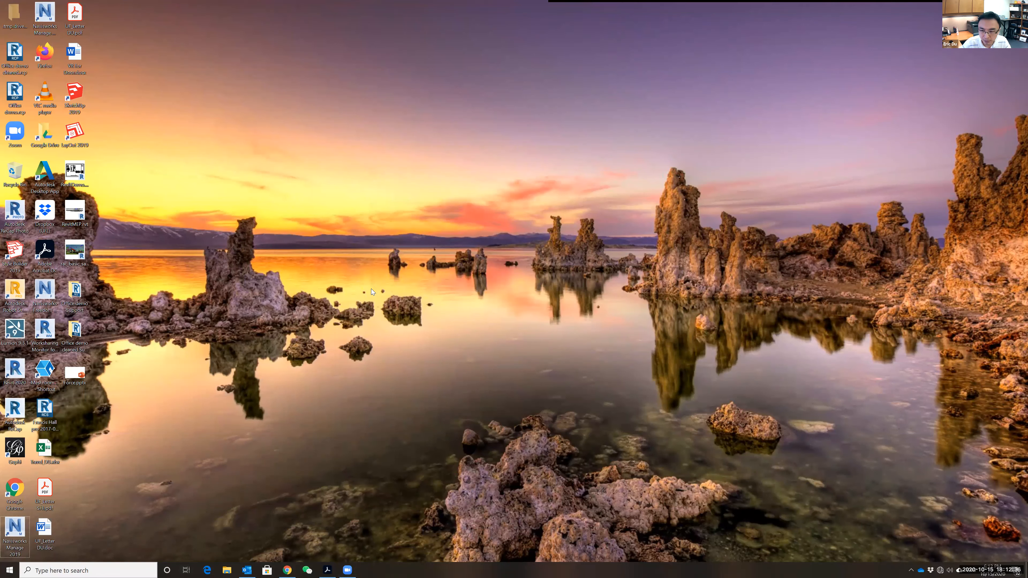
{"action": "double_click", "coordinate": [16, 526]}
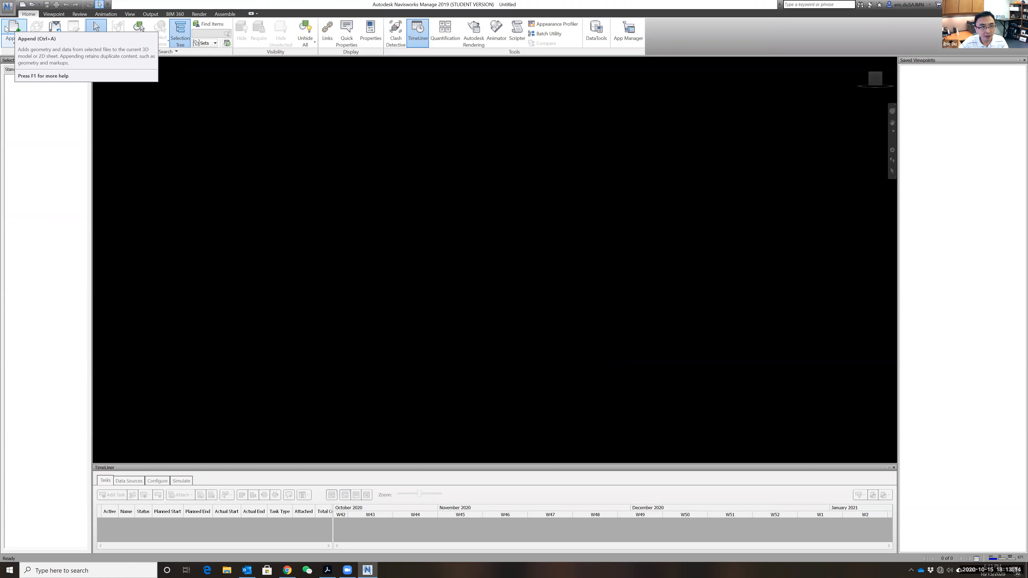
Step: Append Project05_Office-bldg.rvt and Project05_Site.dwf from the Proj 05 tutorial folder
{"action": "left_click", "coordinate": [14, 30]}
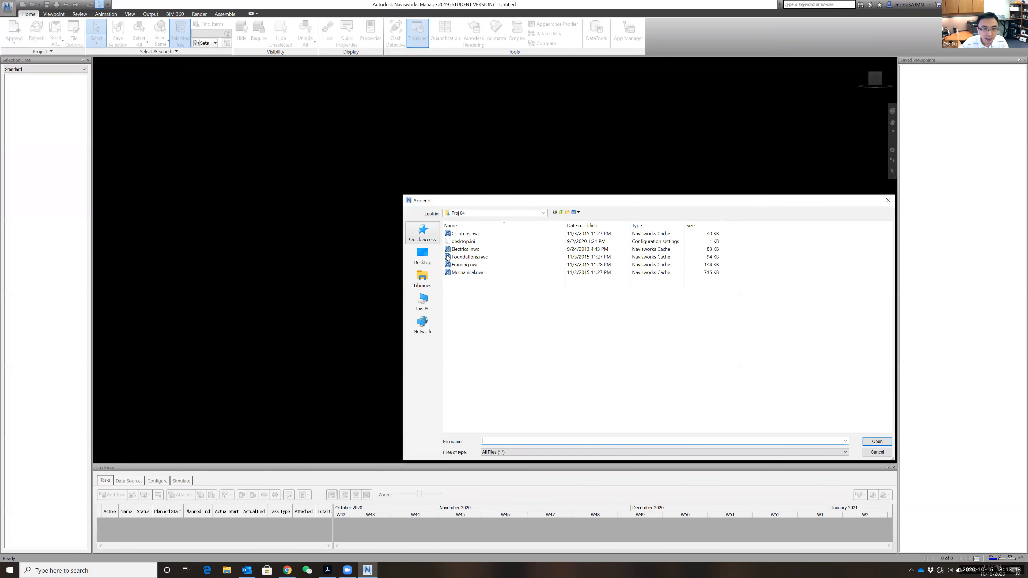
{"action": "left_click", "coordinate": [560, 212]}
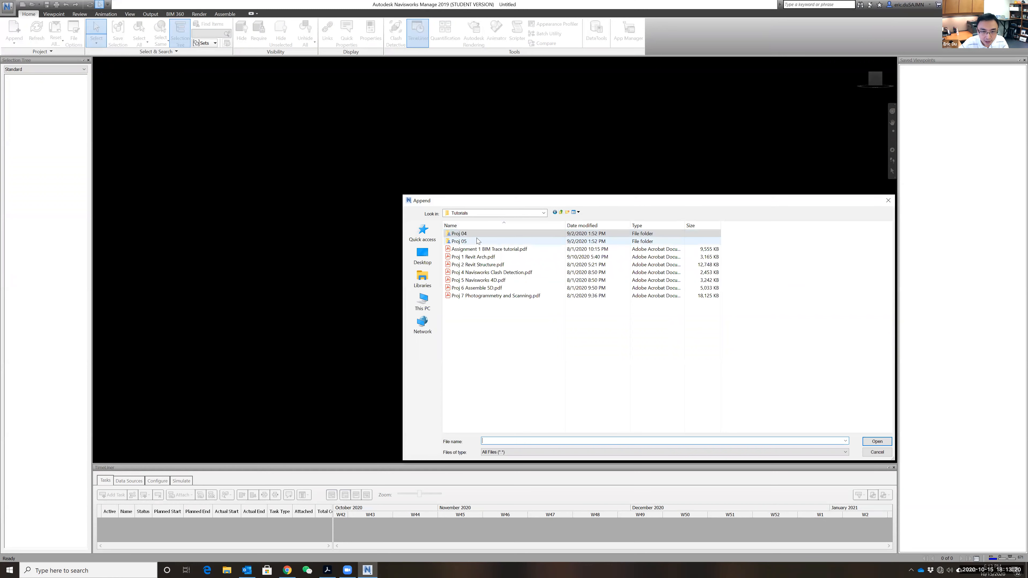
{"action": "double_click", "coordinate": [461, 240]}
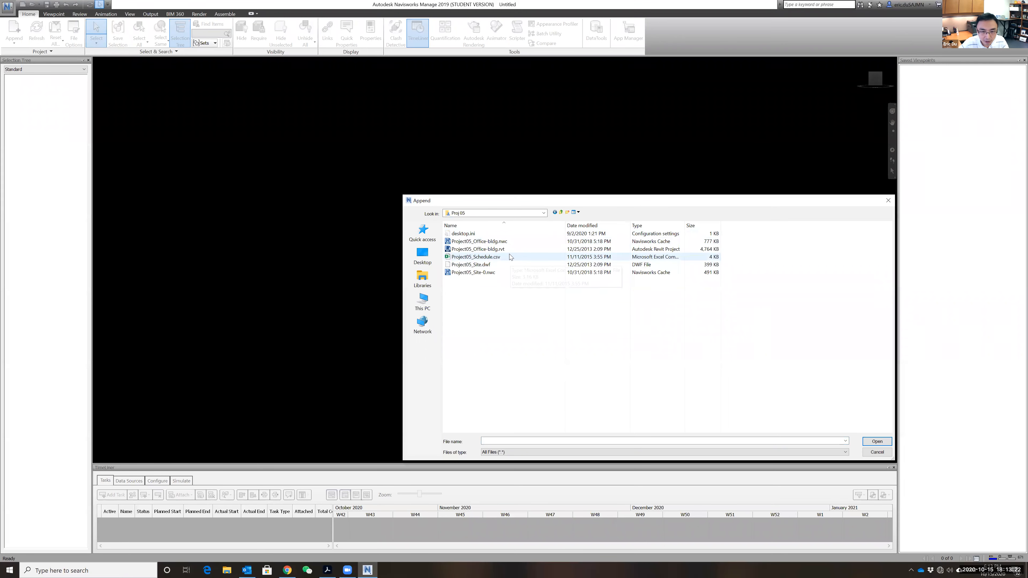
{"action": "left_click", "coordinate": [479, 250]}
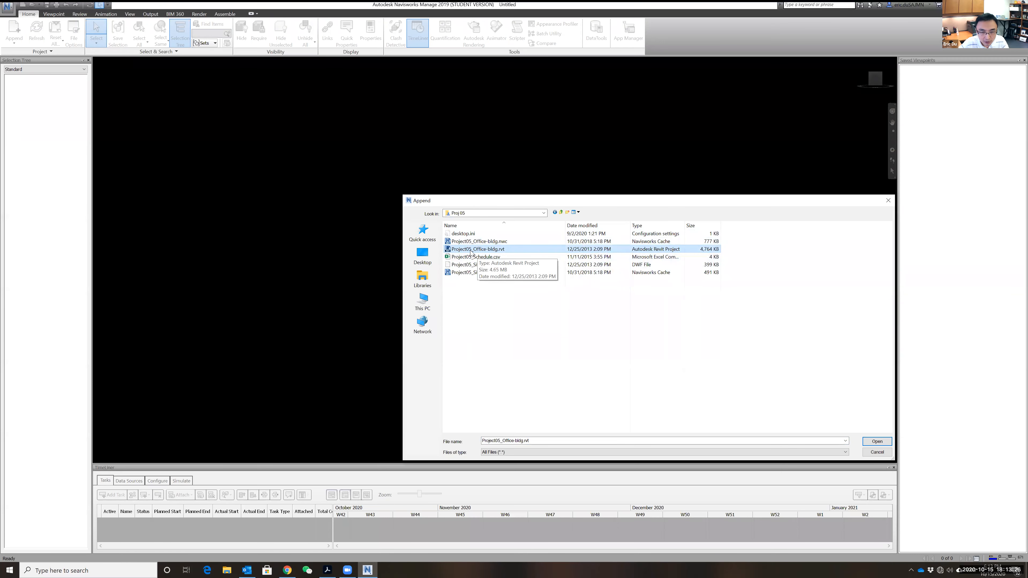
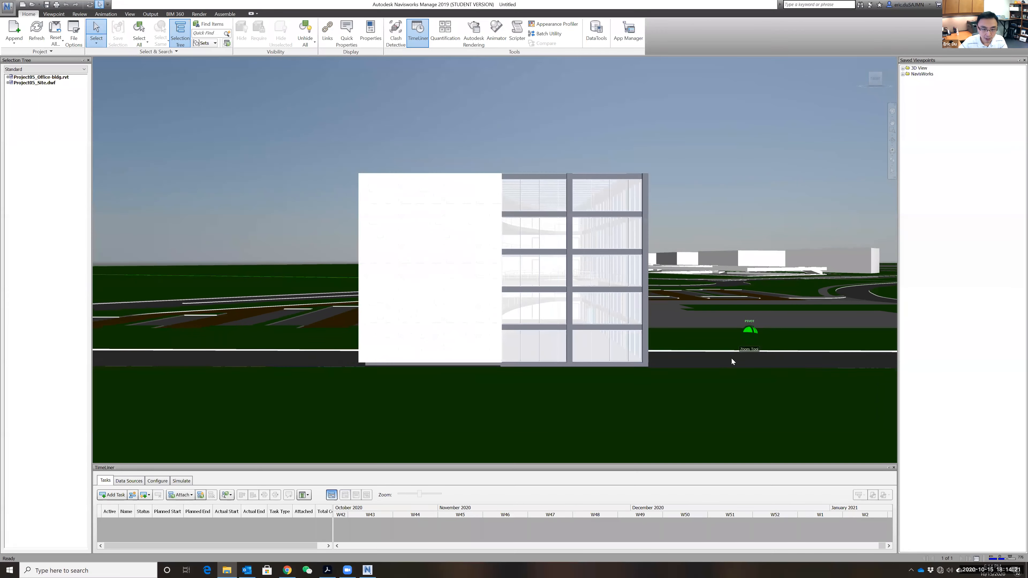
Step: Examine the combined office building and site model from above, inspecting an exterior wall and the site ground
{"action": "mouse_move", "coordinate": [710, 424]}
{"action": "middle_mouse_down", "text": "shift"}
{"action": "mouse_move", "coordinate": [689, 439]}
{"action": "mouse_move", "coordinate": [690, 422]}
{"action": "middle_mouse_up", "text": "shift"}
{"action": "middle_click_drag", "start_coordinate": [694, 381], "coordinate": [510, 213], "text": "shift"}
{"action": "left_click", "coordinate": [509, 213]}
{"action": "left_click", "coordinate": [480, 303]}
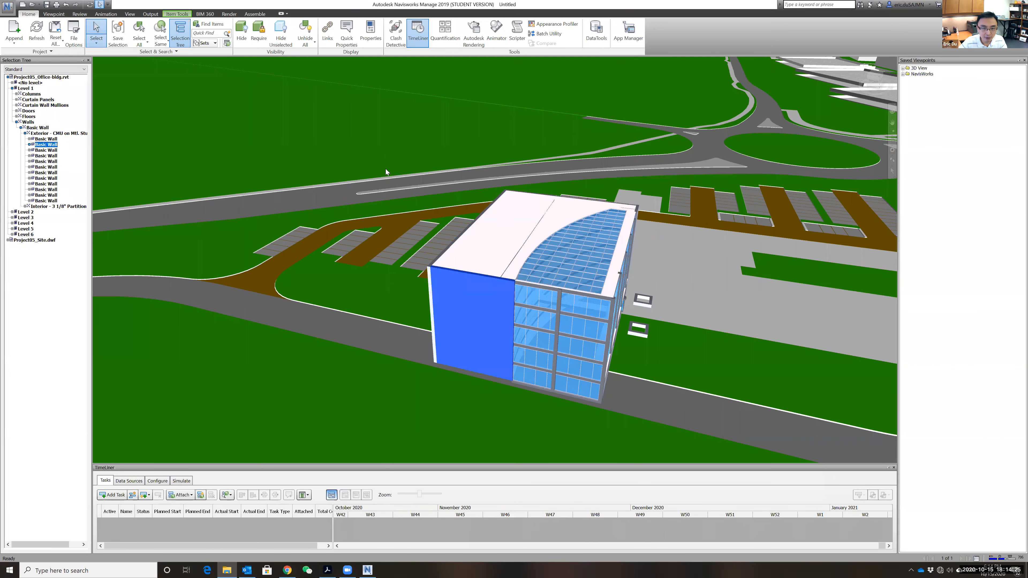
{"action": "left_click", "coordinate": [383, 177]}
{"action": "scroll", "coordinate": [371, 225], "scroll_direction": "down", "scroll_amount": 6}
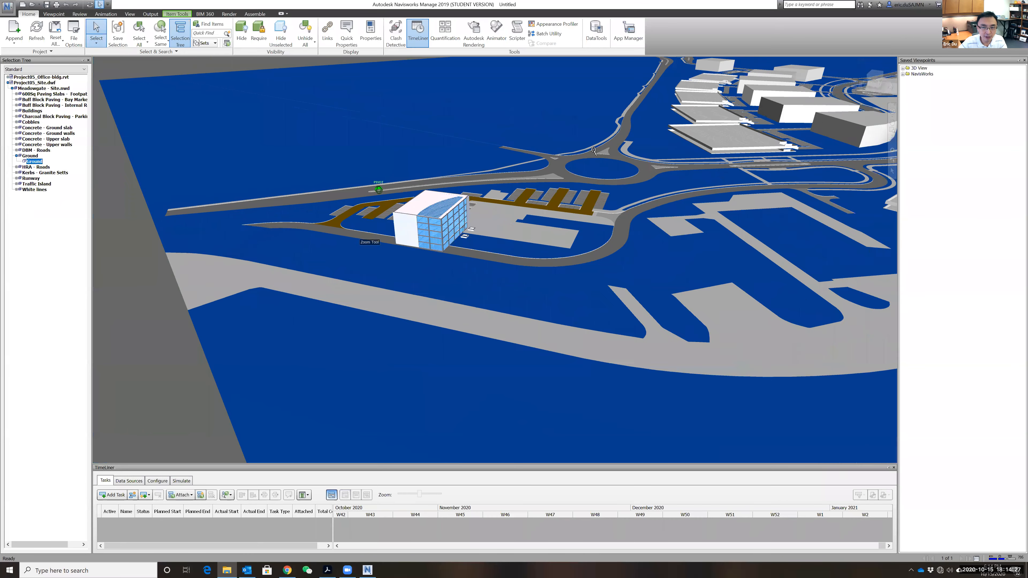
{"action": "scroll", "coordinate": [448, 240], "scroll_direction": "up", "scroll_amount": 5}
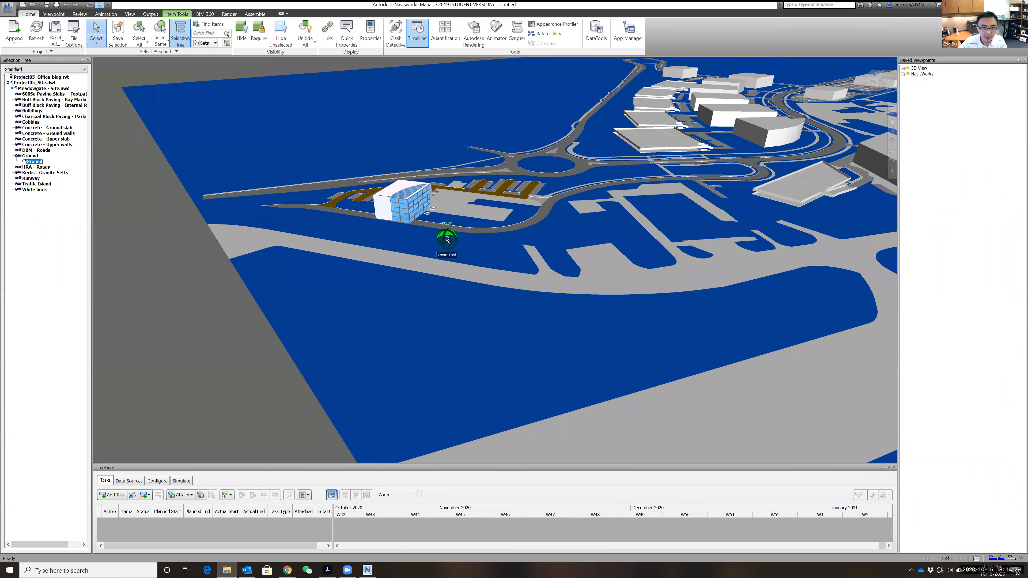
{"action": "mouse_move", "coordinate": [535, 268]}
{"action": "middle_mouse_down", "text": "shift"}
{"action": "mouse_move", "coordinate": [523, 330]}
{"action": "mouse_move", "coordinate": [537, 269]}
{"action": "mouse_move", "coordinate": [506, 261]}
{"action": "mouse_move", "coordinate": [525, 259]}
{"action": "mouse_move", "coordinate": [525, 278]}
{"action": "mouse_move", "coordinate": [524, 267]}
{"action": "middle_mouse_up", "text": "shift"}
{"action": "scroll", "coordinate": [524, 266], "scroll_direction": "up", "scroll_amount": 1}
{"action": "scroll", "coordinate": [524, 267], "scroll_direction": "up", "scroll_amount": 1}
{"action": "scroll", "coordinate": [524, 267], "scroll_direction": "down", "scroll_amount": 2}
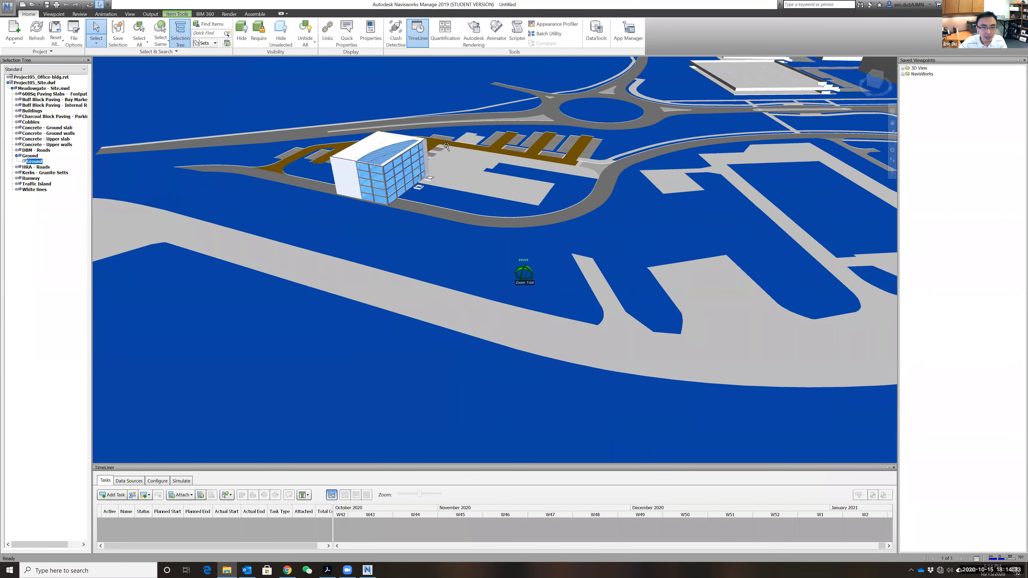
{"action": "scroll", "coordinate": [399, 123], "scroll_direction": "down", "scroll_amount": 1}
{"action": "key", "text": "Escape"}
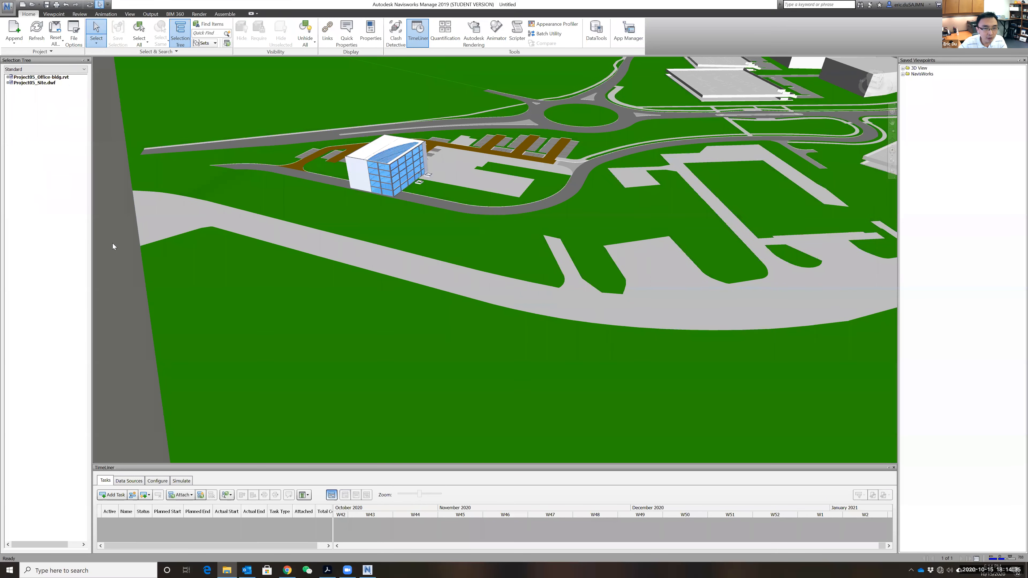
{"action": "middle_click_drag", "start_coordinate": [271, 284], "coordinate": [267, 449]}
{"action": "middle_click_drag", "start_coordinate": [344, 283], "coordinate": [342, 429]}
{"action": "scroll", "coordinate": [344, 417], "scroll_direction": "up", "scroll_amount": 2}
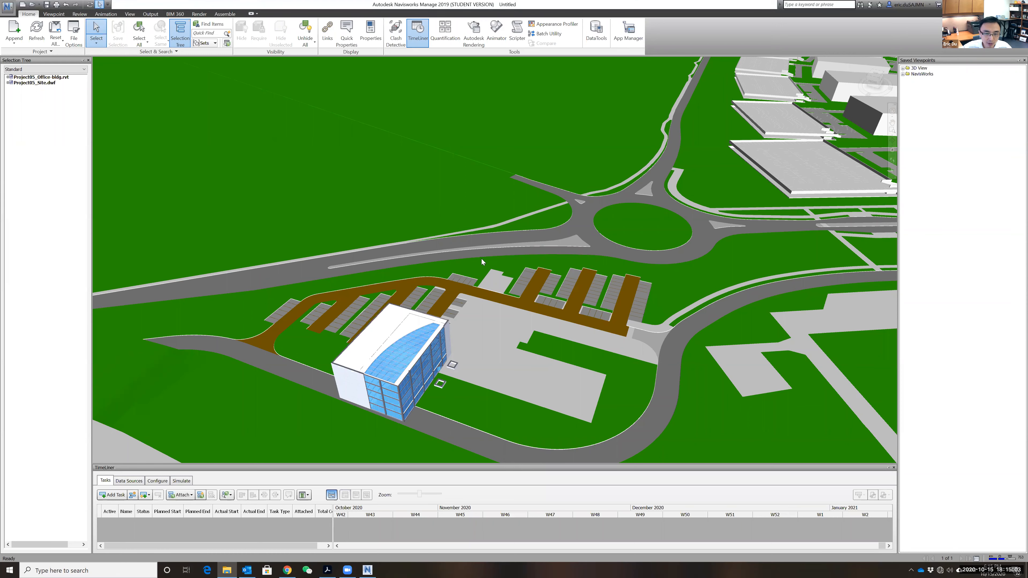
{"action": "left_click", "coordinate": [476, 264]}
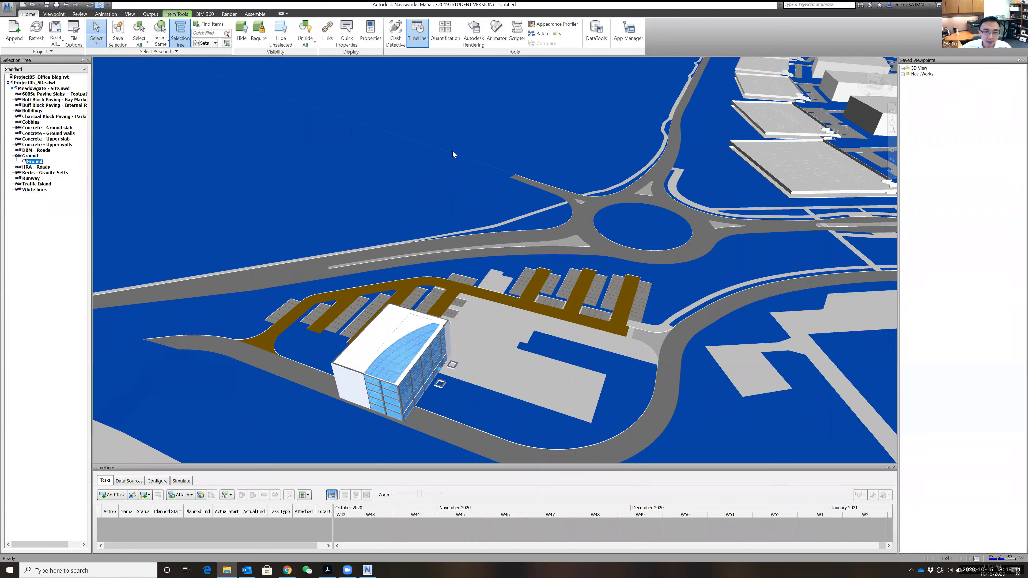
{"action": "right_click", "coordinate": [440, 193]}
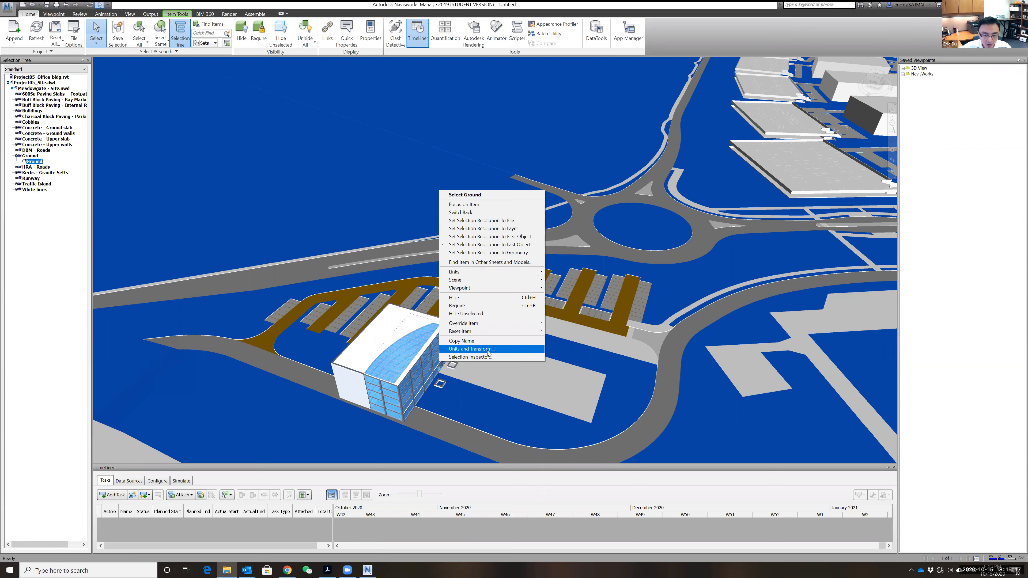
{"action": "left_click", "coordinate": [482, 349]}
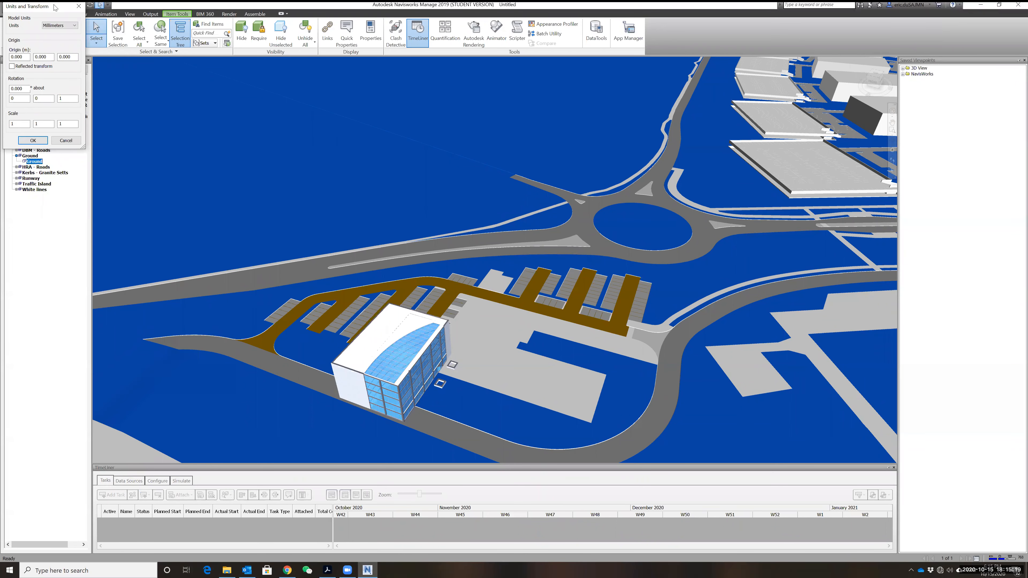
{"action": "left_click_drag", "start_coordinate": [56, 7], "coordinate": [594, 102]}
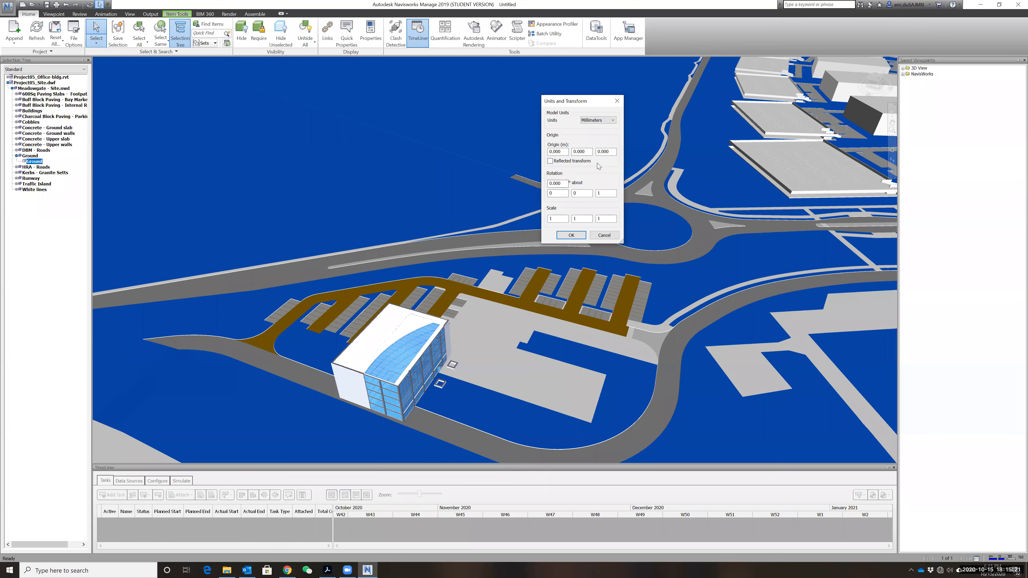
{"action": "left_click", "coordinate": [611, 120]}
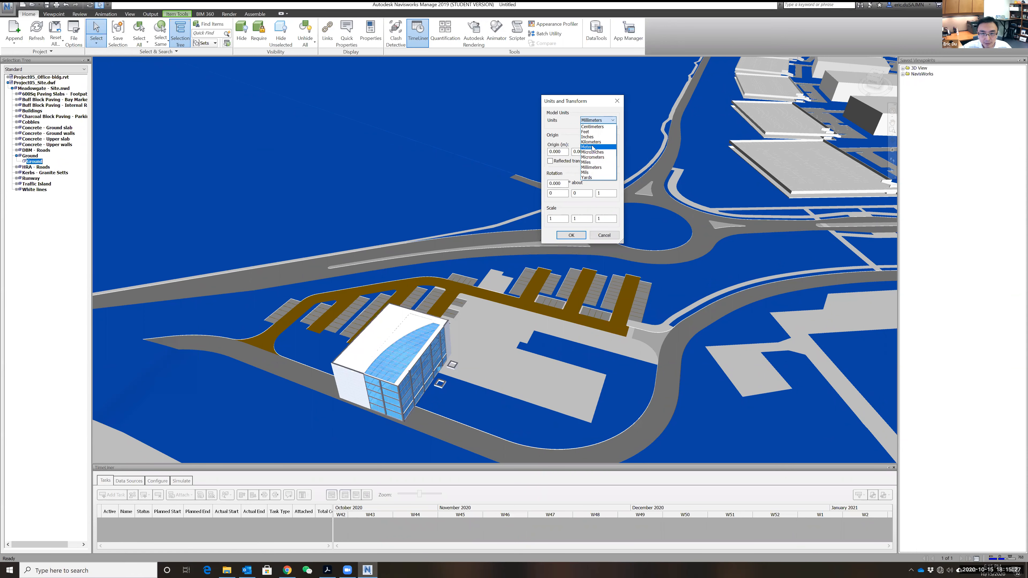
{"action": "left_click", "coordinate": [588, 142]}
{"action": "left_click", "coordinate": [598, 121]}
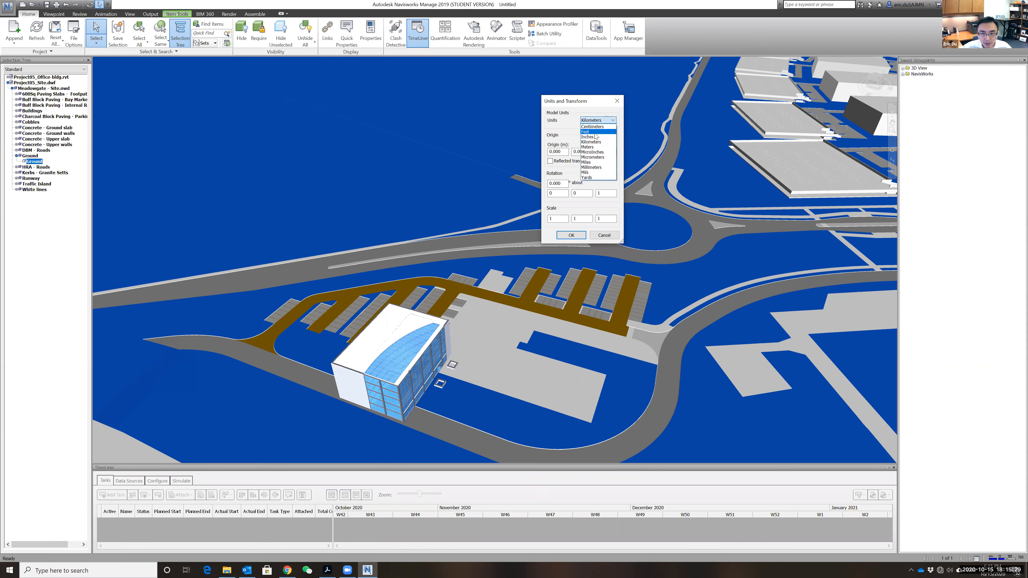
{"action": "left_click", "coordinate": [618, 101]}
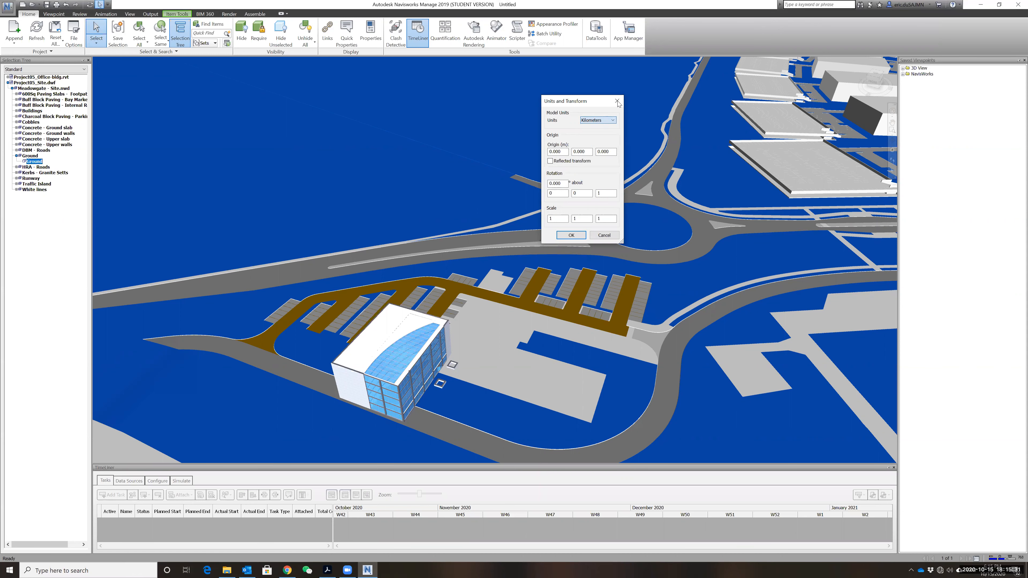
{"action": "left_click", "coordinate": [617, 102]}
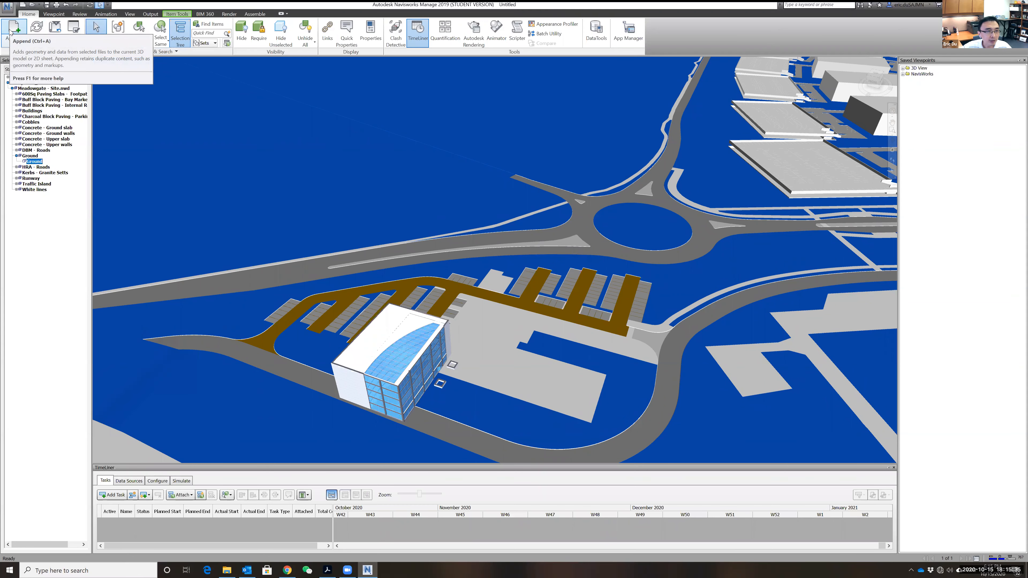
Step: Shift the site model along X in Units and Transform, setting its X origin to -10 m
{"action": "right_click", "coordinate": [410, 188]}
{"action": "left_click", "coordinate": [471, 346]}
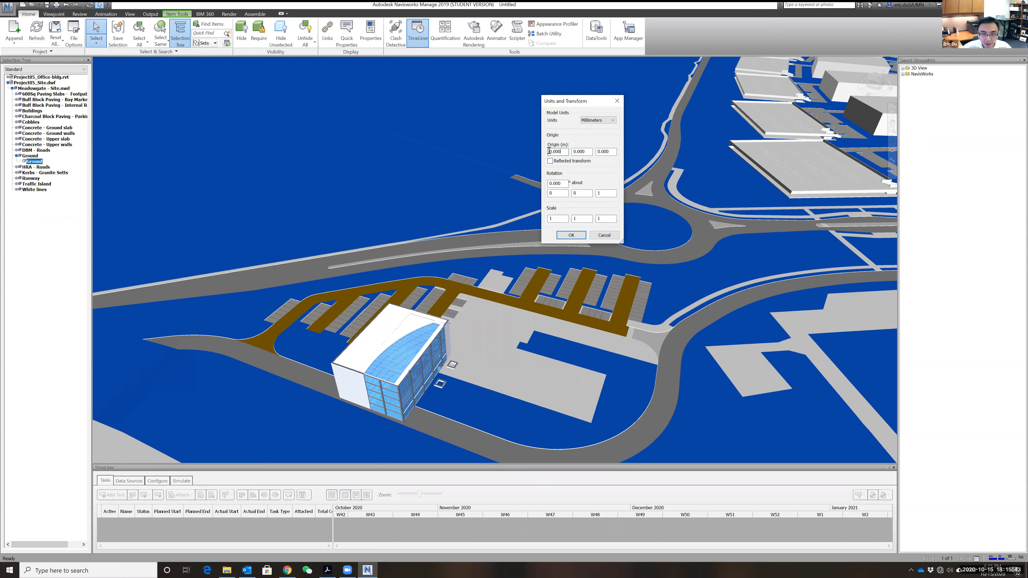
{"action": "left_click", "coordinate": [562, 151]}
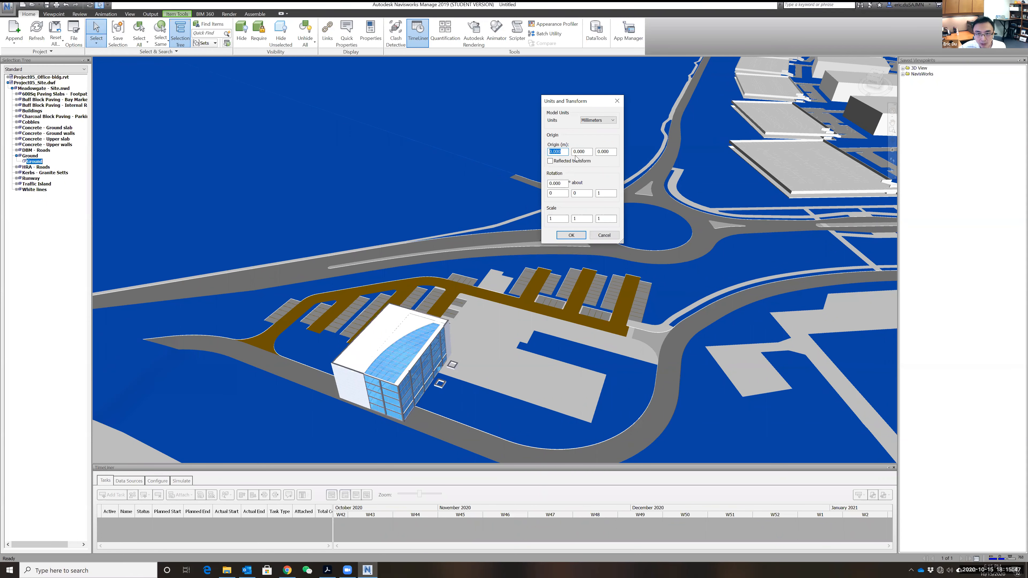
{"action": "left_click", "coordinate": [572, 236]}
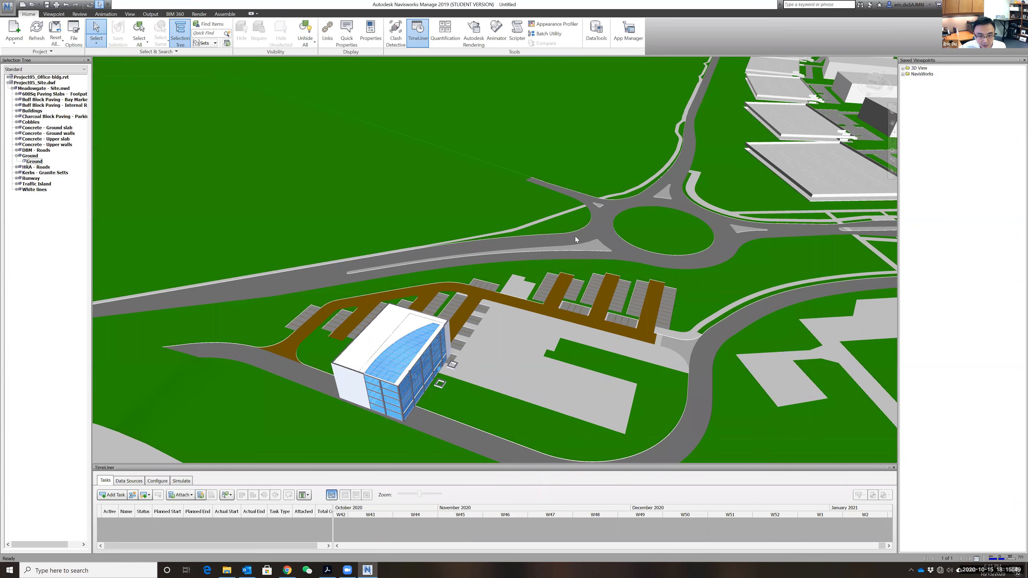
{"action": "right_click", "coordinate": [464, 134]}
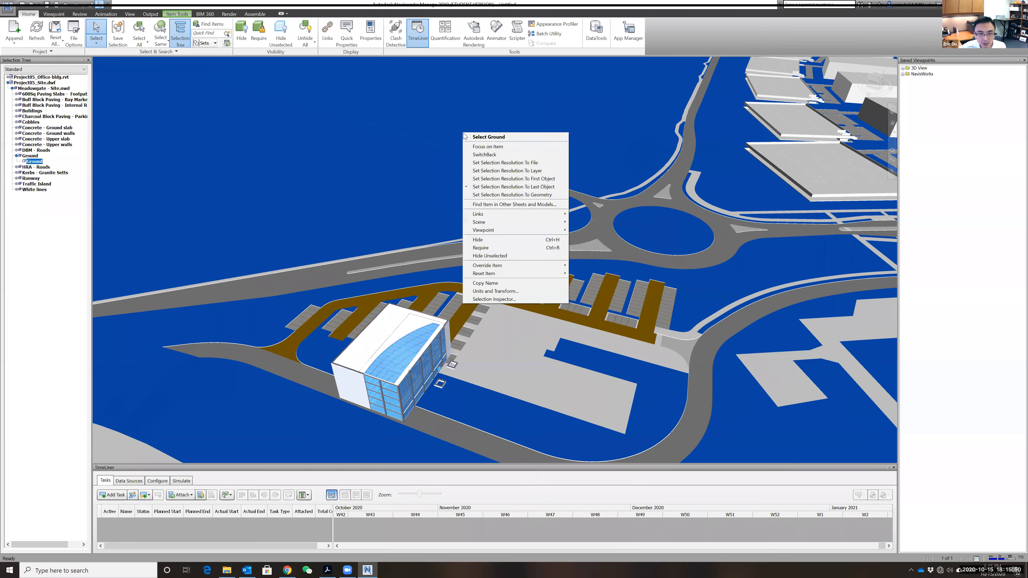
{"action": "left_click", "coordinate": [506, 291]}
{"action": "left_click", "coordinate": [550, 152]}
{"action": "type", "text": "-"}
{"action": "key", "text": "Return"}
Step: Try shifting the site model along Y with an origin offset of 15 m and with its sign reversed
{"action": "right_click", "coordinate": [454, 154]}
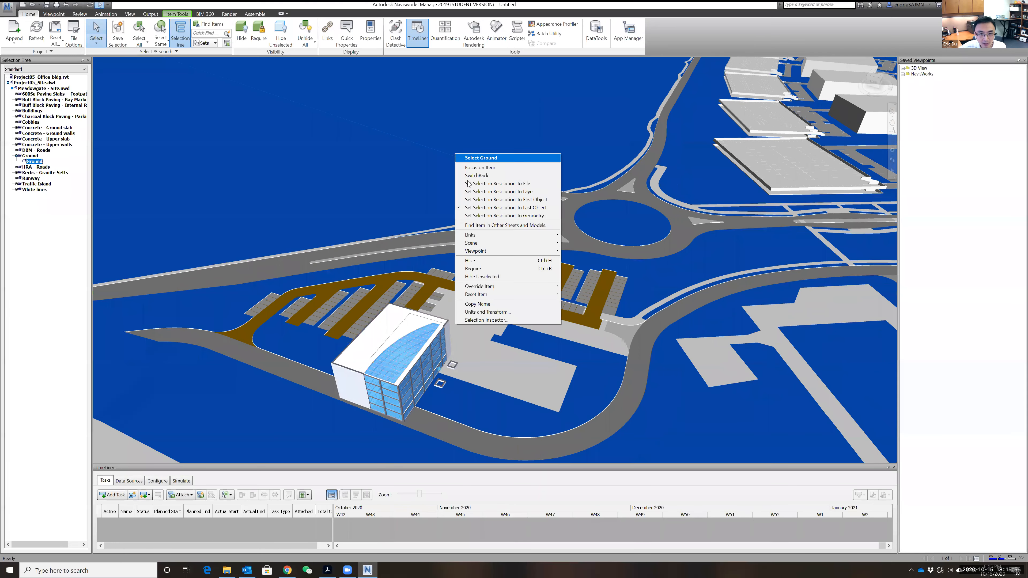
{"action": "left_click", "coordinate": [506, 308]}
{"action": "double_click", "coordinate": [579, 152]}
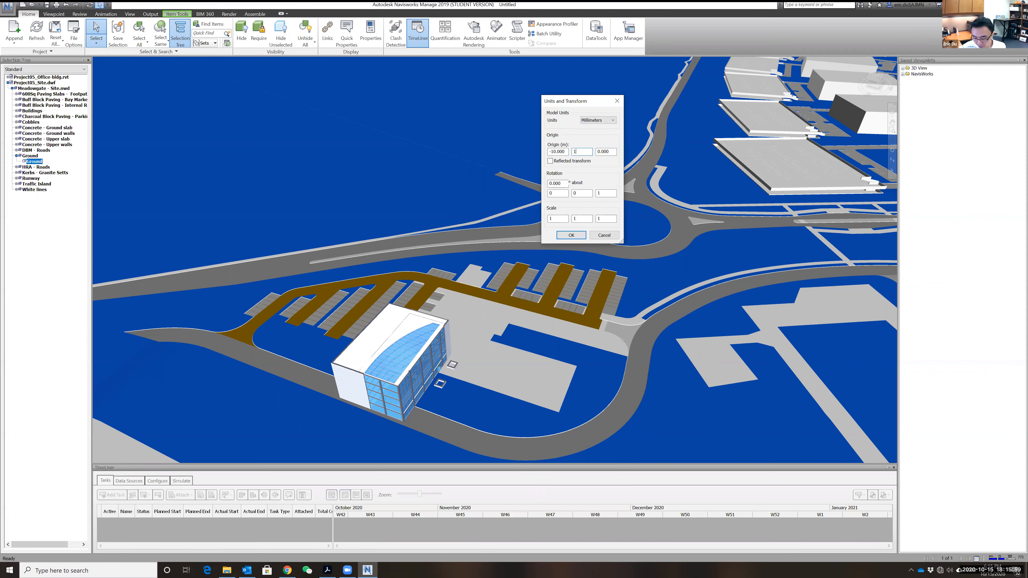
{"action": "key", "text": "Return"}
{"action": "right_click", "coordinate": [494, 184]}
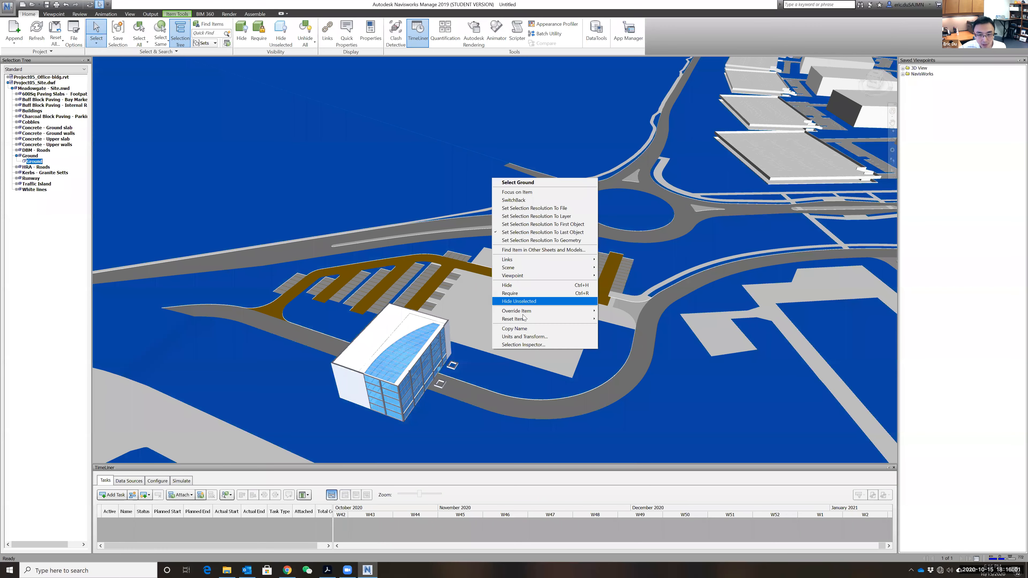
{"action": "left_click", "coordinate": [524, 336]}
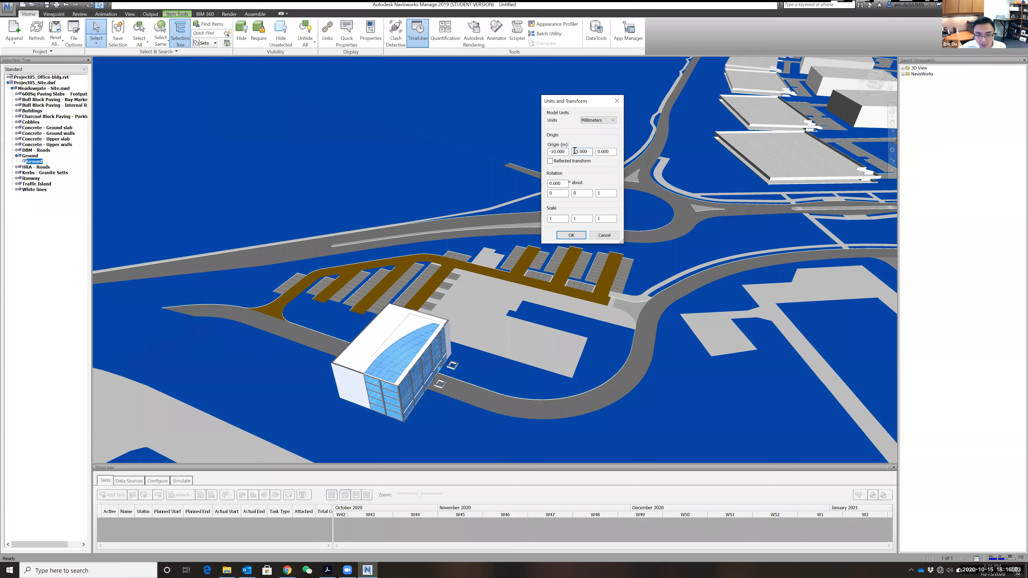
{"action": "key", "text": "Return"}
Step: Set the site model's Y origin to -20 m in Units and Transform
{"action": "right_click", "coordinate": [471, 184]}
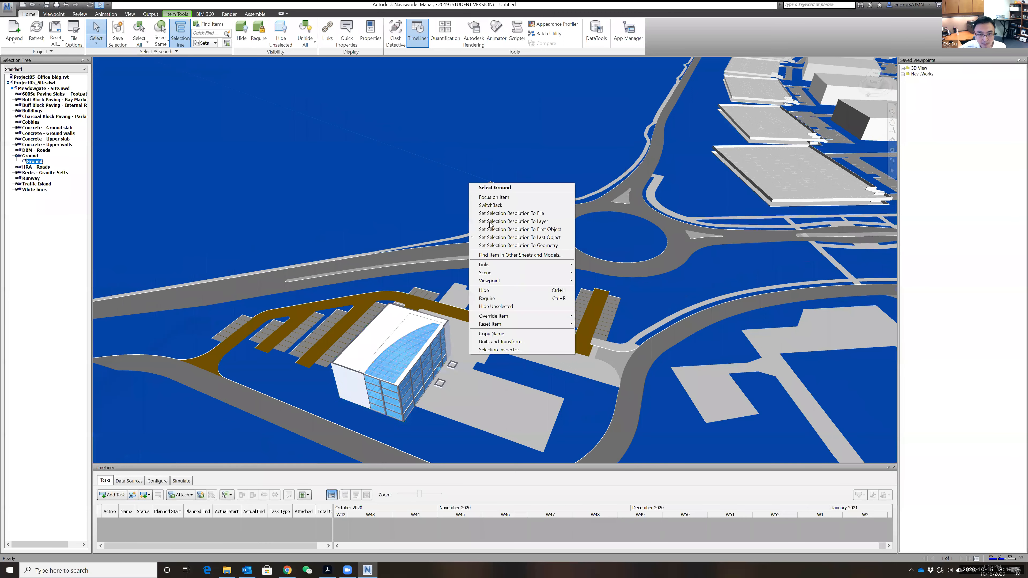
{"action": "left_click", "coordinate": [502, 342]}
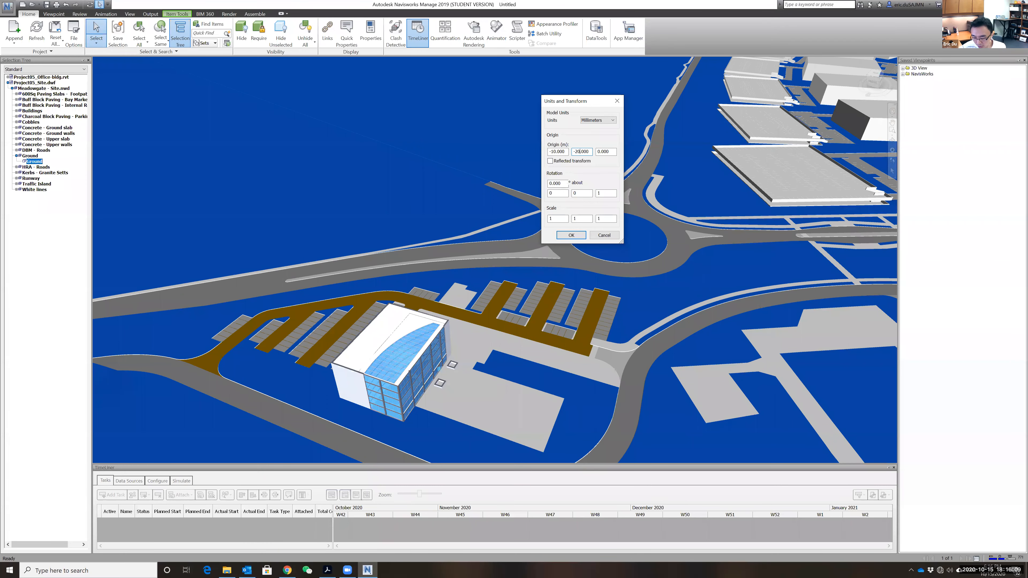
{"action": "key", "text": "Return"}
{"action": "key", "text": "Escape"}
Step: Set the site model's Y origin to -25 m in Units and Transform and clear the selection
{"action": "right_click", "coordinate": [459, 153]}
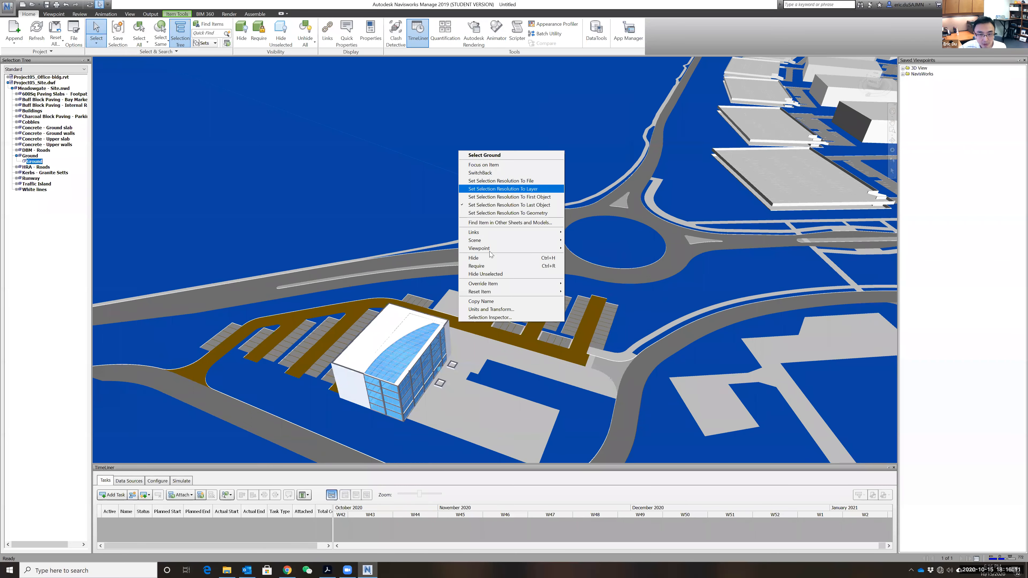
{"action": "left_click", "coordinate": [498, 310]}
{"action": "left_click_drag", "start_coordinate": [578, 151], "coordinate": [579, 153]}
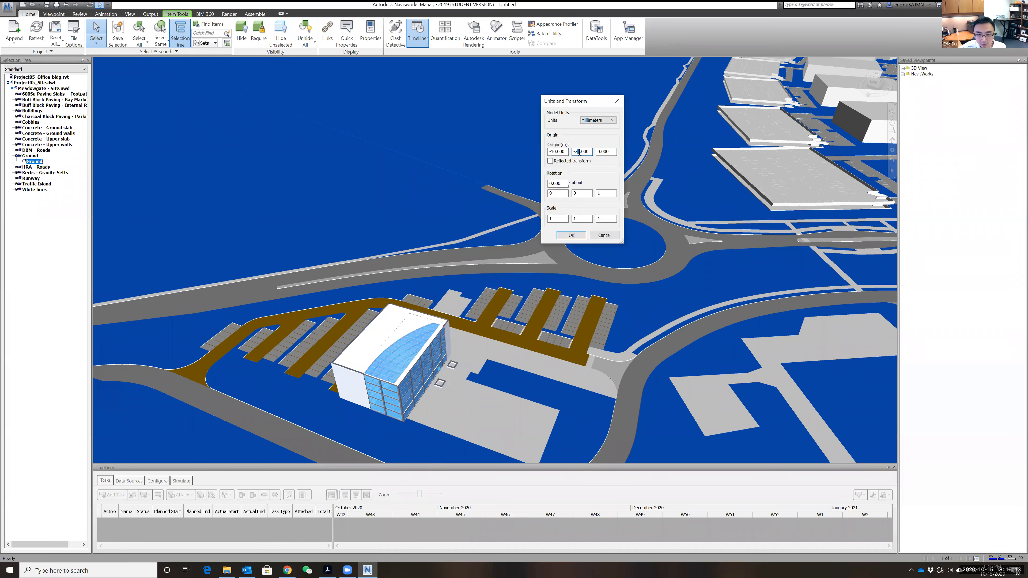
{"action": "key", "text": "Return"}
{"action": "key", "text": "Escape"}
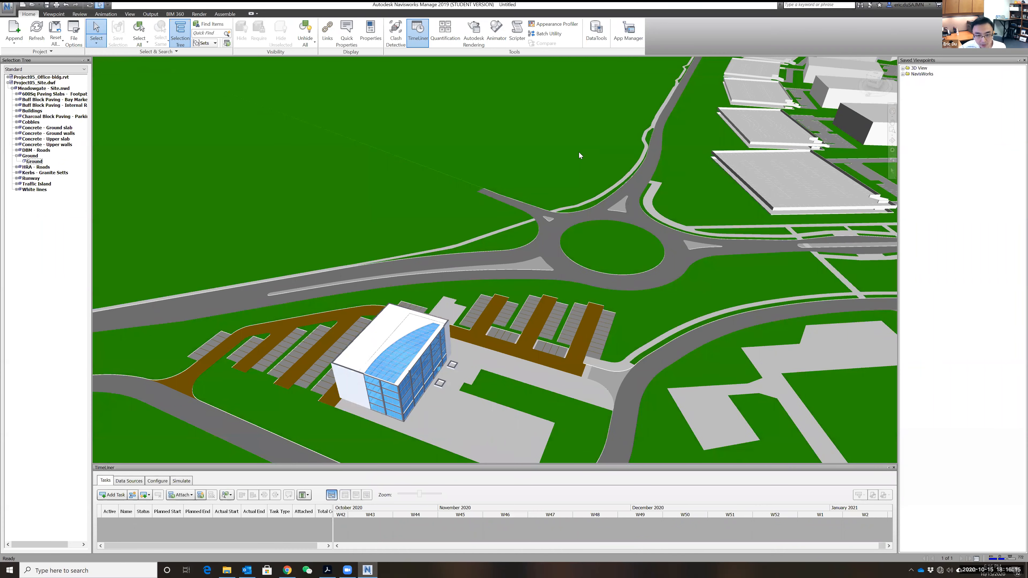
Step: Set the site model's X origin to -15 m in Units and Transform and clear the selection
{"action": "right_click", "coordinate": [478, 166]}
{"action": "left_click", "coordinate": [511, 325]}
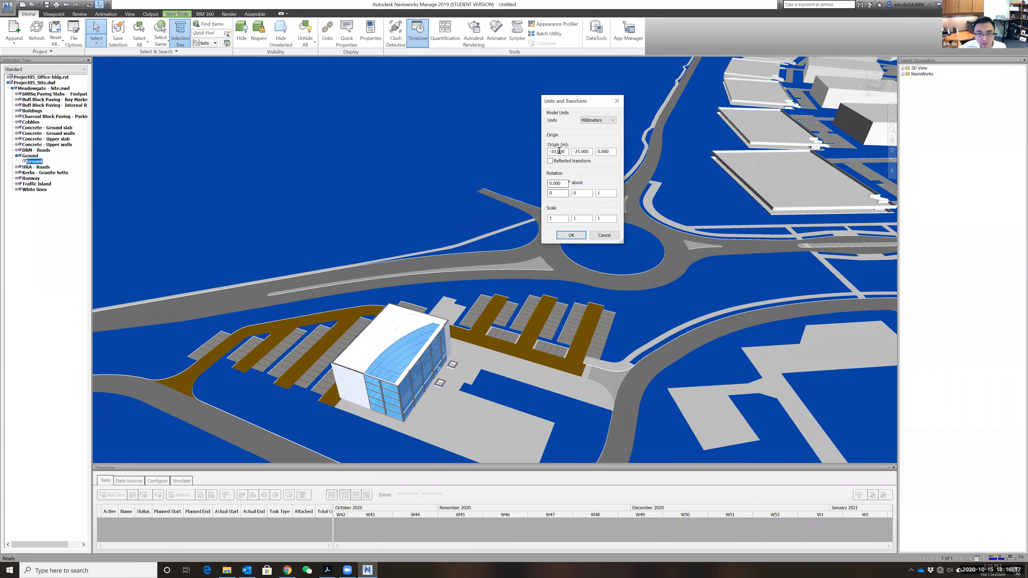
{"action": "left_click_drag", "start_coordinate": [553, 152], "coordinate": [555, 152]}
{"action": "type", "text": "5"}
{"action": "key", "text": "Return"}
{"action": "key", "text": "Escape"}
Step: Examine the office building's position relative to the shifted parking areas and roads, dismissing the e-mail notification
{"action": "mouse_move", "coordinate": [386, 239]}
{"action": "middle_mouse_down", "text": "shift"}
{"action": "mouse_move", "coordinate": [435, 241]}
{"action": "mouse_move", "coordinate": [435, 227]}
{"action": "mouse_move", "coordinate": [412, 244]}
{"action": "middle_mouse_up", "text": "shift"}
{"action": "middle_click", "coordinate": [412, 243]}
{"action": "middle_click_drag", "start_coordinate": [467, 275], "coordinate": [434, 207]}
{"action": "scroll", "coordinate": [434, 207], "scroll_direction": "down", "scroll_amount": 5}
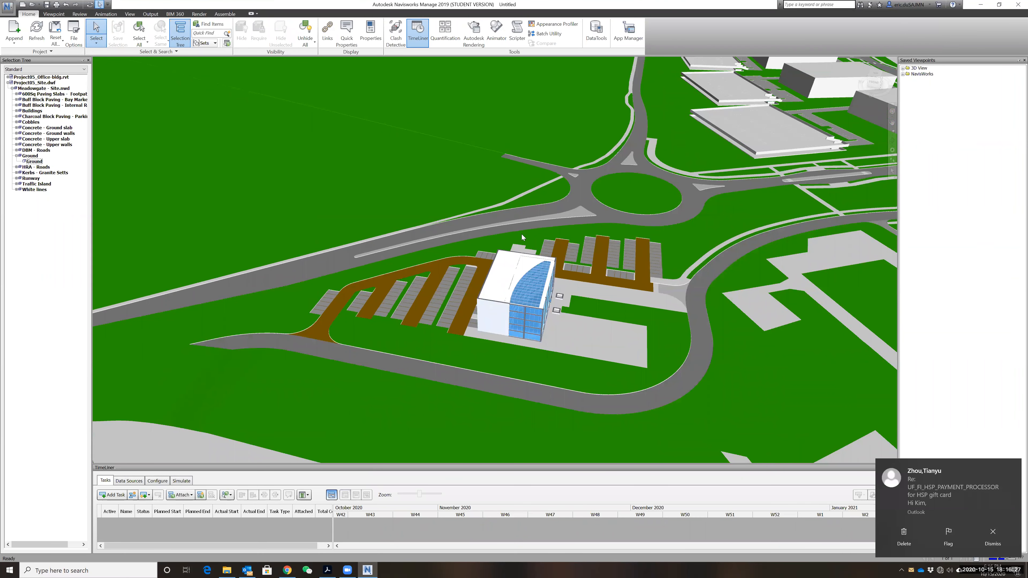
{"action": "left_click", "coordinate": [1004, 528]}
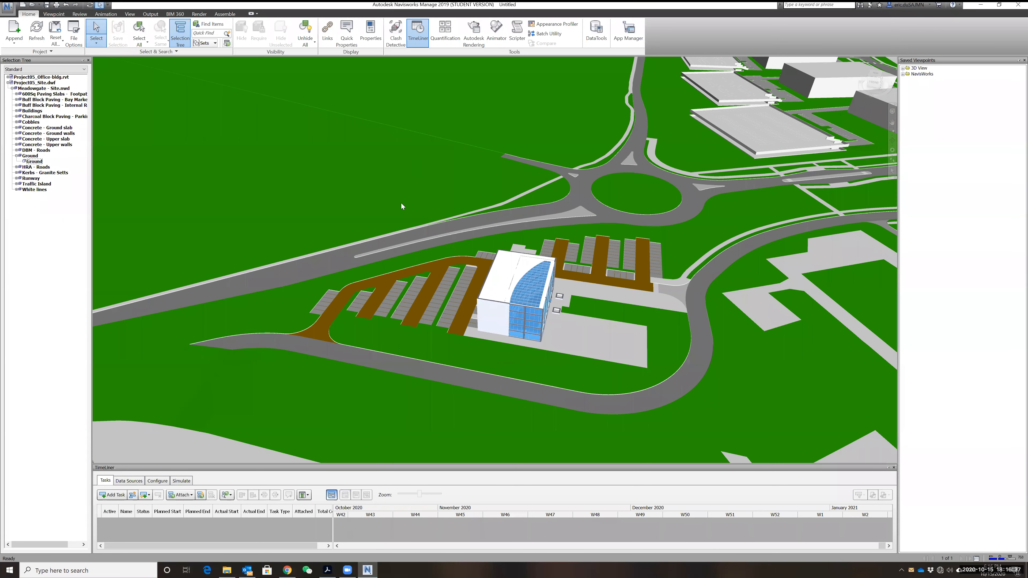
{"action": "scroll", "coordinate": [390, 222], "scroll_direction": "down", "scroll_amount": 2}
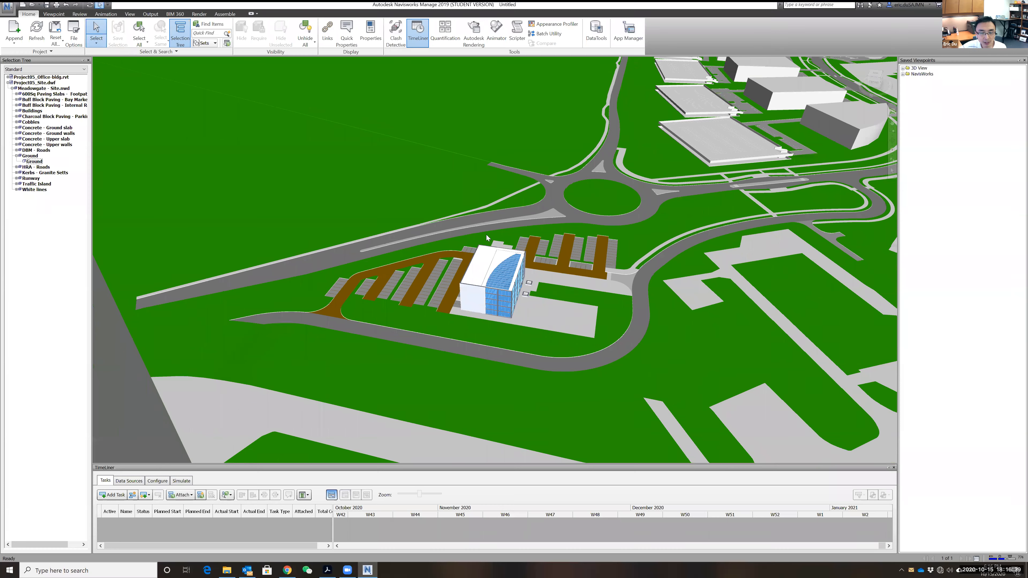
{"action": "scroll", "coordinate": [432, 238], "scroll_direction": "up", "scroll_amount": 3}
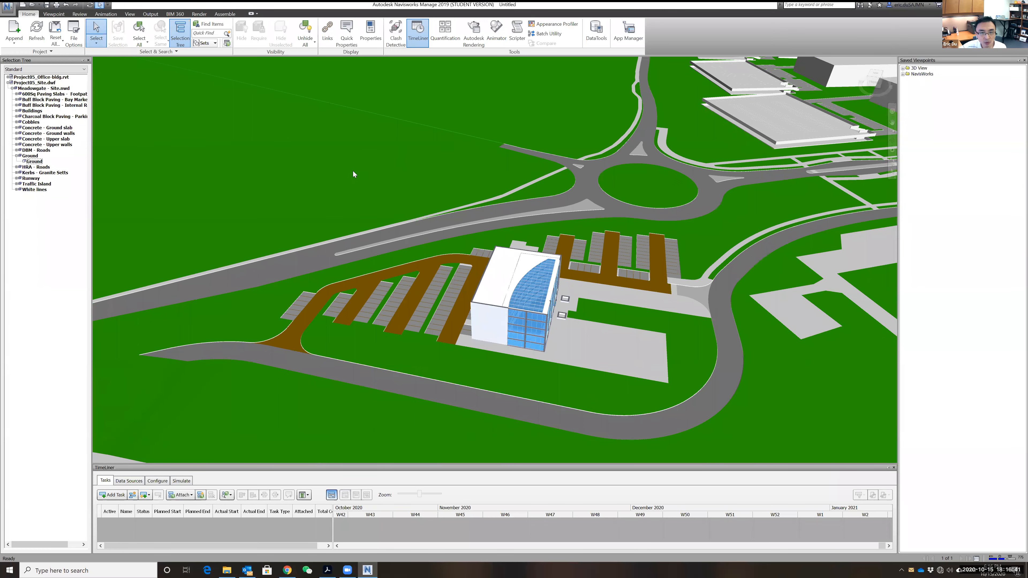
Step: Review the site model's origin offsets in Units and Transform and accept them as they are
{"action": "right_click", "coordinate": [394, 160]}
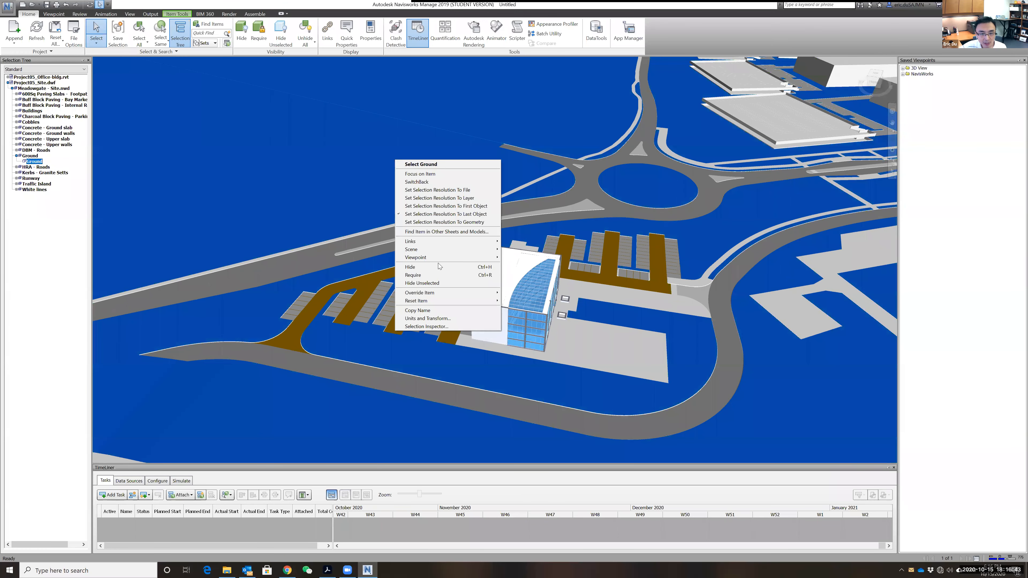
{"action": "left_click", "coordinate": [444, 320]}
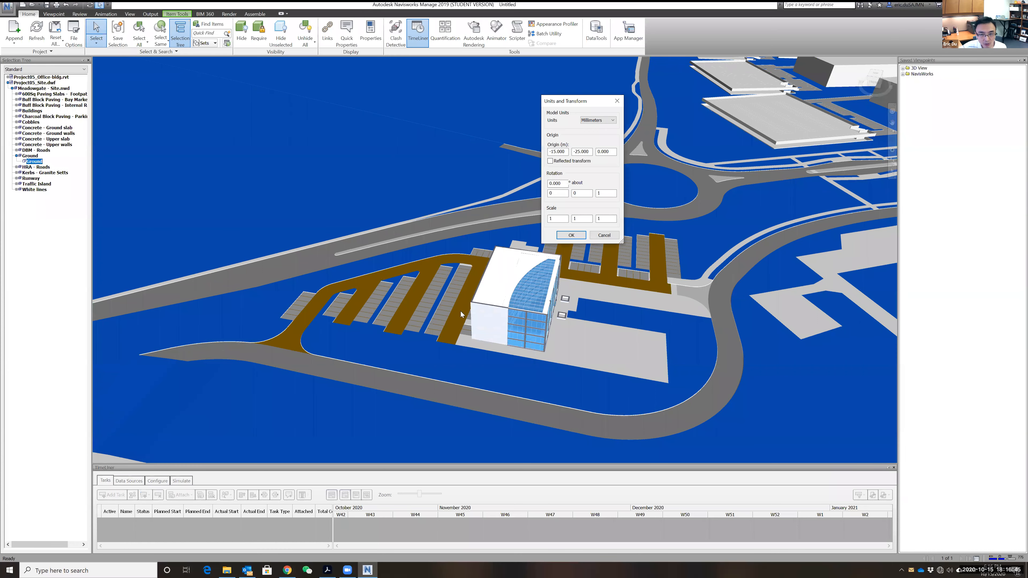
{"action": "key", "text": "Tab"}
{"action": "key", "text": "Tab"}
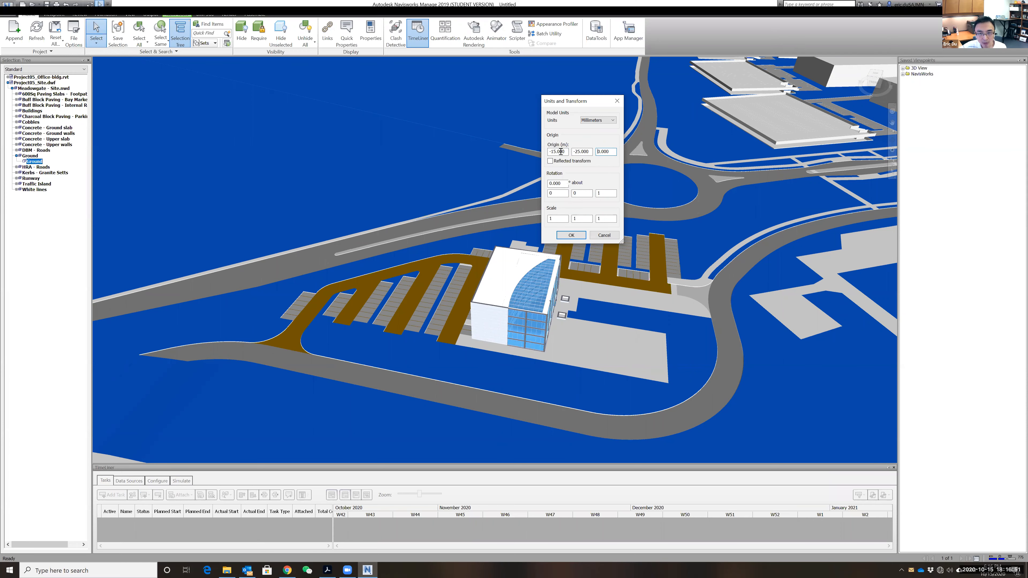
{"action": "key", "text": "Tab"}
{"action": "key", "text": "Tab"}
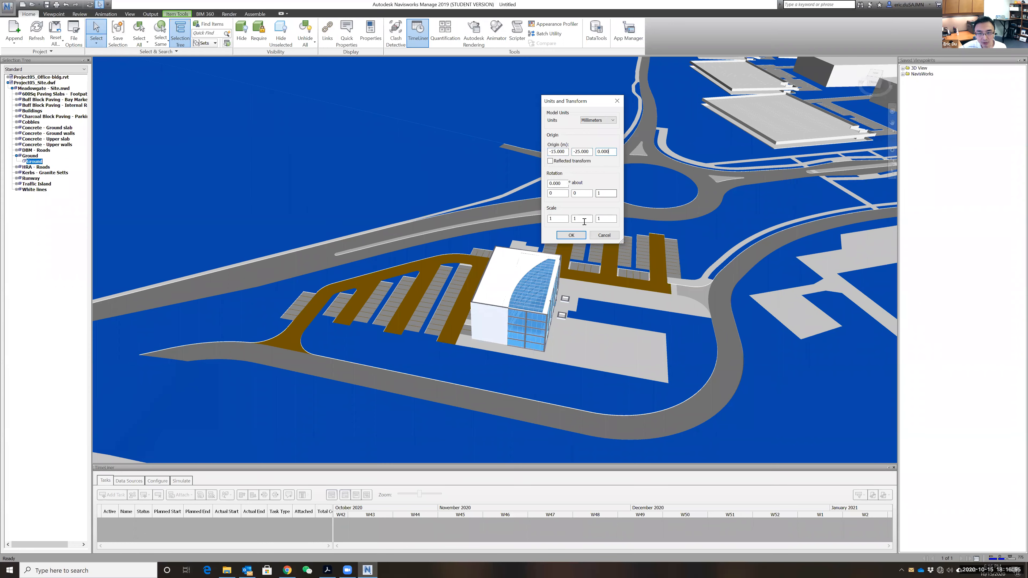
{"action": "left_click", "coordinate": [571, 236]}
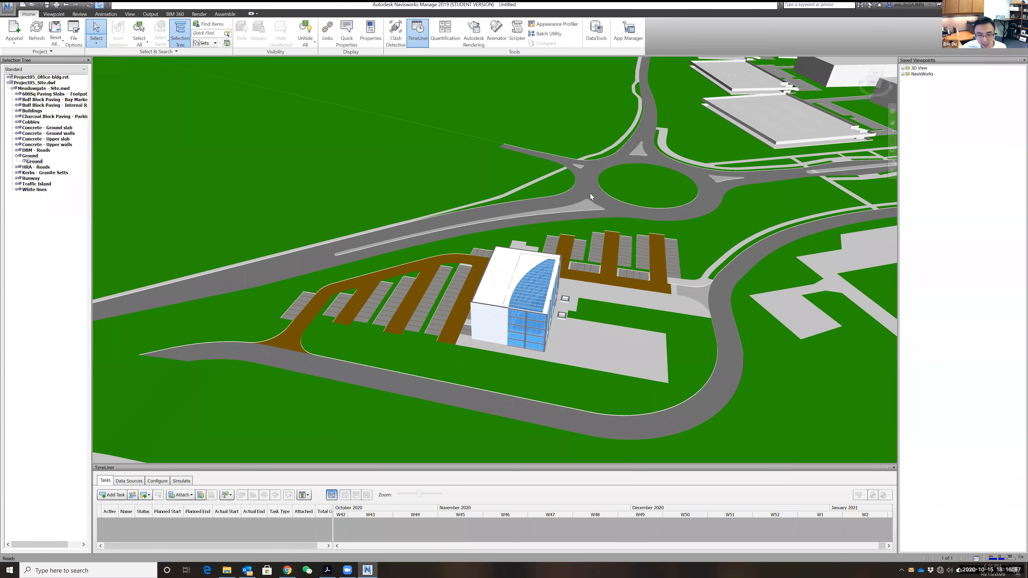
Step: Inspect the building up close, then examine the site and office building models in the selection tree, including the Level 1 categories
{"action": "scroll", "coordinate": [538, 359], "scroll_direction": "up", "scroll_amount": 1}
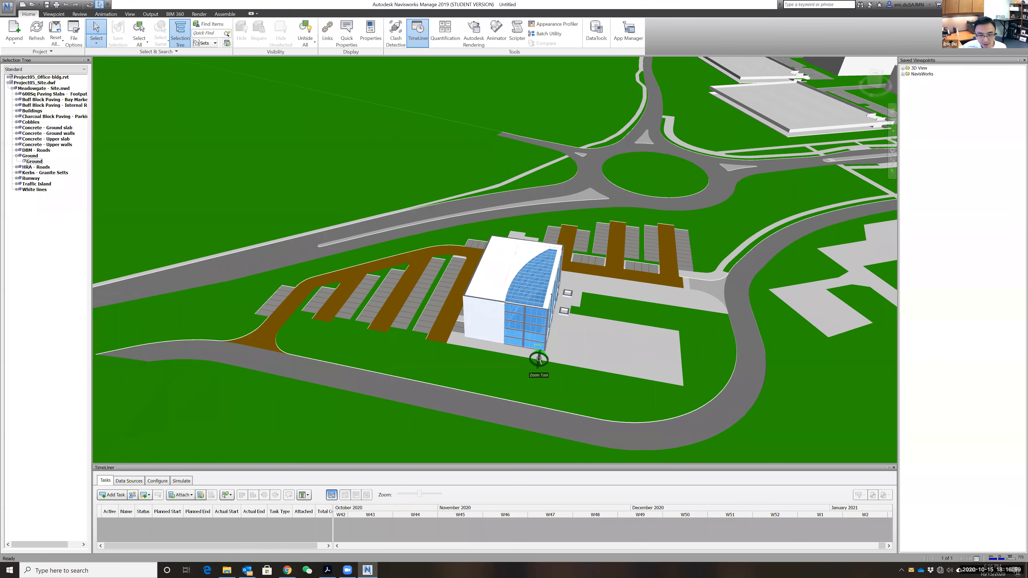
{"action": "scroll", "coordinate": [538, 359], "scroll_direction": "up", "scroll_amount": 3}
{"action": "scroll", "coordinate": [591, 321], "scroll_direction": "down", "scroll_amount": 2}
{"action": "scroll", "coordinate": [591, 321], "scroll_direction": "up", "scroll_amount": 2}
{"action": "scroll", "coordinate": [591, 321], "scroll_direction": "down", "scroll_amount": 3}
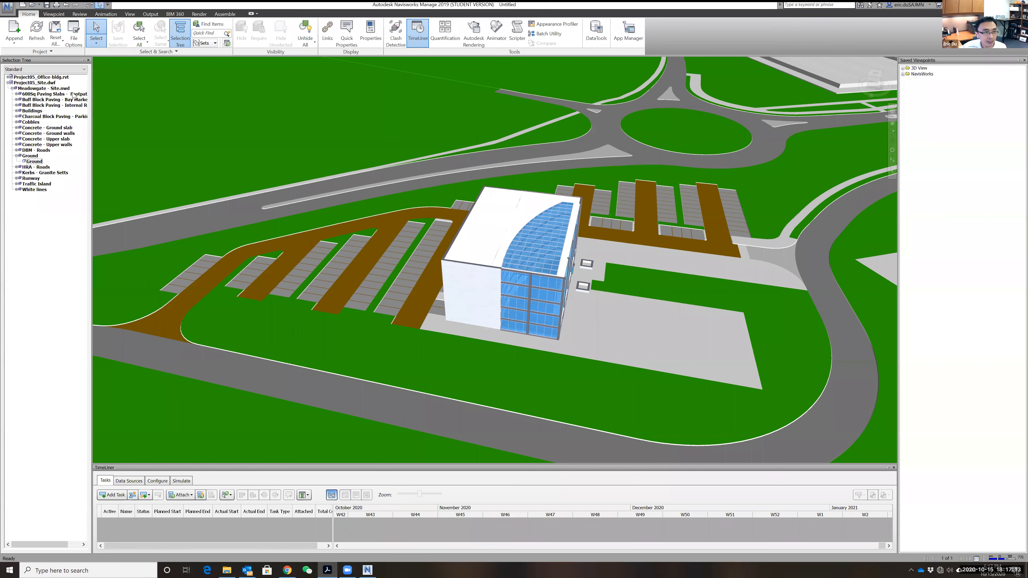
{"action": "left_click", "coordinate": [8, 82]}
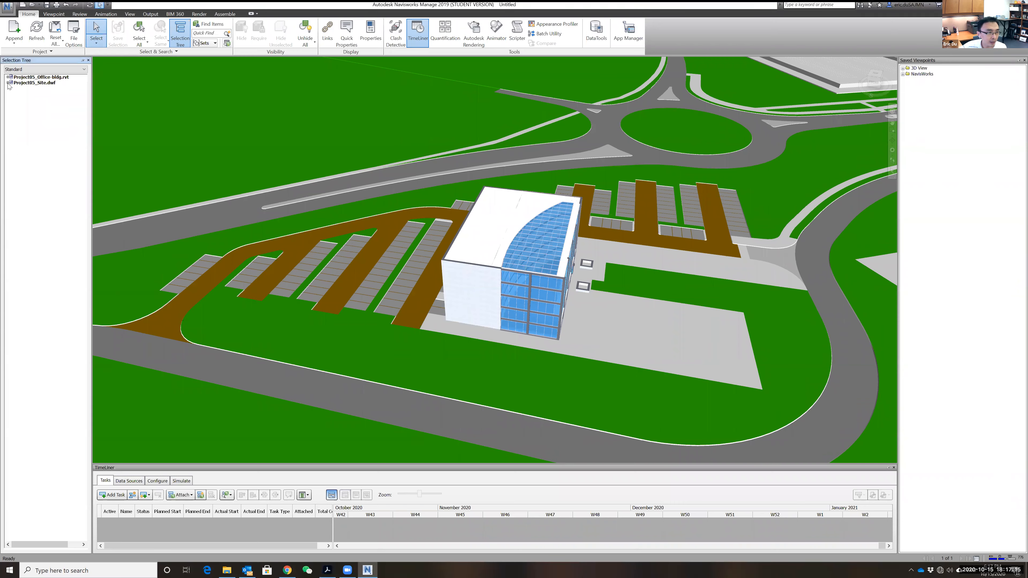
{"action": "left_click", "coordinate": [56, 78]}
{"action": "left_click", "coordinate": [46, 83]}
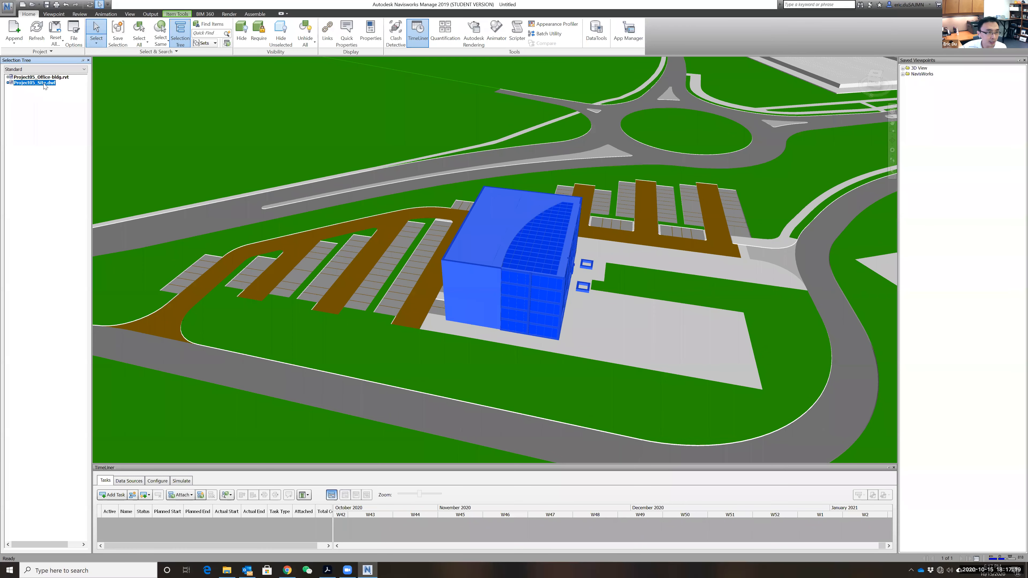
{"action": "left_click", "coordinate": [10, 77]}
{"action": "left_click", "coordinate": [8, 77]}
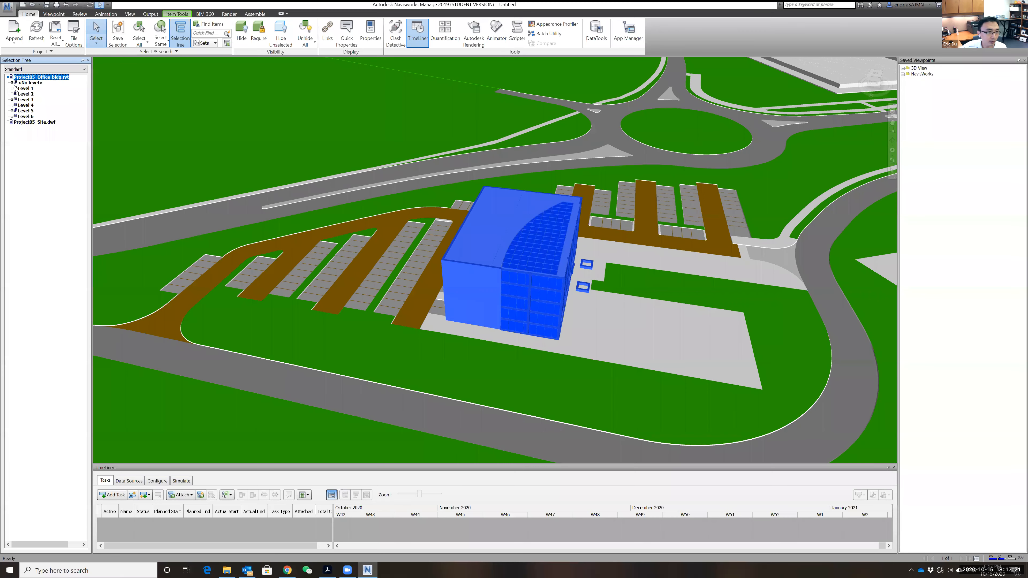
{"action": "left_click", "coordinate": [13, 88]}
{"action": "key", "text": "Escape"}
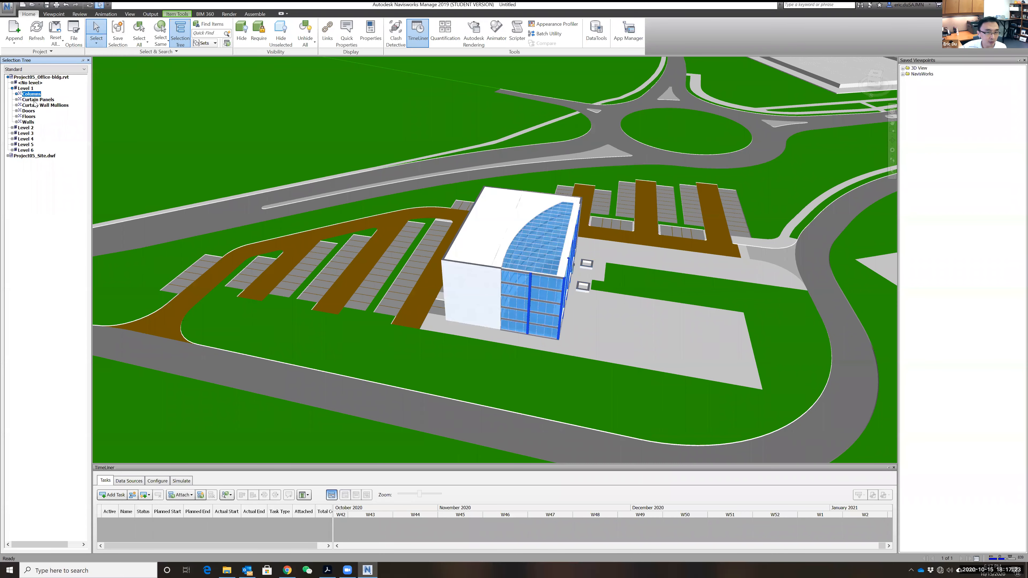
{"action": "left_click", "coordinate": [12, 89]}
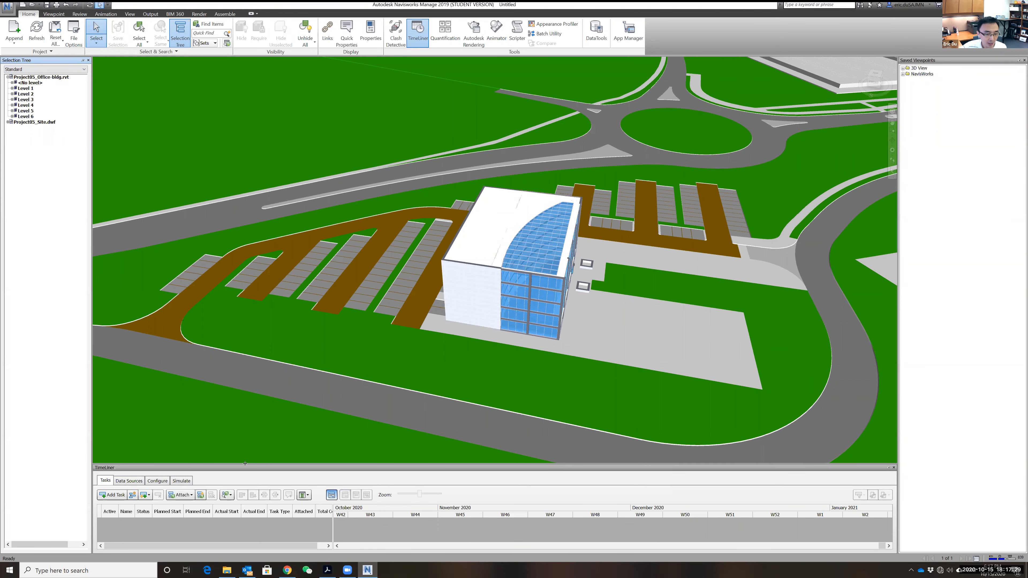
Step: Enlarge the TimeLiner window upward and hide Saved Viewpoints to widen the workspace
{"action": "left_click_drag", "start_coordinate": [308, 465], "coordinate": [307, 375]}
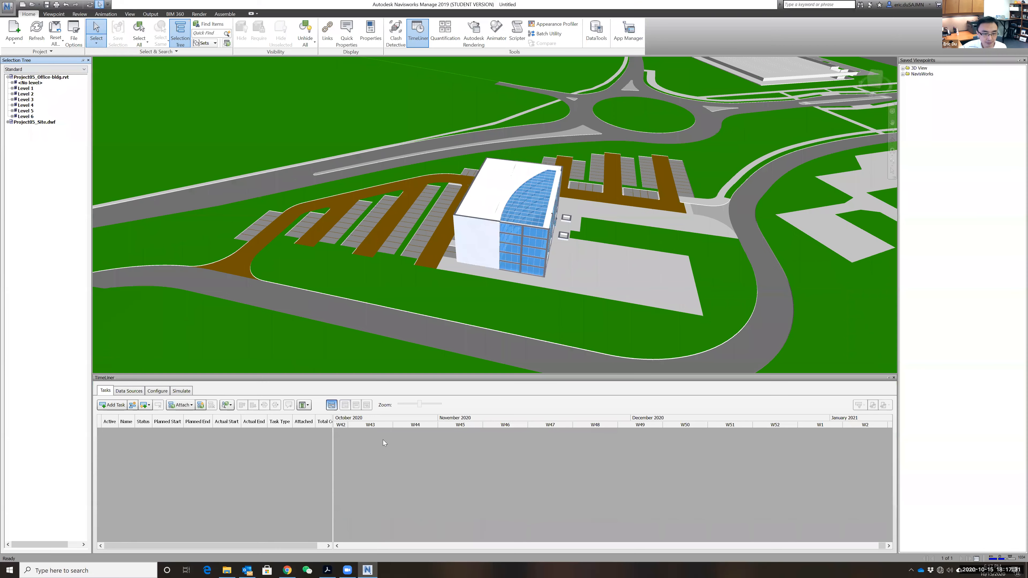
{"action": "scroll", "coordinate": [677, 248], "scroll_direction": "down", "scroll_amount": 1}
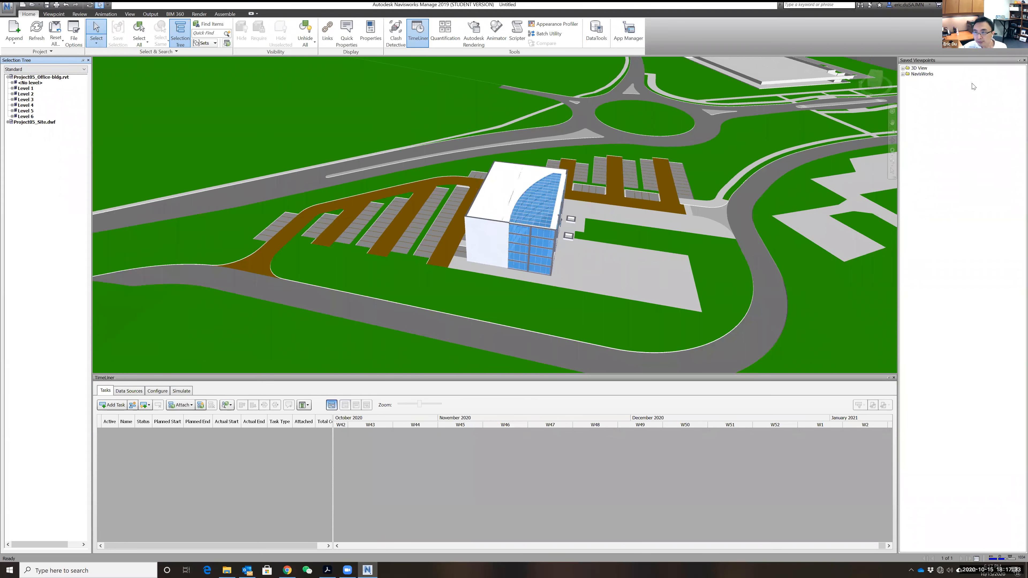
{"action": "left_click", "coordinate": [1019, 60]}
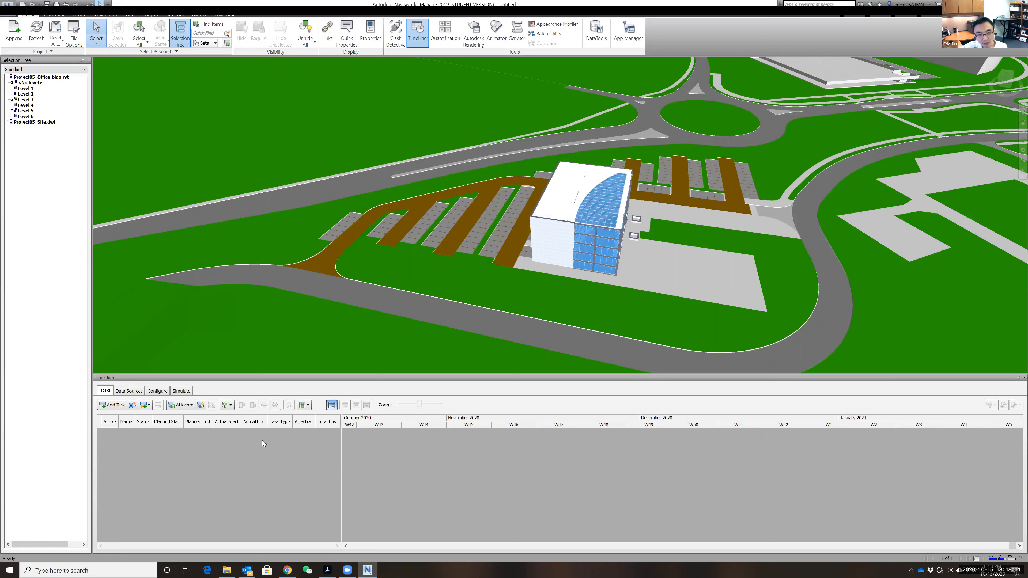
Step: Add a CSV Import data source in TimeLiner and open the schedule CSV from the Construction Modeling and Simulation Tutorials folder
{"action": "left_click", "coordinate": [128, 392]}
{"action": "left_click", "coordinate": [110, 405]}
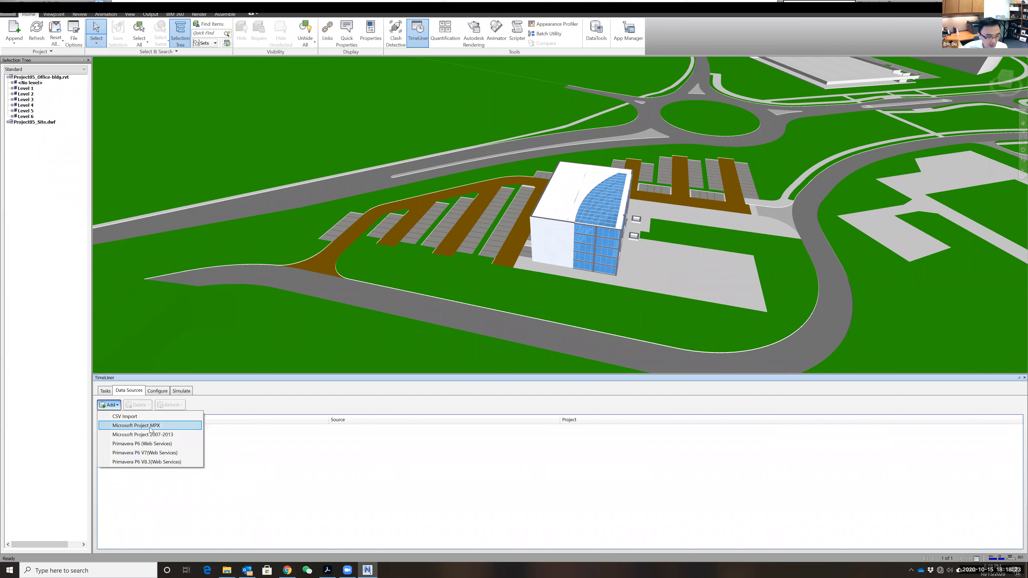
{"action": "left_click", "coordinate": [130, 417]}
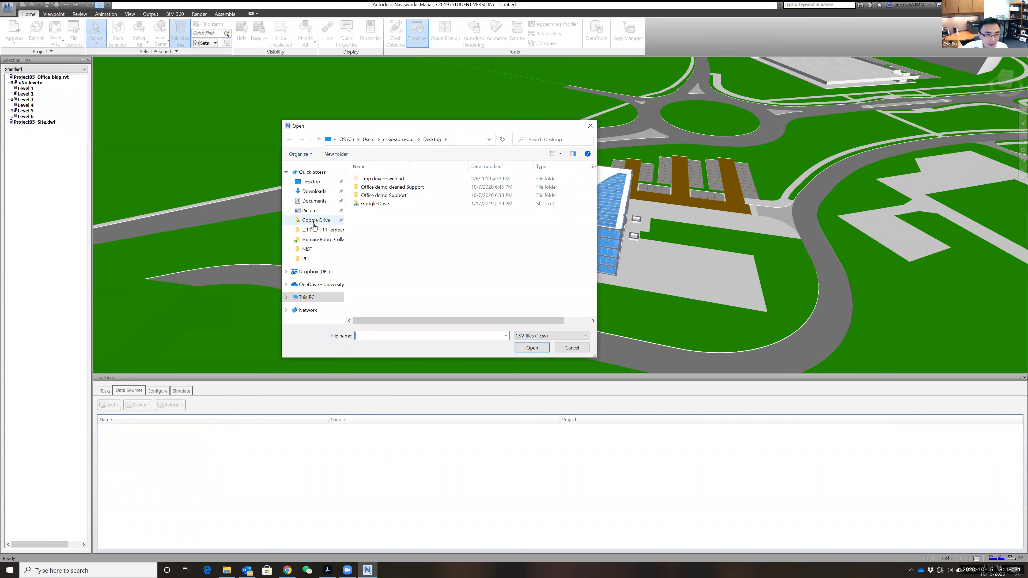
{"action": "left_click", "coordinate": [314, 224]}
{"action": "double_click", "coordinate": [388, 196]}
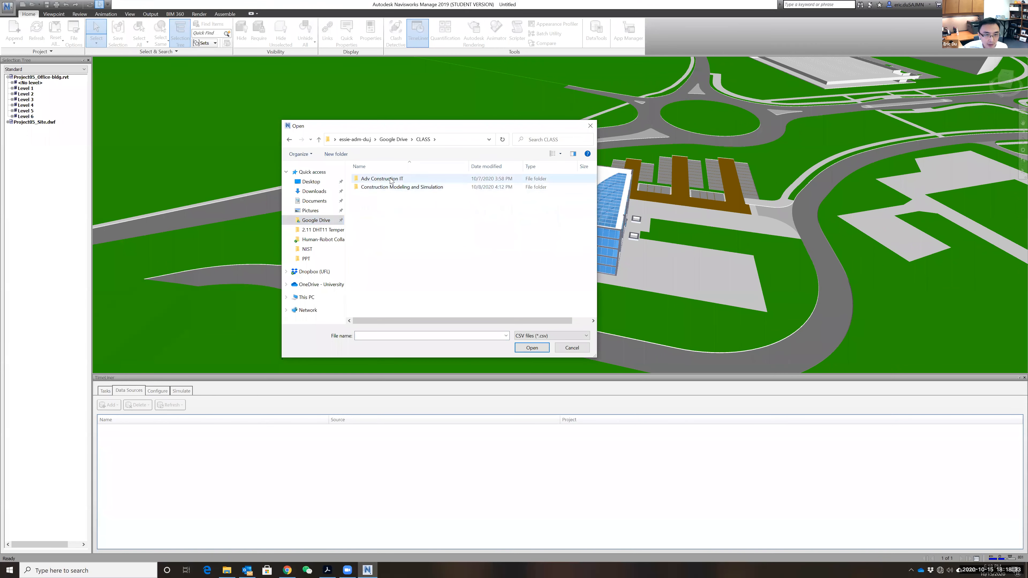
{"action": "double_click", "coordinate": [378, 187]}
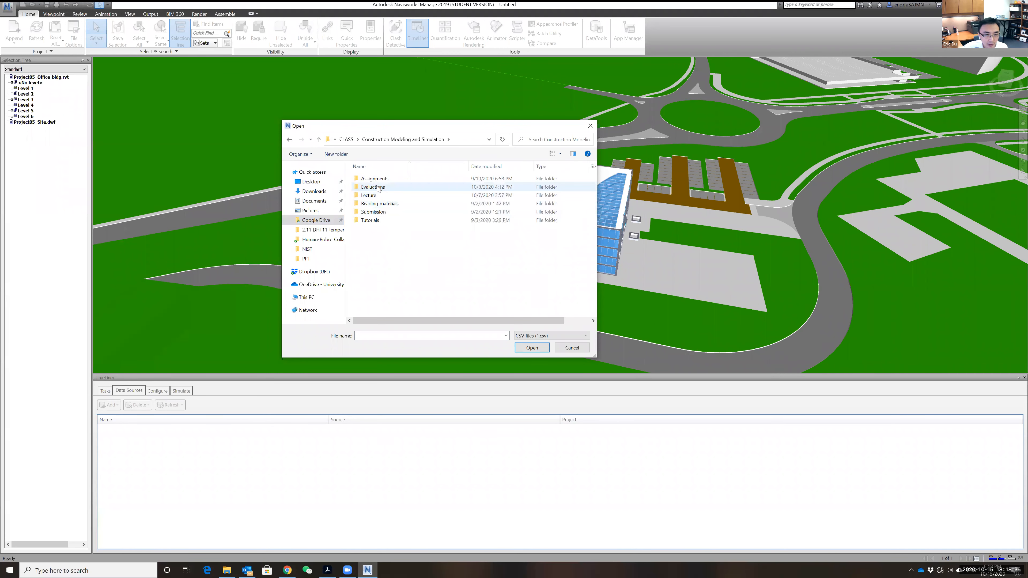
{"action": "double_click", "coordinate": [370, 220]}
{"action": "left_click", "coordinate": [368, 187]}
{"action": "double_click", "coordinate": [375, 189]}
{"action": "double_click", "coordinate": [391, 179]}
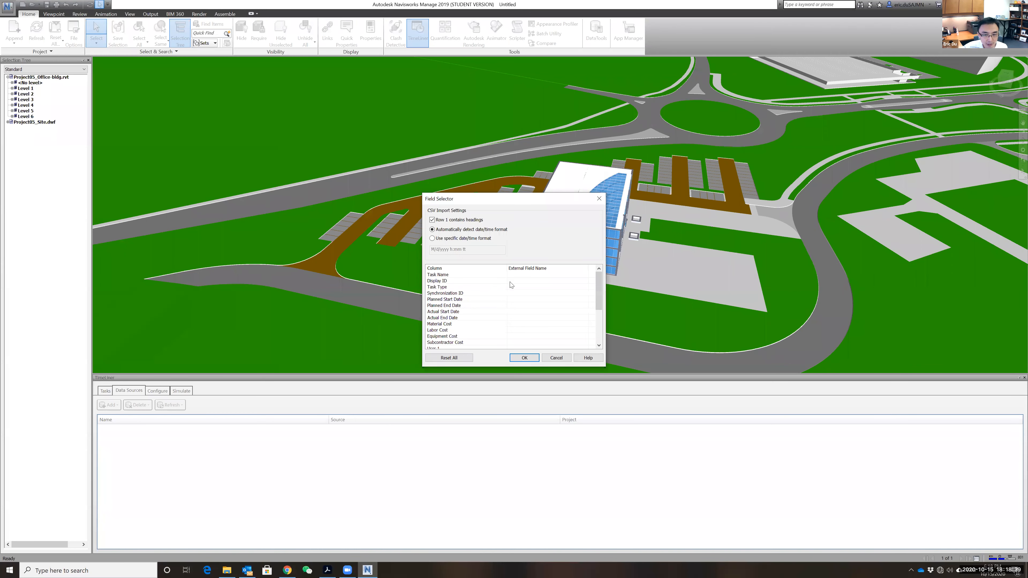
Step: Map the Task Name column to the external field Name and the Display ID column to Display ID in Field Selector
{"action": "left_click_drag", "start_coordinate": [534, 198], "coordinate": [415, 143]}
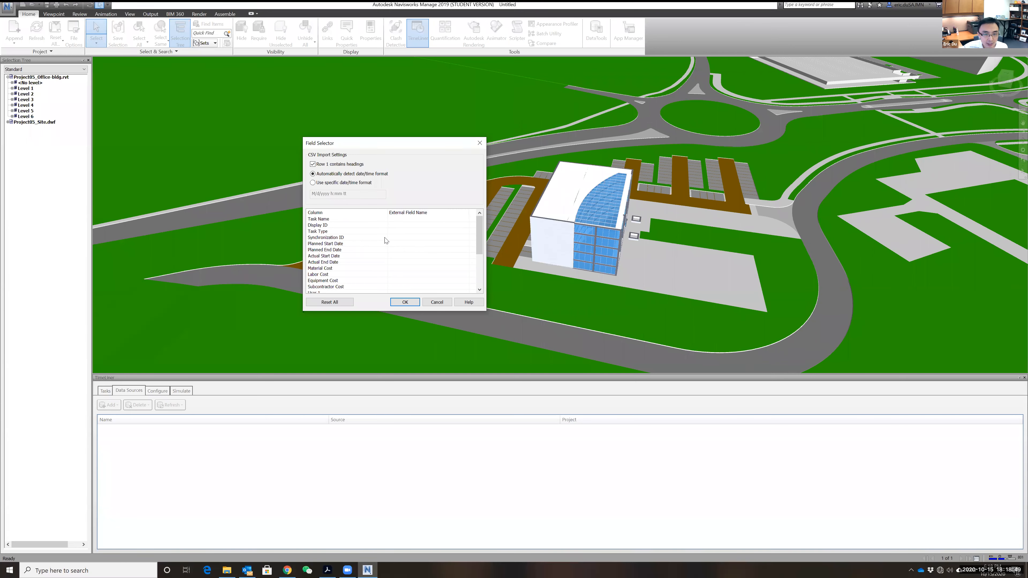
{"action": "mouse_move", "coordinate": [482, 241]}
{"action": "left_mouse_down"}
{"action": "mouse_move", "coordinate": [482, 278]}
{"action": "mouse_move", "coordinate": [481, 223]}
{"action": "left_mouse_up"}
{"action": "left_click", "coordinate": [453, 219]}
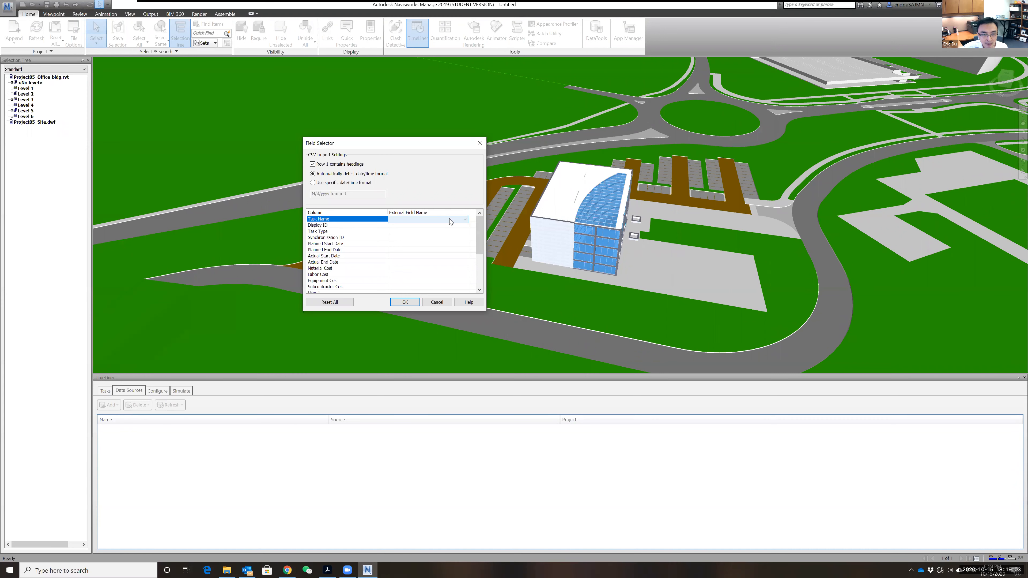
{"action": "left_click", "coordinate": [466, 219]}
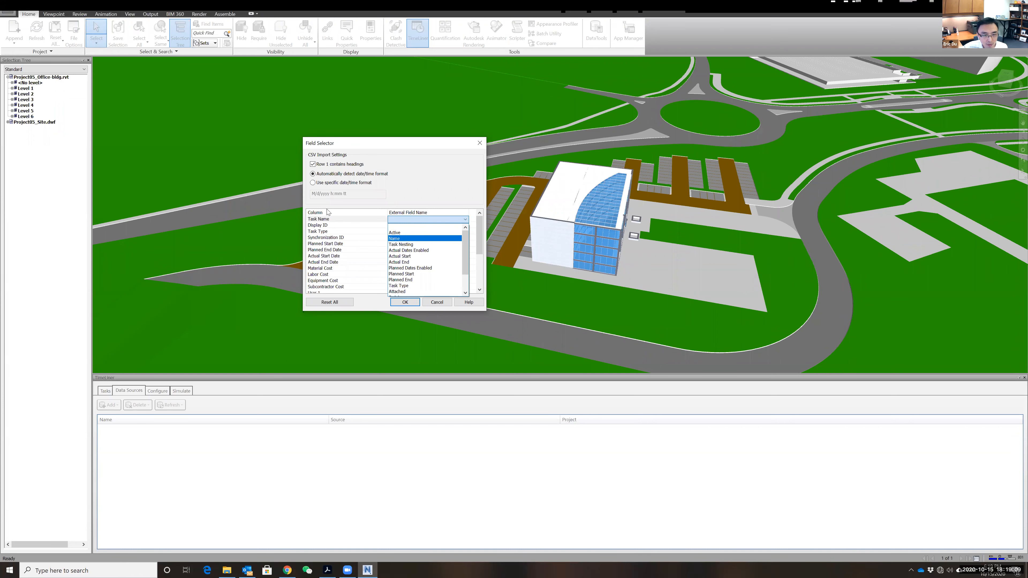
{"action": "left_click", "coordinate": [397, 239]}
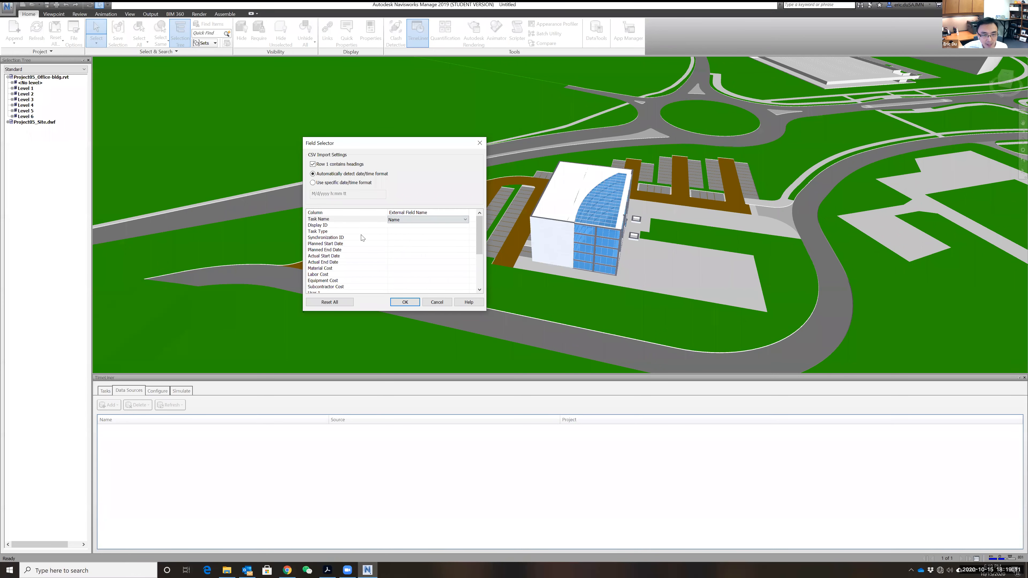
{"action": "left_click", "coordinate": [429, 225]}
{"action": "left_click", "coordinate": [462, 225]}
{"action": "scroll", "coordinate": [424, 279], "scroll_direction": "down", "scroll_amount": 1}
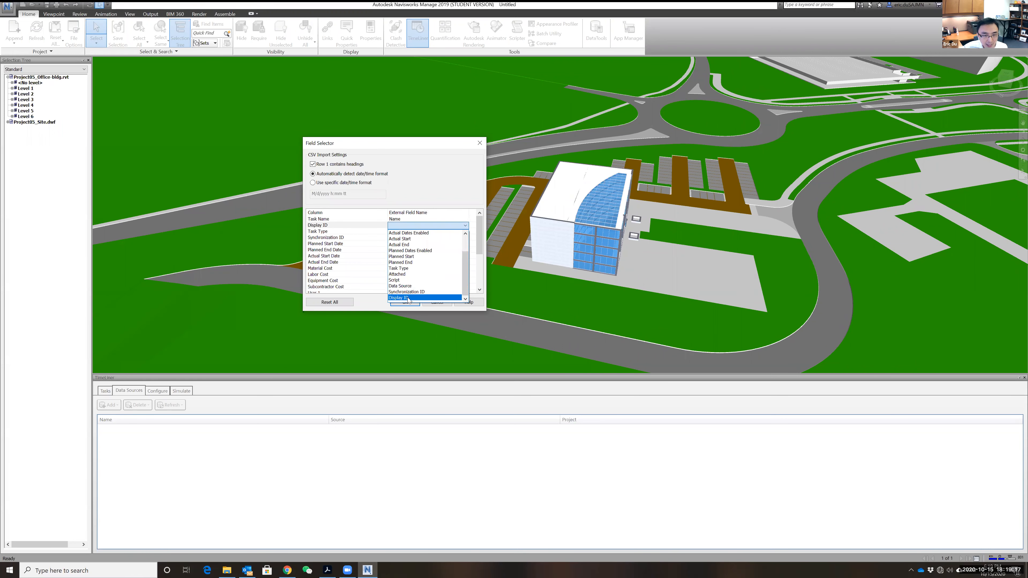
{"action": "left_click", "coordinate": [417, 298]}
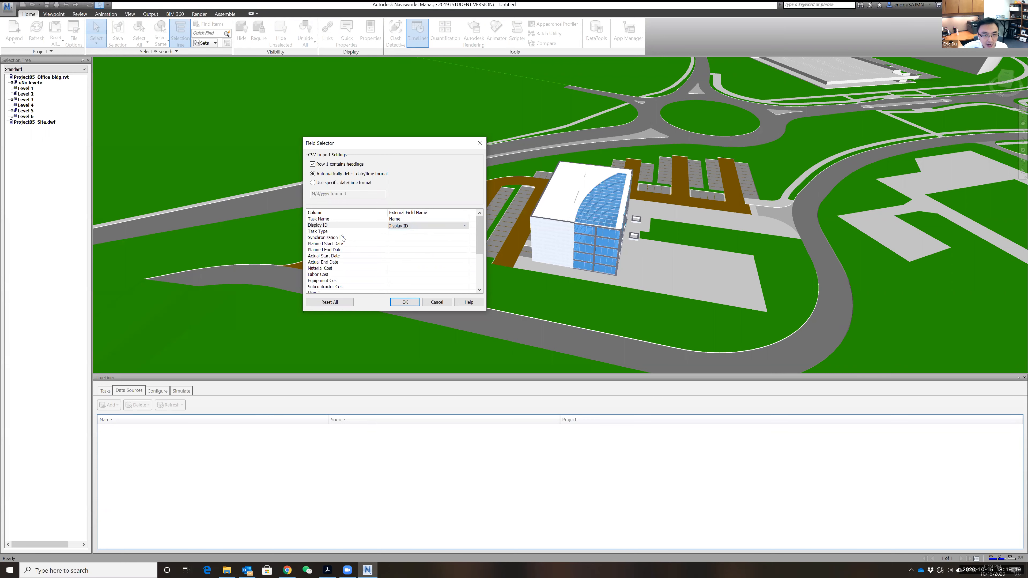
Step: Map the Task Type column to Task Type and the Synchronization ID column to Synchronization ID
{"action": "left_click", "coordinate": [403, 232]}
{"action": "left_click", "coordinate": [465, 231]}
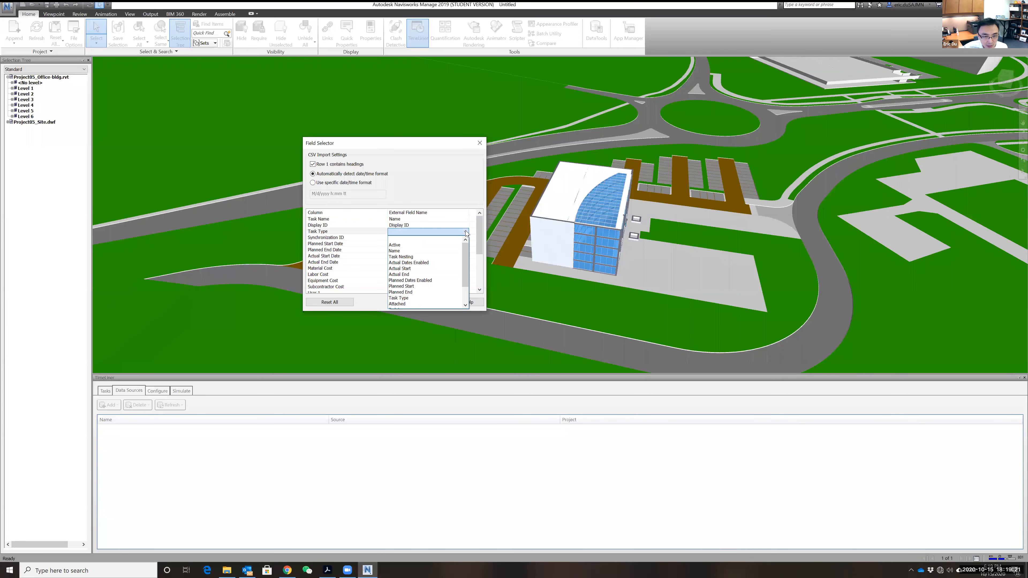
{"action": "scroll", "coordinate": [436, 283], "scroll_direction": "down", "scroll_amount": 1}
{"action": "left_click", "coordinate": [412, 279]}
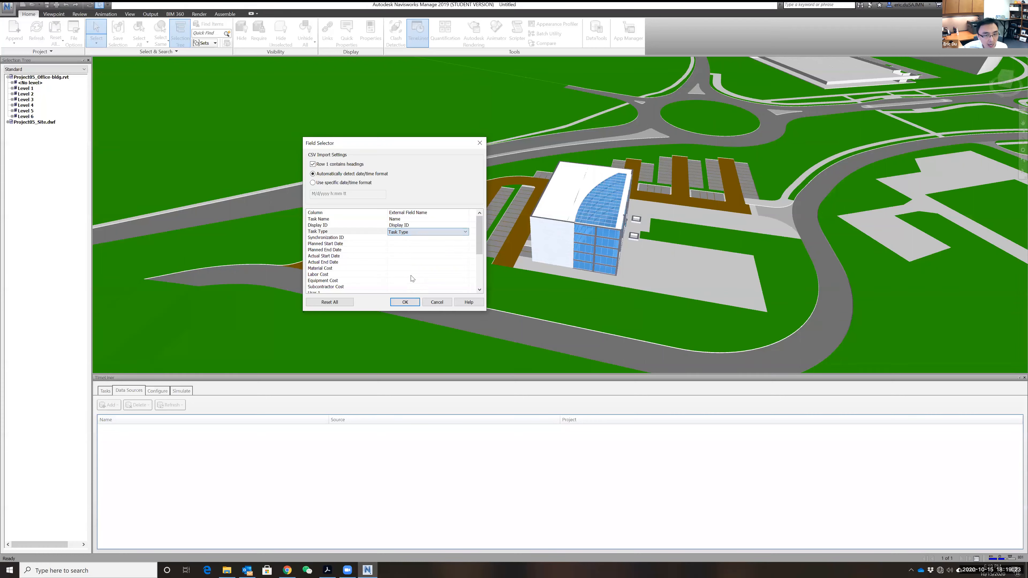
{"action": "left_click", "coordinate": [409, 238]}
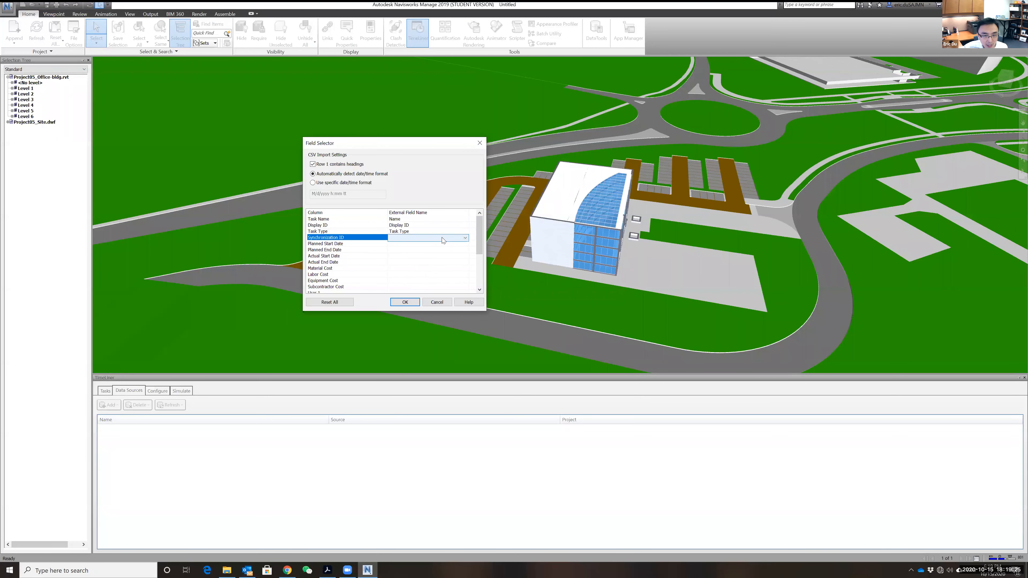
{"action": "left_click", "coordinate": [421, 238]}
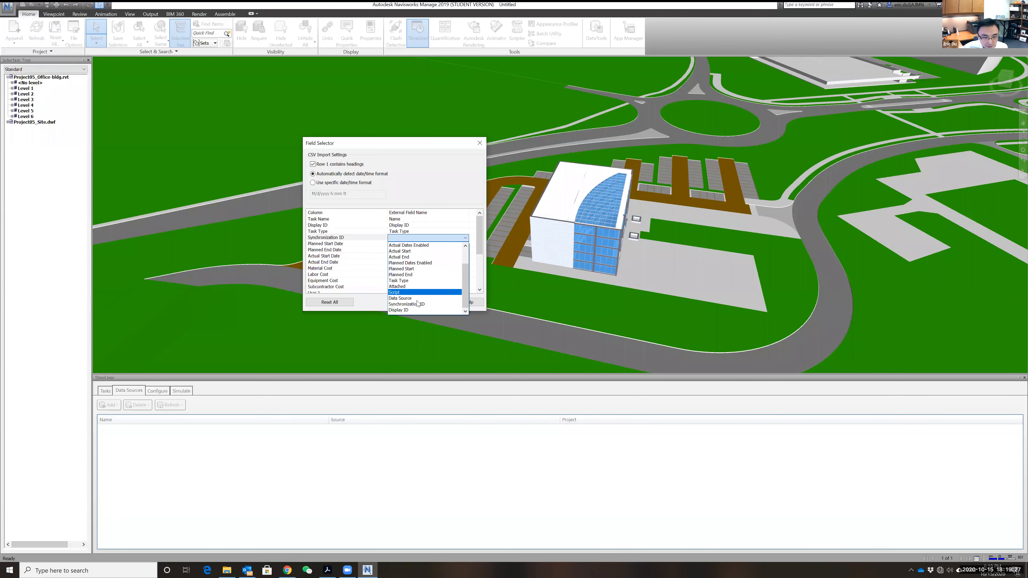
{"action": "left_click", "coordinate": [418, 311]}
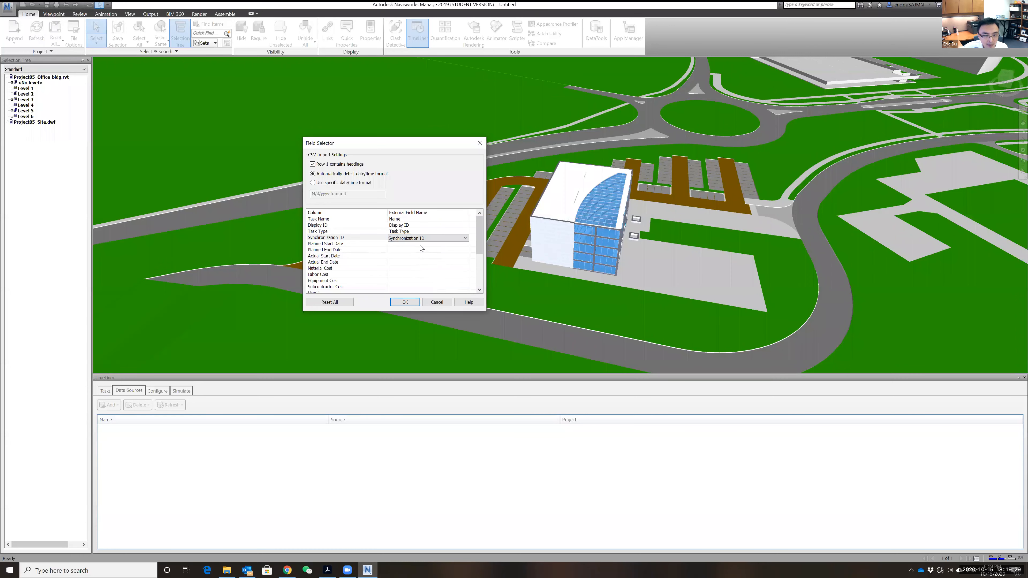
Step: Map the Planned Start Date column to Planned Start and the Planned End Date column to Planned End
{"action": "left_click", "coordinate": [440, 244]}
{"action": "left_click", "coordinate": [441, 244]}
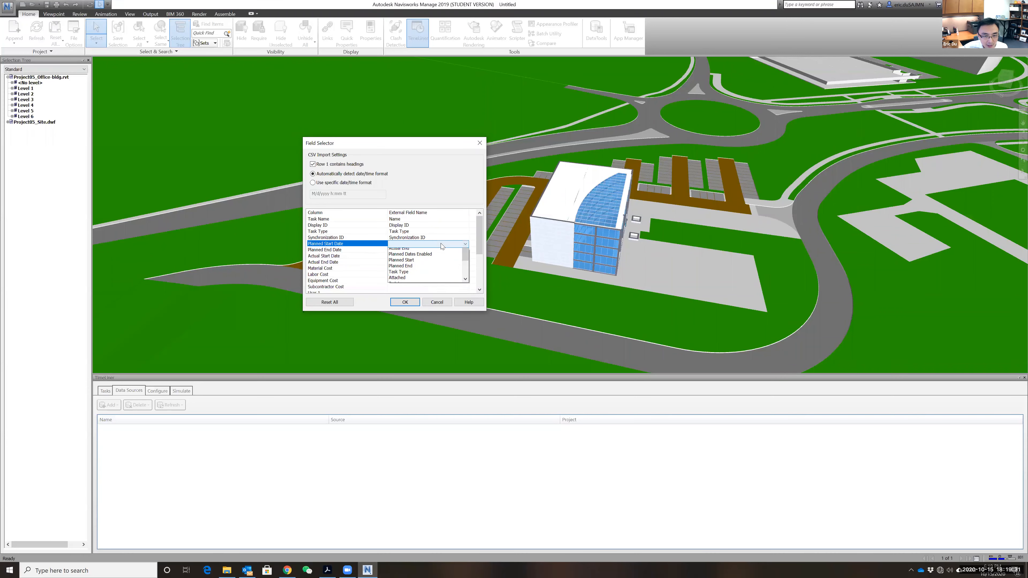
{"action": "left_click", "coordinate": [405, 299]}
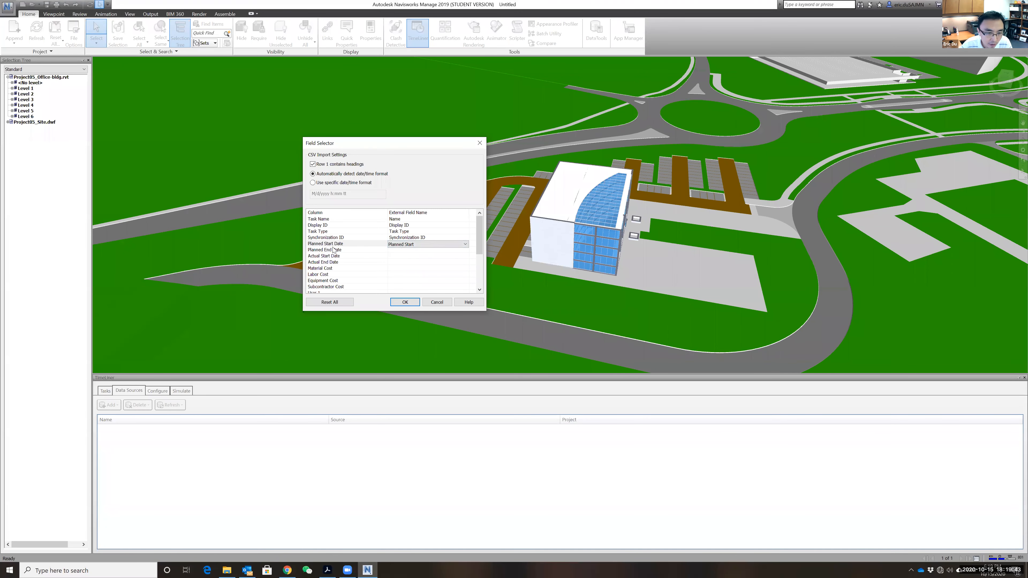
{"action": "left_click", "coordinate": [430, 250]}
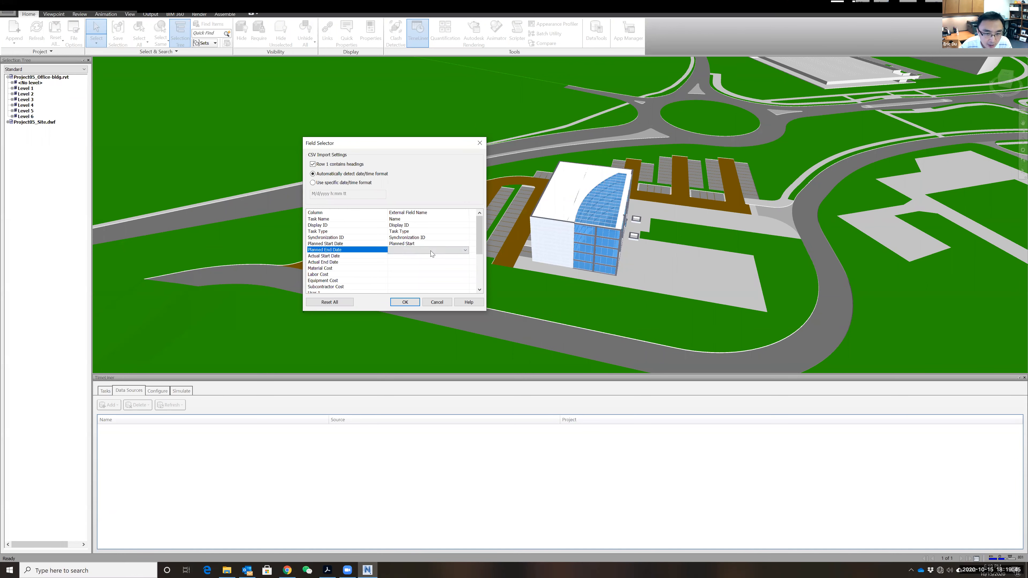
{"action": "left_click", "coordinate": [431, 250]}
{"action": "scroll", "coordinate": [446, 290], "scroll_direction": "down", "scroll_amount": 1}
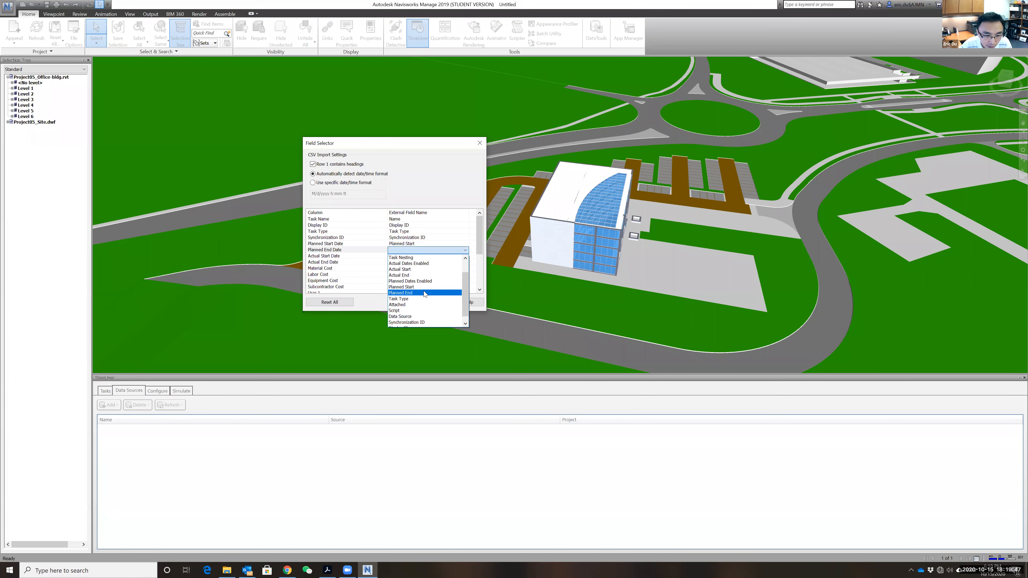
{"action": "left_click", "coordinate": [414, 293]}
Step: Map the Actual Start Date column to Actual Start and the Actual End Date column to Actual End
{"action": "left_click", "coordinate": [433, 255]}
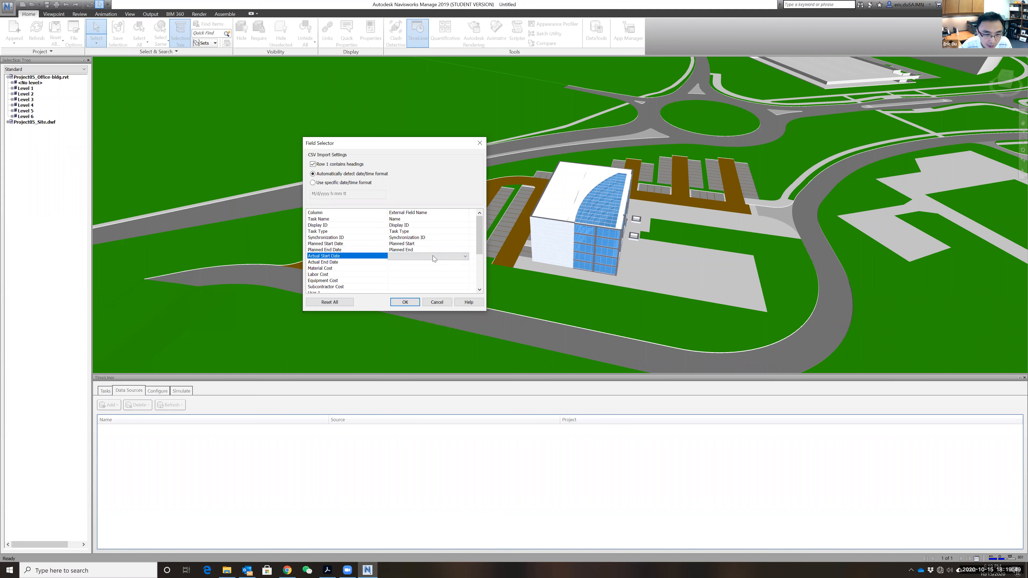
{"action": "left_click", "coordinate": [433, 255]}
{"action": "left_click", "coordinate": [420, 293]}
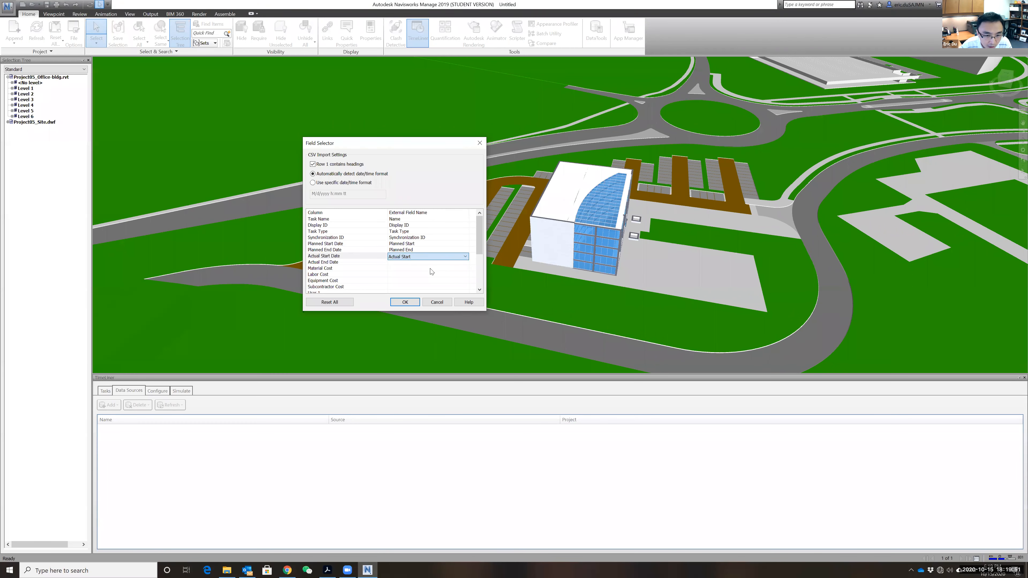
{"action": "left_click", "coordinate": [429, 263]}
{"action": "left_click", "coordinate": [430, 263]}
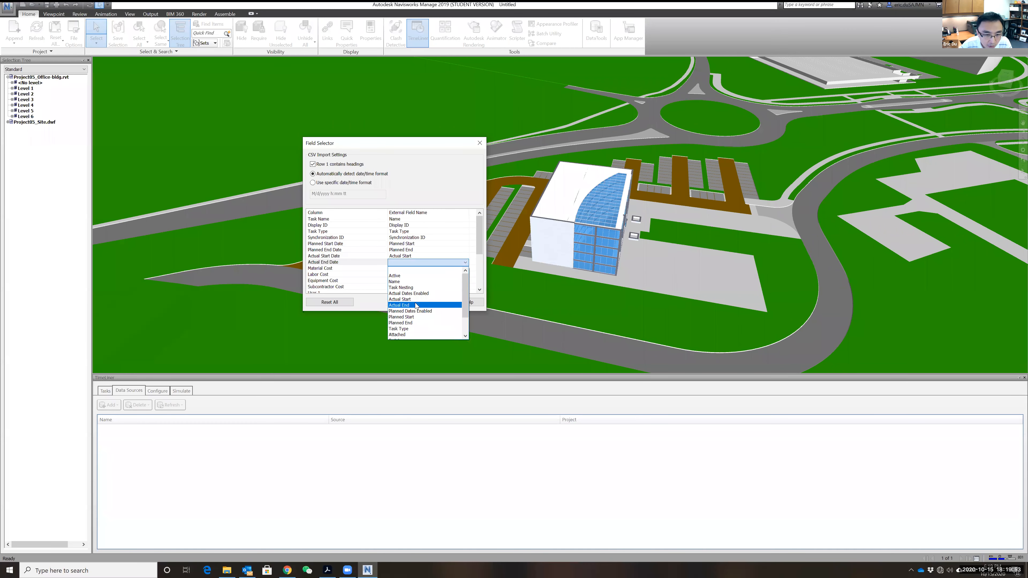
{"action": "left_click", "coordinate": [417, 299]}
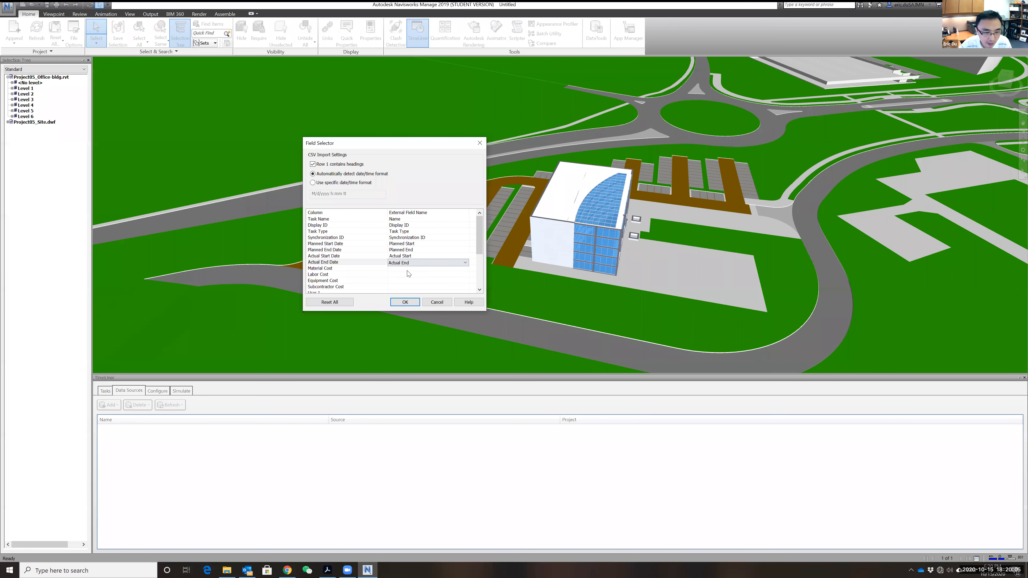
{"action": "left_click", "coordinate": [440, 268]}
{"action": "left_click", "coordinate": [441, 268]}
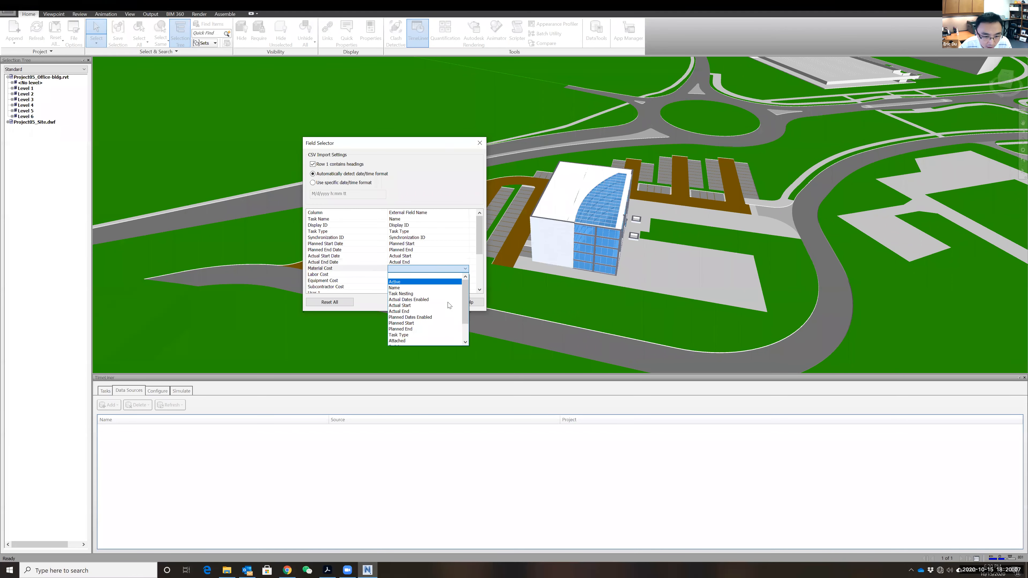
{"action": "scroll", "coordinate": [446, 318], "scroll_direction": "up", "scroll_amount": 2}
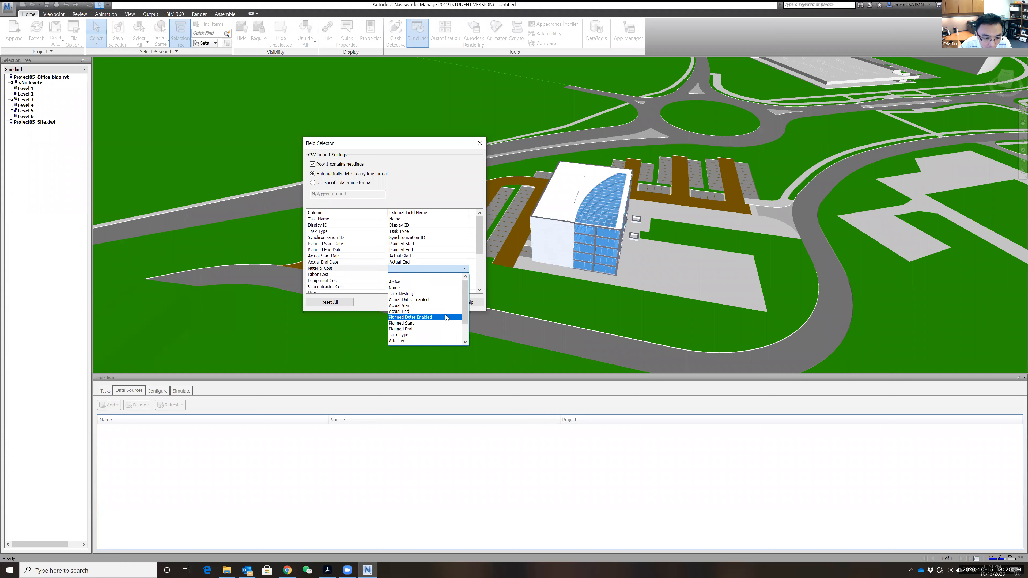
{"action": "left_click", "coordinate": [480, 237]}
{"action": "mouse_move", "coordinate": [480, 237]}
{"action": "left_mouse_down"}
{"action": "mouse_move", "coordinate": [480, 250]}
{"action": "mouse_move", "coordinate": [478, 232]}
{"action": "left_mouse_up"}
{"action": "left_click", "coordinate": [444, 268]}
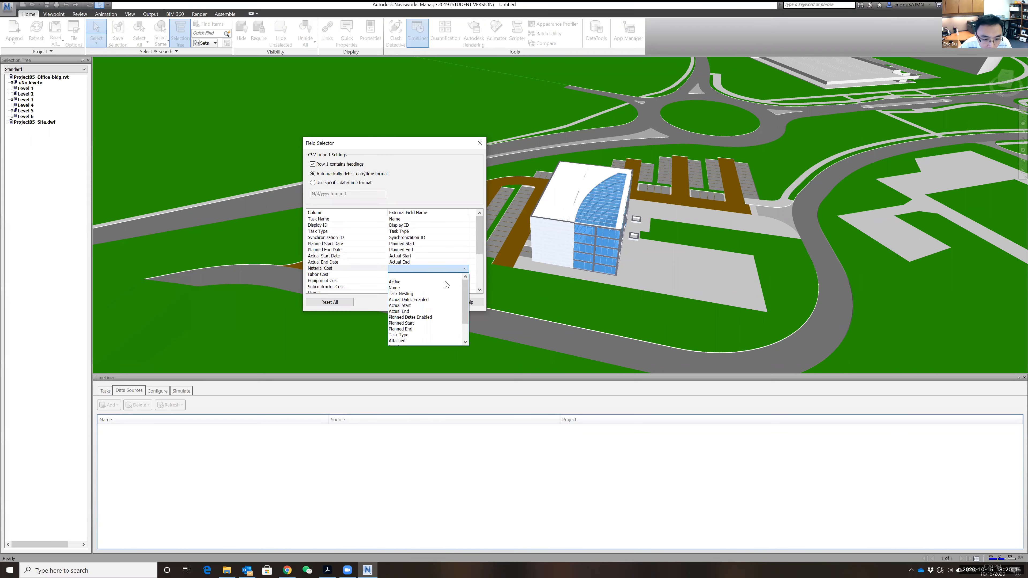
{"action": "left_click", "coordinate": [481, 234]}
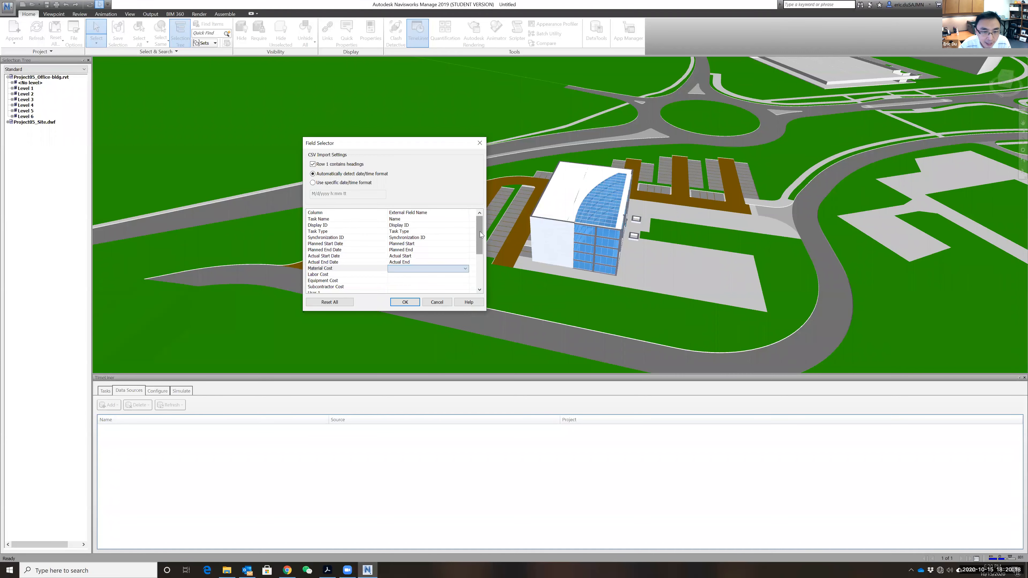
Step: Accept the CSV field mapping and refresh all data sources with Rebuild Task Hierarchy
{"action": "left_click", "coordinate": [405, 302]}
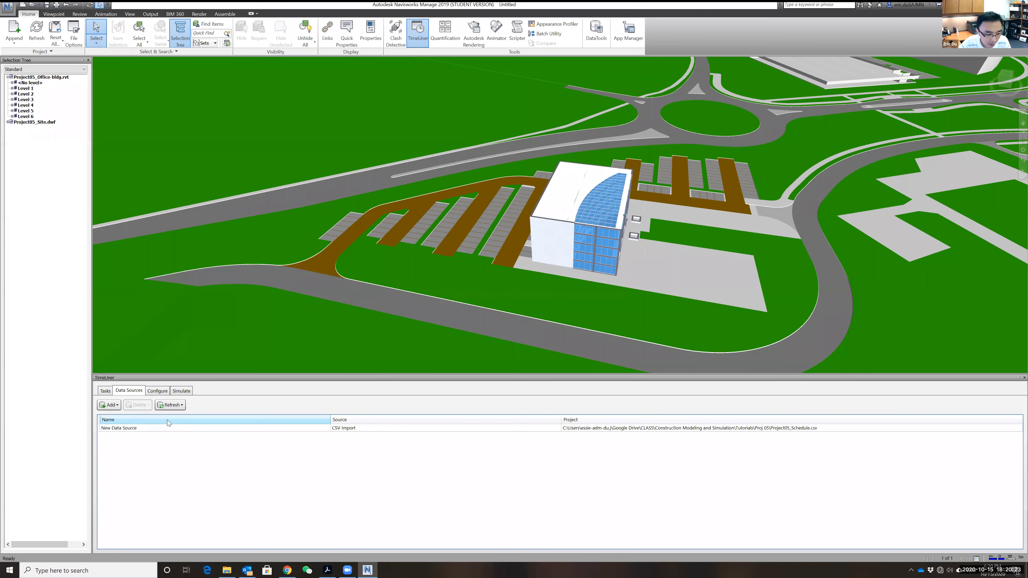
{"action": "left_click", "coordinate": [170, 407]}
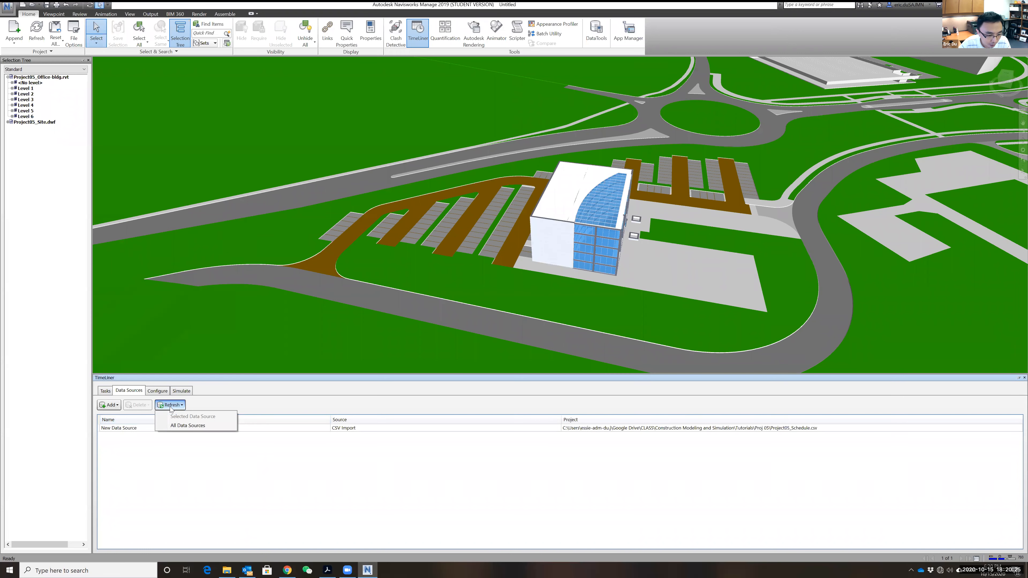
{"action": "left_click", "coordinate": [179, 425]}
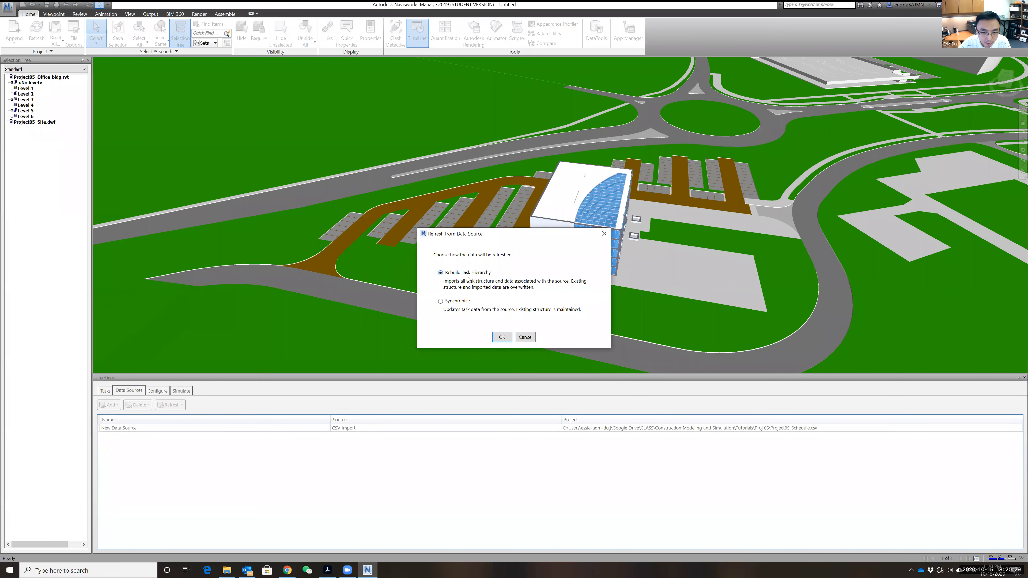
{"action": "left_click", "coordinate": [502, 337]}
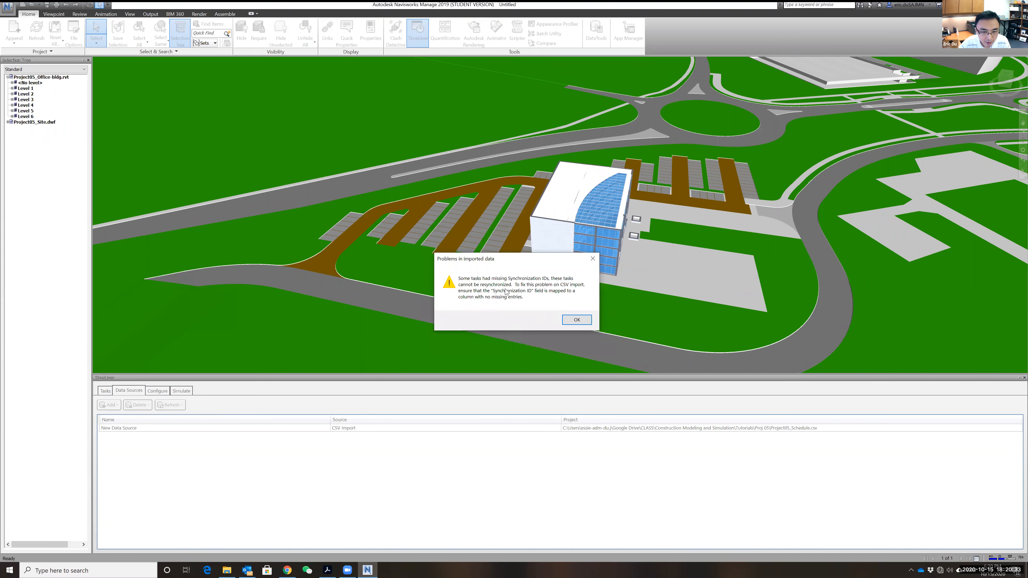
{"action": "left_click", "coordinate": [576, 318]}
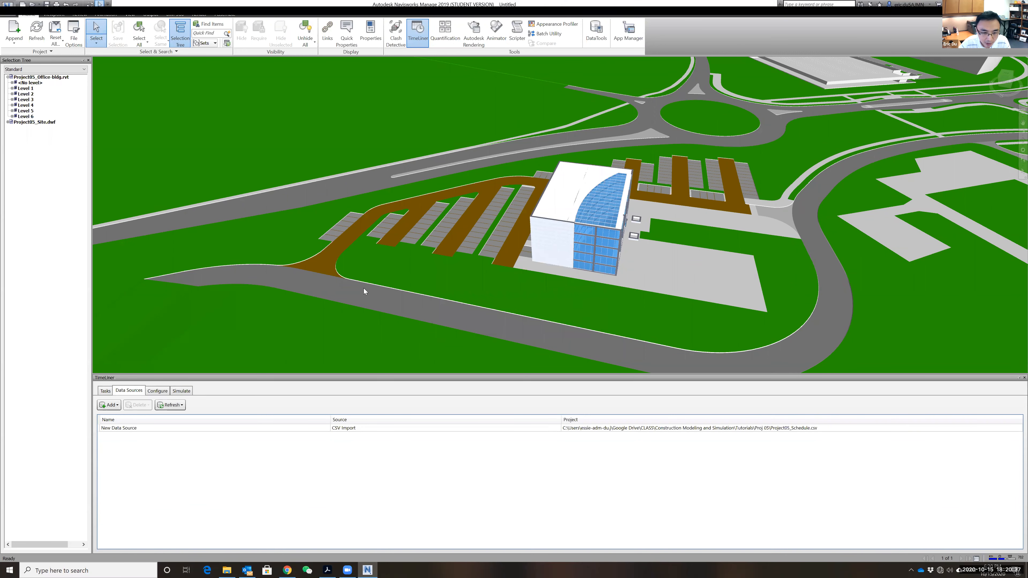
Step: Examine the imported tasks under New Data Source (Root) in TimeLiner and compare them with the data source entry
{"action": "left_click", "coordinate": [106, 391]}
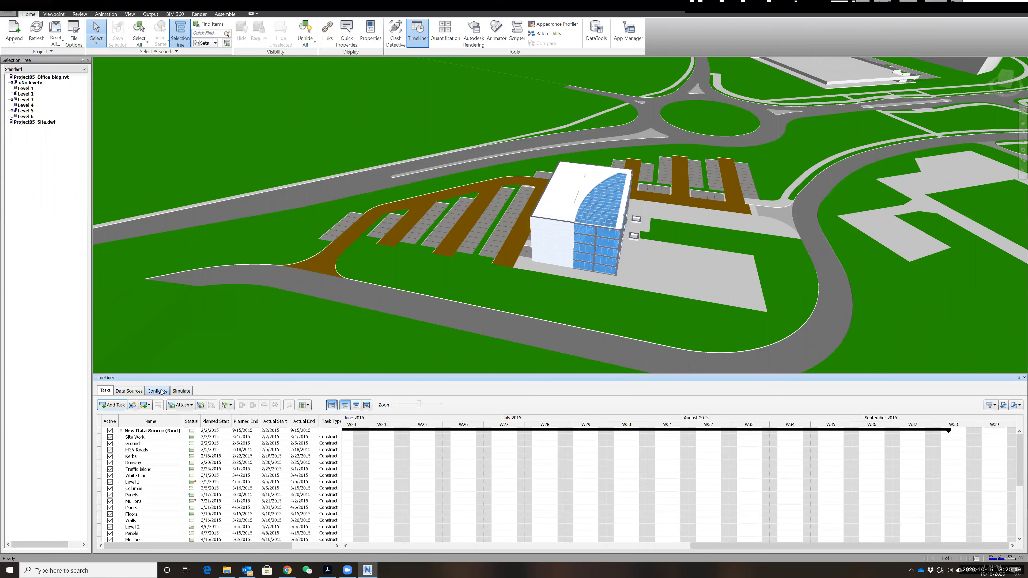
{"action": "left_click", "coordinate": [130, 391]}
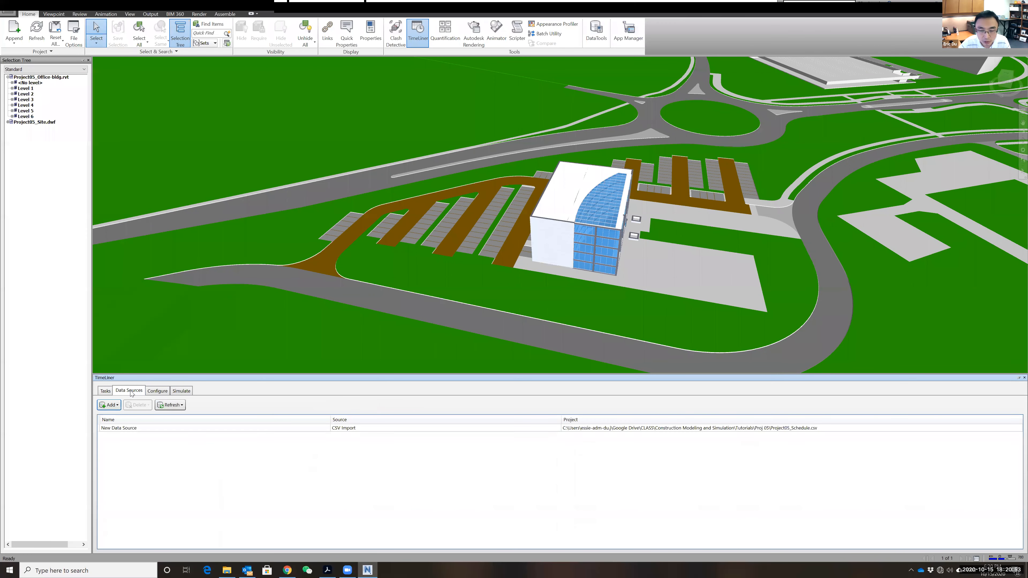
{"action": "left_click", "coordinate": [105, 392]}
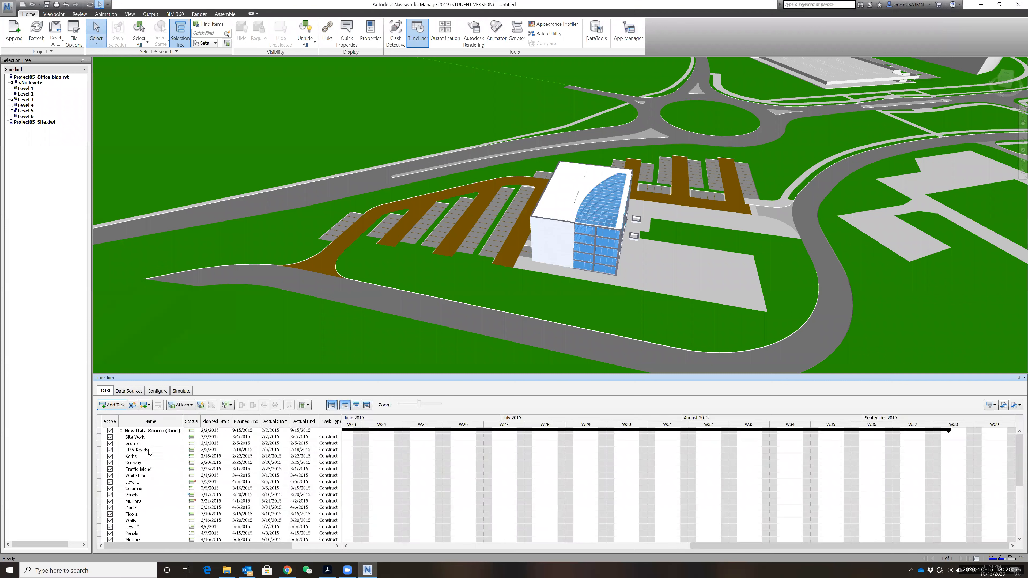
{"action": "left_click", "coordinate": [120, 431]}
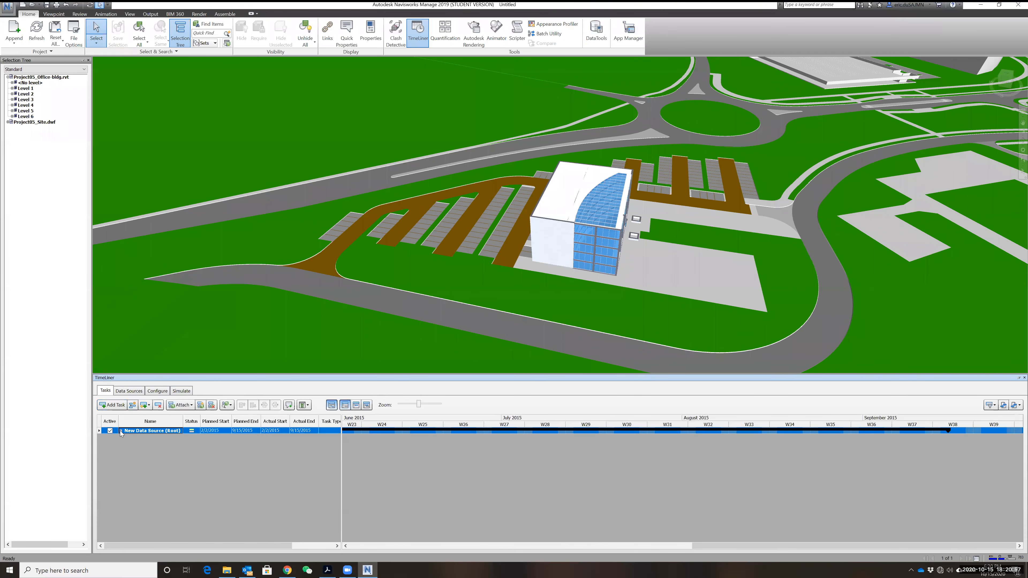
{"action": "left_click", "coordinate": [121, 431]}
{"action": "left_click", "coordinate": [121, 431]}
{"action": "left_click", "coordinate": [120, 431]}
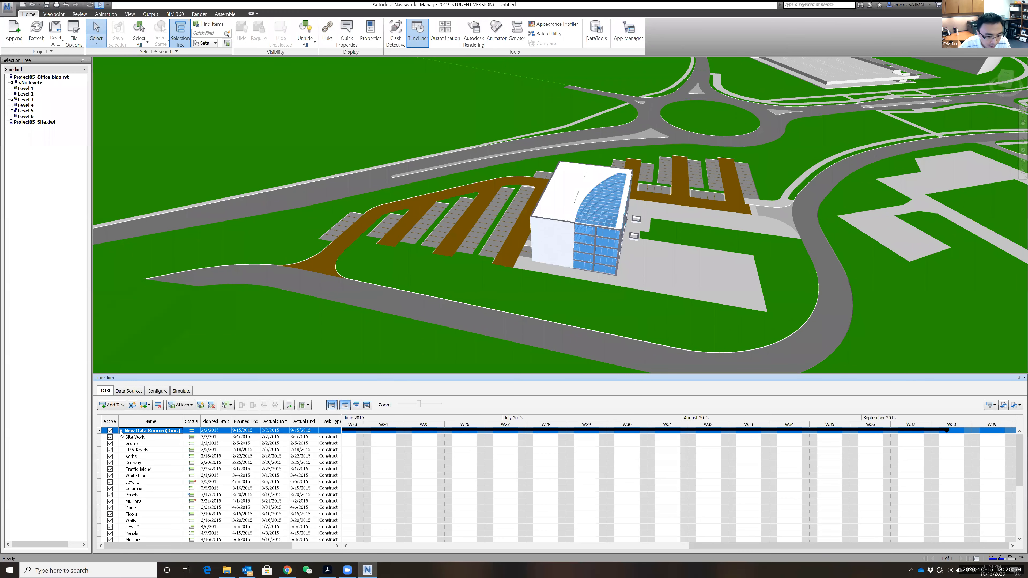
{"action": "left_click", "coordinate": [128, 391]}
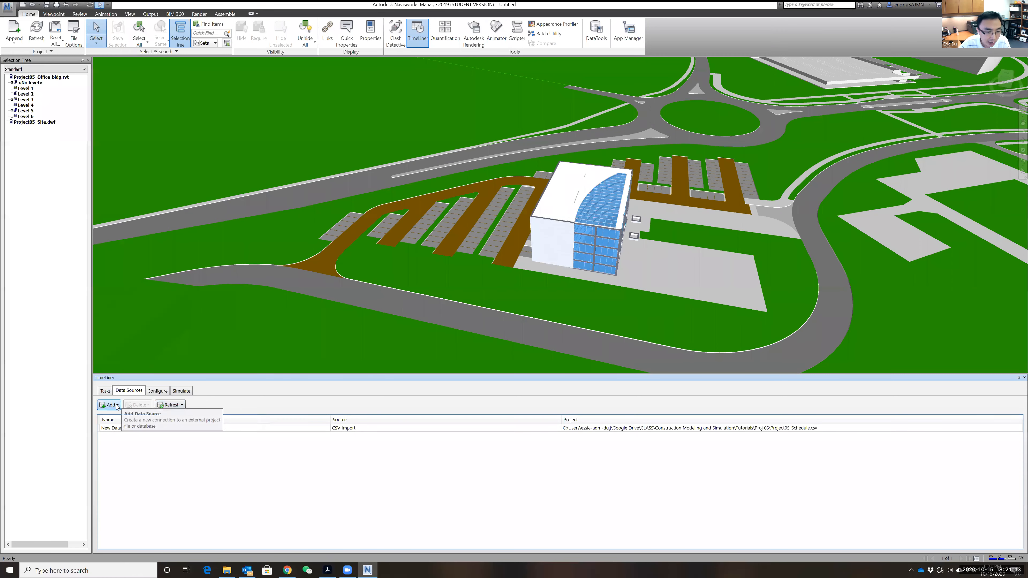
{"action": "left_click", "coordinate": [105, 391]}
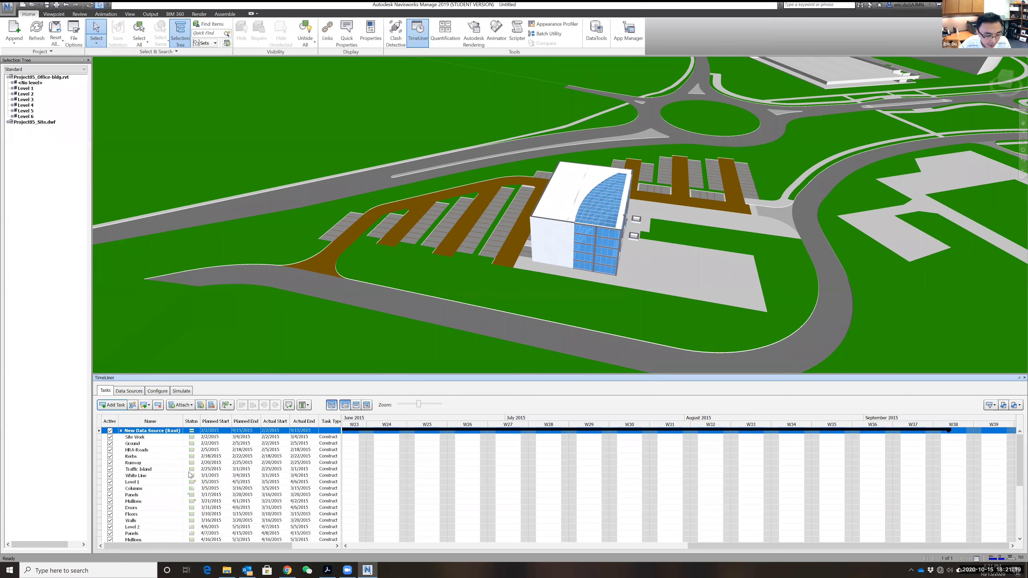
Step: Enlarge the TimeLiner window upward to fit the whole task list and show the Gantt chart from February 2015
{"action": "left_click", "coordinate": [268, 372]}
{"action": "left_click_drag", "start_coordinate": [280, 200], "coordinate": [280, 177]}
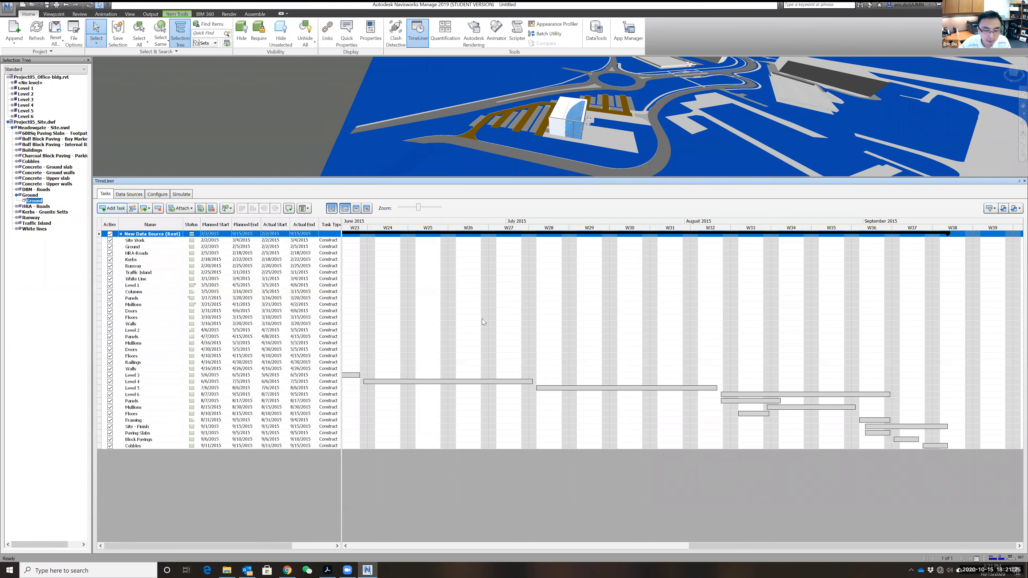
{"action": "left_click_drag", "start_coordinate": [714, 549], "coordinate": [392, 545]}
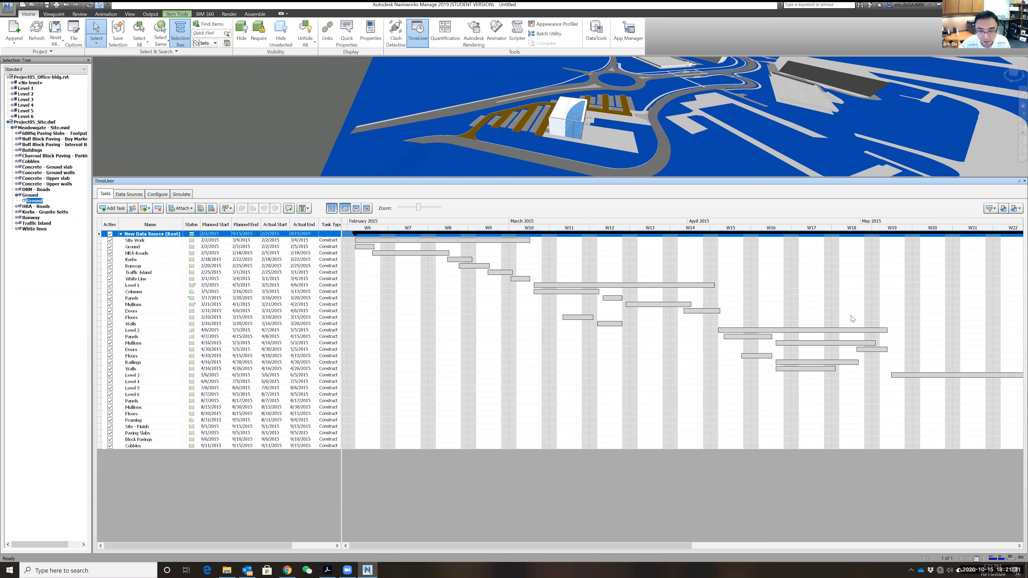
{"action": "left_click_drag", "start_coordinate": [607, 547], "coordinate": [477, 557]}
Step: Indent the tasks Ground through White Line one level so they become subtasks of Site Work
{"action": "left_click", "coordinate": [135, 241]}
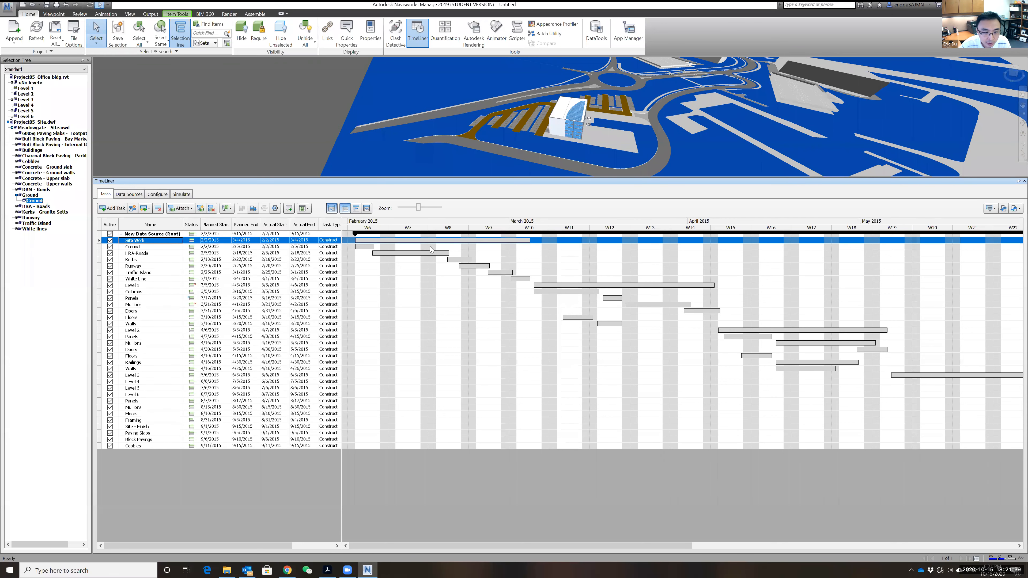
{"action": "left_click", "coordinate": [143, 247]}
{"action": "left_click", "coordinate": [139, 254]}
{"action": "left_click", "coordinate": [138, 260]}
{"action": "left_click", "coordinate": [138, 266]}
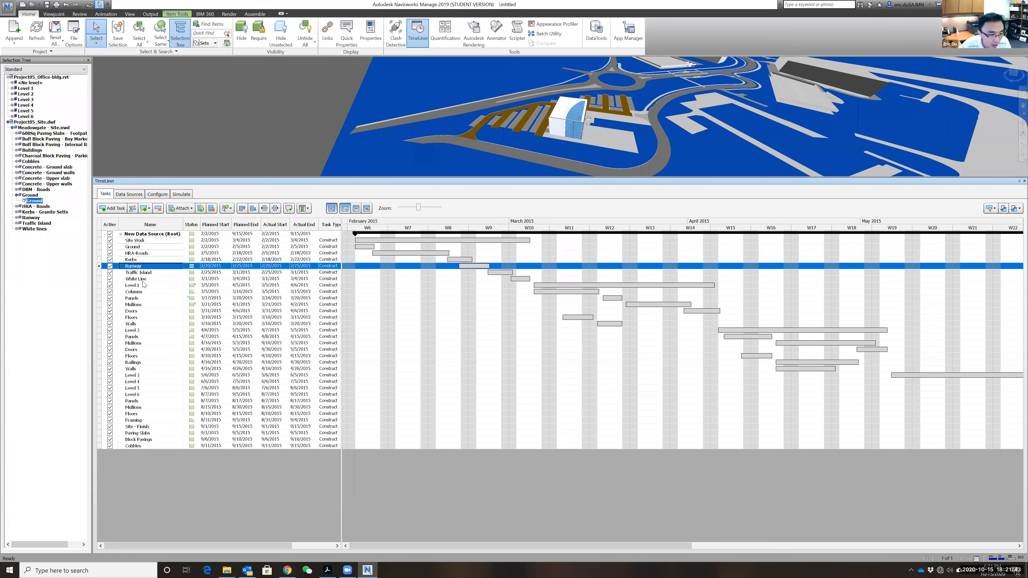
{"action": "left_click", "coordinate": [141, 279]}
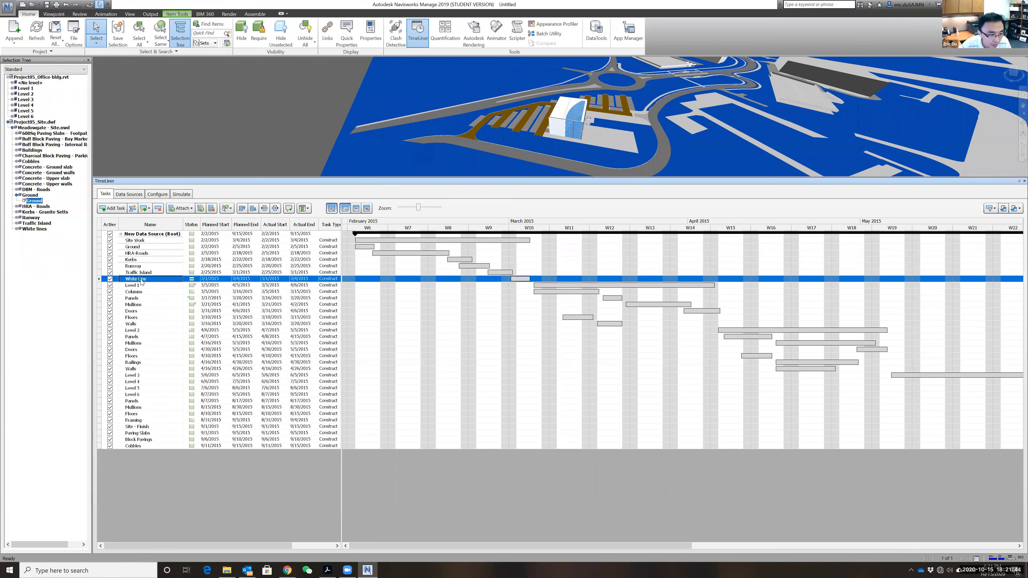
{"action": "left_click", "coordinate": [145, 246], "text": "shift"}
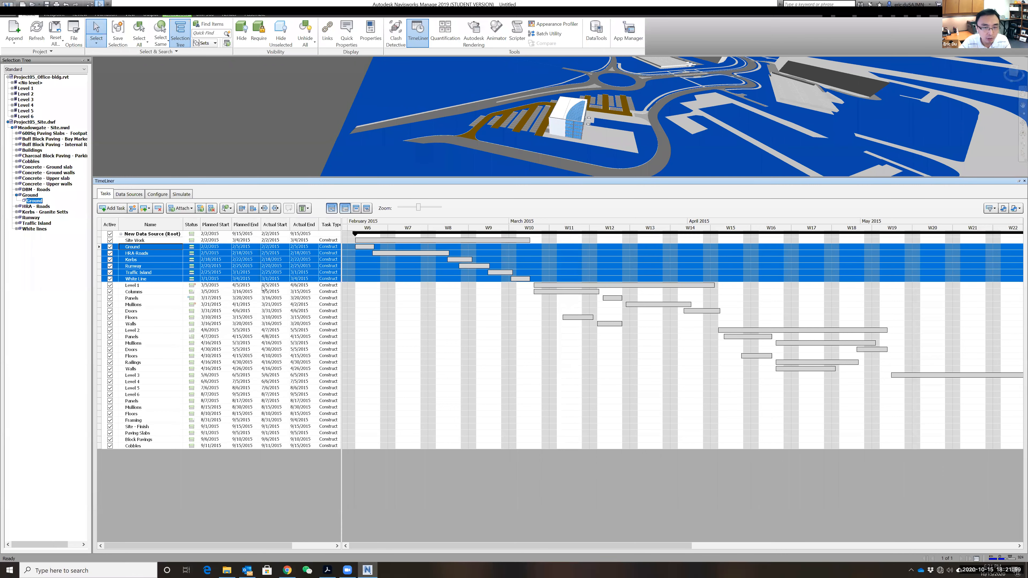
{"action": "left_click", "coordinate": [156, 248]}
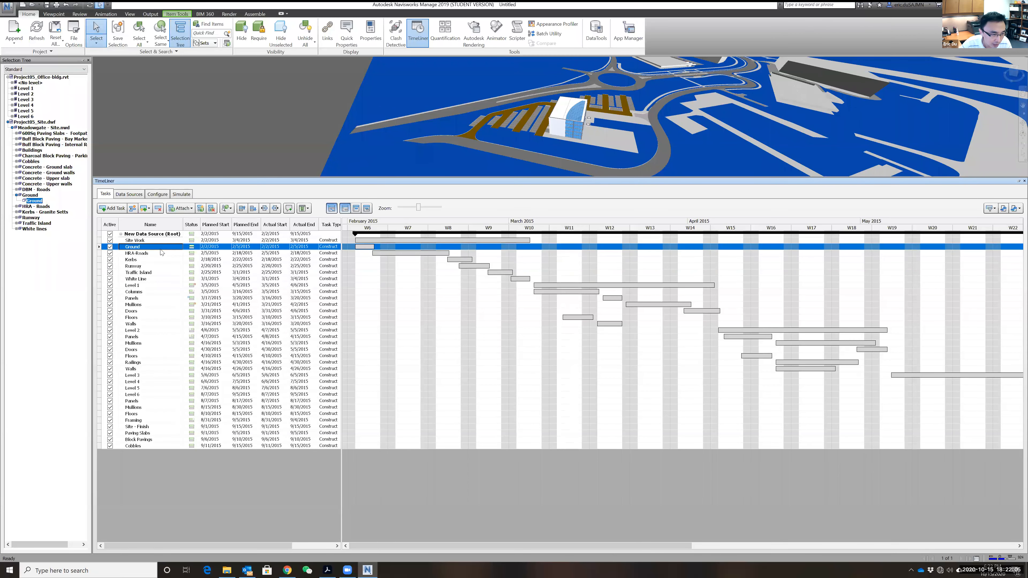
{"action": "left_click", "coordinate": [153, 280], "text": "shift"}
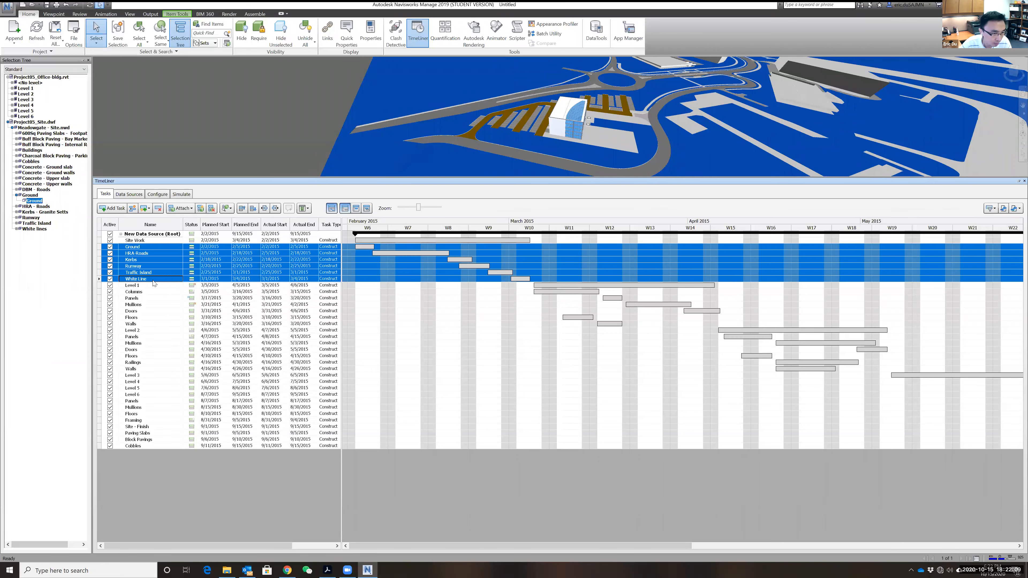
{"action": "left_click", "coordinate": [265, 210]}
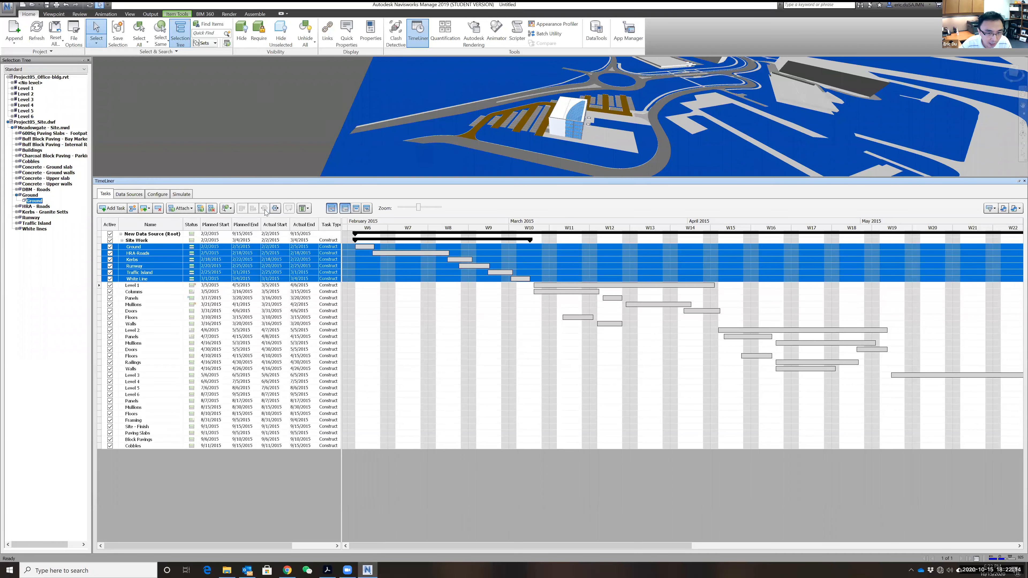
{"action": "left_click", "coordinate": [122, 242]}
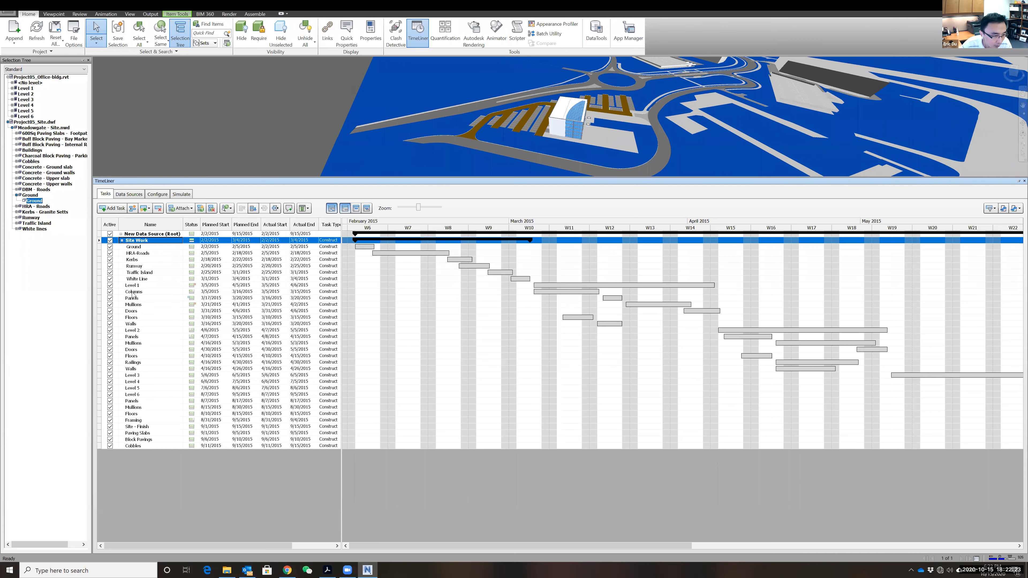
Step: Indent the tasks Columns through Walls one level so they become subtasks of Level 1
{"action": "left_click", "coordinate": [132, 292]}
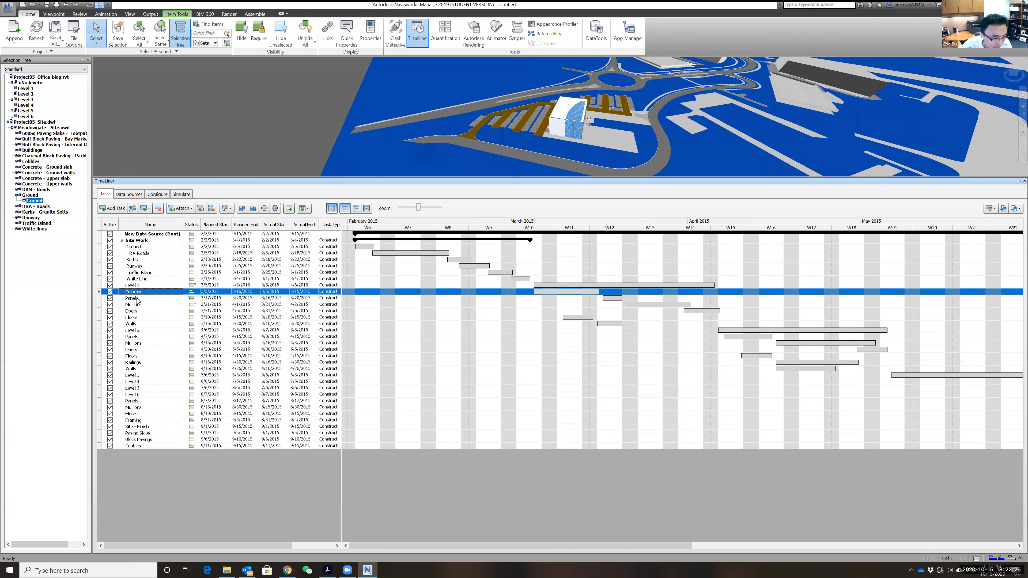
{"action": "left_click", "coordinate": [135, 305], "text": "shift"}
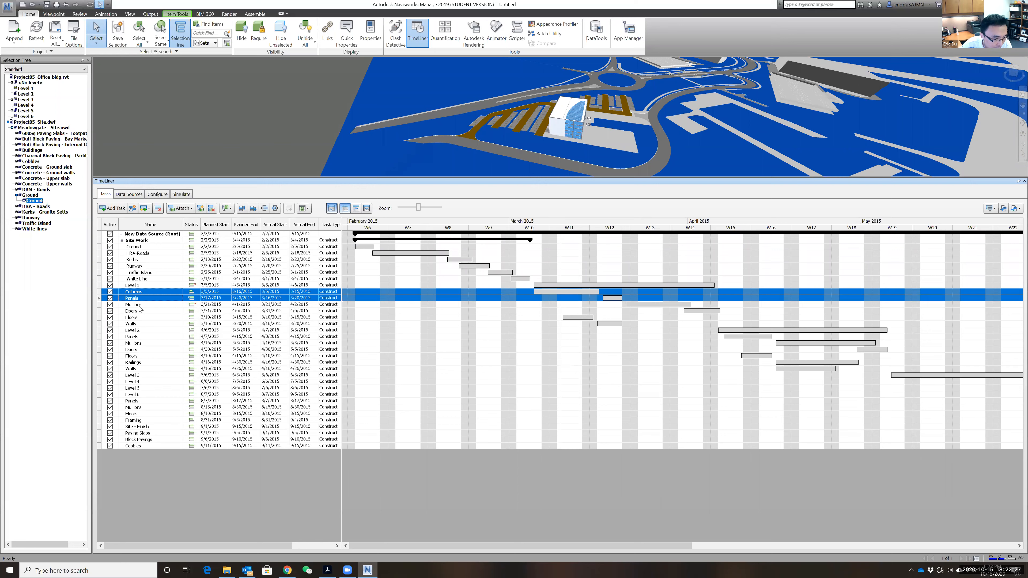
{"action": "left_click", "coordinate": [136, 324], "text": "shift"}
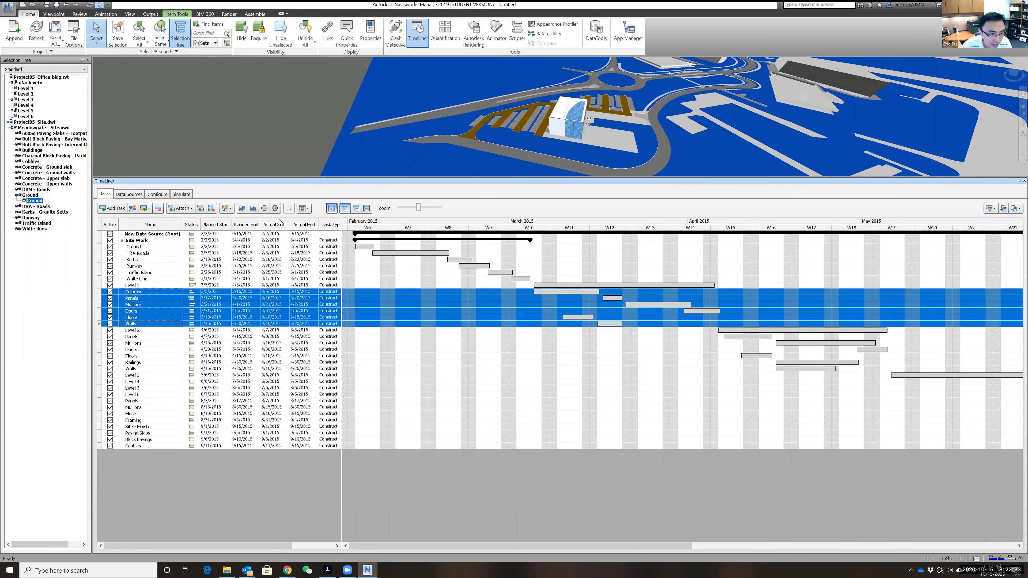
{"action": "left_click", "coordinate": [265, 208]}
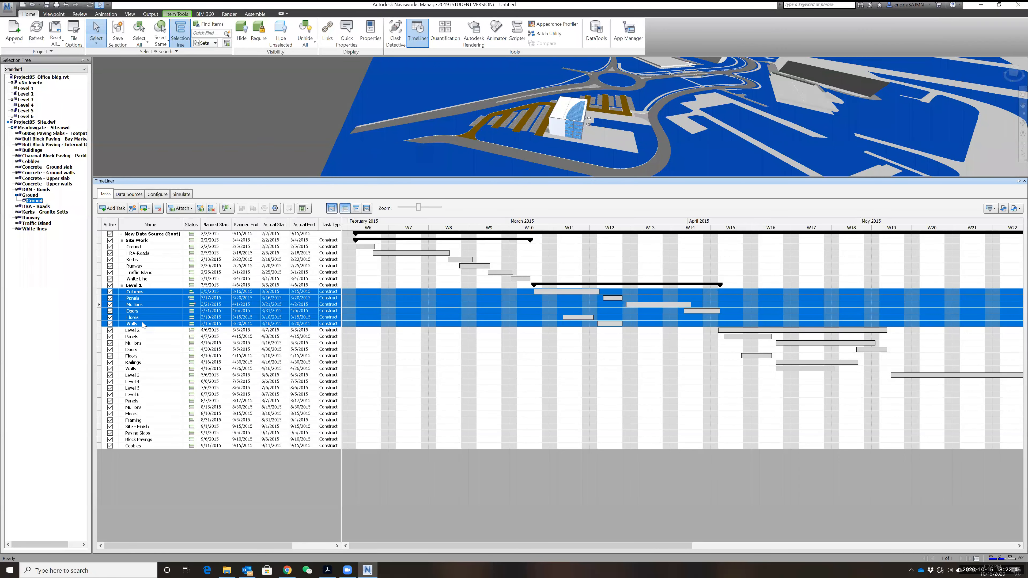
Step: Outdent the Level 2 task one level so that it becomes the parent of the tasks listed below it
{"action": "left_click", "coordinate": [136, 338]}
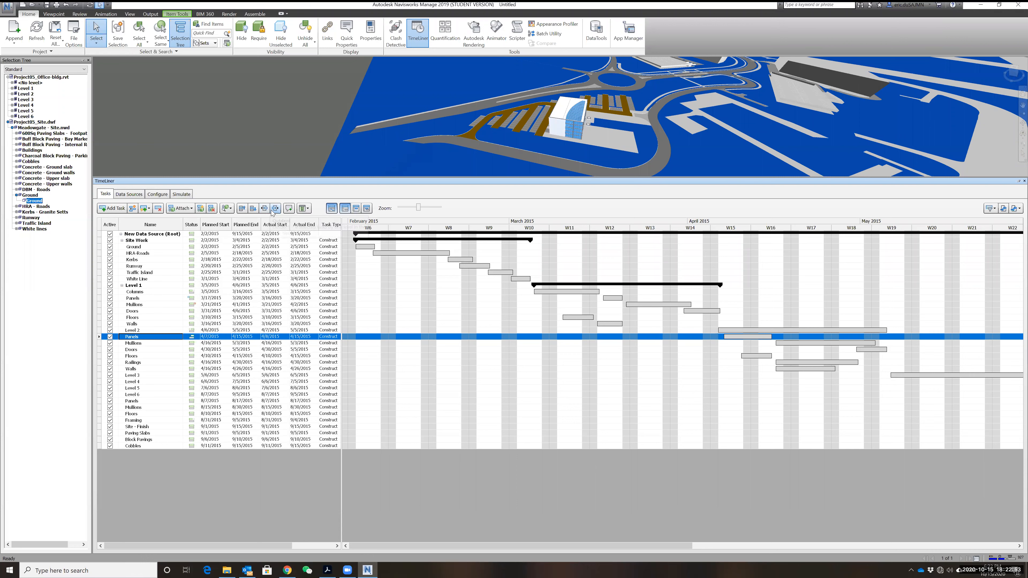
{"action": "left_click", "coordinate": [152, 236]}
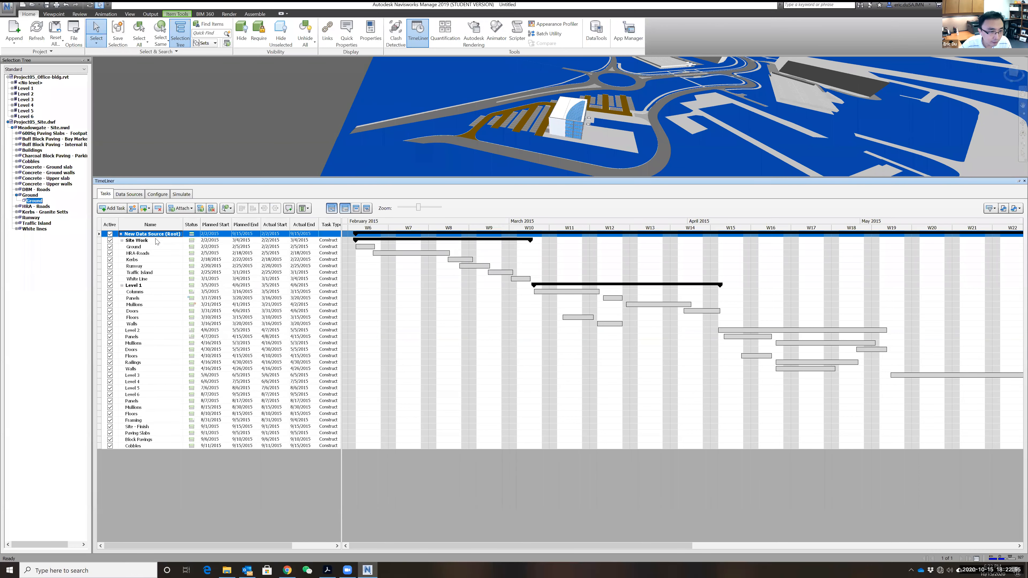
{"action": "left_click", "coordinate": [148, 243]}
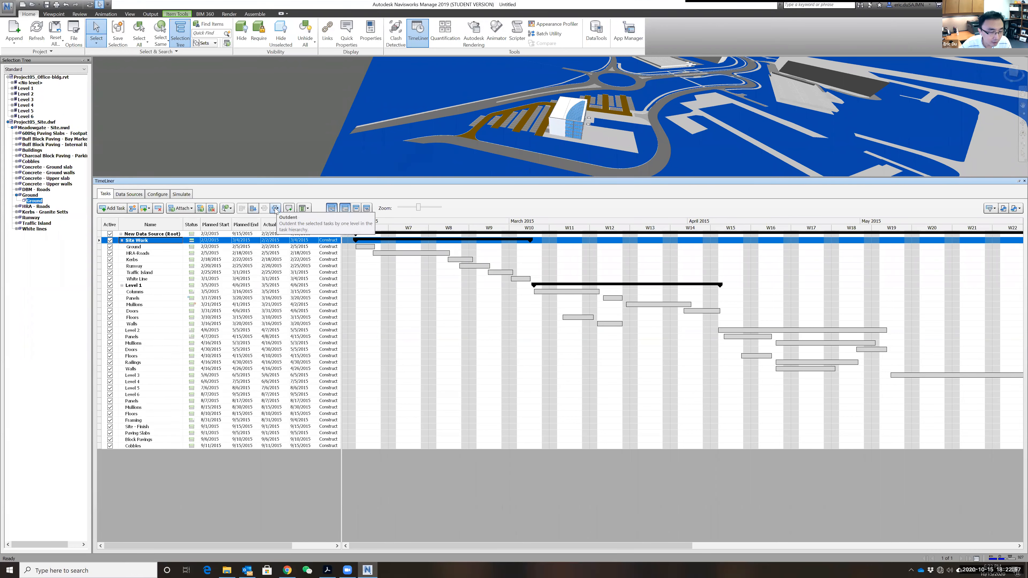
{"action": "left_click", "coordinate": [140, 248]}
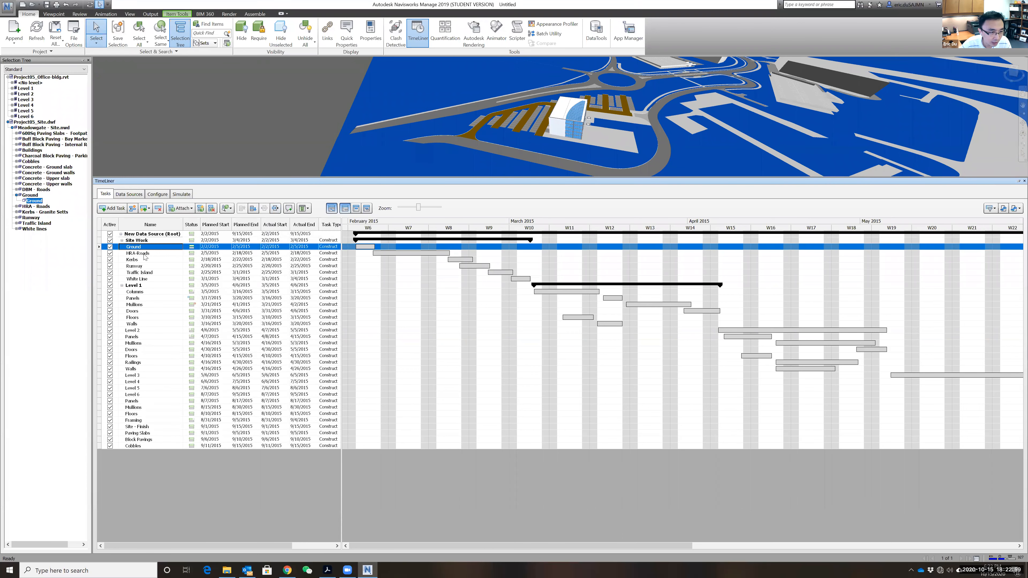
{"action": "left_click", "coordinate": [138, 299]}
{"action": "left_click", "coordinate": [138, 241]}
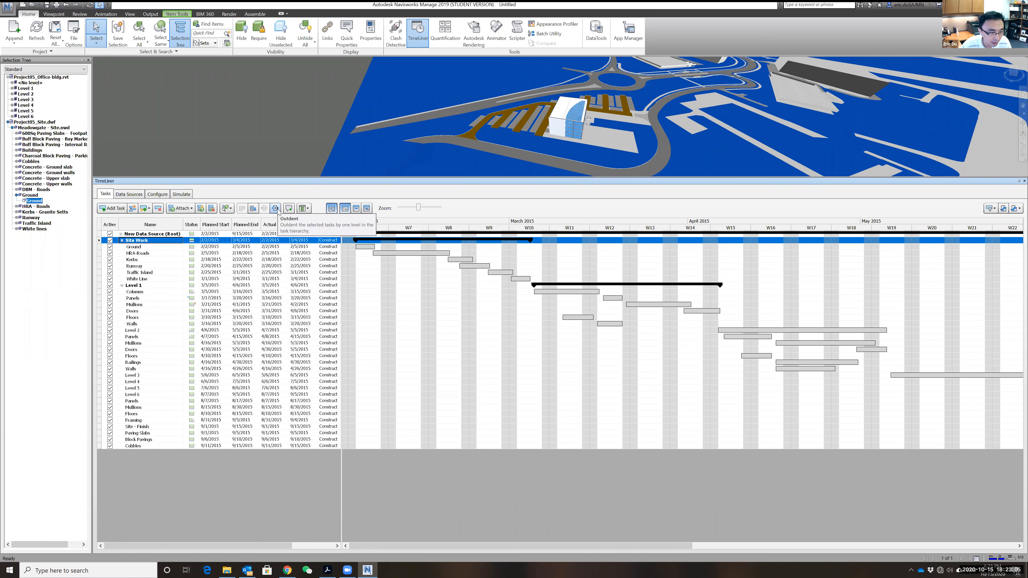
{"action": "left_click", "coordinate": [134, 337]}
{"action": "left_click", "coordinate": [133, 330]}
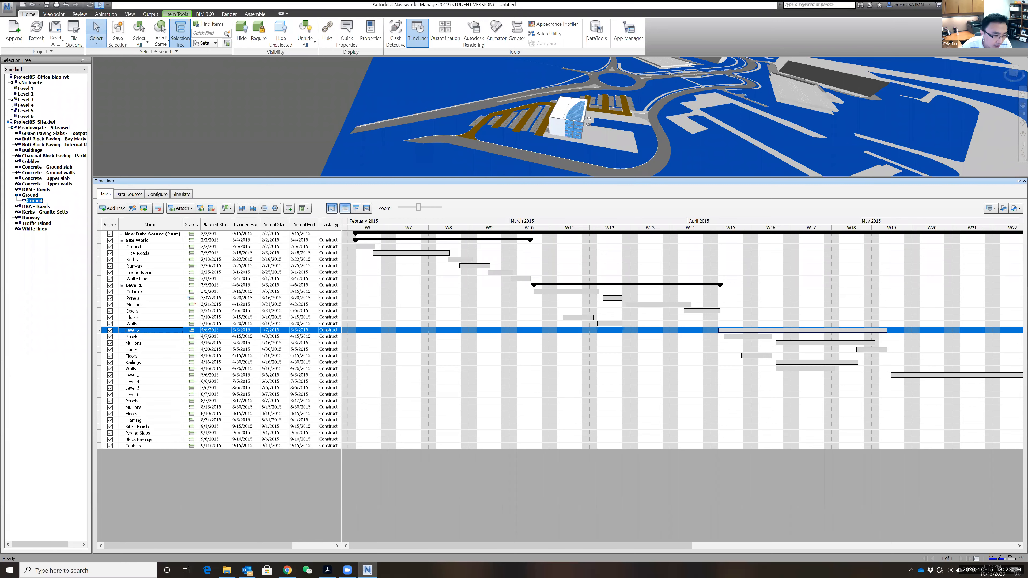
{"action": "left_click", "coordinate": [275, 209]}
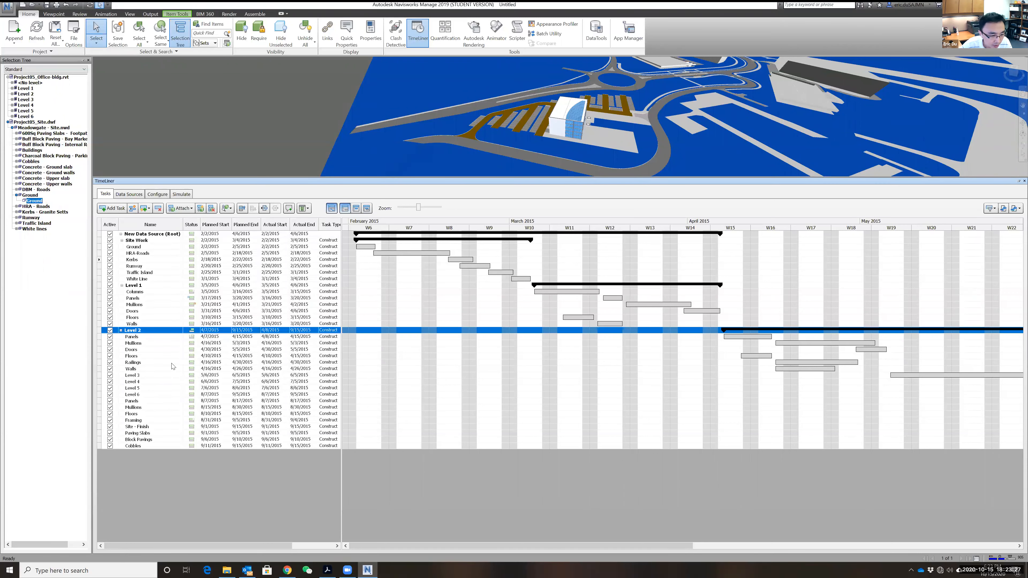
Step: Outdent the tasks Level 3 through Level 6 together by one level in the task hierarchy
{"action": "left_click", "coordinate": [136, 376]}
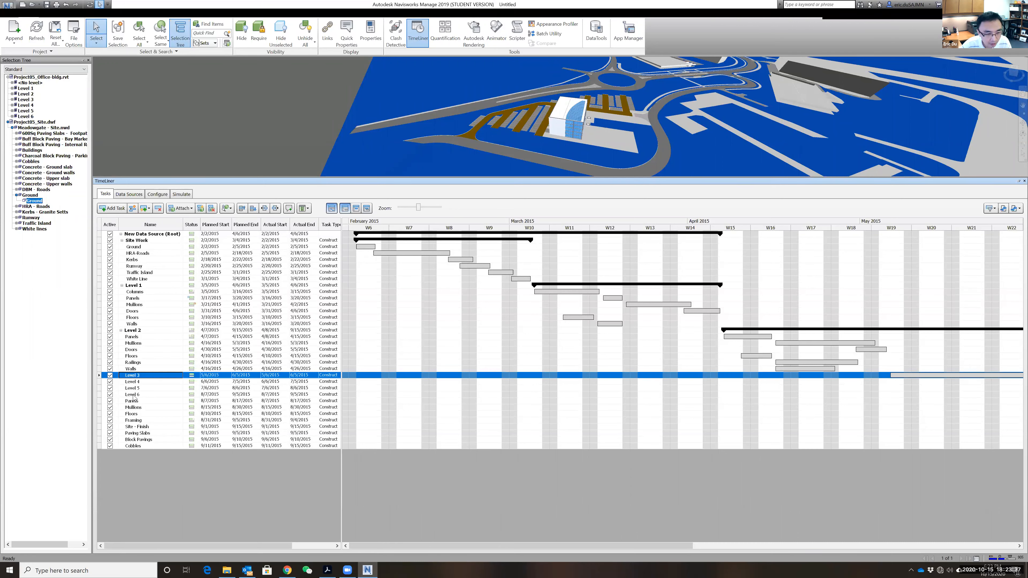
{"action": "left_click", "coordinate": [133, 395], "text": "shift"}
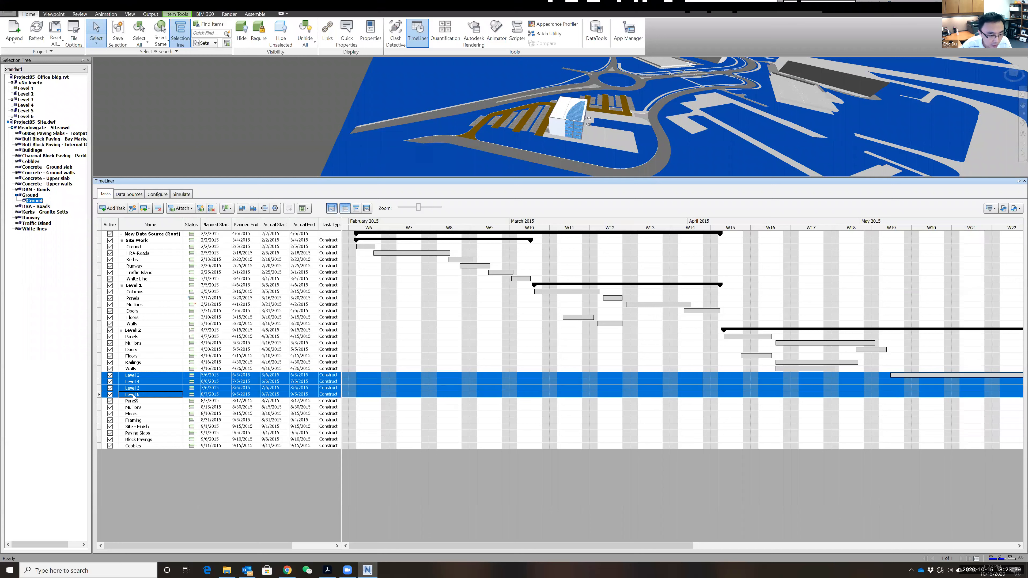
{"action": "left_click", "coordinate": [276, 209]}
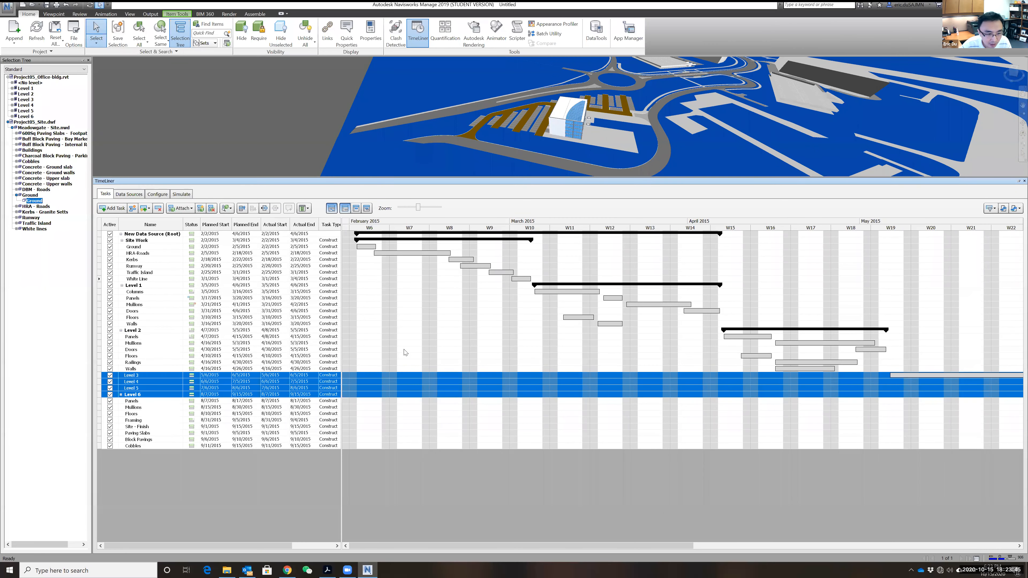
Step: Examine the later Gantt bars up to September 2015 and check which tasks are grouped under Level 2
{"action": "left_click_drag", "start_coordinate": [674, 548], "coordinate": [996, 548]}
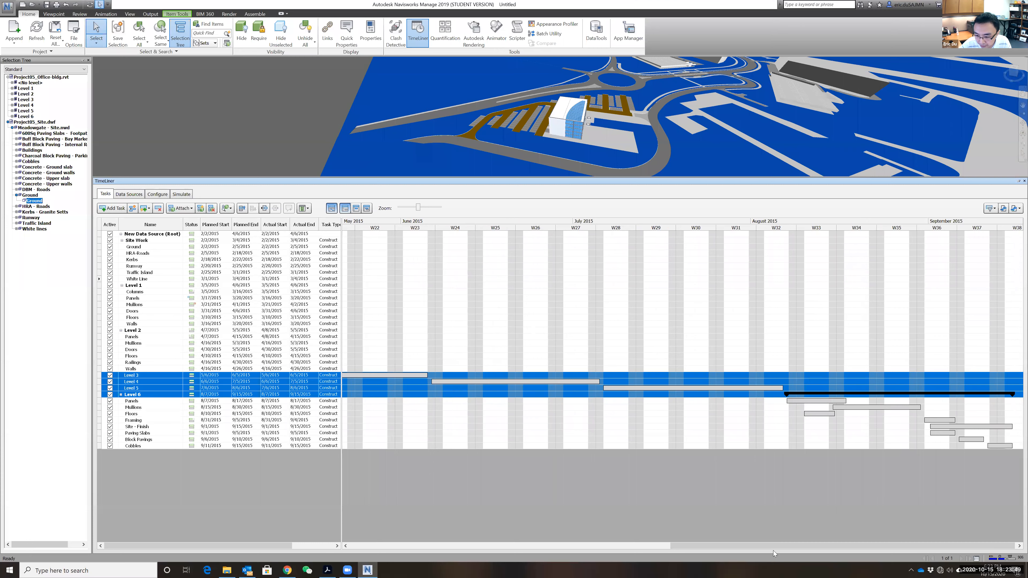
{"action": "mouse_move", "coordinate": [718, 548]}
{"action": "left_mouse_down"}
{"action": "mouse_move", "coordinate": [646, 548]}
{"action": "mouse_move", "coordinate": [720, 549]}
{"action": "left_mouse_up"}
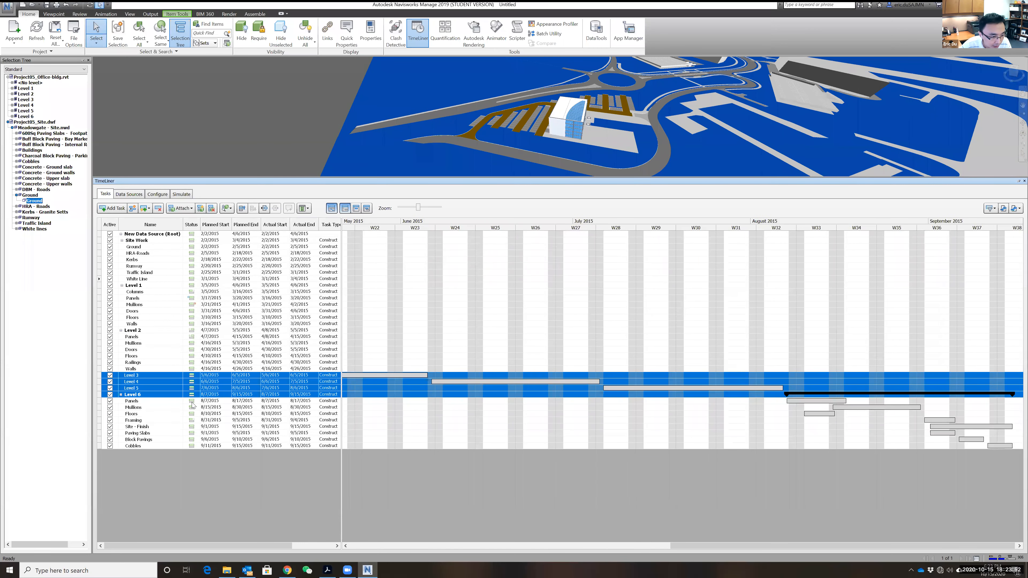
{"action": "left_click", "coordinate": [137, 401]}
{"action": "left_click", "coordinate": [136, 389]}
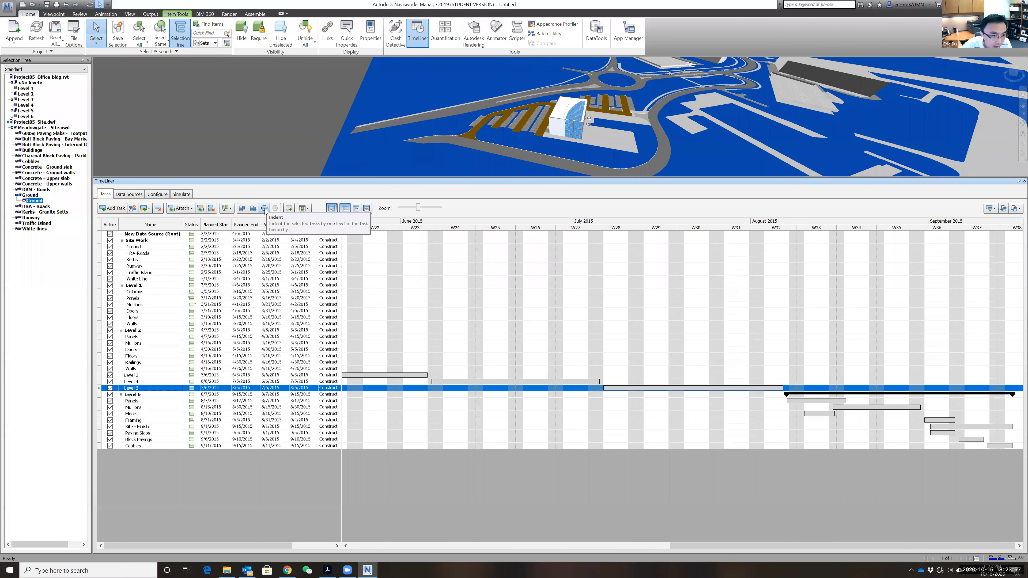
{"action": "left_click", "coordinate": [140, 375]}
{"action": "left_click", "coordinate": [140, 381]}
{"action": "left_click", "coordinate": [140, 389]}
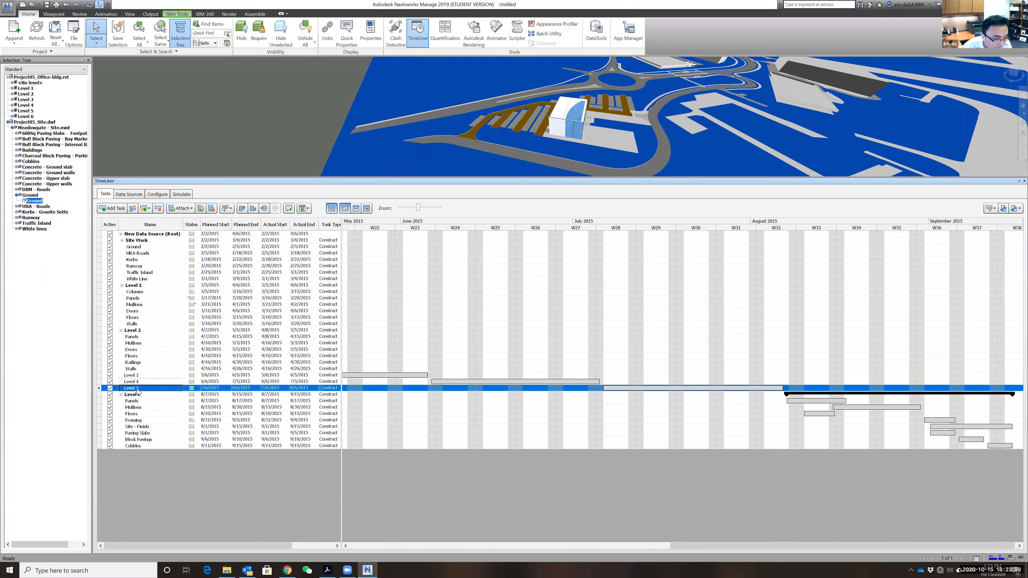
{"action": "left_click", "coordinate": [121, 330]}
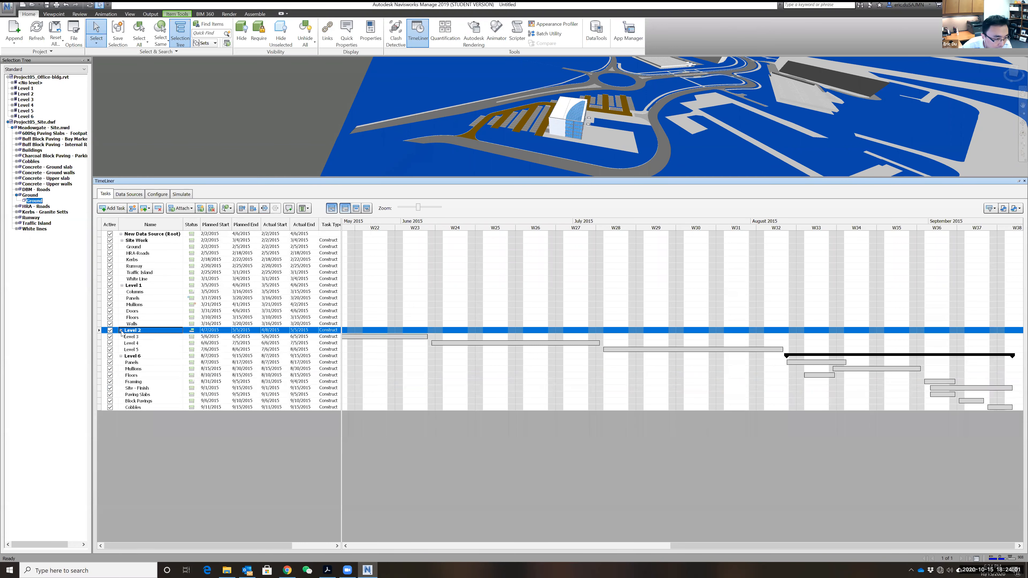
{"action": "left_click", "coordinate": [121, 331]}
Step: Review the tasks Panels through Framing beneath Level 6 and indent the Level 6 task by one level
{"action": "left_click", "coordinate": [137, 401]}
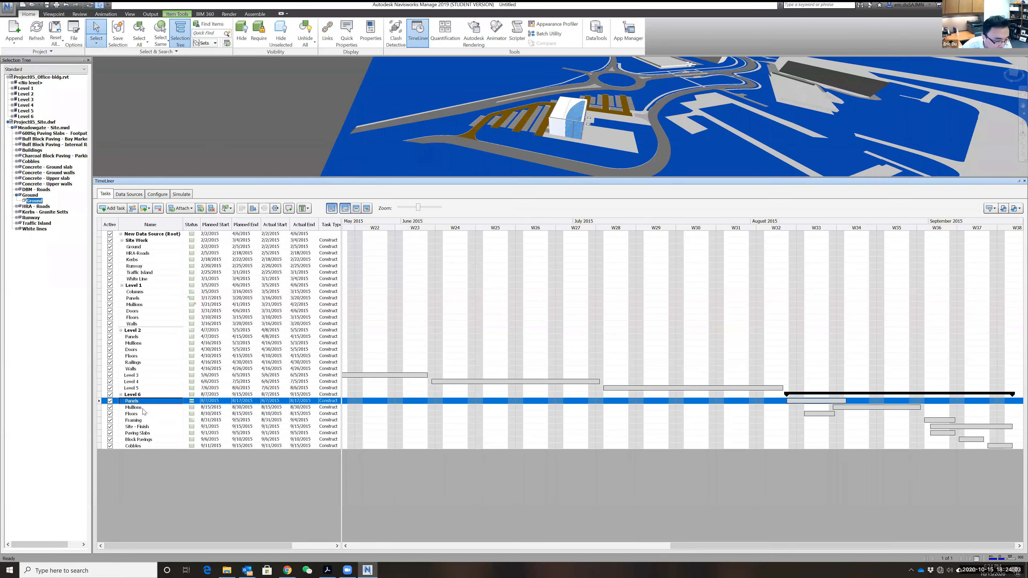
{"action": "left_click", "coordinate": [136, 421], "text": "shift"}
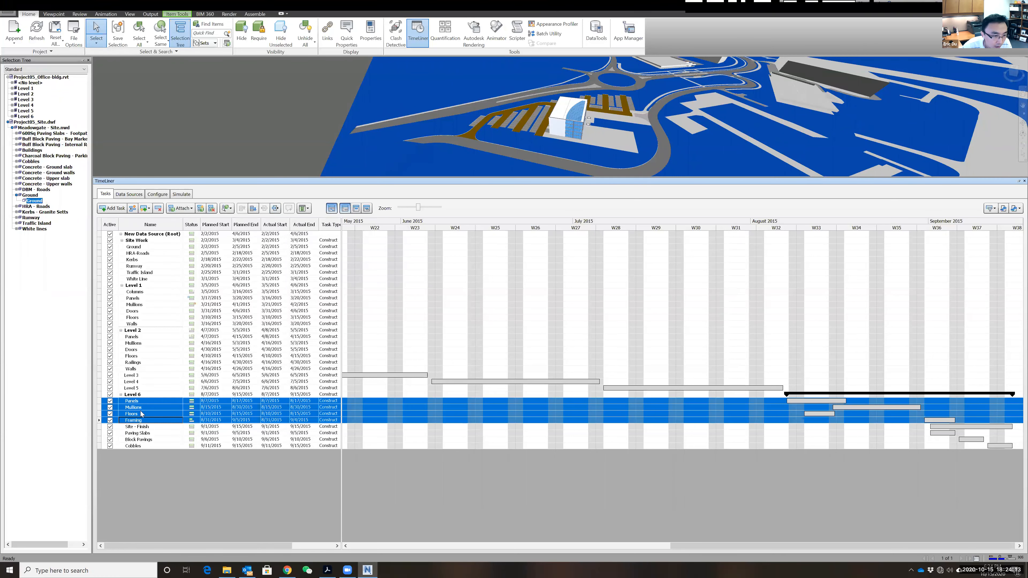
{"action": "left_click", "coordinate": [131, 402]}
{"action": "left_click", "coordinate": [143, 408]}
{"action": "left_click", "coordinate": [140, 402]}
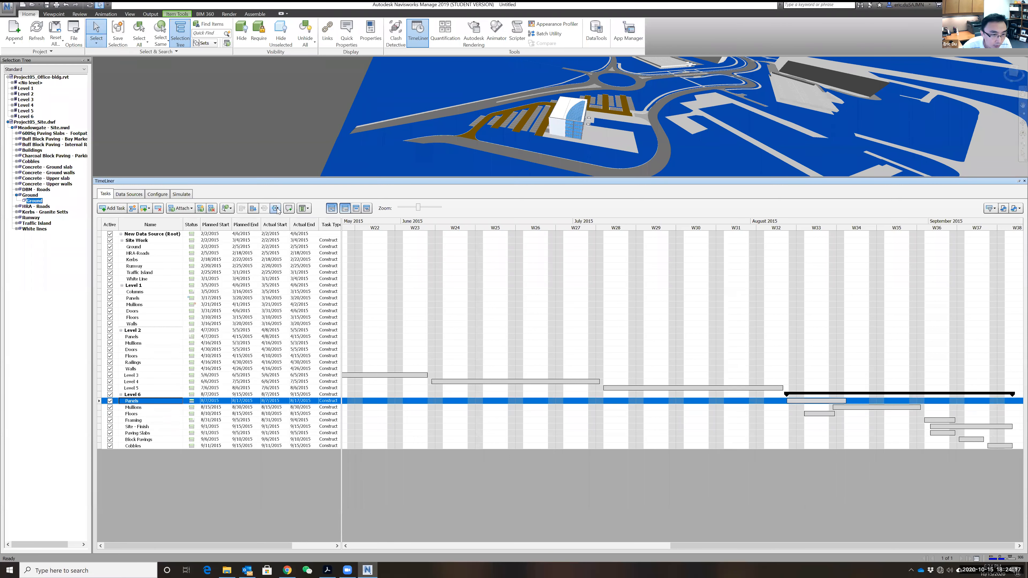
{"action": "left_click", "coordinate": [136, 395]}
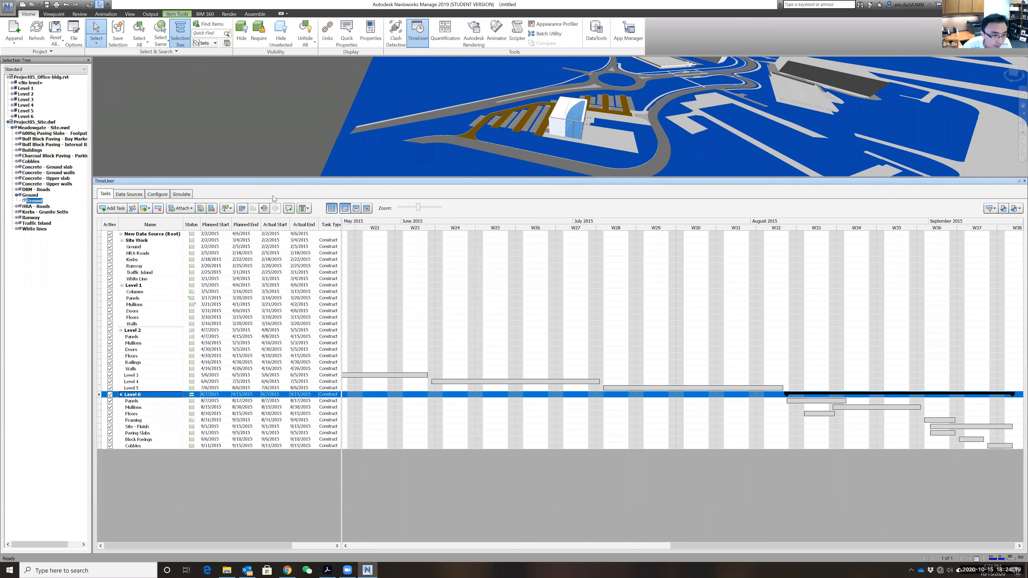
{"action": "left_click", "coordinate": [264, 208]}
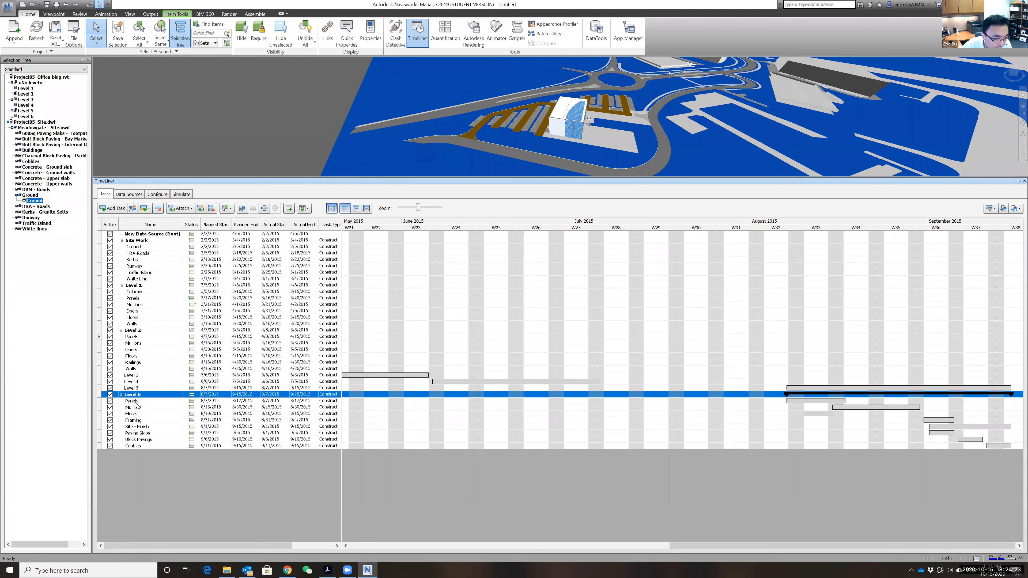
Step: Outdent the Site - Finish task one level so that it becomes the parent of Paving Slabs, Block Pavings and Cobbles
{"action": "left_click", "coordinate": [142, 402]}
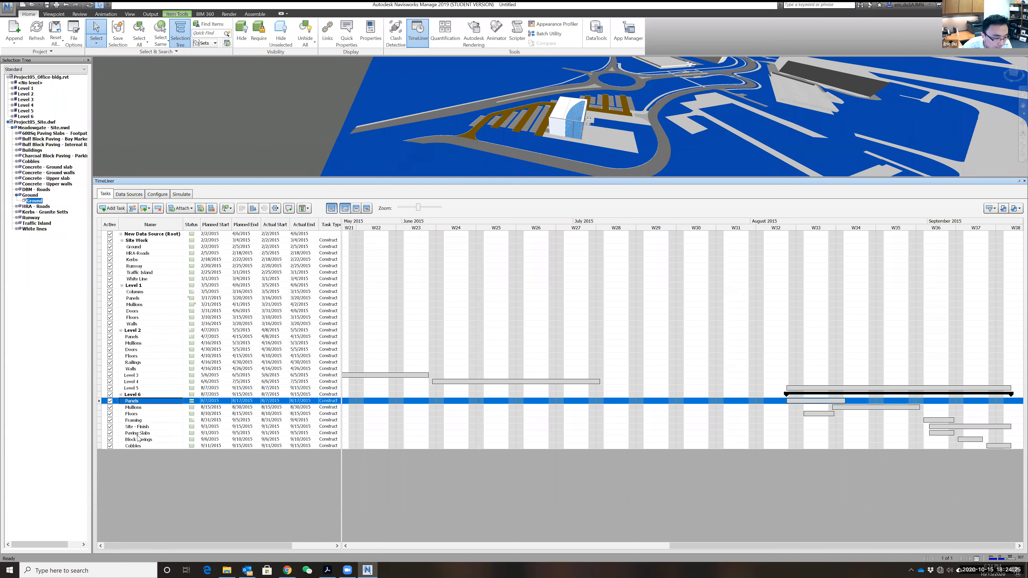
{"action": "left_click", "coordinate": [135, 427]}
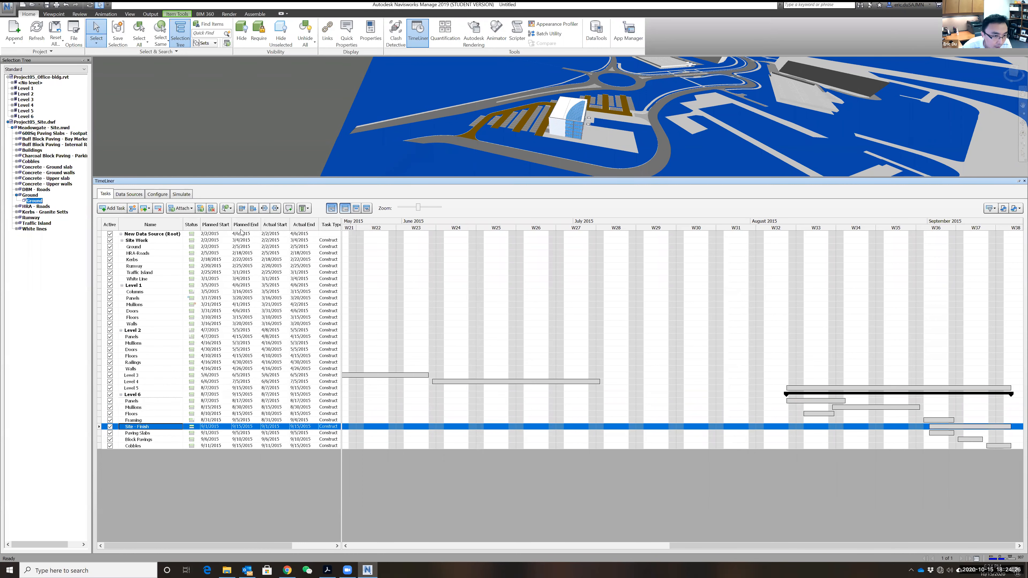
{"action": "left_click", "coordinate": [275, 209]}
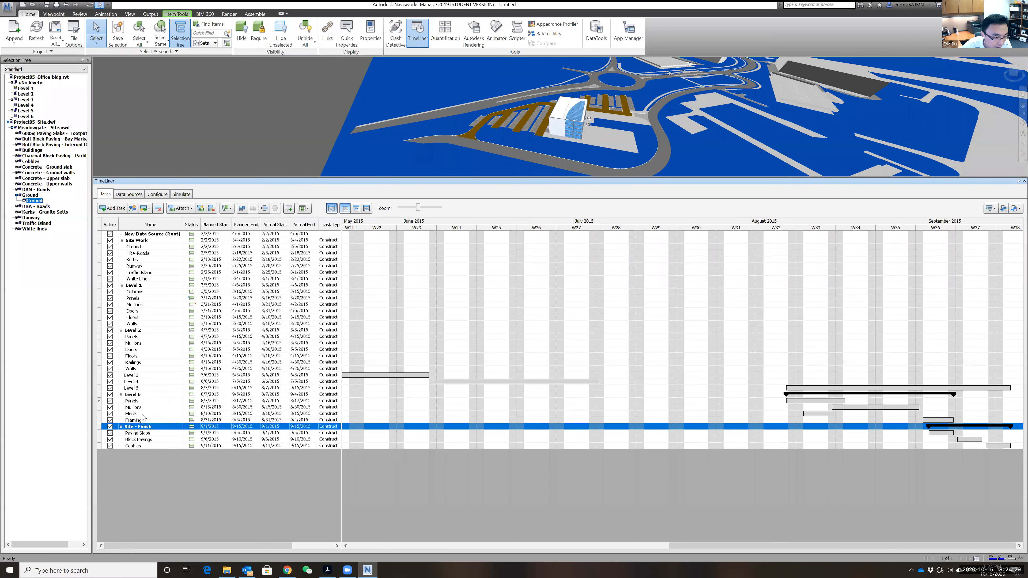
Step: Collapse the Site Work, Level 1, Level 2, Level 6 and Site - Finish groups and review their Gantt summary bars from February 2015
{"action": "left_click", "coordinate": [121, 394]}
{"action": "left_click", "coordinate": [121, 395]}
{"action": "left_click", "coordinate": [135, 432]}
{"action": "left_click", "coordinate": [136, 427]}
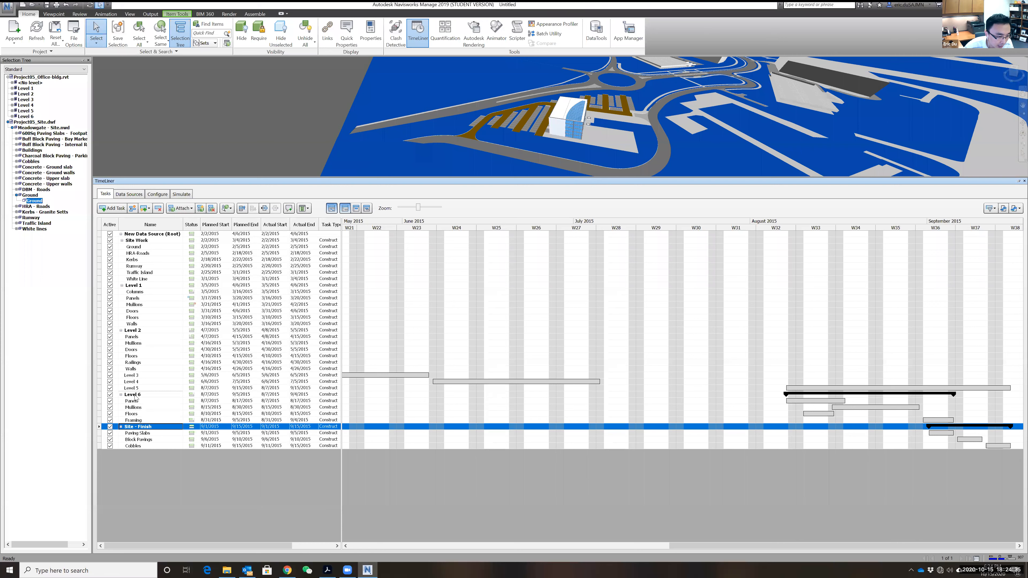
{"action": "left_click", "coordinate": [133, 395]}
{"action": "left_click", "coordinate": [137, 427]}
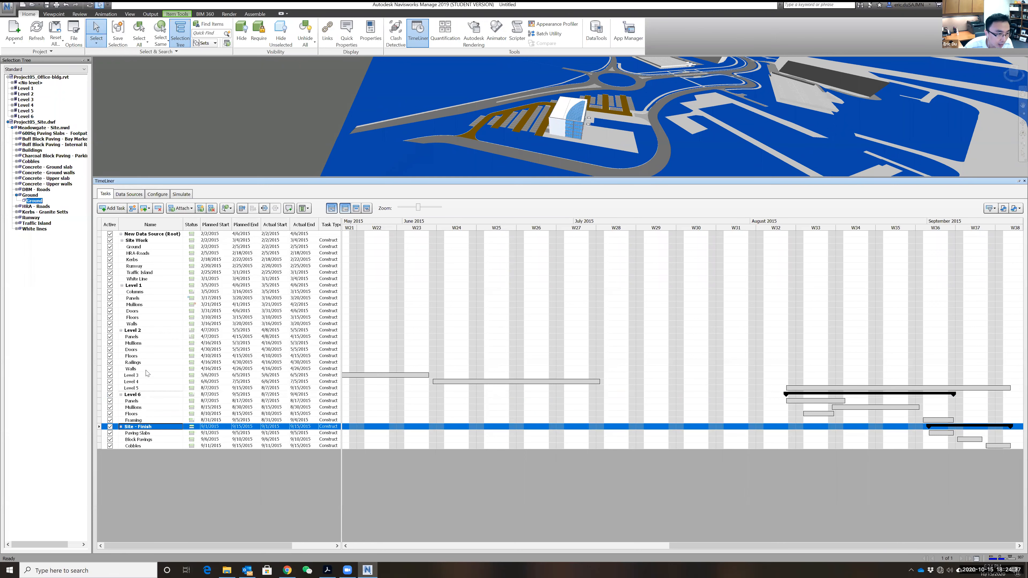
{"action": "left_click", "coordinate": [122, 240]}
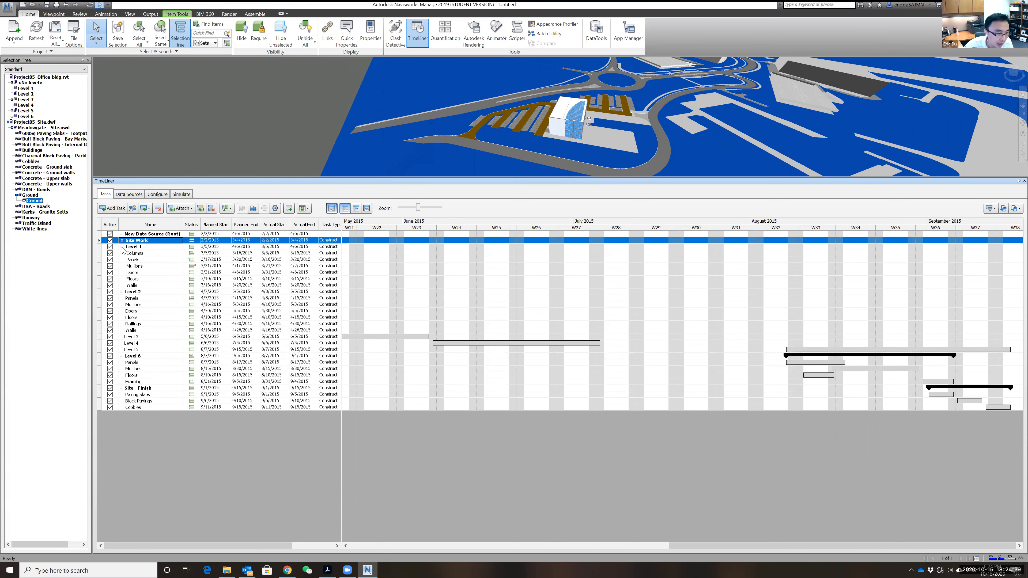
{"action": "left_click", "coordinate": [121, 246]}
{"action": "left_click", "coordinate": [121, 253]}
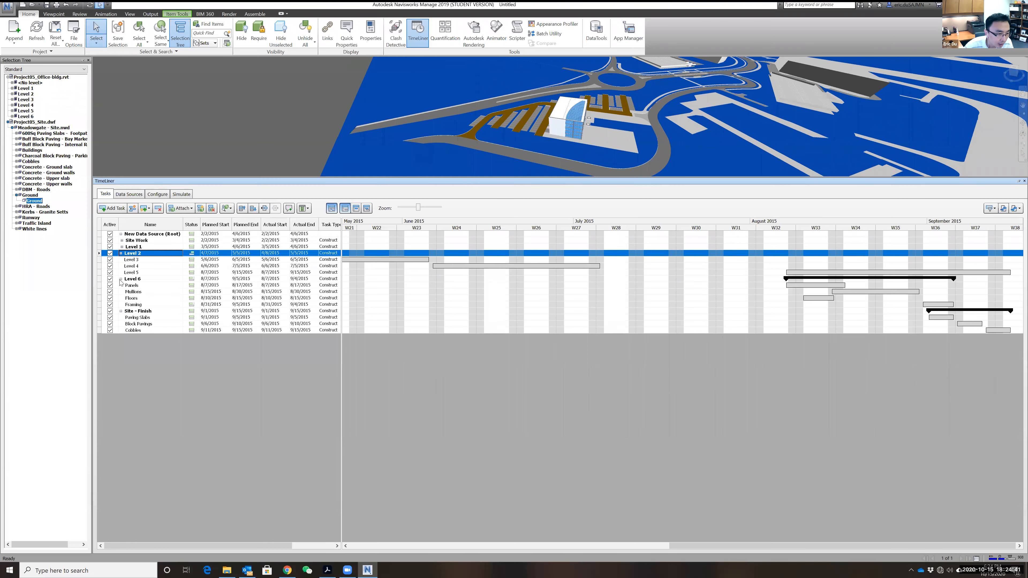
{"action": "left_click", "coordinate": [120, 279]}
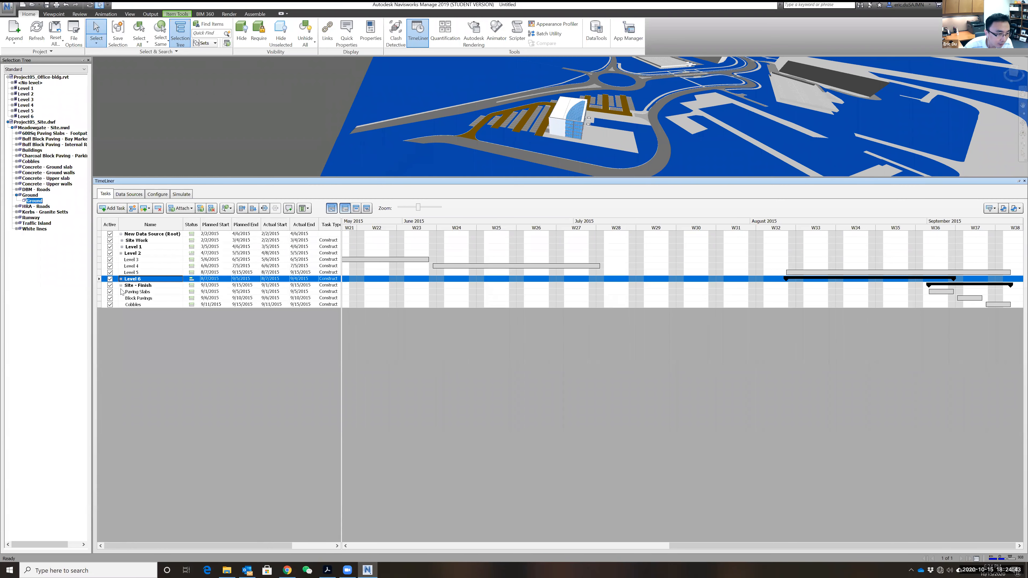
{"action": "left_click", "coordinate": [120, 285]}
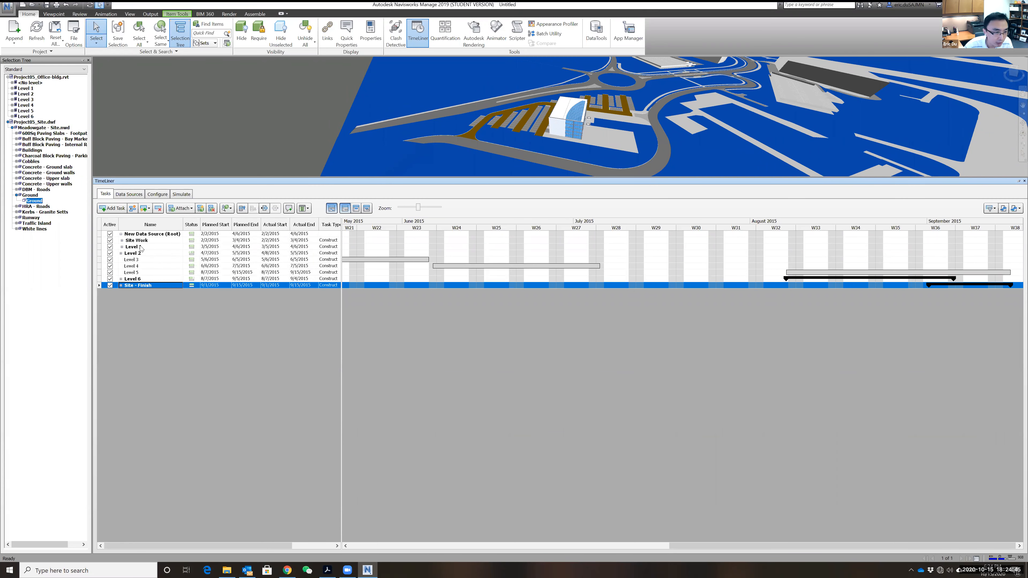
{"action": "left_click_drag", "start_coordinate": [687, 545], "coordinate": [353, 457]}
{"action": "left_click_drag", "start_coordinate": [682, 545], "coordinate": [366, 492]}
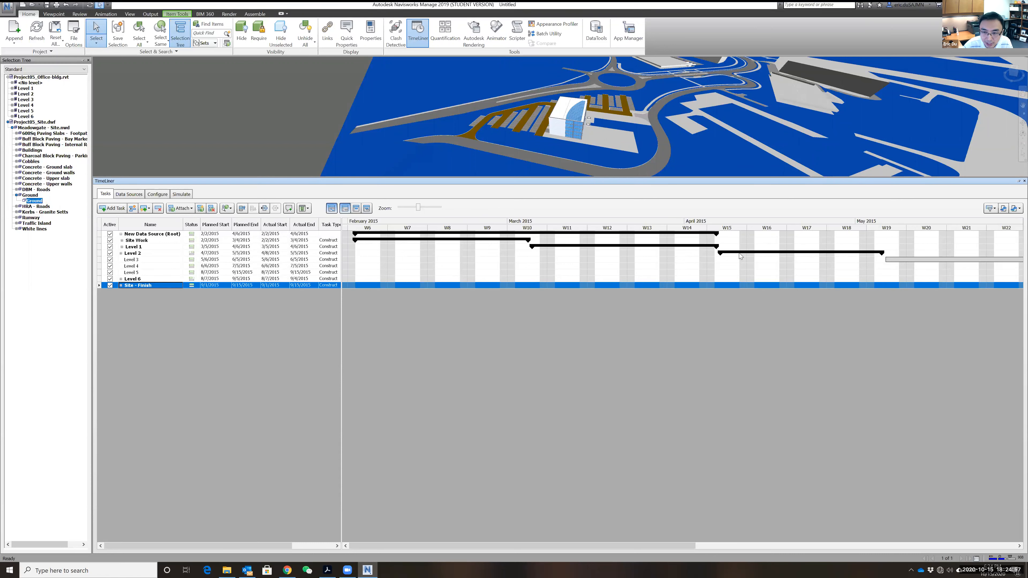
Step: Try indenting the Level 3 task one level beneath Level 2, and outdent it back to its previous level
{"action": "left_click", "coordinate": [131, 260]}
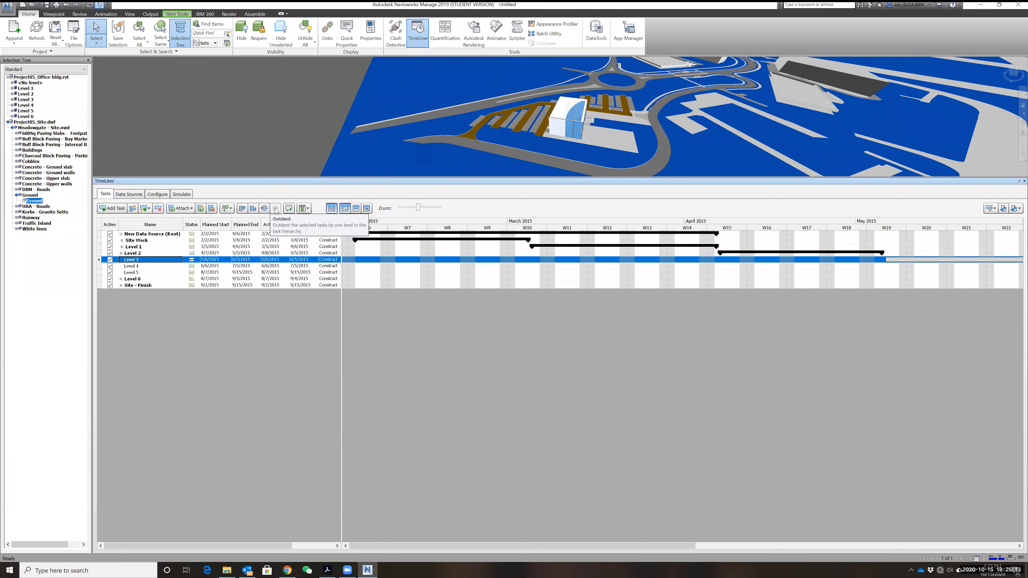
{"action": "left_click", "coordinate": [266, 209]}
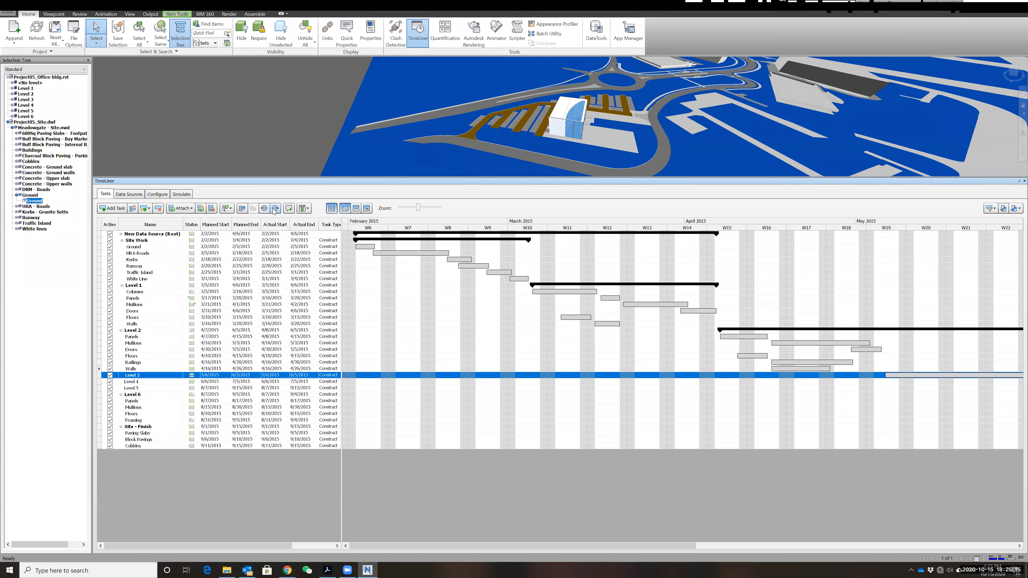
{"action": "left_click", "coordinate": [145, 376]}
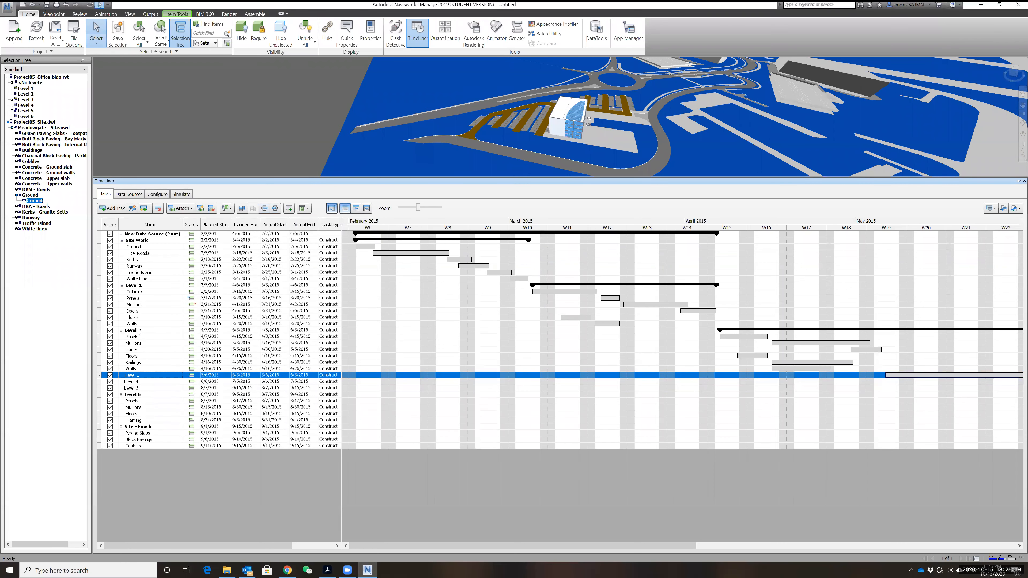
{"action": "left_click", "coordinate": [276, 209]}
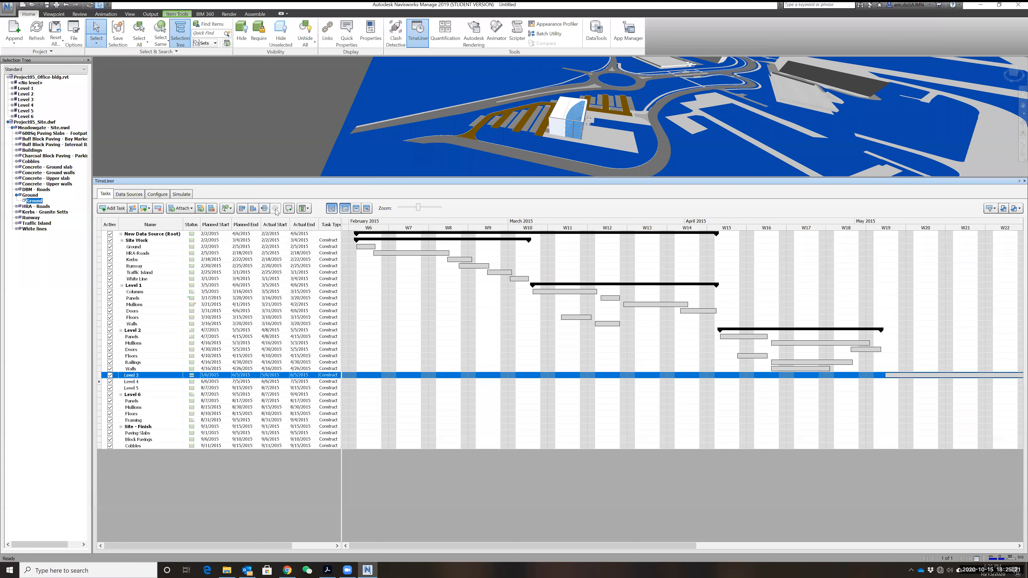
Step: Collapse and re-expand Level 2 to examine where its subtasks end and how Level 3 through Level 5 are placed
{"action": "left_click", "coordinate": [135, 377]}
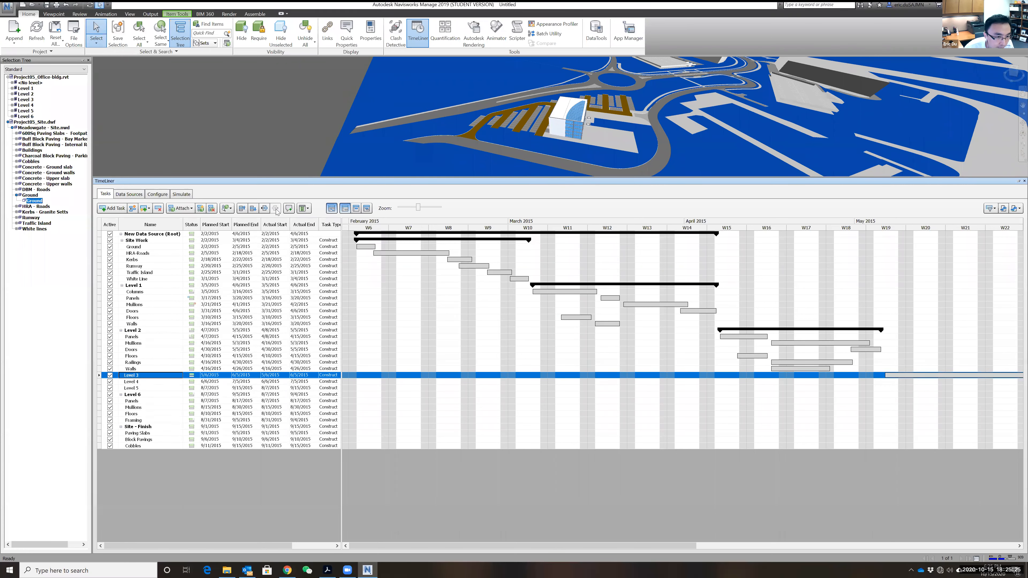
{"action": "left_click", "coordinate": [139, 388]}
{"action": "left_click", "coordinate": [135, 377]}
{"action": "left_click", "coordinate": [139, 388]}
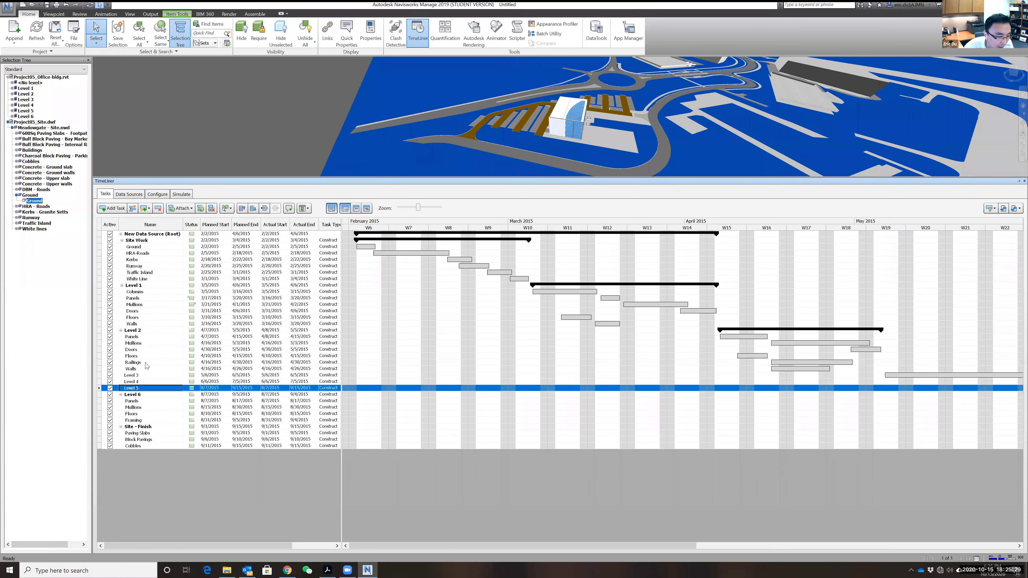
{"action": "left_click", "coordinate": [138, 376]}
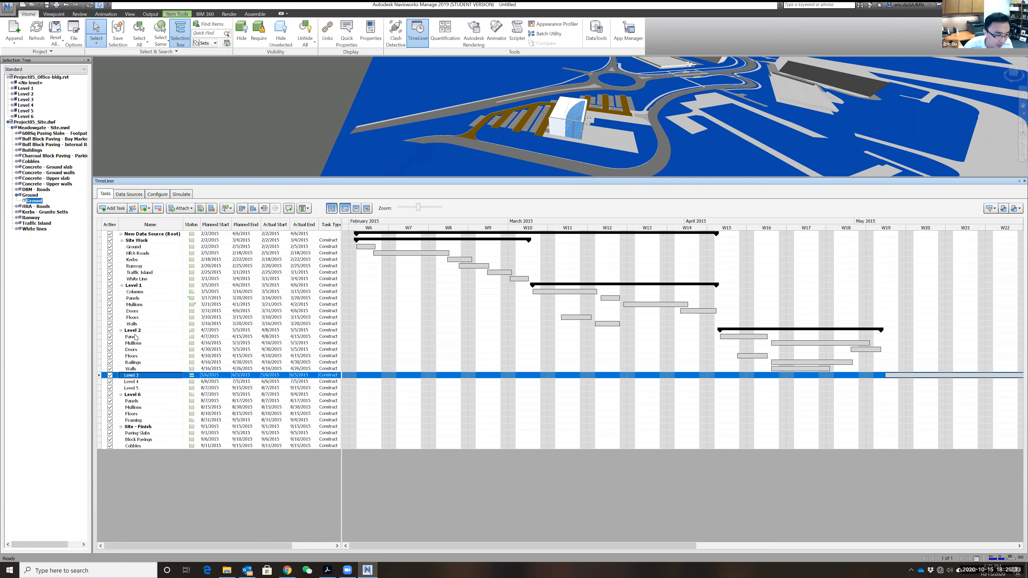
{"action": "left_click", "coordinate": [121, 330]}
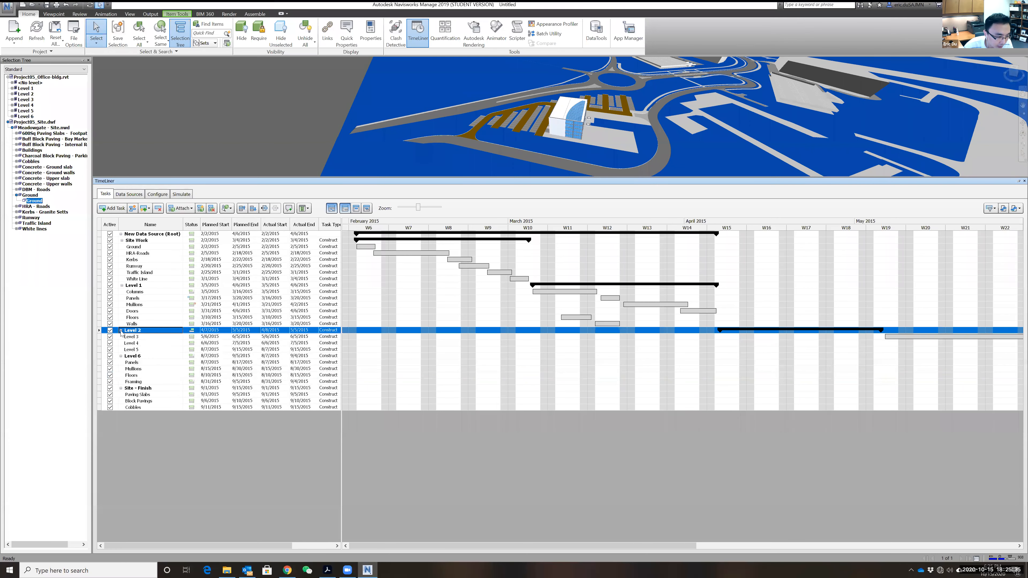
{"action": "left_click", "coordinate": [120, 330]}
{"action": "left_click", "coordinate": [120, 330]}
{"action": "left_click", "coordinate": [120, 330]}
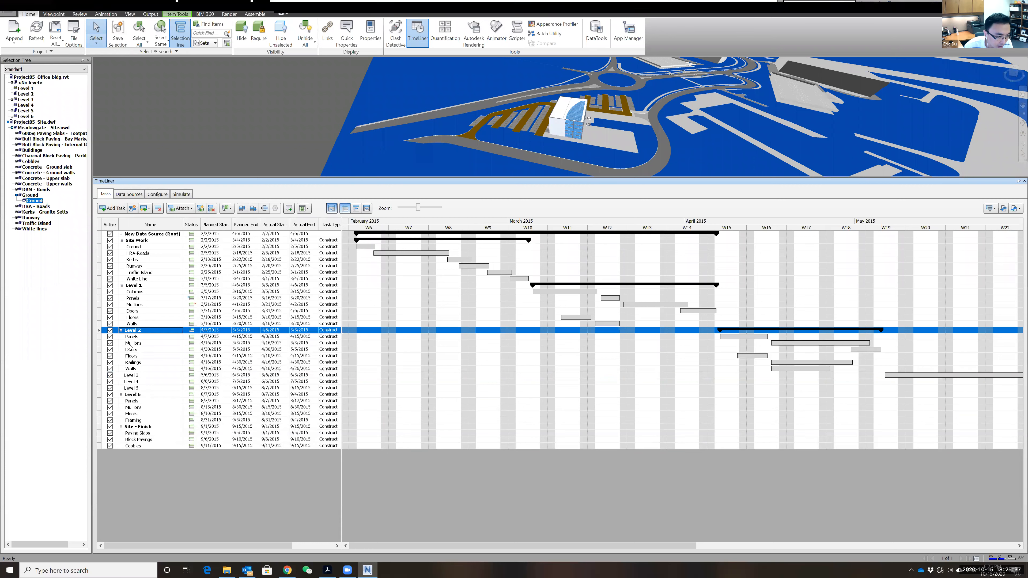
{"action": "left_click", "coordinate": [132, 369]}
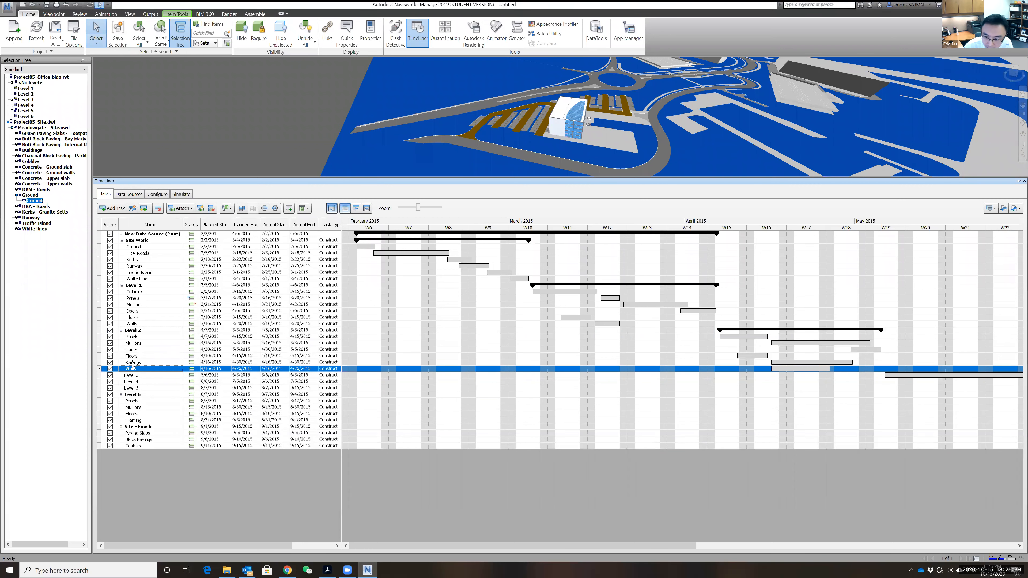
{"action": "left_click", "coordinate": [133, 380]}
{"action": "left_click", "coordinate": [133, 376]}
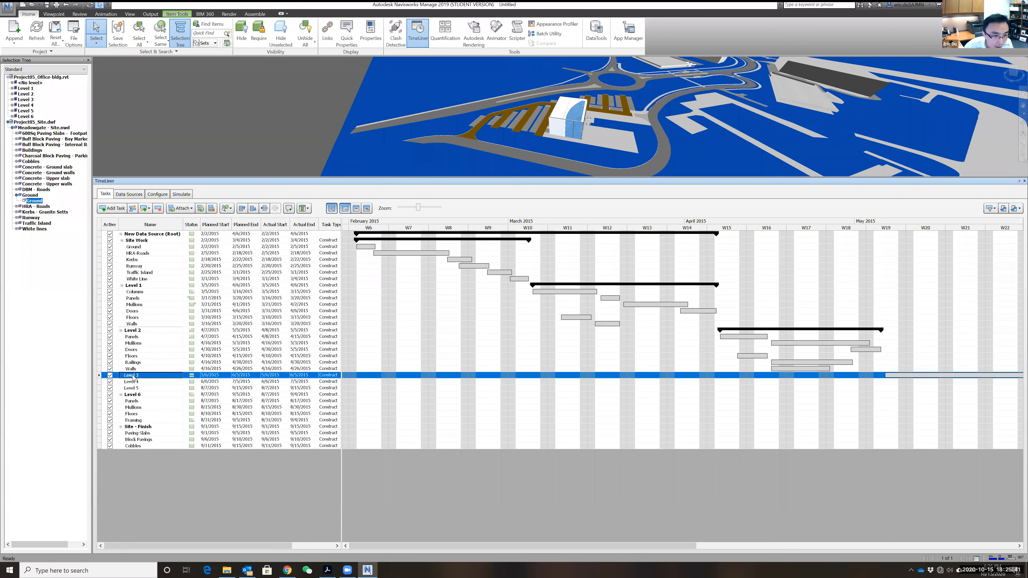
Step: Review the task hierarchy from Site Work through the Level 1 and Level 2 subtasks down to Level 3
{"action": "left_click", "coordinate": [138, 240]}
{"action": "left_click", "coordinate": [132, 259]}
{"action": "left_click", "coordinate": [134, 292]}
{"action": "left_click", "coordinate": [132, 317]}
{"action": "left_click", "coordinate": [132, 337]}
{"action": "left_click", "coordinate": [130, 375]}
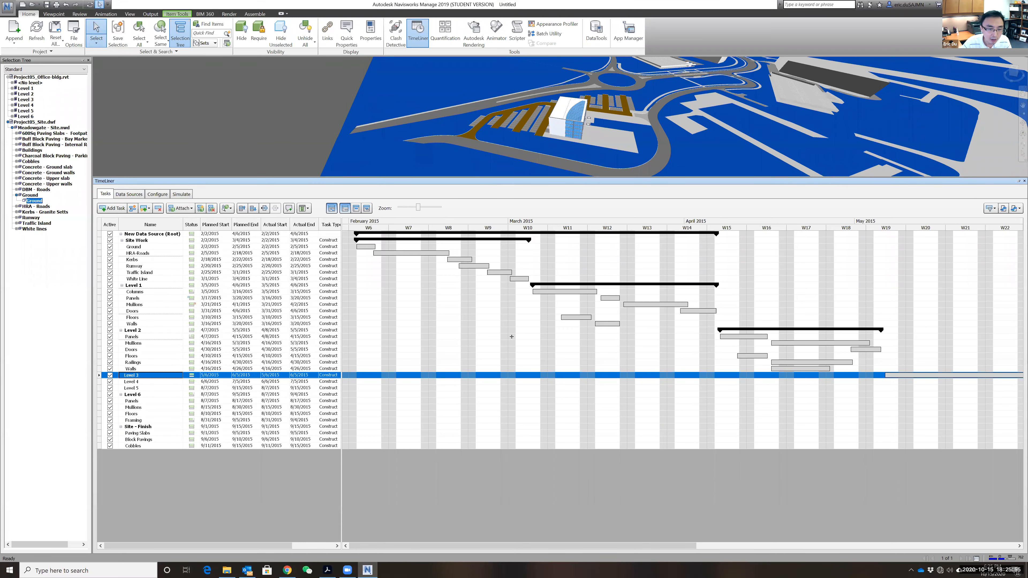
Step: Shrink the TimeLiner area to enlarge the 3D view and clear the Ground selection in the model
{"action": "left_click_drag", "start_coordinate": [511, 337], "coordinate": [512, 338]}
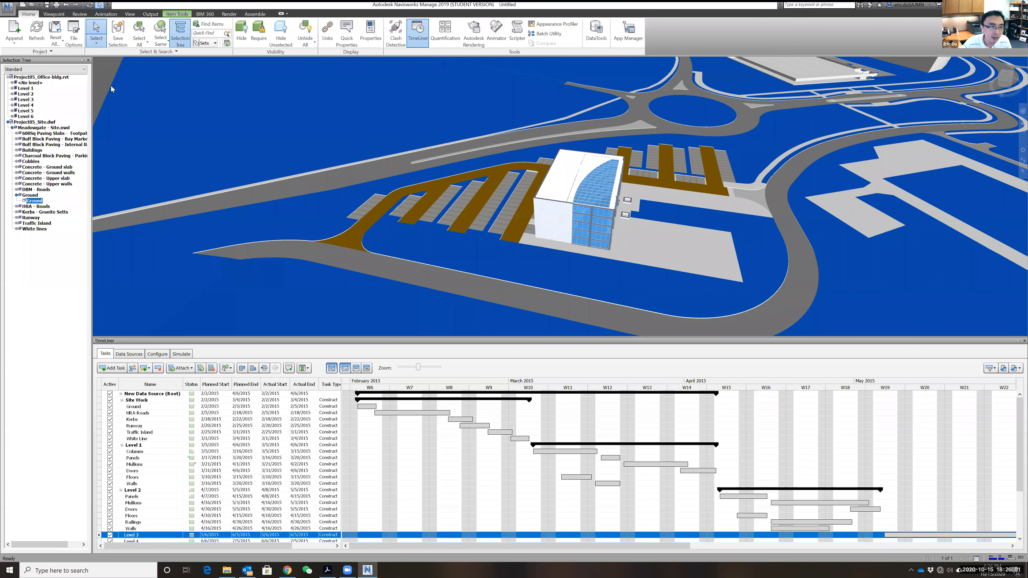
{"action": "key", "text": "Escape"}
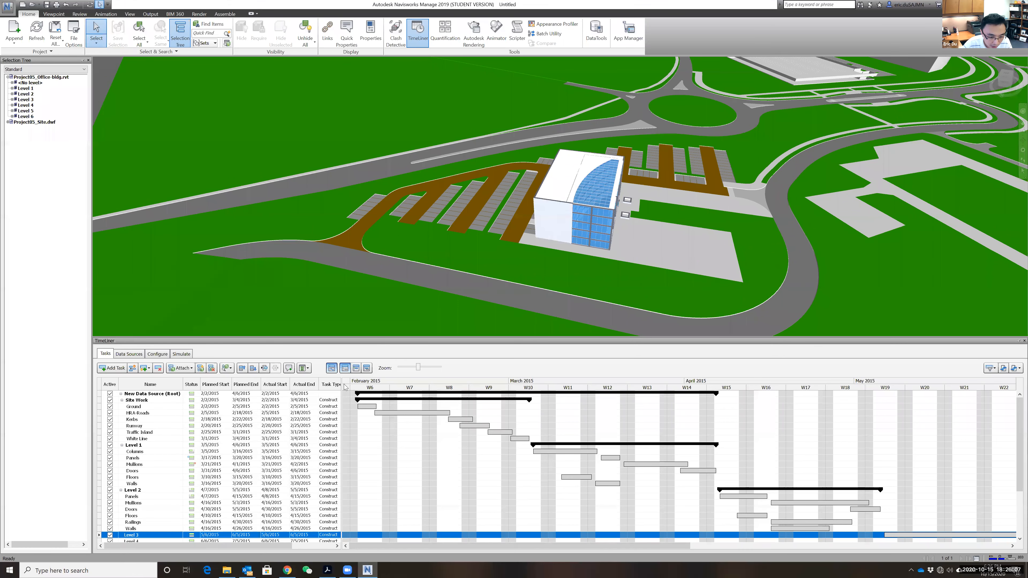
Step: Widen the task table to expose the Attached column and select the Ground task's cell in it
{"action": "left_click_drag", "start_coordinate": [342, 384], "coordinate": [454, 384]}
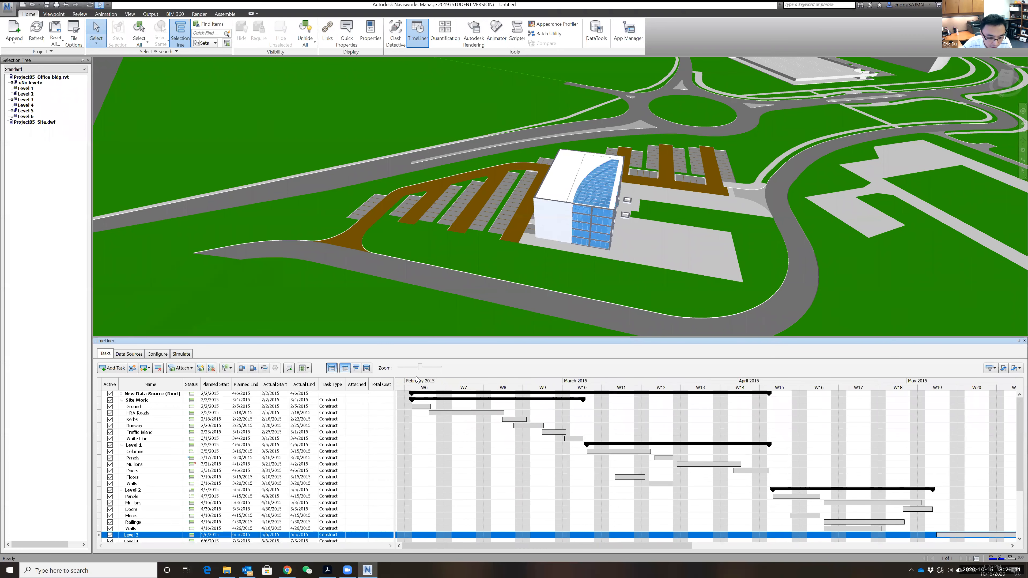
{"action": "left_click_drag", "start_coordinate": [392, 379], "coordinate": [457, 380]}
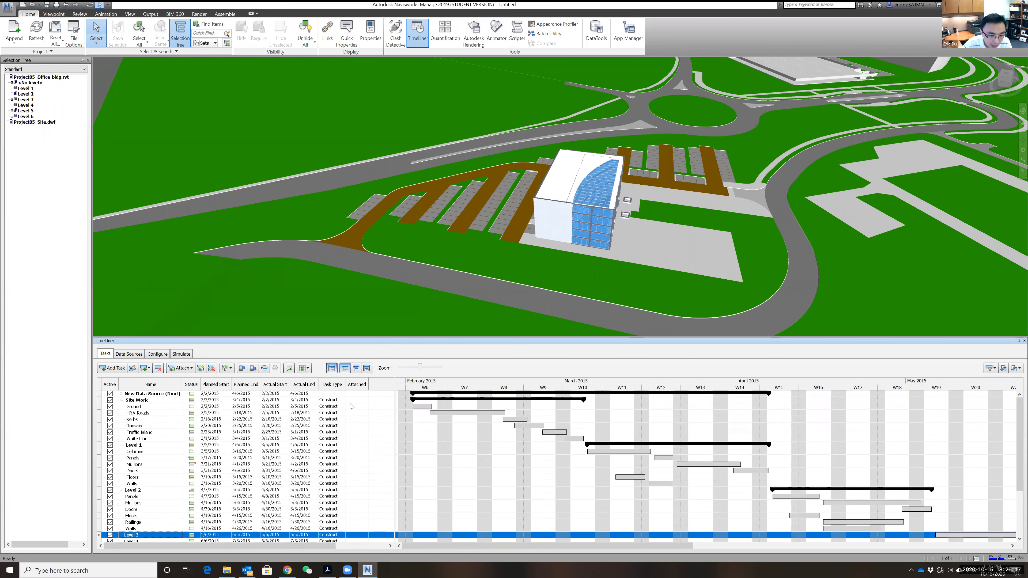
{"action": "left_click", "coordinate": [355, 400]}
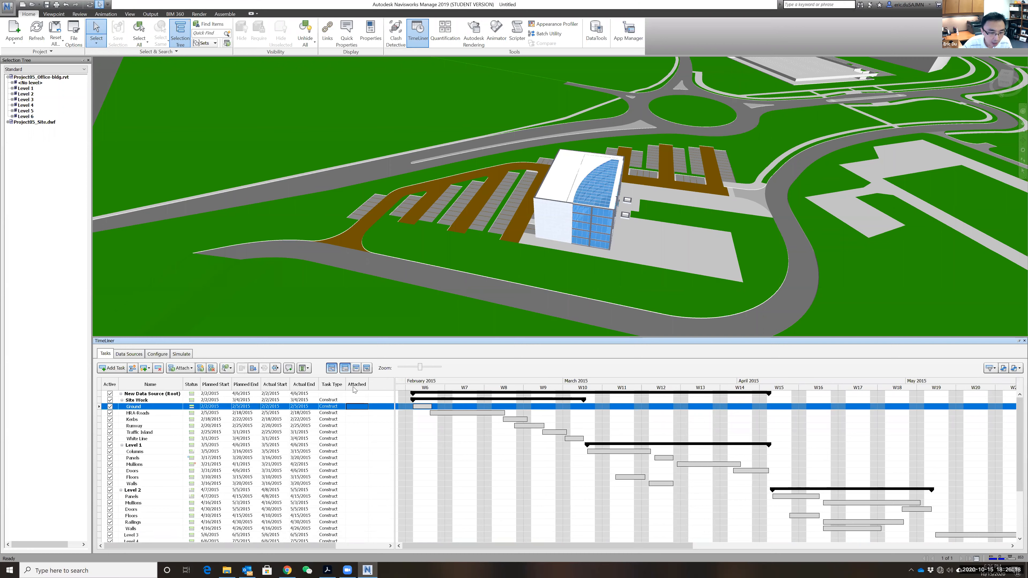
{"action": "left_click", "coordinate": [356, 406]}
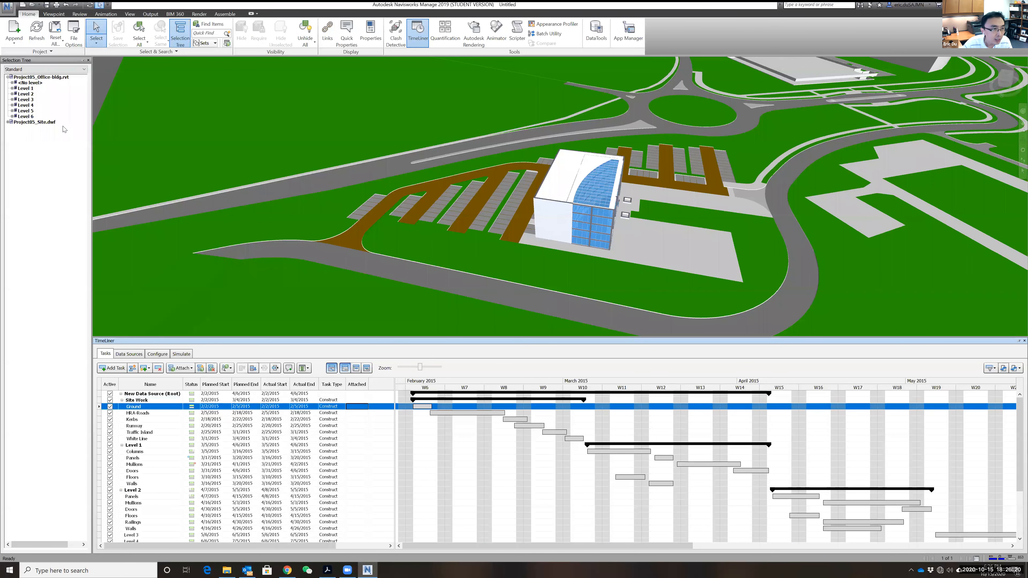
Step: Expand Project05_Site.dwf and Meadowgate - Site.nwd in the Selection Tree to list the site layers
{"action": "left_click", "coordinate": [452, 255]}
{"action": "scroll", "coordinate": [460, 254], "scroll_direction": "down", "scroll_amount": 1}
{"action": "left_click", "coordinate": [109, 98]}
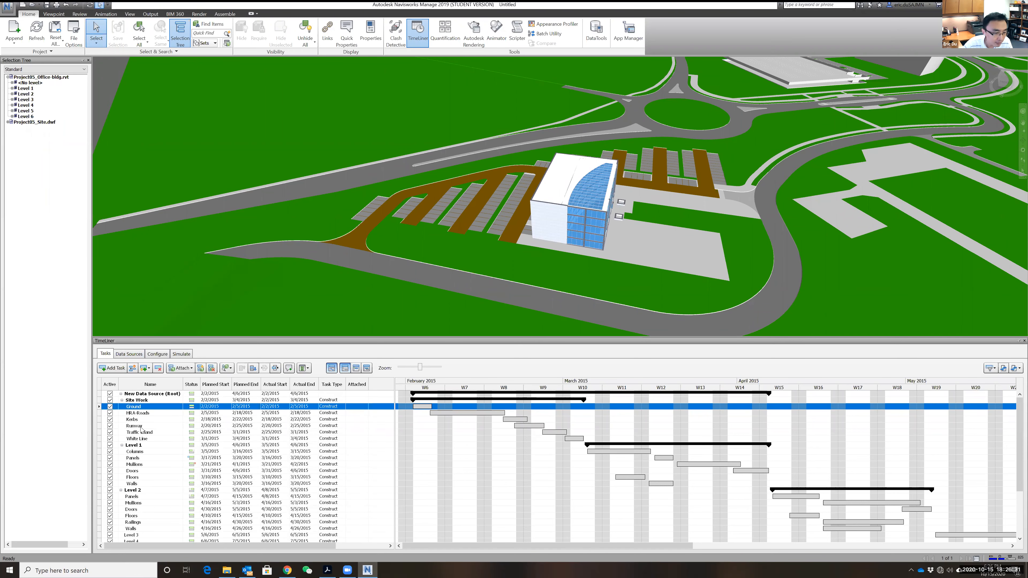
{"action": "left_click", "coordinate": [138, 401]}
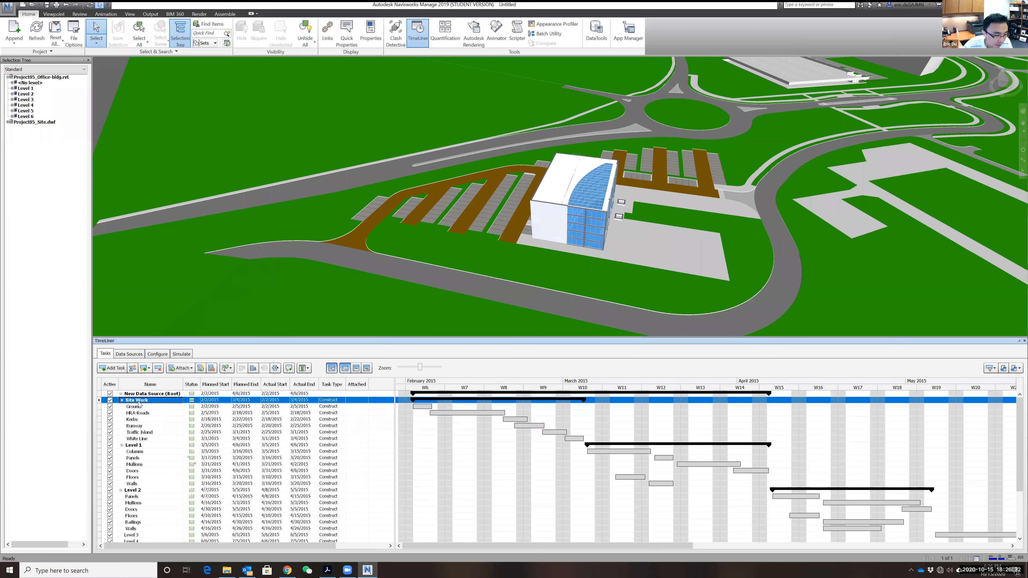
{"action": "left_click", "coordinate": [8, 122]}
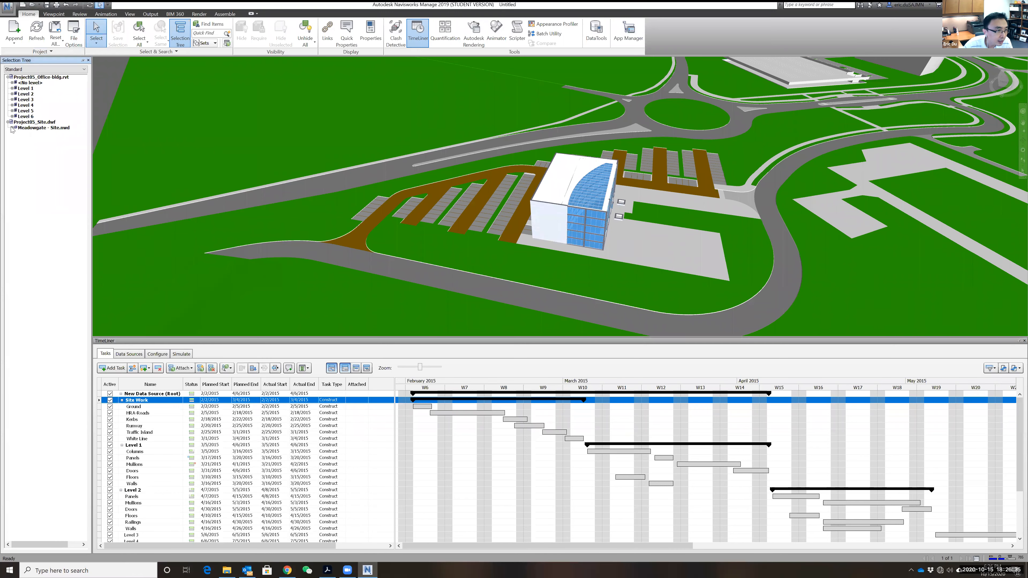
{"action": "left_click", "coordinate": [12, 128]}
Step: Select the Ground layer of the site model and attach the current selection to the Ground task
{"action": "left_click", "coordinate": [139, 407]}
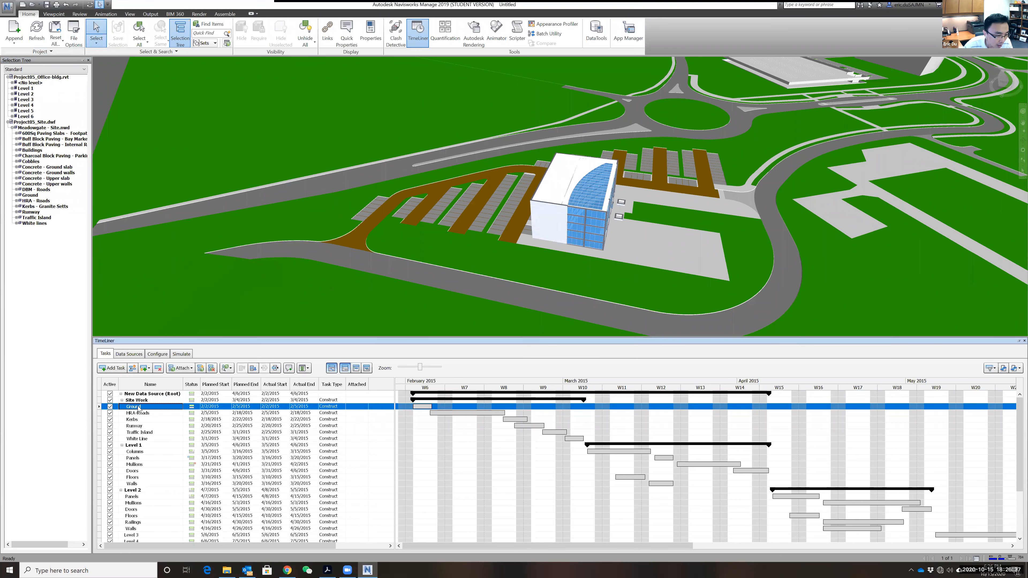
{"action": "left_click", "coordinate": [17, 195]}
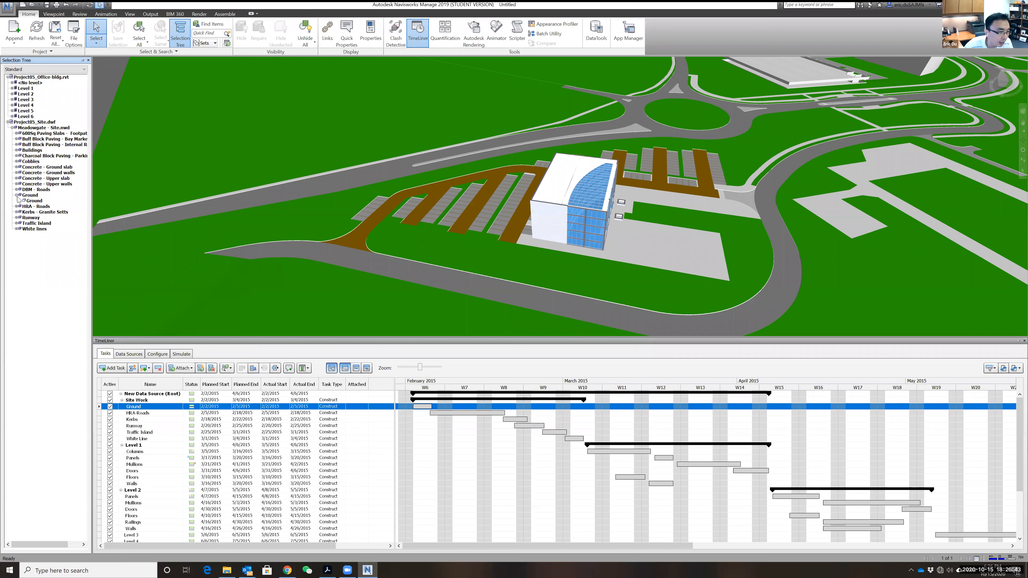
{"action": "left_click", "coordinate": [17, 196]}
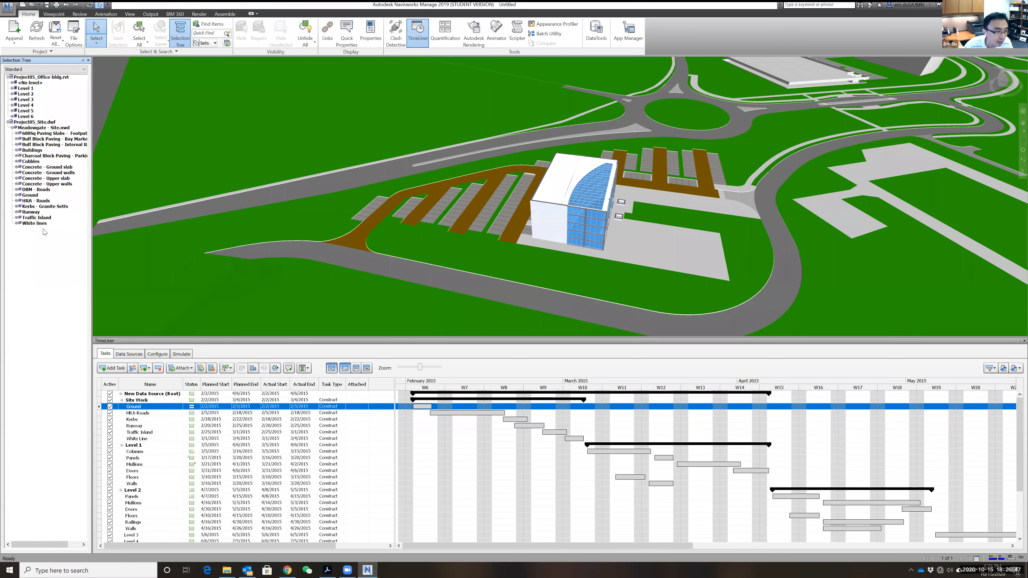
{"action": "left_click", "coordinate": [31, 195]}
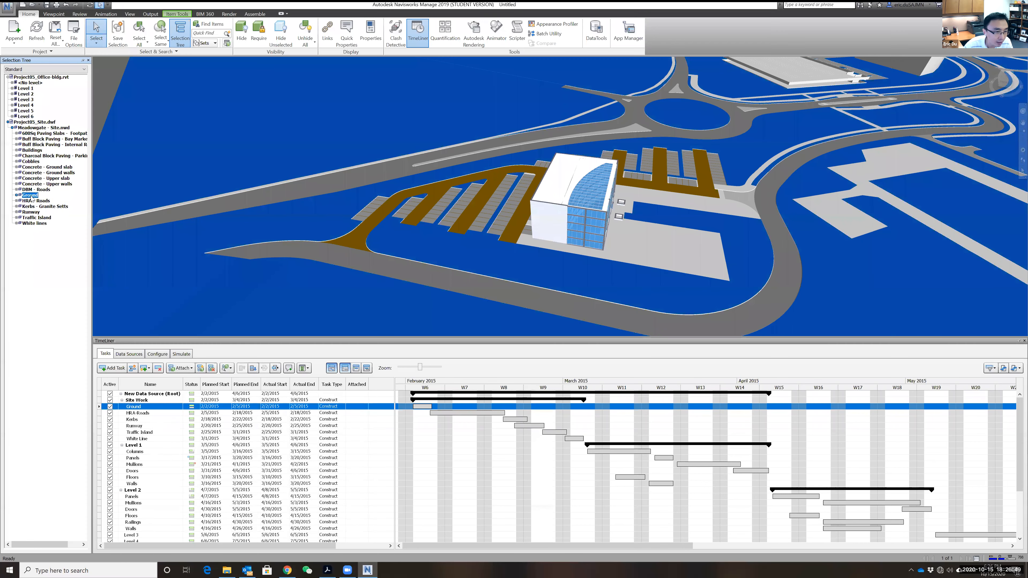
{"action": "right_click", "coordinate": [355, 406]}
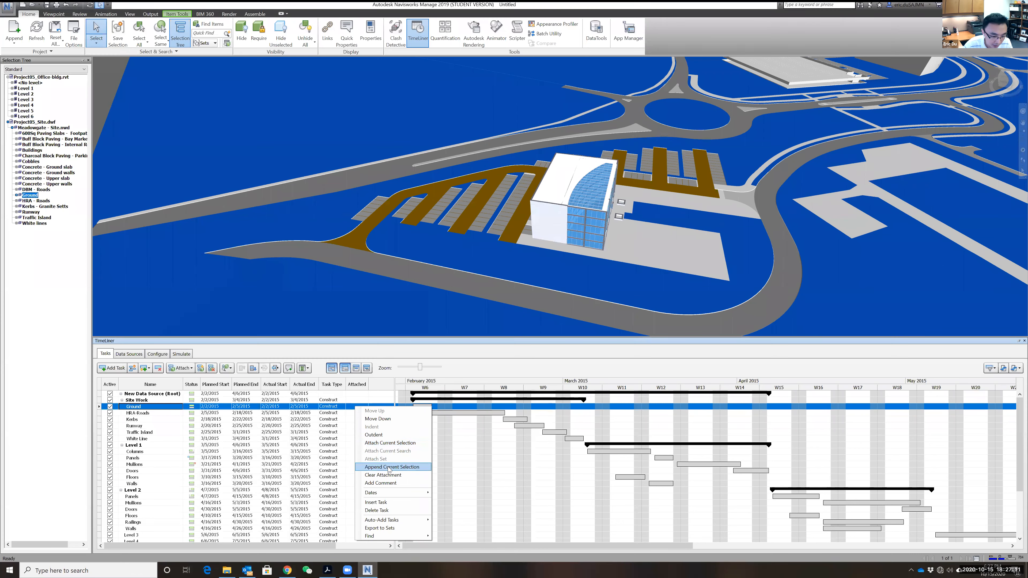
{"action": "left_click", "coordinate": [389, 443]}
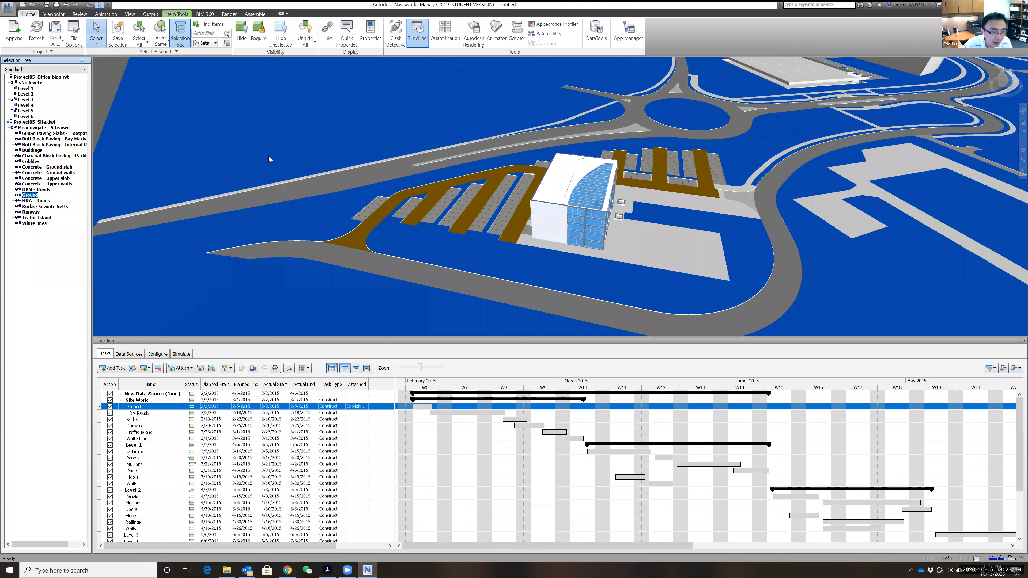
Step: Select the HRA - Roads layer of the site model and attach the current selection to the HRA-Roads task
{"action": "right_click", "coordinate": [354, 408]}
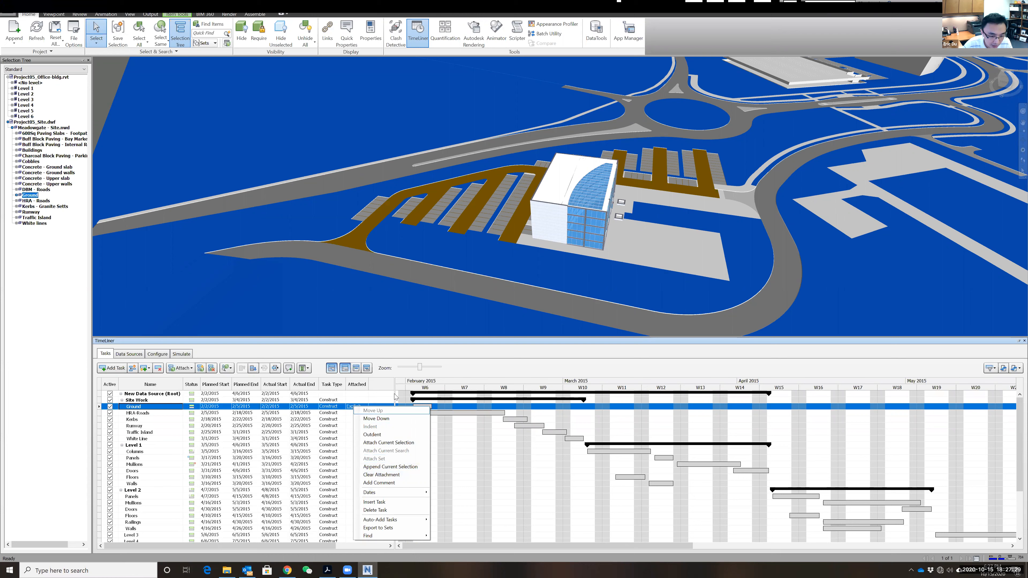
{"action": "left_click", "coordinate": [378, 352]}
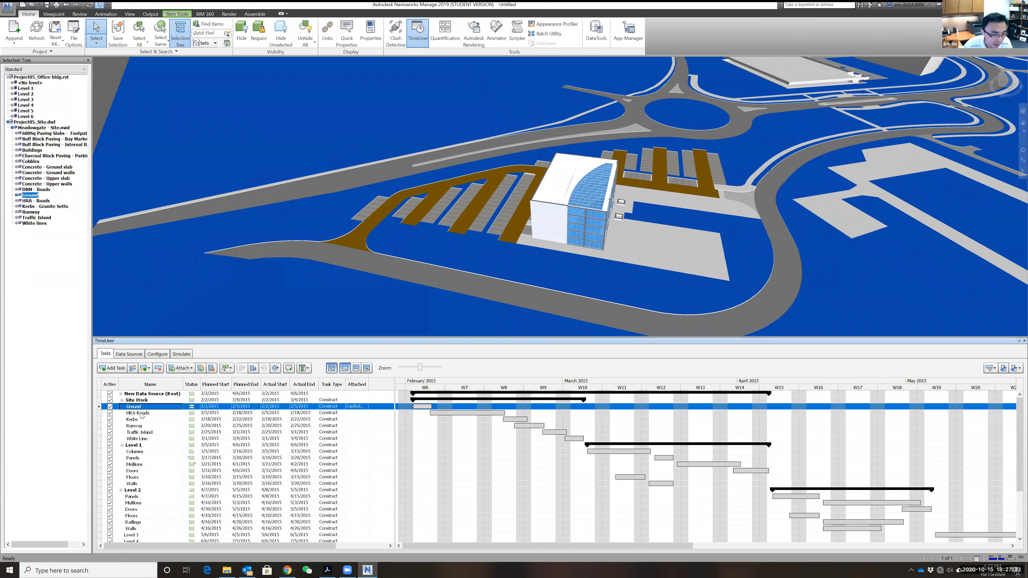
{"action": "left_click", "coordinate": [37, 201]}
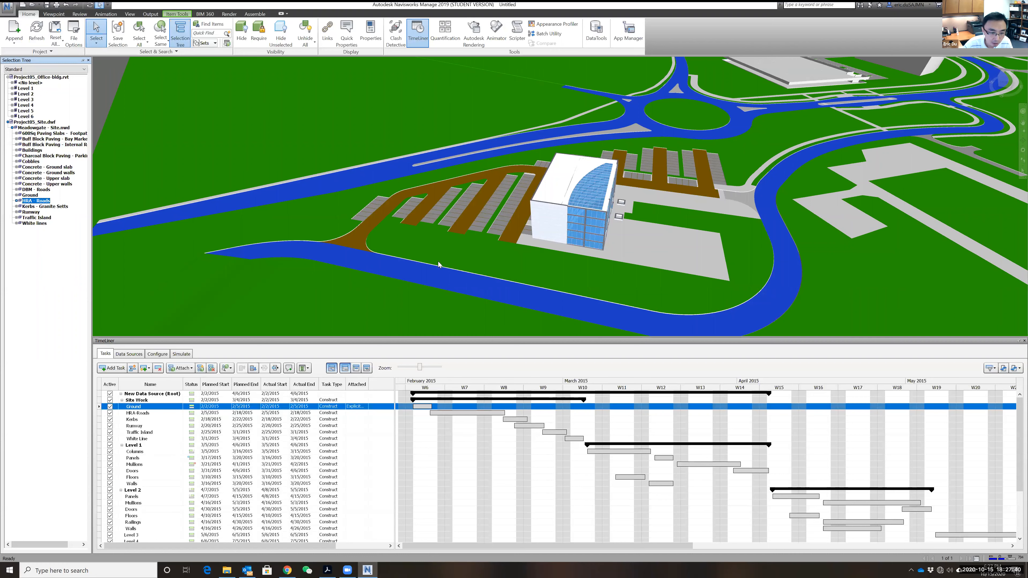
{"action": "left_click", "coordinate": [157, 414]}
{"action": "right_click", "coordinate": [363, 417]}
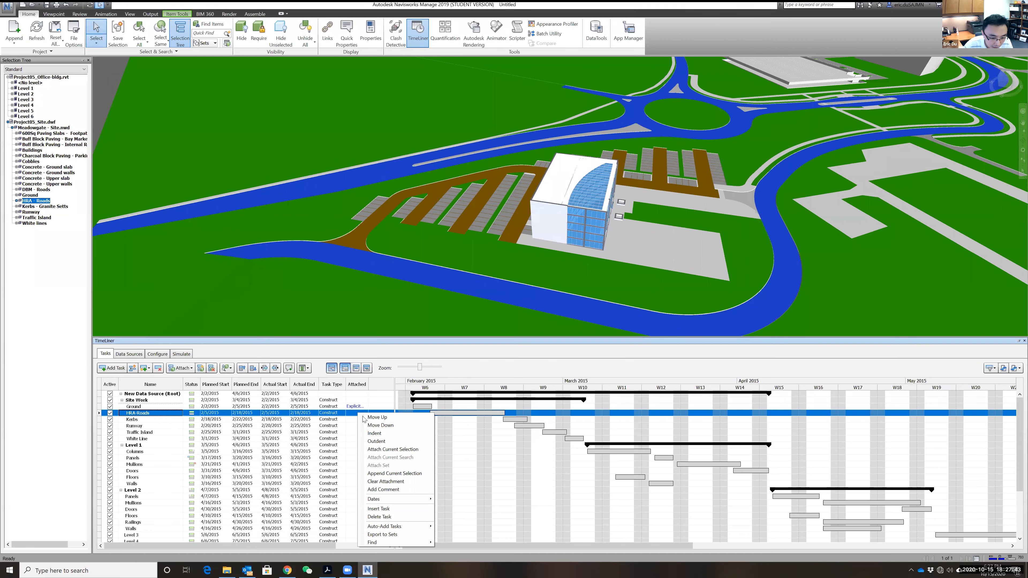
{"action": "left_click", "coordinate": [384, 450]}
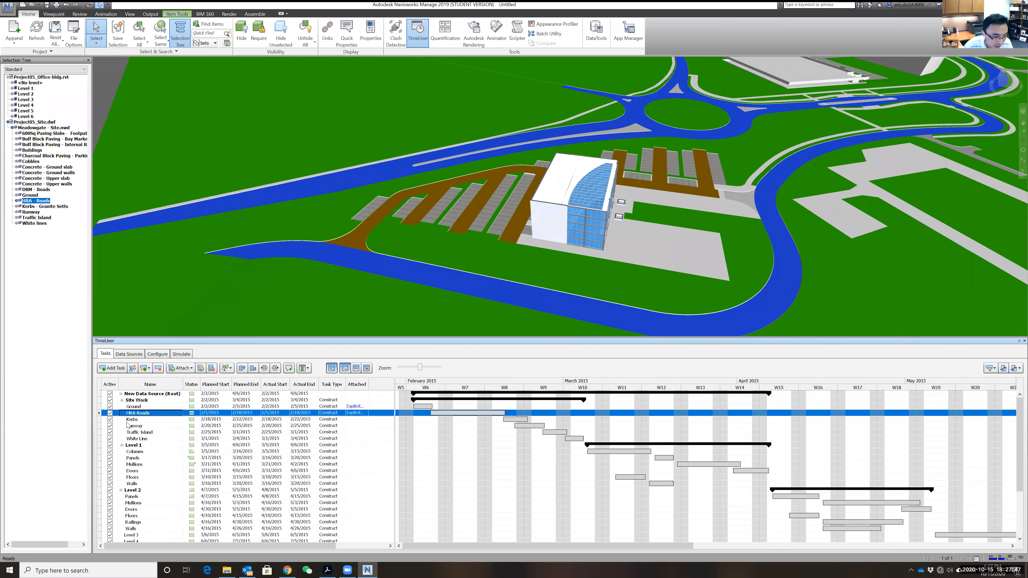
Step: Select the Kerbs - Granite Setts layer and attach the current selection to the Kerbs task
{"action": "left_click", "coordinate": [32, 207]}
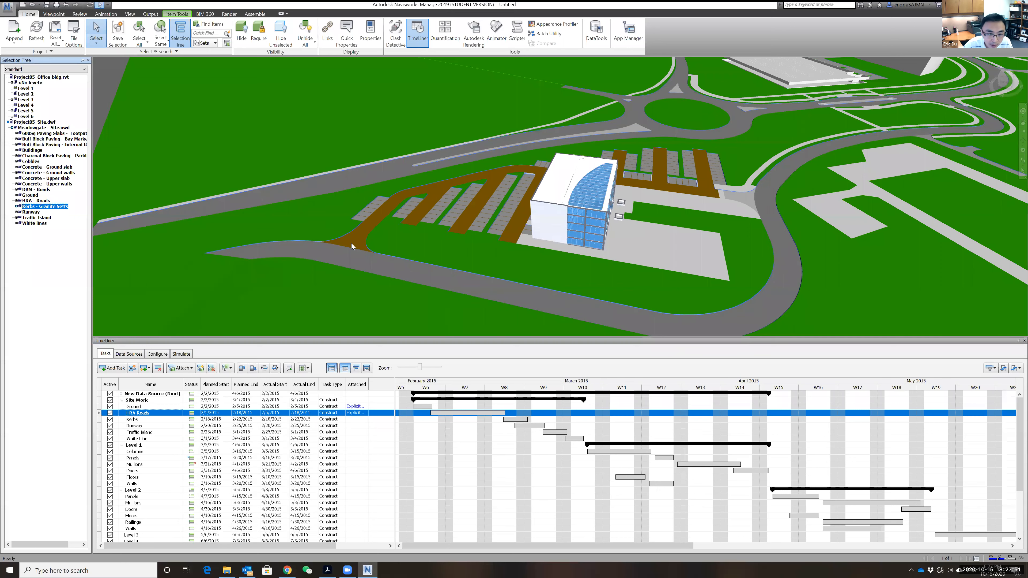
{"action": "left_click", "coordinate": [356, 420]}
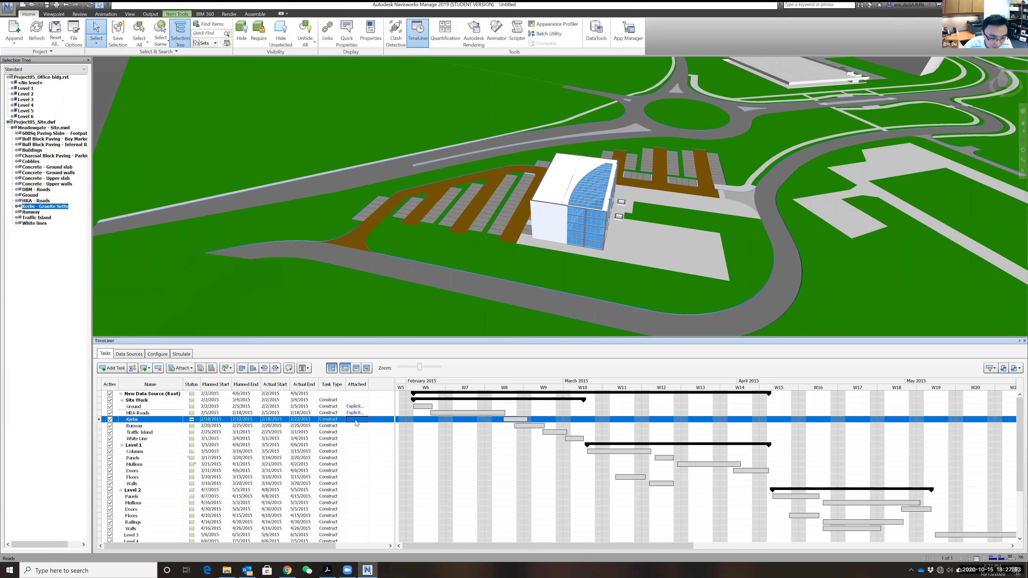
{"action": "right_click", "coordinate": [356, 420]}
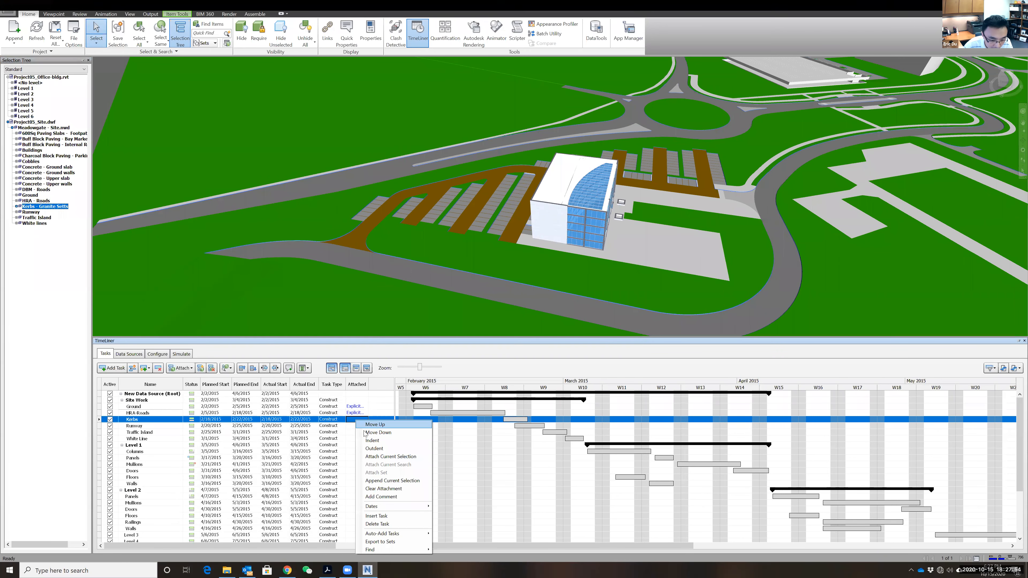
{"action": "left_click", "coordinate": [389, 457]}
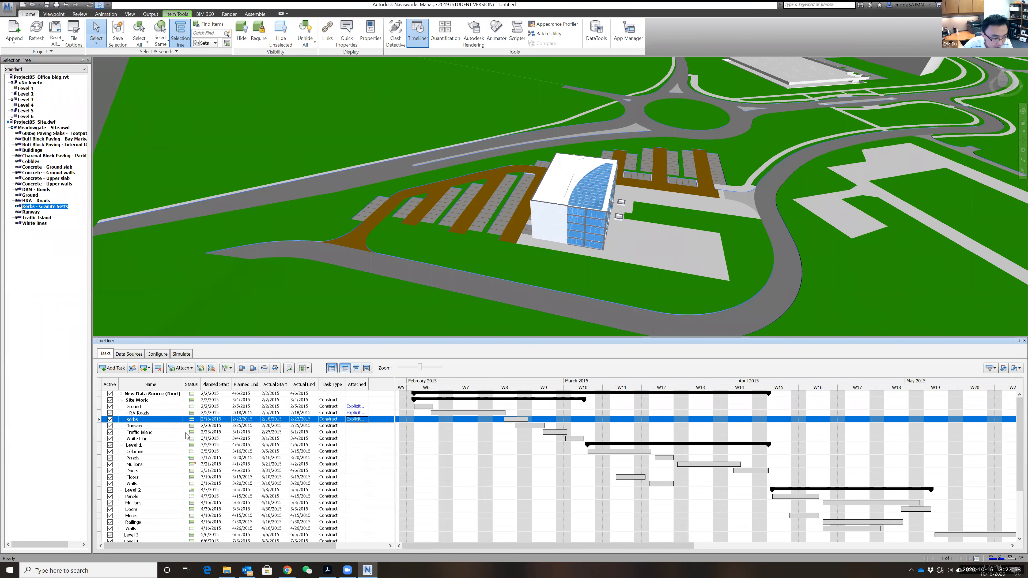
Step: Attach the site model's Runway layer to the Runway task and its Traffic Island layer to the Traffic Island task
{"action": "left_click", "coordinate": [31, 212]}
{"action": "right_click", "coordinate": [355, 426]}
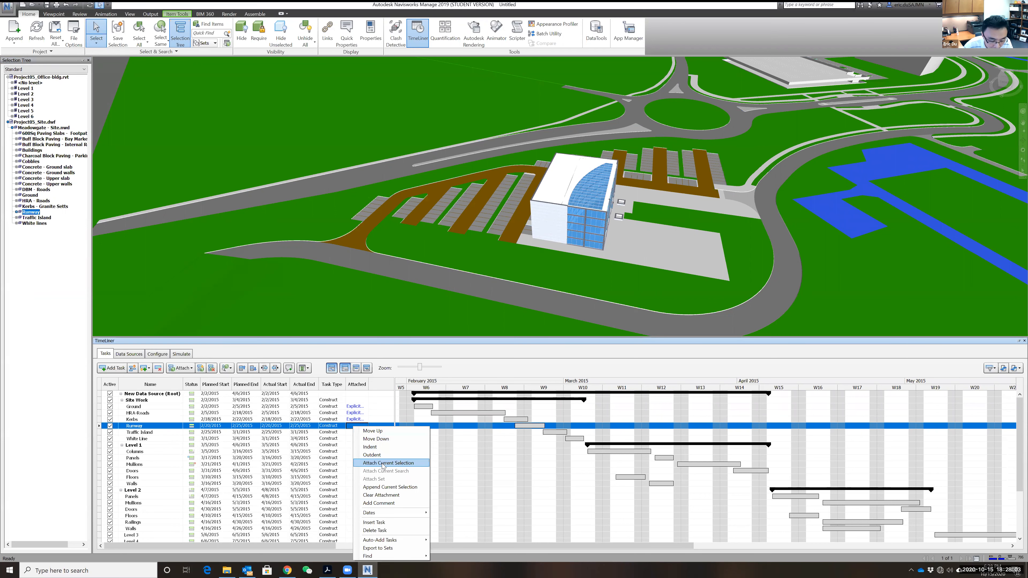
{"action": "left_click", "coordinate": [383, 463]}
{"action": "left_click", "coordinate": [33, 219]}
{"action": "right_click", "coordinate": [356, 434]}
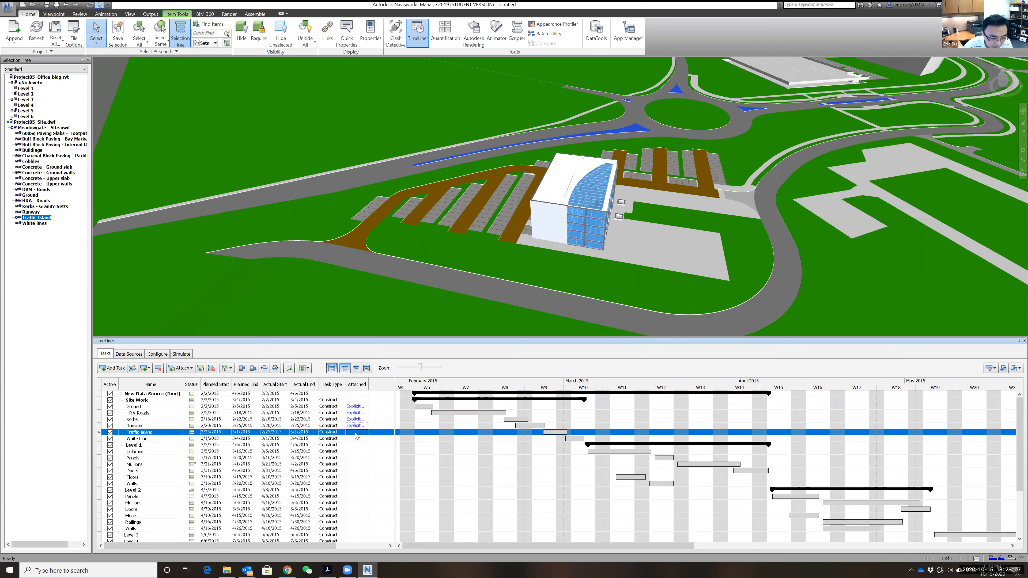
{"action": "left_click", "coordinate": [385, 467]}
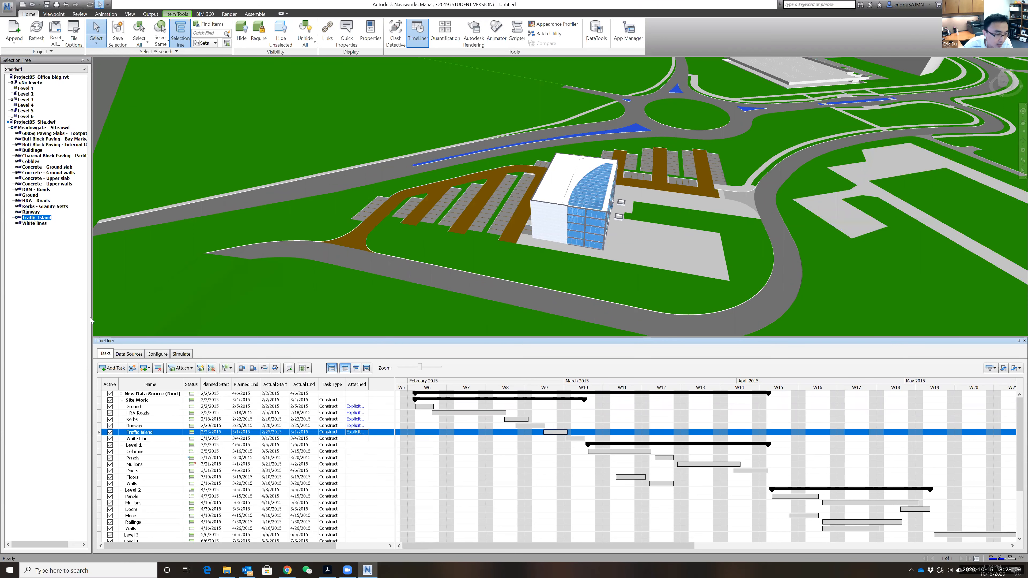
Step: Select the White lines layer and attach the current selection to the White Line task
{"action": "left_click", "coordinate": [34, 223]}
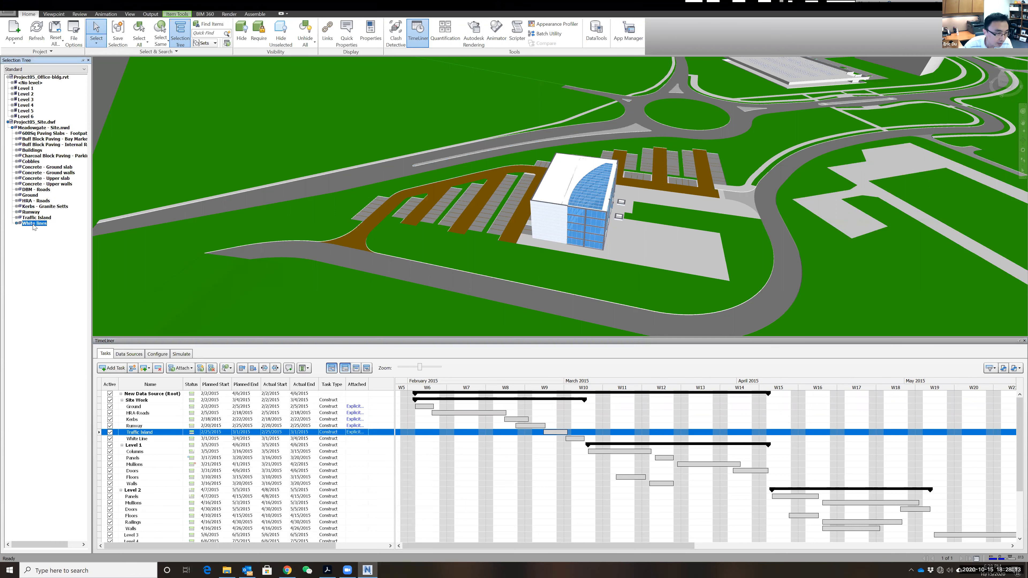
{"action": "left_click", "coordinate": [350, 439]}
{"action": "right_click", "coordinate": [354, 441]}
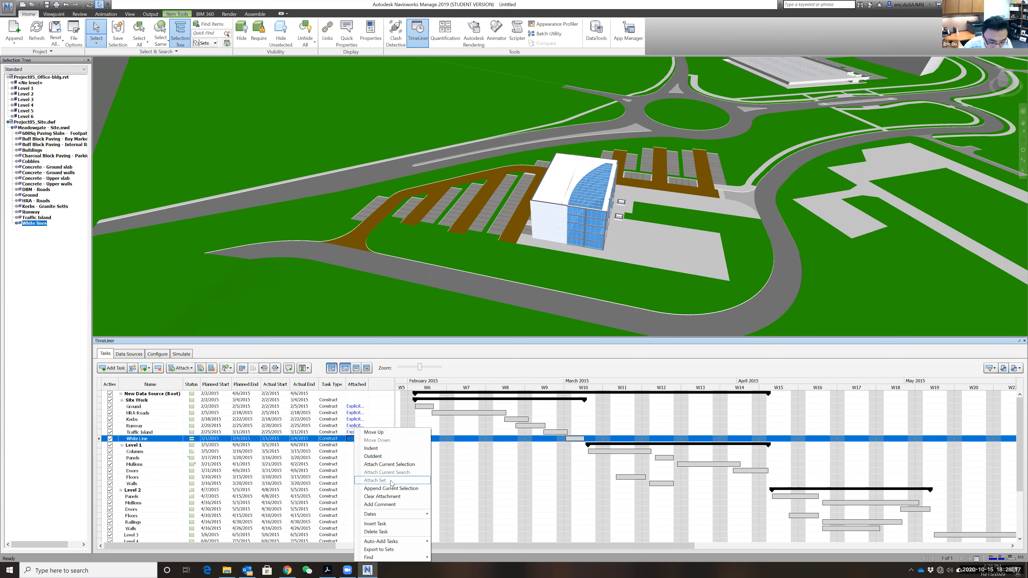
{"action": "left_click", "coordinate": [383, 465]}
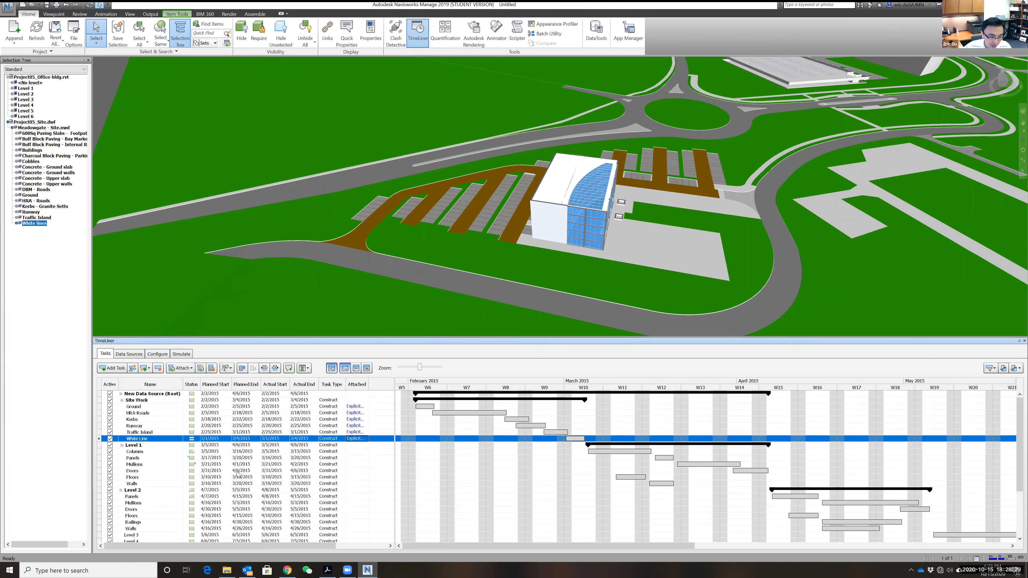
Step: Select the Level 5 task and expand Level 5 of the office building in the Selection Tree to examine its element categories
{"action": "scroll", "coordinate": [238, 472], "scroll_direction": "down", "scroll_amount": 1}
{"action": "scroll", "coordinate": [202, 492], "scroll_direction": "down", "scroll_amount": 1}
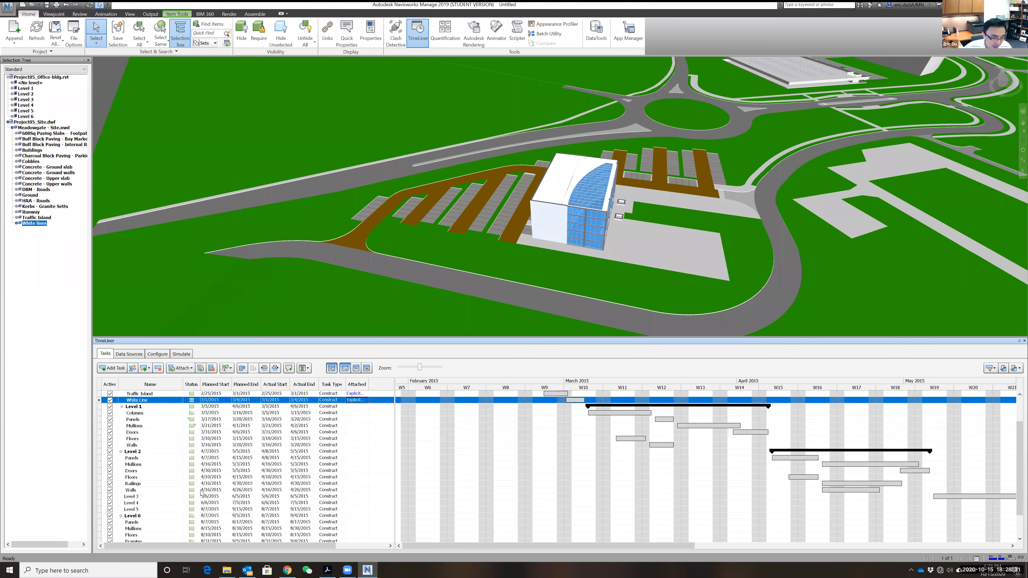
{"action": "scroll", "coordinate": [201, 493], "scroll_direction": "down", "scroll_amount": 2}
{"action": "left_click", "coordinate": [132, 479]}
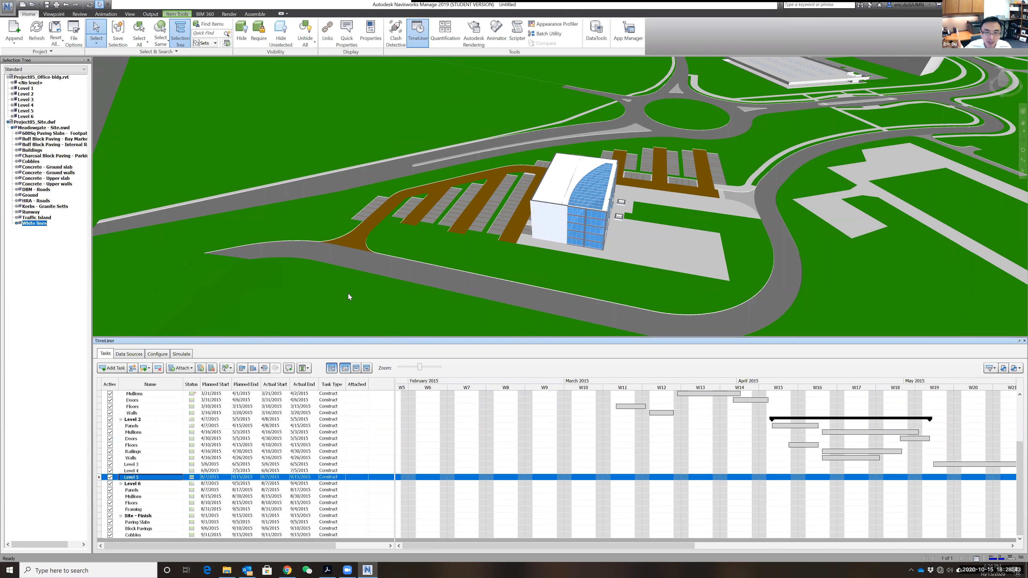
{"action": "left_click", "coordinate": [13, 111]}
{"action": "double_click", "coordinate": [13, 112]}
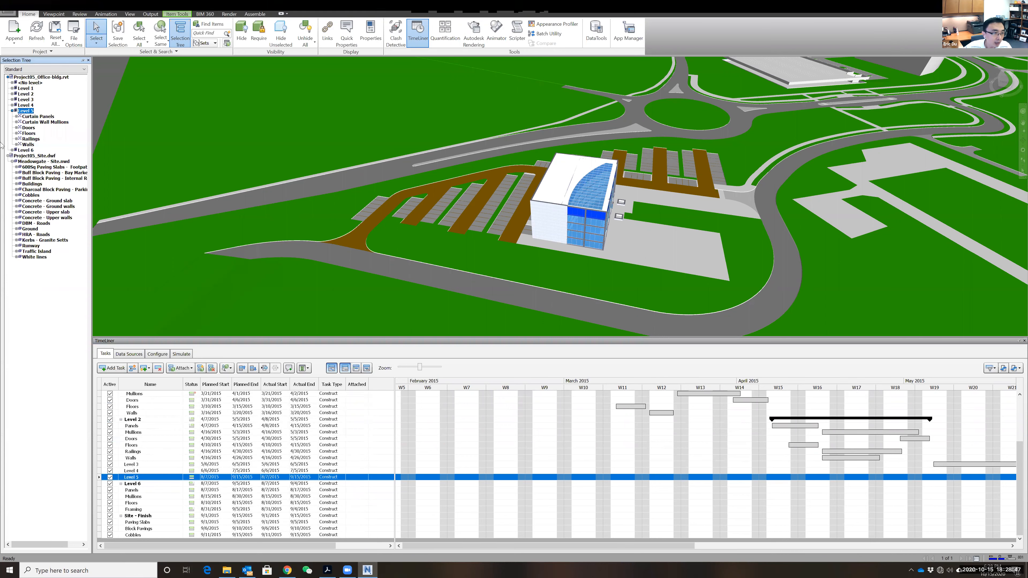
{"action": "left_click", "coordinate": [12, 110]}
{"action": "left_click", "coordinate": [12, 111]}
{"action": "left_click", "coordinate": [23, 116]}
{"action": "left_click", "coordinate": [24, 122]}
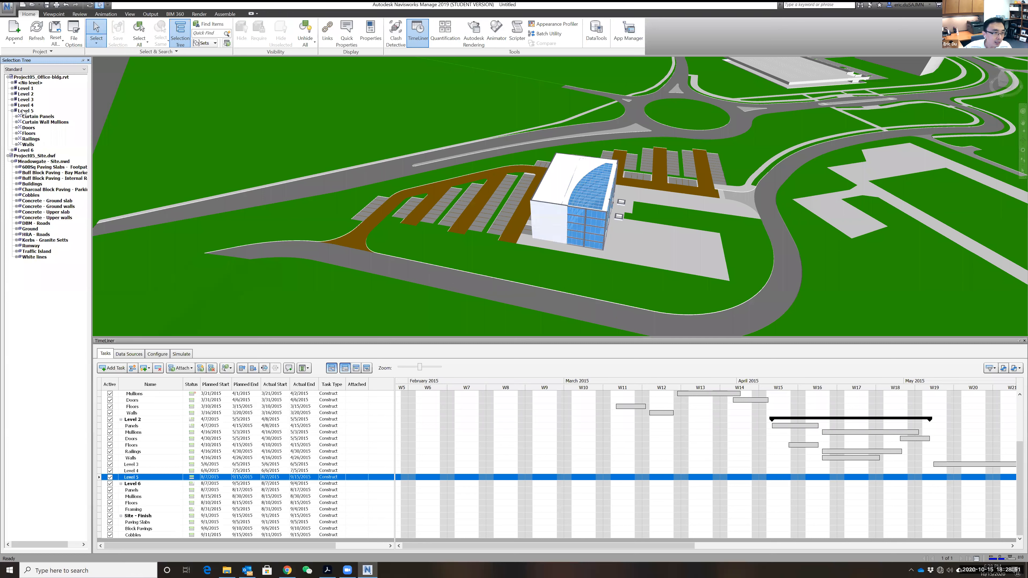
Step: Collapse and select the whole of Level 5 in the office building and attach it to the Level 5 task
{"action": "left_click", "coordinate": [16, 110]}
{"action": "left_click", "coordinate": [12, 111]}
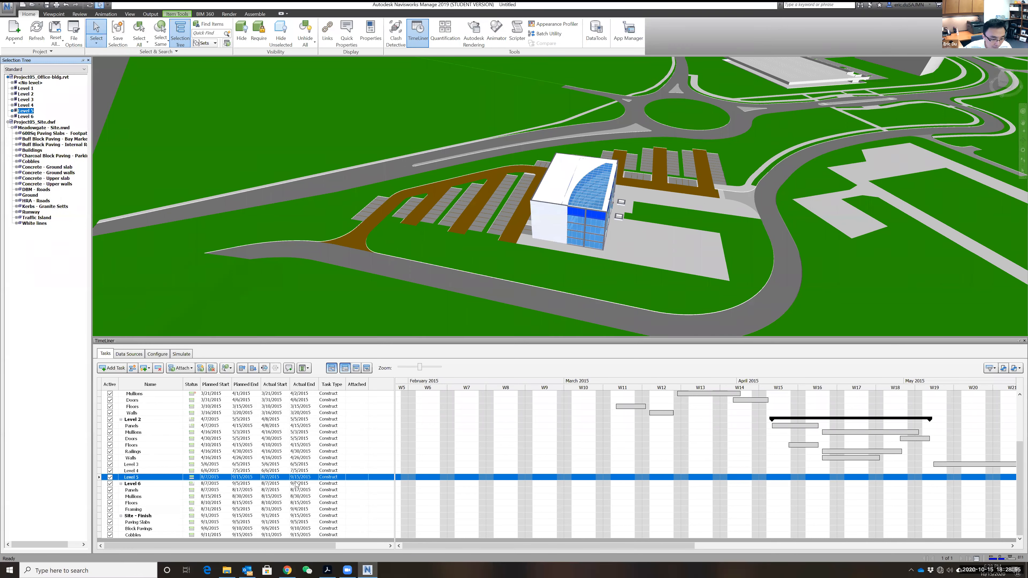
{"action": "right_click", "coordinate": [355, 478]}
{"action": "left_click", "coordinate": [388, 465]}
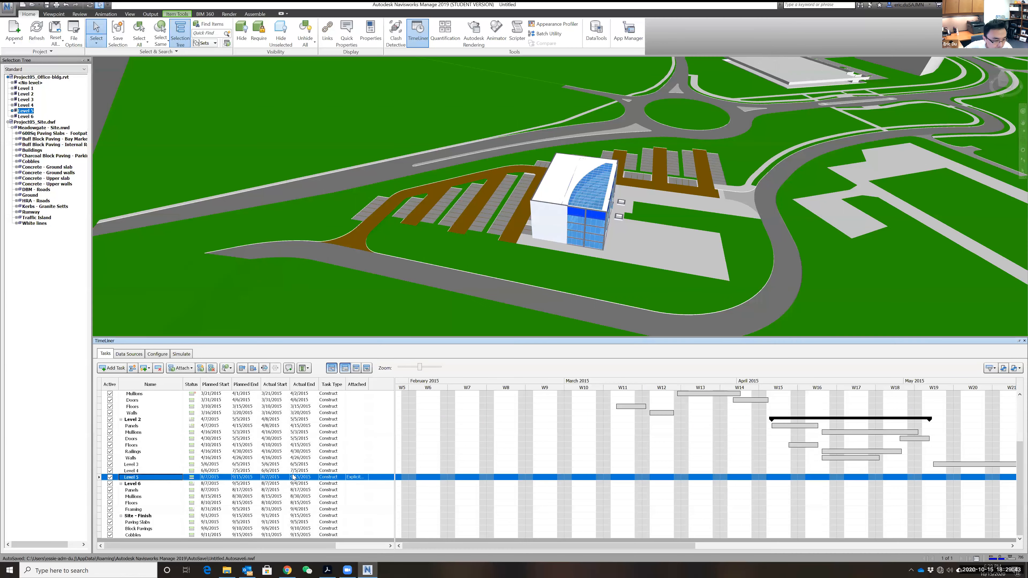
Step: Expand Level 1 of the office building in the Selection Tree and attach its Columns to the Columns task under Level 1
{"action": "scroll", "coordinate": [258, 498], "scroll_direction": "up", "scroll_amount": 4}
{"action": "scroll", "coordinate": [294, 478], "scroll_direction": "down", "scroll_amount": 4}
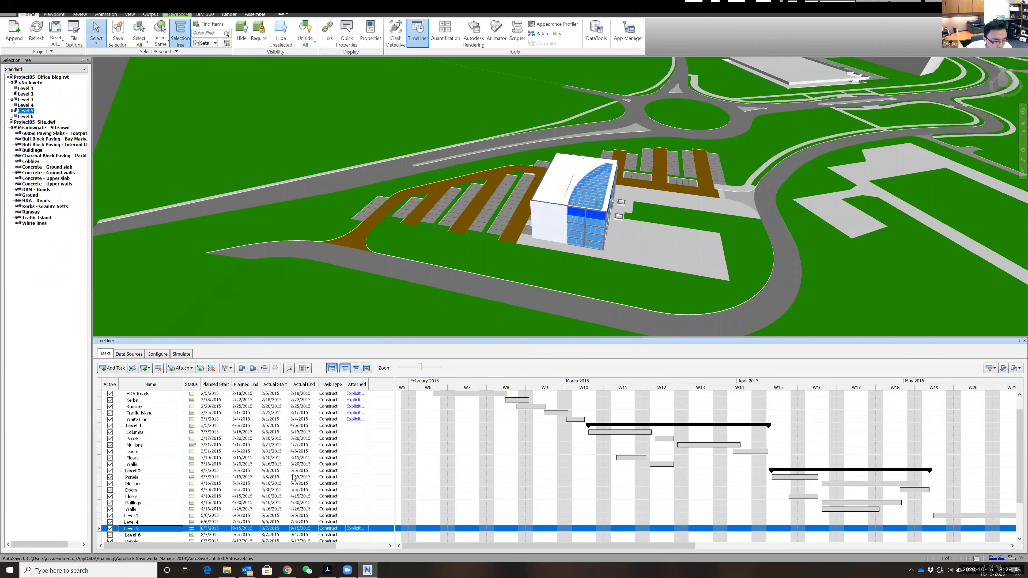
{"action": "scroll", "coordinate": [294, 478], "scroll_direction": "up", "scroll_amount": 4}
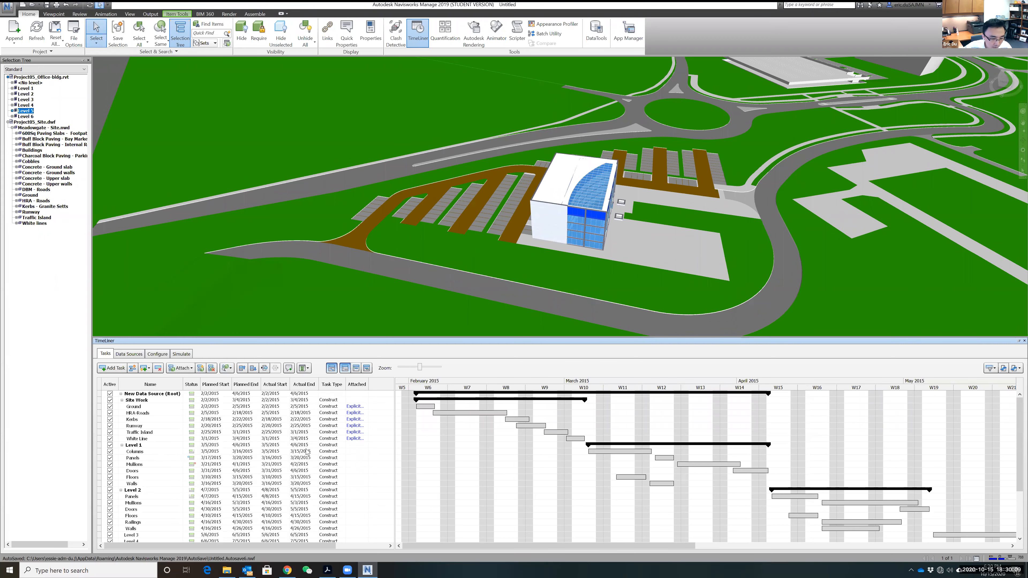
{"action": "scroll", "coordinate": [298, 431], "scroll_direction": "down", "scroll_amount": 1}
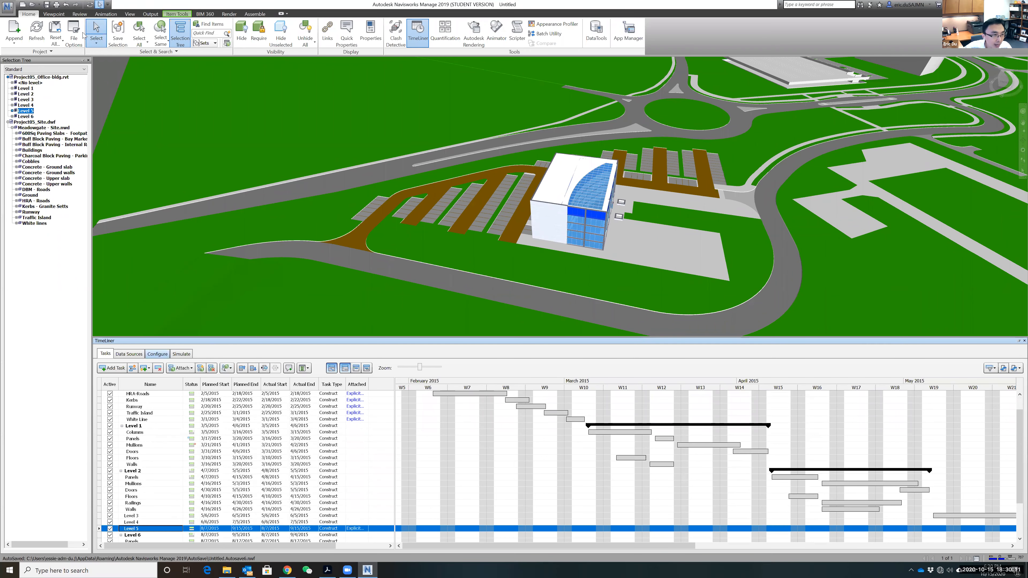
{"action": "left_click", "coordinate": [13, 89]}
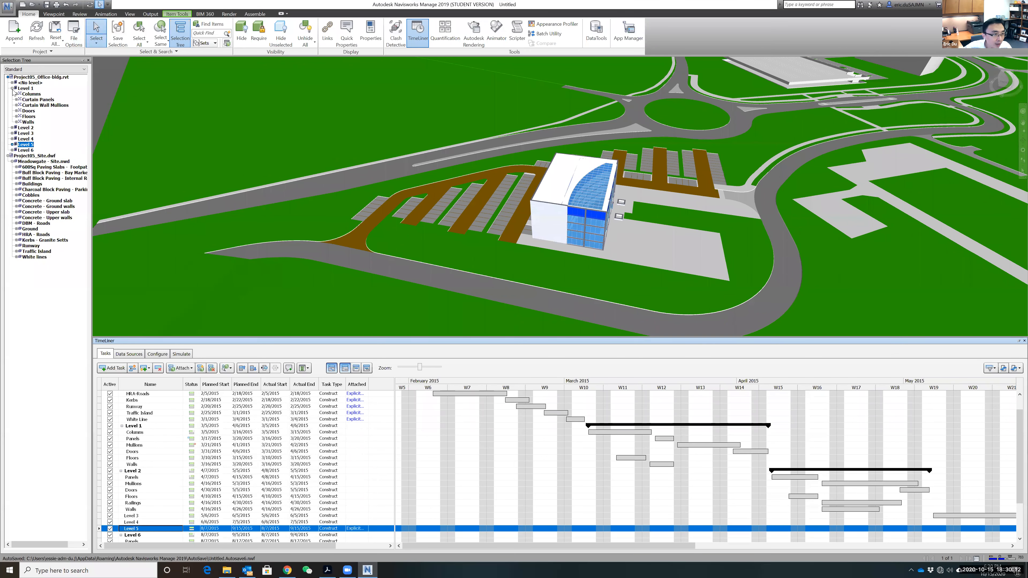
{"action": "left_click", "coordinate": [33, 95]}
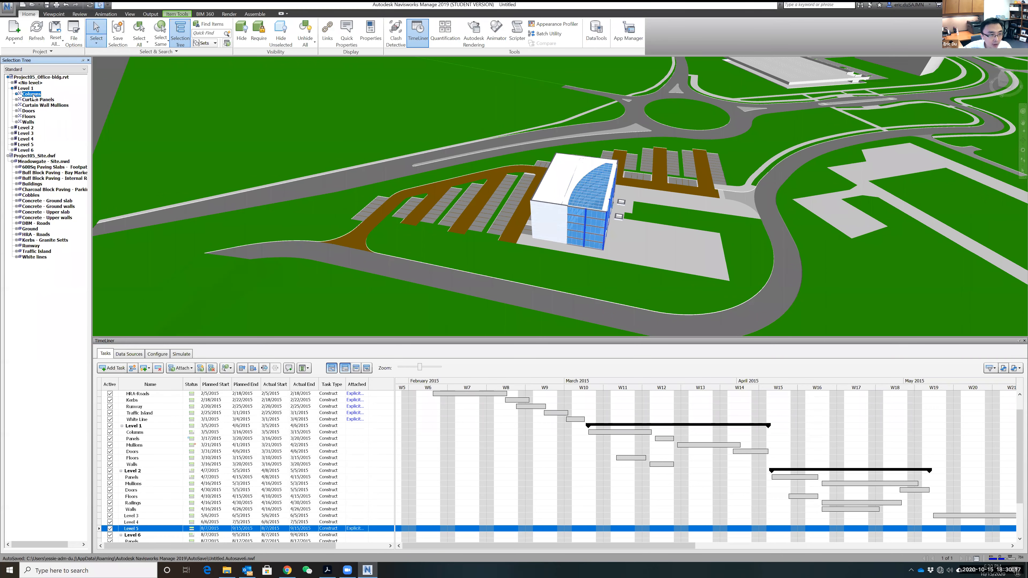
{"action": "left_click", "coordinate": [356, 432]}
{"action": "right_click", "coordinate": [353, 431]}
{"action": "left_click", "coordinate": [378, 468]}
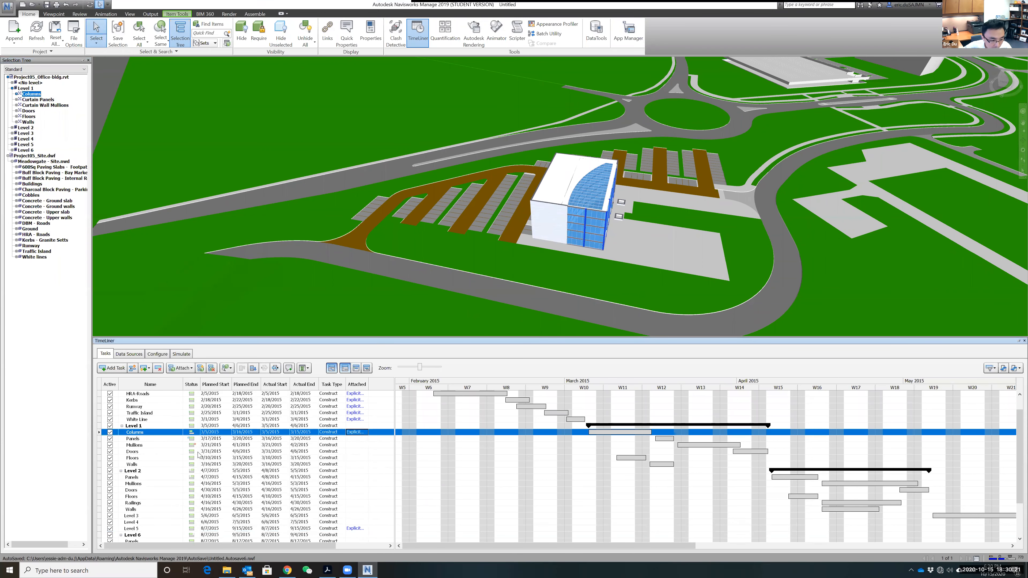
Step: Attach Level 1's Curtain Panels to the Level 1 Panels task and its Curtain Wall Mullions to the Mullions task
{"action": "left_click", "coordinate": [41, 100]}
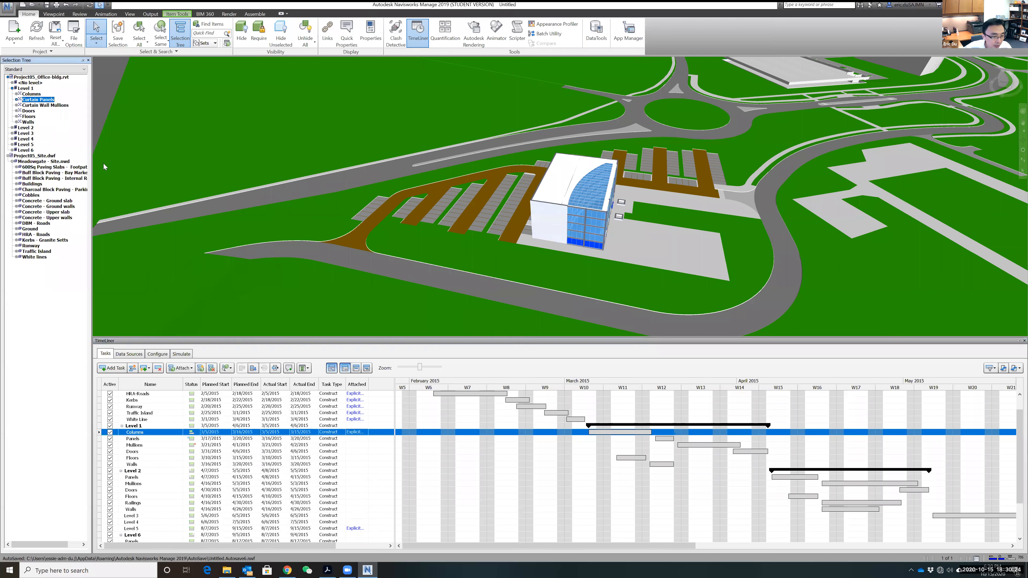
{"action": "right_click", "coordinate": [355, 439]}
{"action": "left_click", "coordinate": [381, 471]}
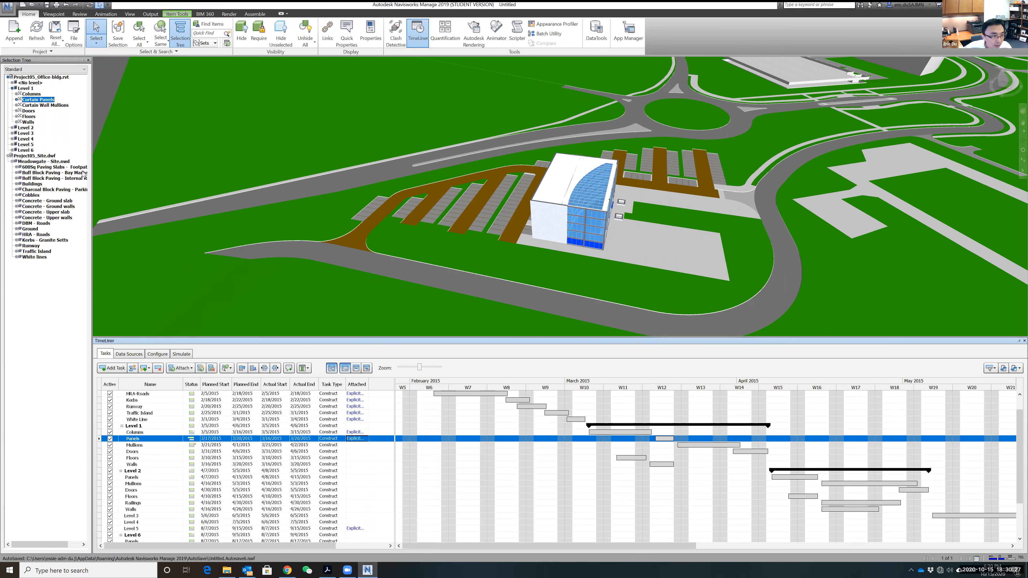
{"action": "left_click", "coordinate": [46, 106]}
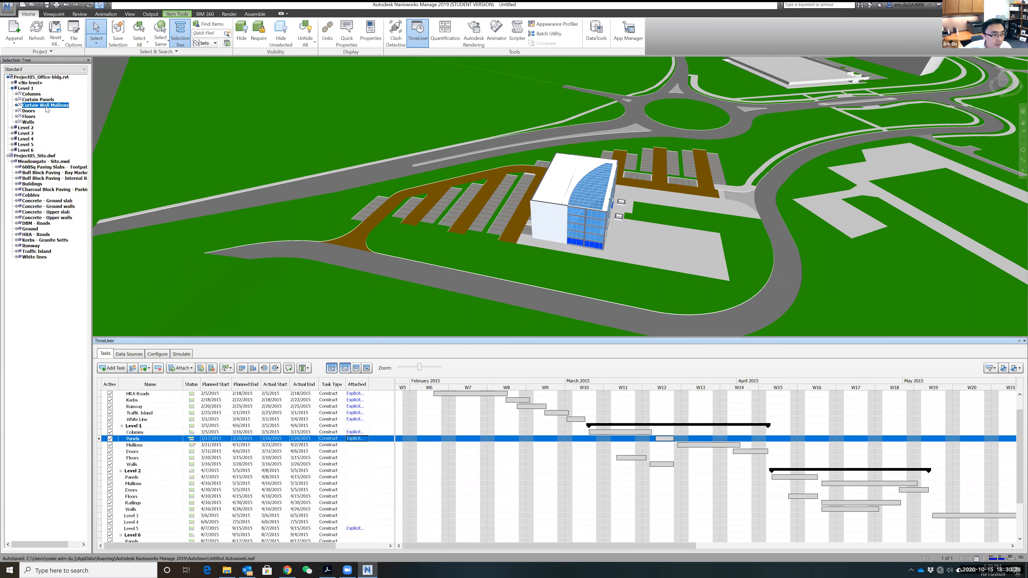
{"action": "left_click", "coordinate": [361, 445]}
{"action": "right_click", "coordinate": [361, 445]}
{"action": "left_click", "coordinate": [380, 467]}
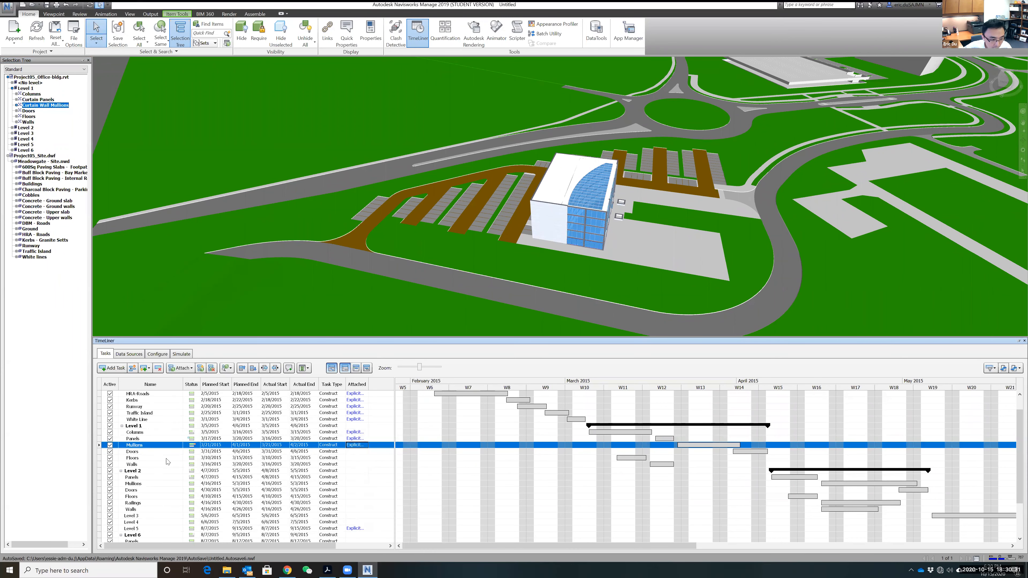
Step: Select the Doors category of Level 1 and attach the current selection to the Level 1 Doors task
{"action": "left_click", "coordinate": [29, 111]}
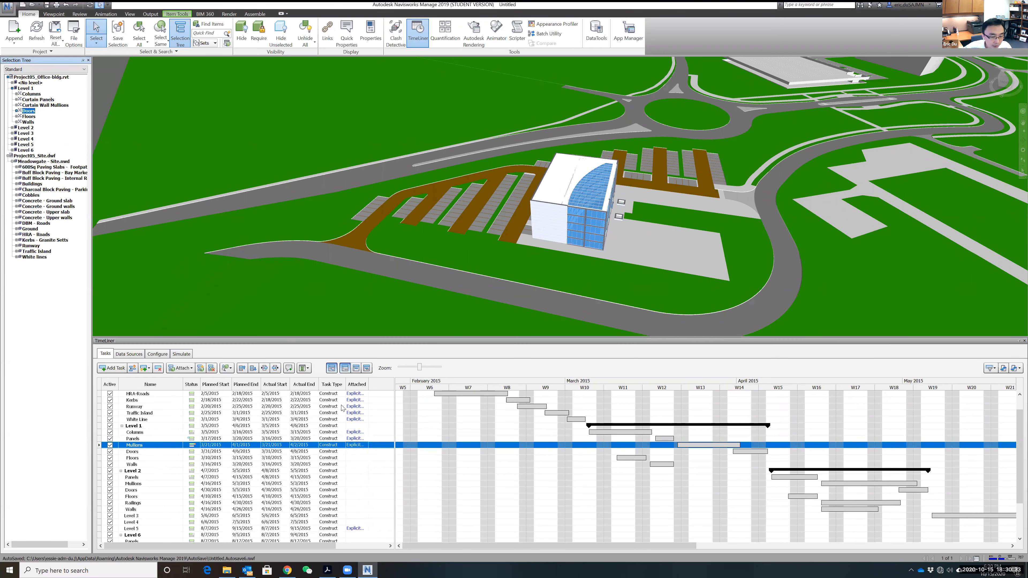
{"action": "left_click", "coordinate": [356, 452]}
{"action": "right_click", "coordinate": [356, 452]}
{"action": "left_click", "coordinate": [383, 465]}
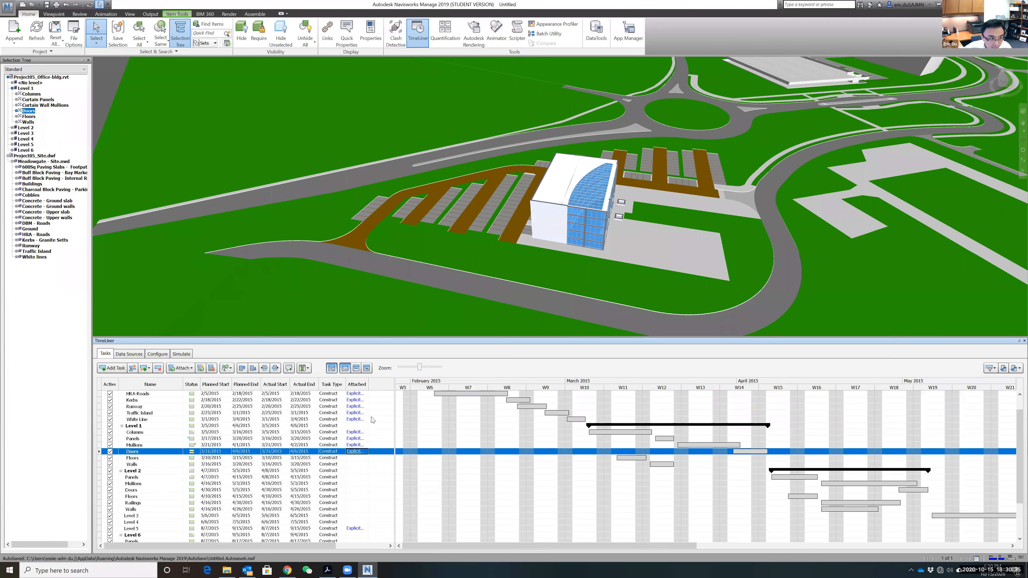
Step: Expand the Level 1 Doors category through Single-Flush and 36" x 84" to examine the individual doors
{"action": "left_click", "coordinate": [16, 110]}
{"action": "left_click", "coordinate": [21, 116]}
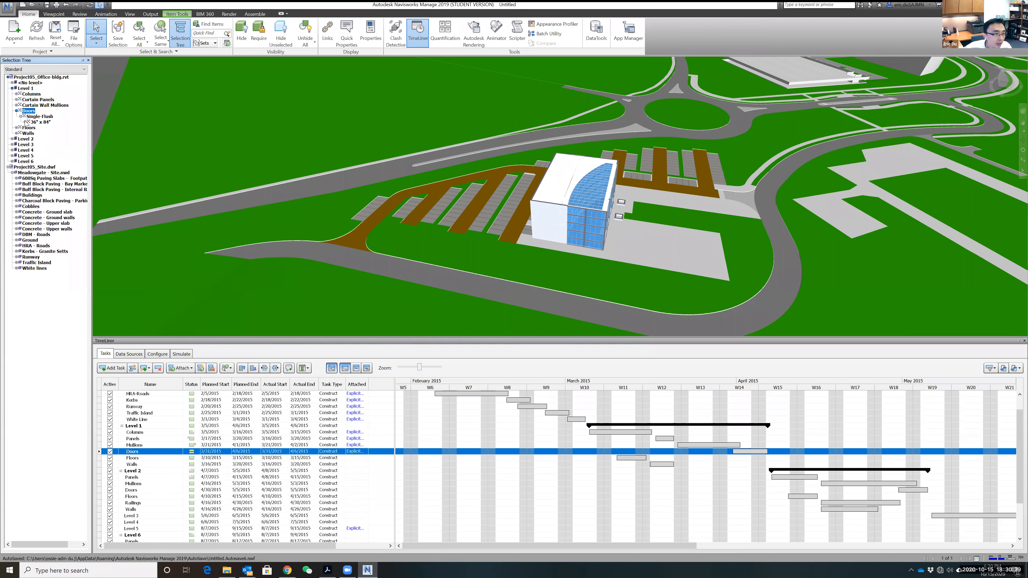
{"action": "left_click", "coordinate": [25, 122]}
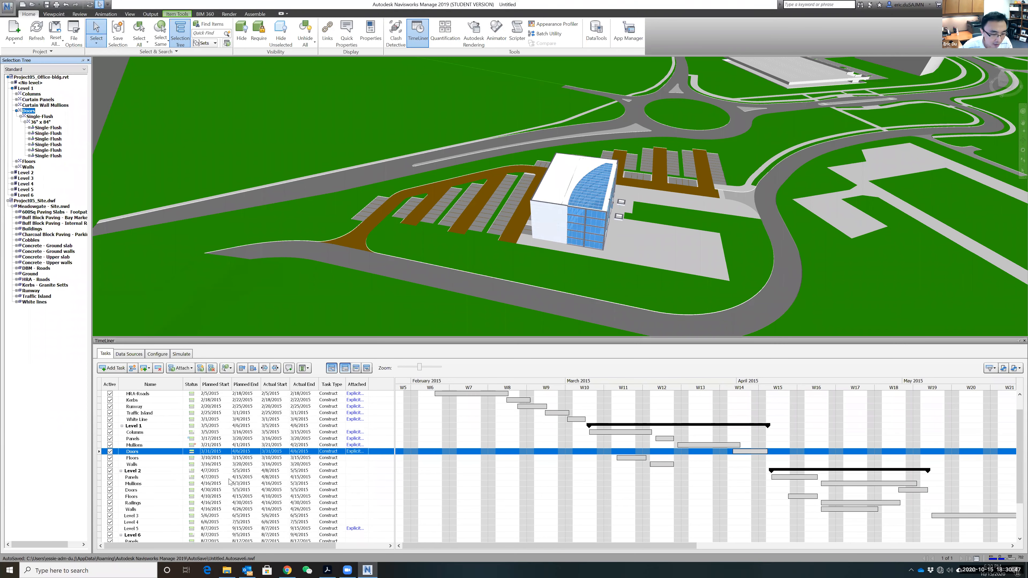
Step: Expand the first Single-Flush door of Level 1 down to its component parts, and collapse the Doors category again
{"action": "left_click", "coordinate": [29, 128]}
{"action": "left_click", "coordinate": [33, 133]}
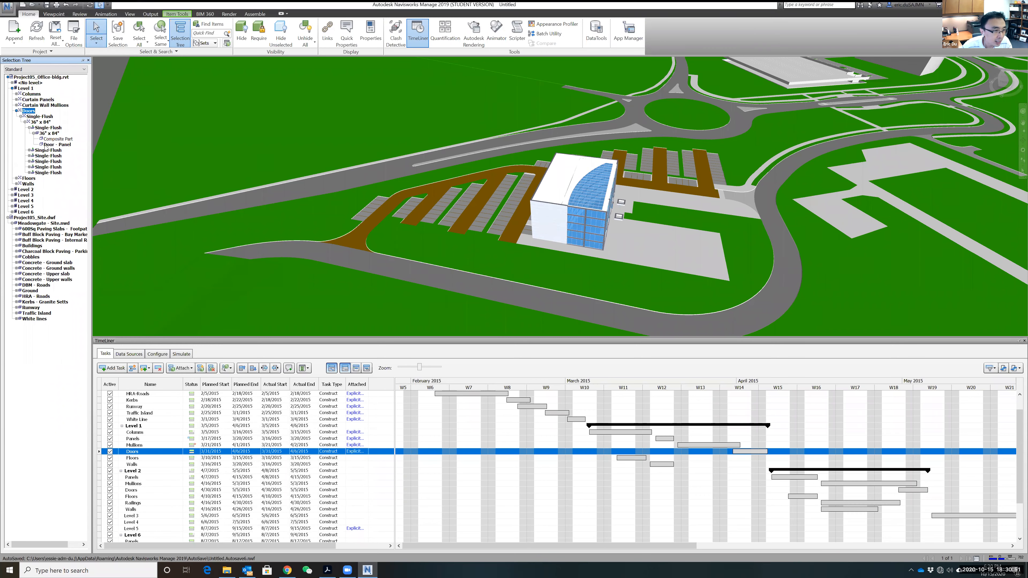
{"action": "left_click", "coordinate": [16, 110]}
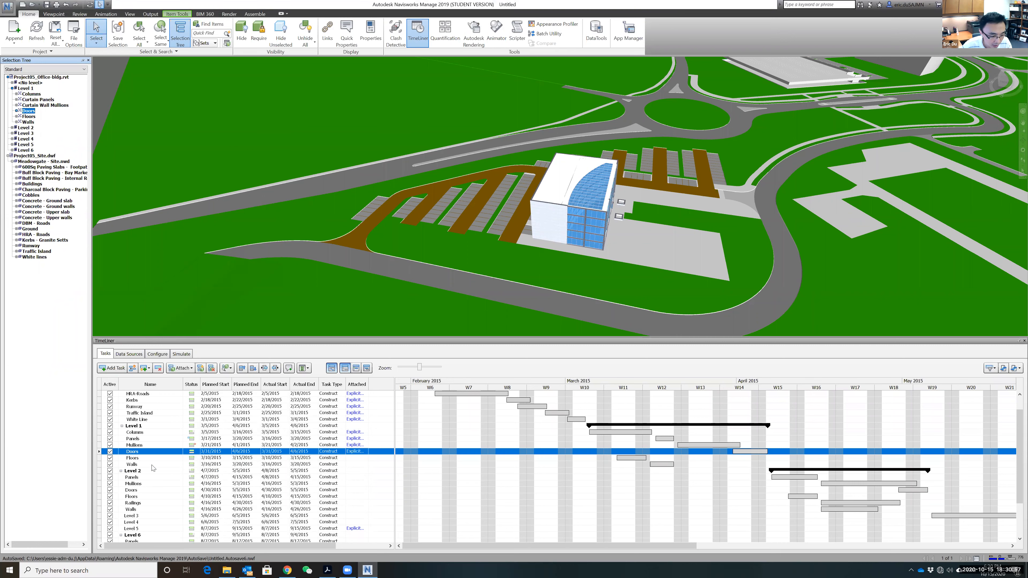
Step: Attach Level 1's Floors to the Level 1 Floors task and its Walls to the Walls task
{"action": "left_click", "coordinate": [29, 117]}
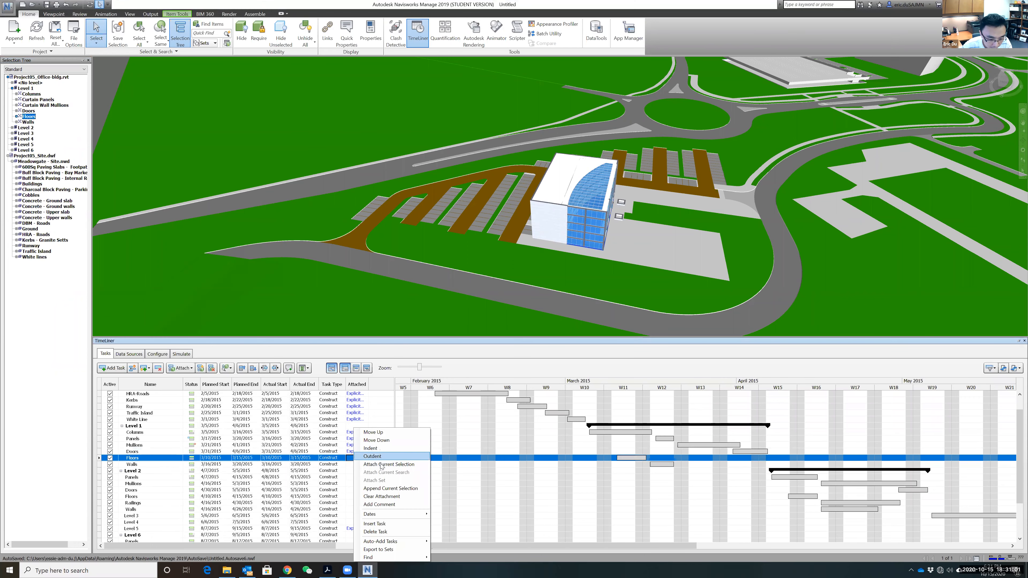
{"action": "left_click", "coordinate": [382, 465]}
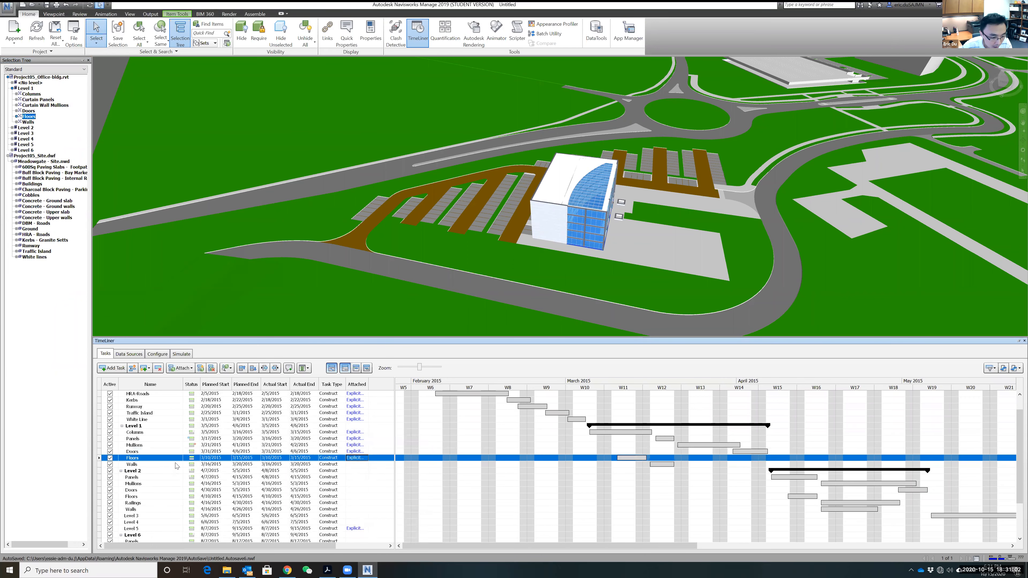
{"action": "left_click", "coordinate": [29, 122]}
{"action": "right_click", "coordinate": [362, 465]}
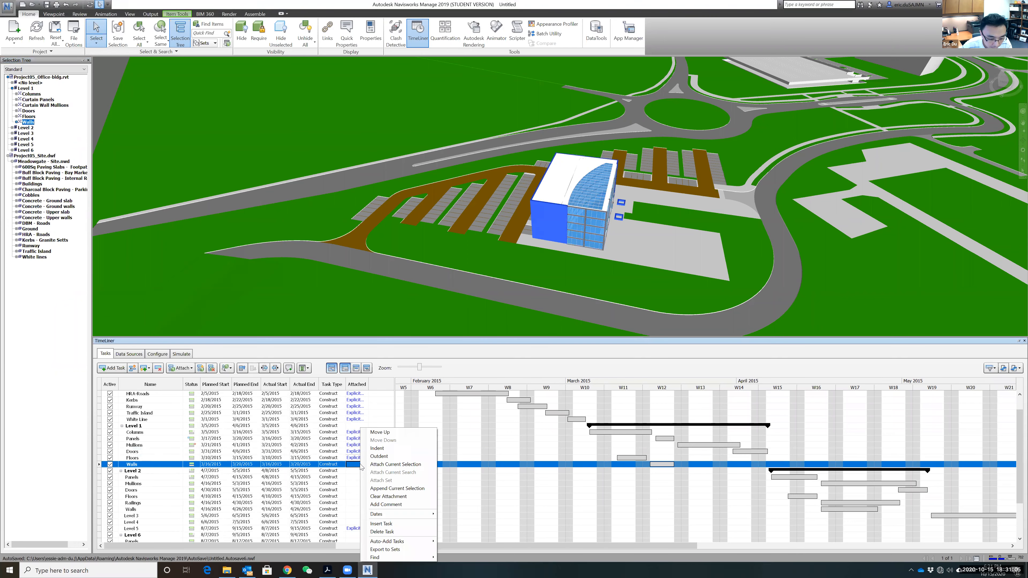
{"action": "left_click", "coordinate": [389, 465]}
Step: Expand Level 2 of the office building and attach its Curtain Panels and Curtain Wall Mullions to the Level 2 Panels and Mullions tasks
{"action": "scroll", "coordinate": [308, 488], "scroll_direction": "down", "scroll_amount": 2}
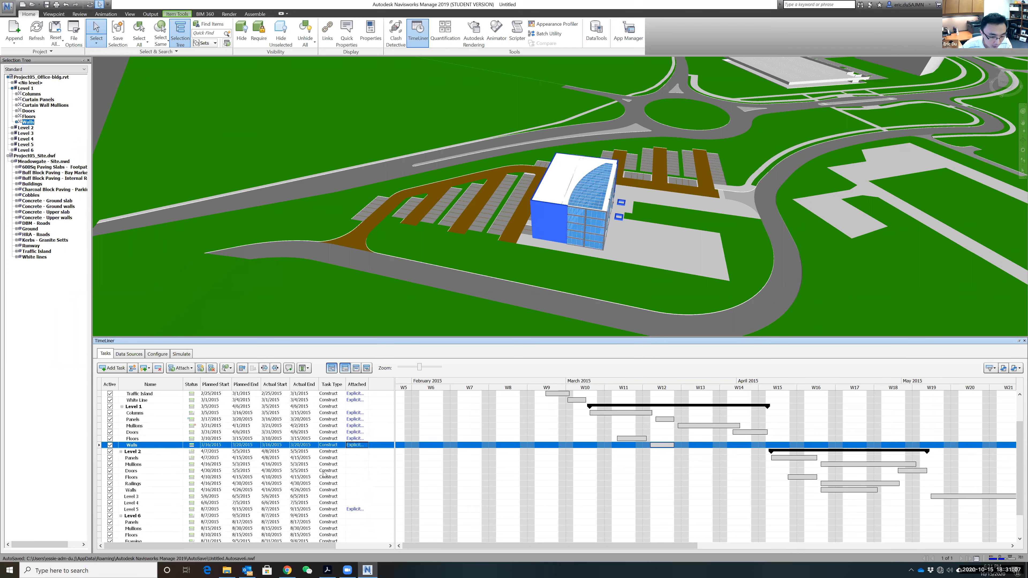
{"action": "left_click", "coordinate": [12, 128]}
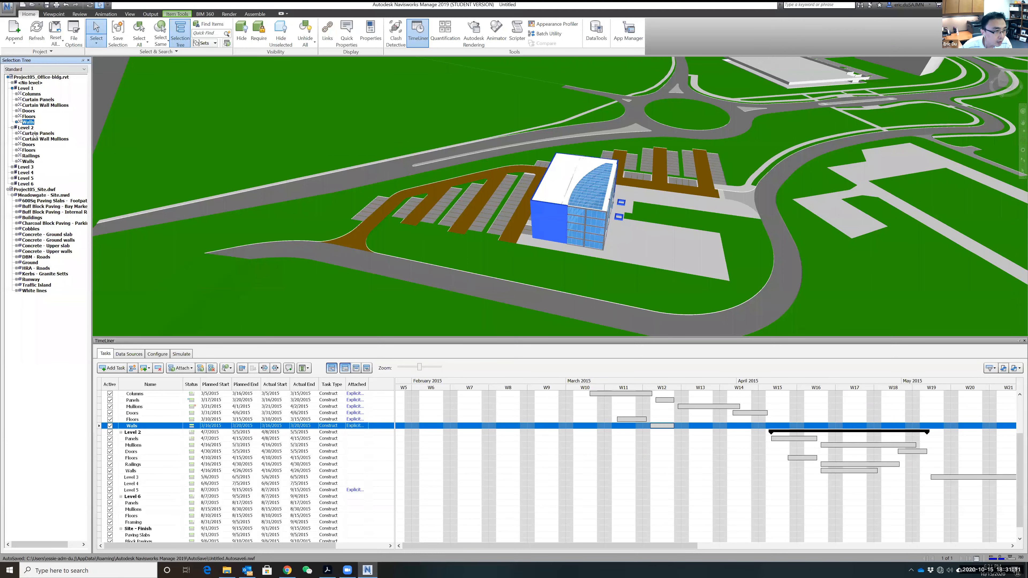
{"action": "left_click", "coordinate": [35, 133]}
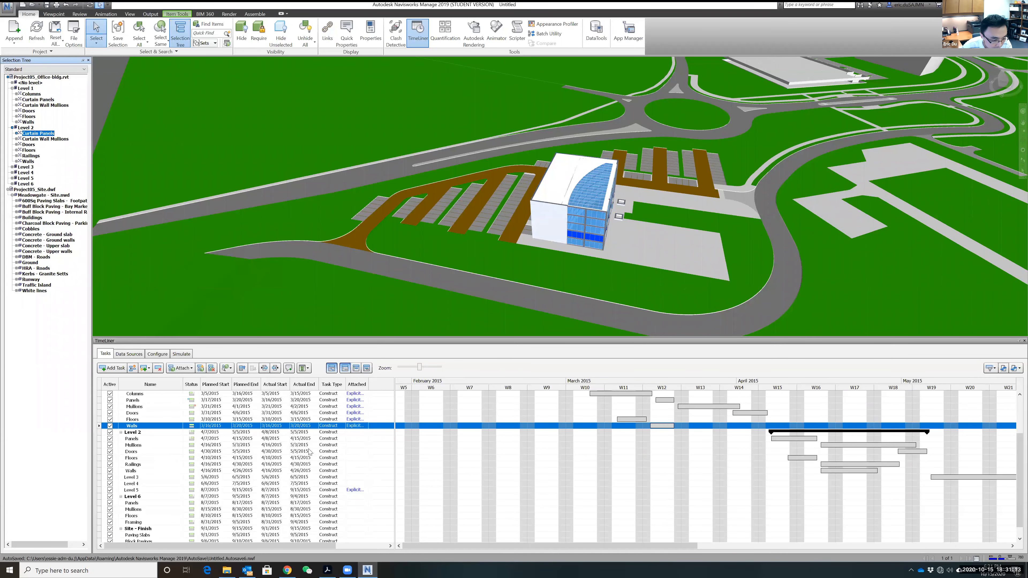
{"action": "left_click", "coordinate": [359, 440]}
{"action": "right_click", "coordinate": [358, 440]}
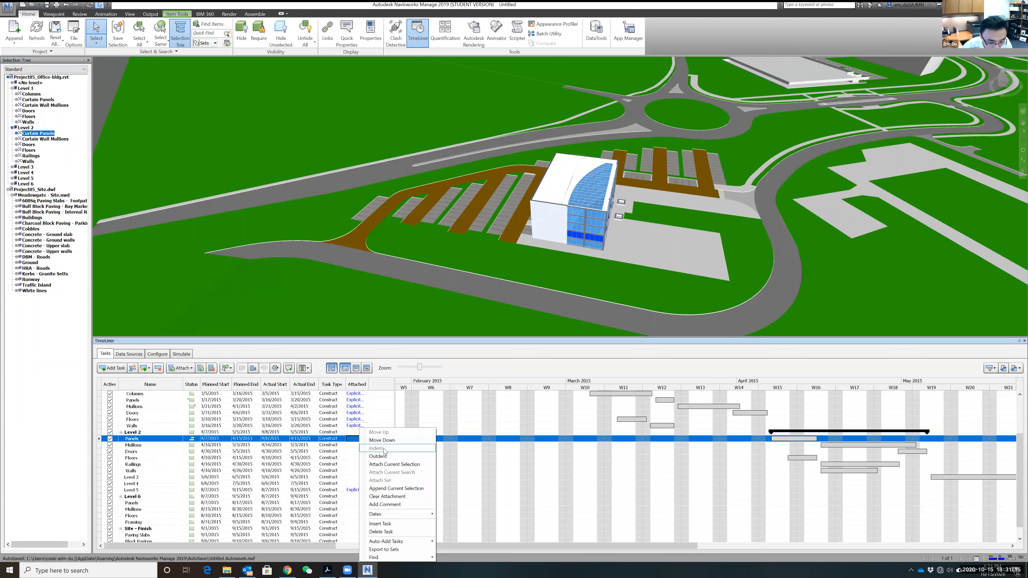
{"action": "left_click", "coordinate": [386, 467]}
{"action": "left_click", "coordinate": [45, 139]}
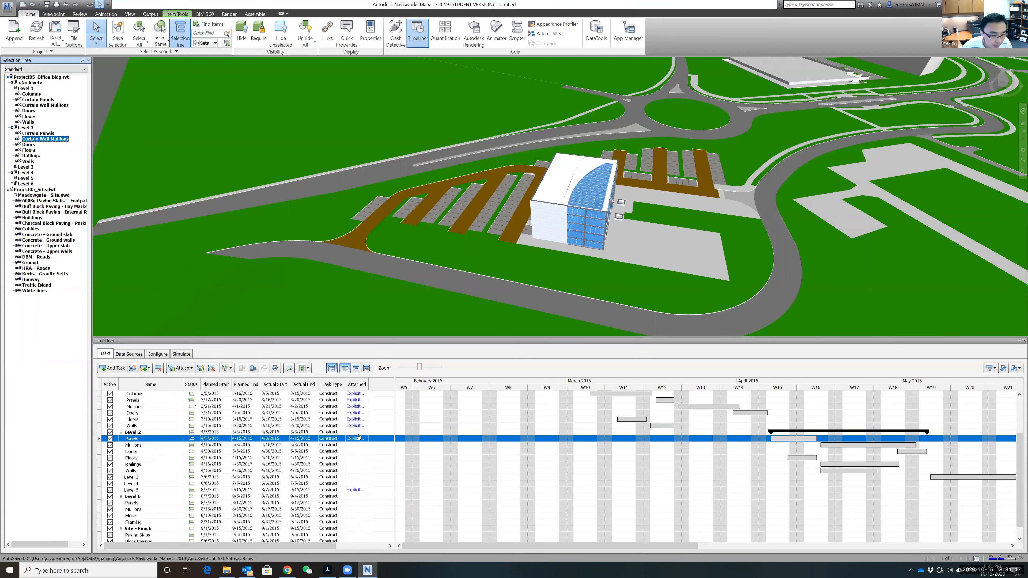
{"action": "left_click", "coordinate": [366, 446]}
{"action": "right_click", "coordinate": [358, 446]}
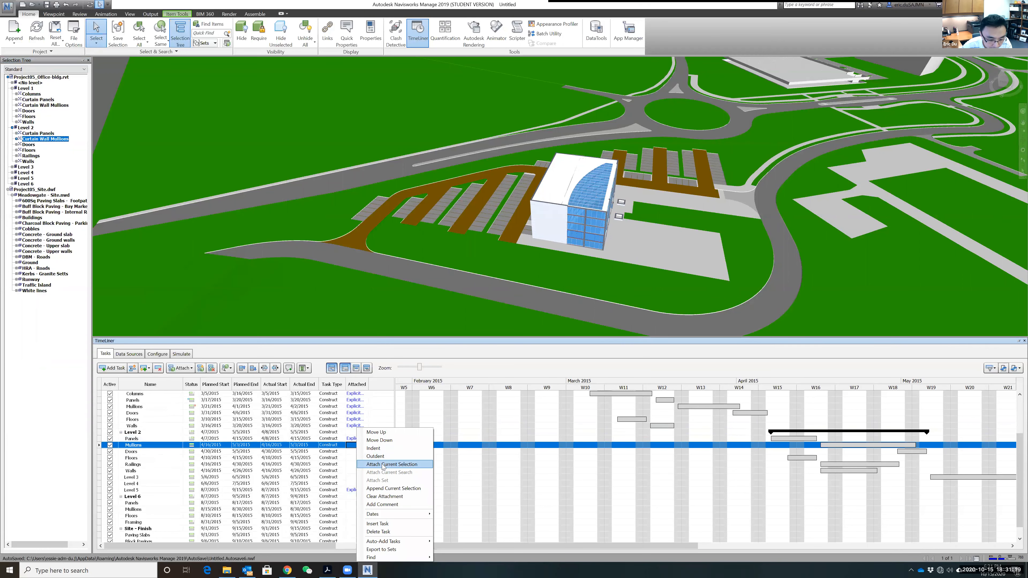
{"action": "left_click", "coordinate": [389, 456]}
Step: Attach Level 2's Doors to the Level 2 Doors task and its Floors to the Floors task
{"action": "left_click", "coordinate": [29, 145]}
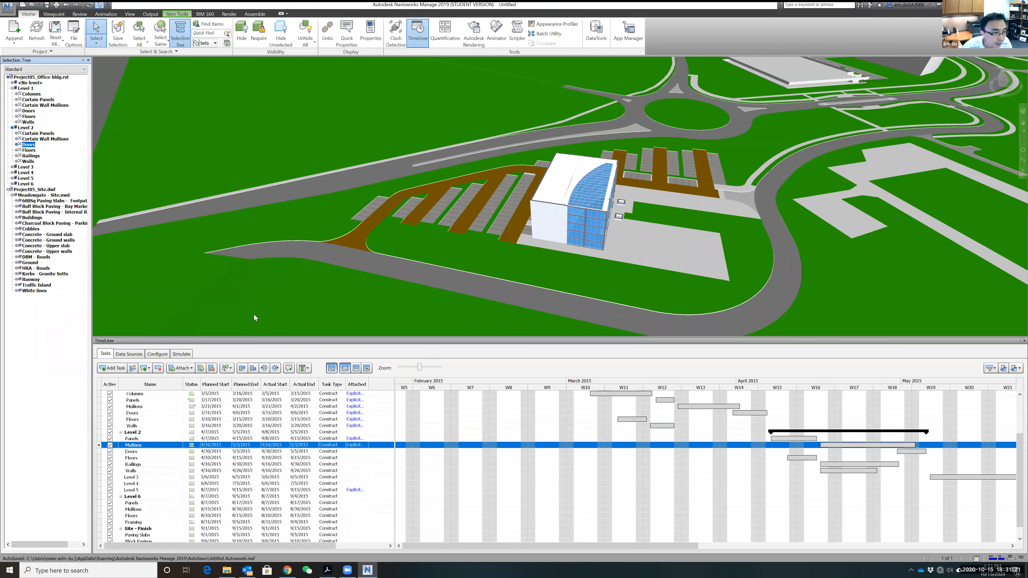
{"action": "left_click", "coordinate": [351, 452]}
{"action": "right_click", "coordinate": [351, 452]}
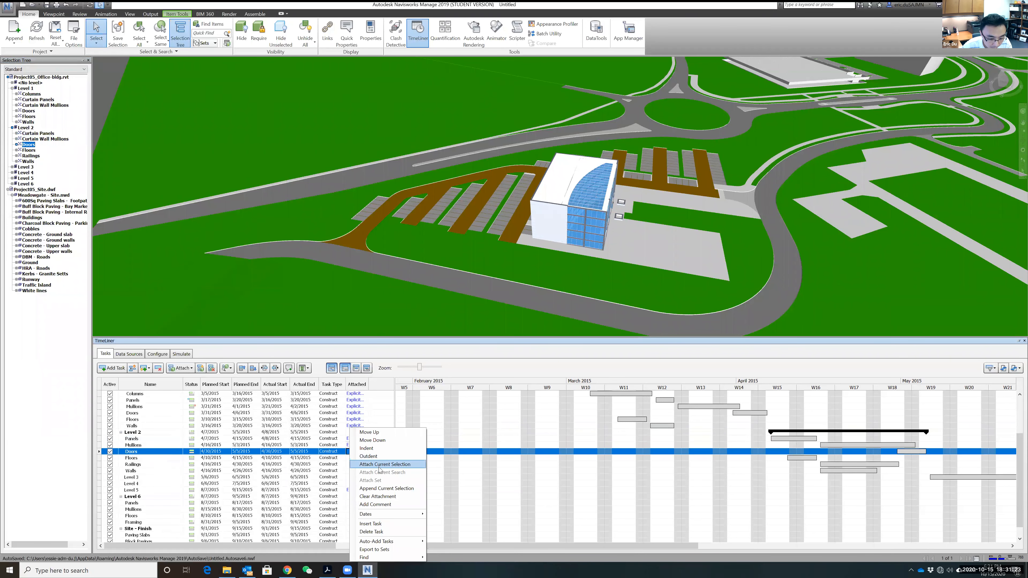
{"action": "left_click", "coordinate": [385, 462]}
{"action": "left_click", "coordinate": [29, 150]}
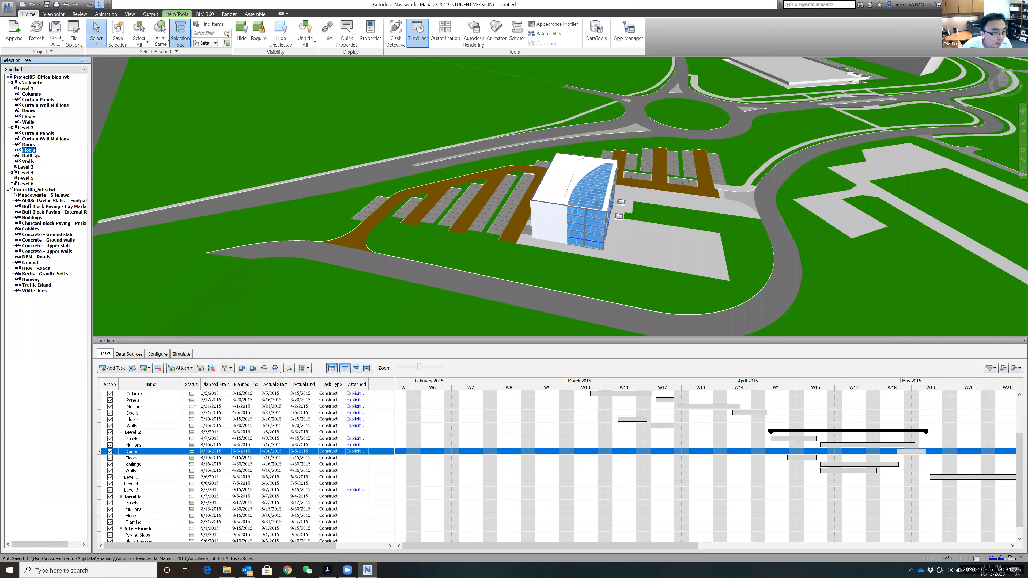
{"action": "left_click", "coordinate": [357, 459]}
{"action": "right_click", "coordinate": [358, 462]}
{"action": "left_click", "coordinate": [388, 463]}
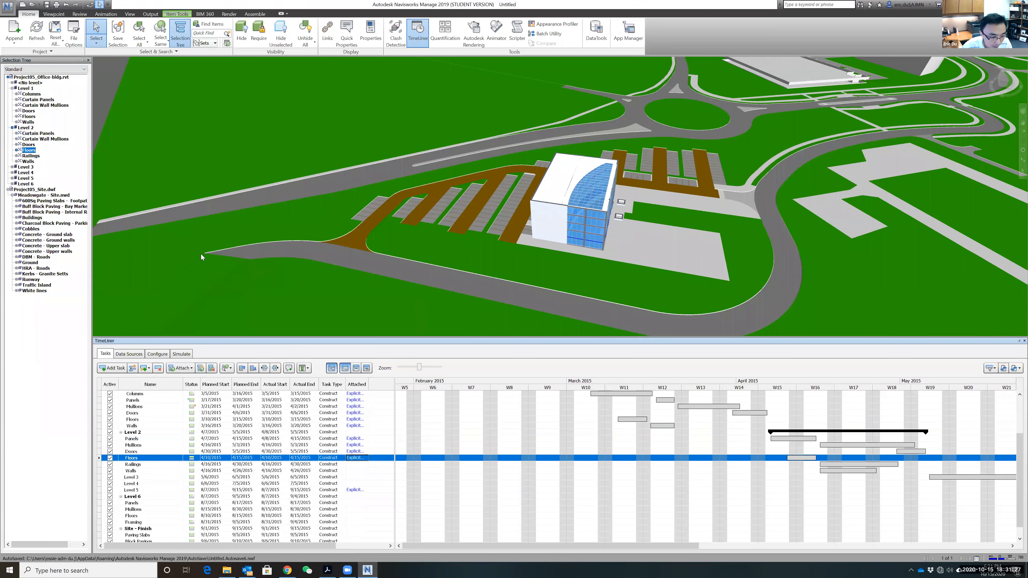
Step: Attach Level 2's Railings to the Level 2 Railings task and its Walls to the Walls task
{"action": "left_click", "coordinate": [33, 156]}
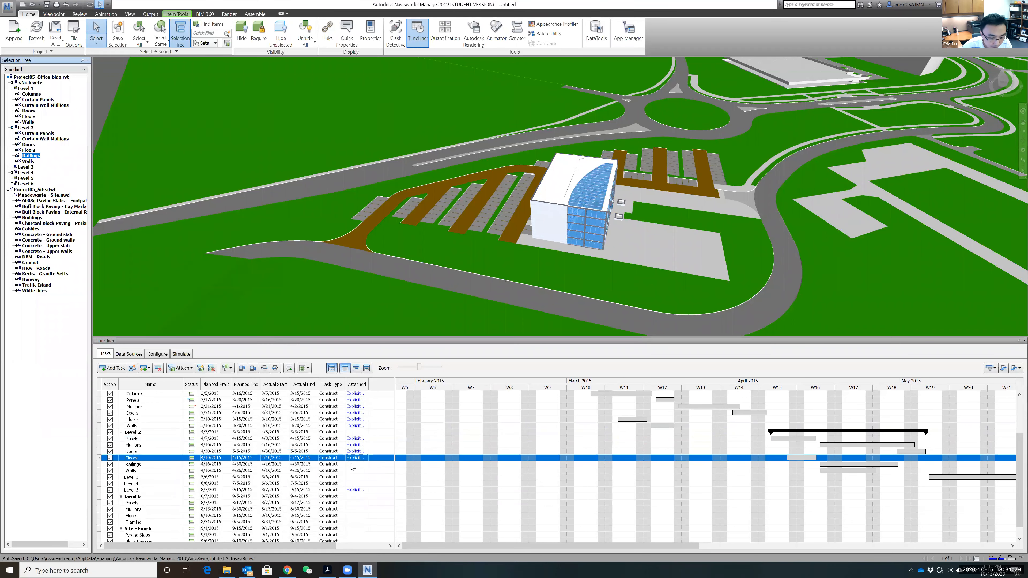
{"action": "left_click", "coordinate": [350, 465]}
{"action": "right_click", "coordinate": [357, 464]}
{"action": "left_click", "coordinate": [378, 464]}
{"action": "left_click", "coordinate": [32, 161]}
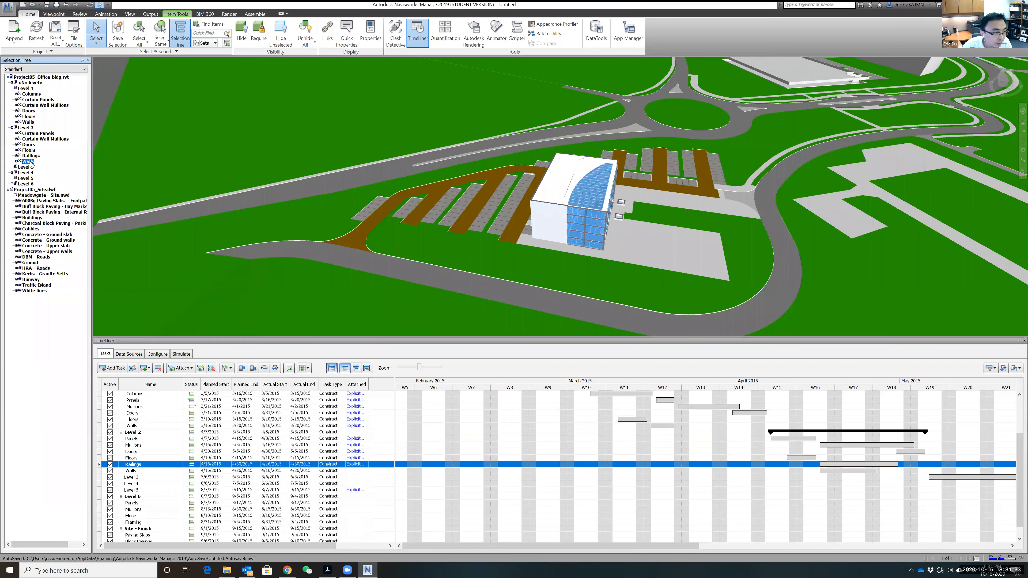
{"action": "right_click", "coordinate": [356, 471]}
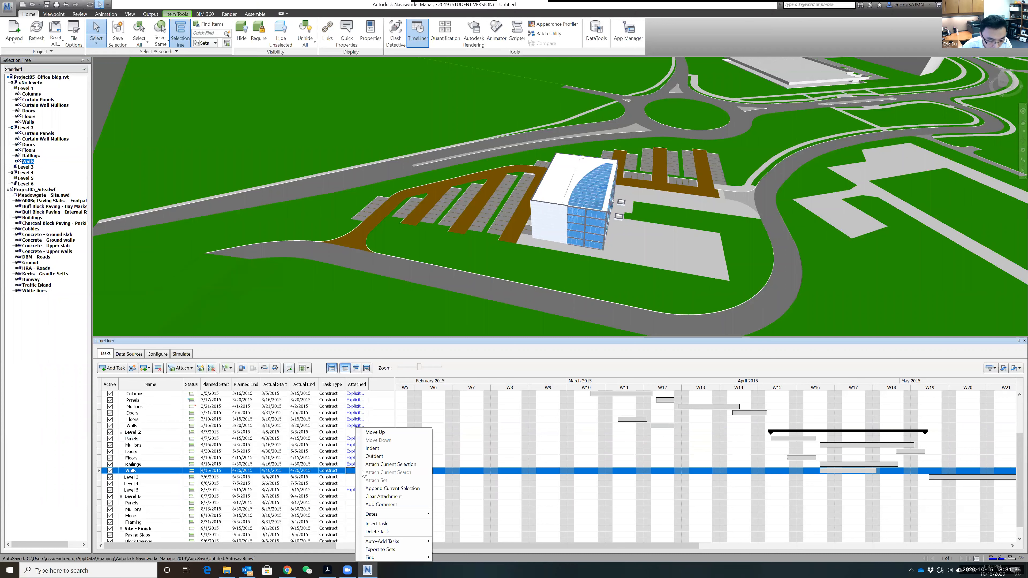
{"action": "left_click", "coordinate": [387, 467]}
Step: Collapse Level 2 and expand Level 3 in the Selection Tree, and select the Level 4 task in TimeLiner
{"action": "scroll", "coordinate": [381, 466], "scroll_direction": "down", "scroll_amount": 1}
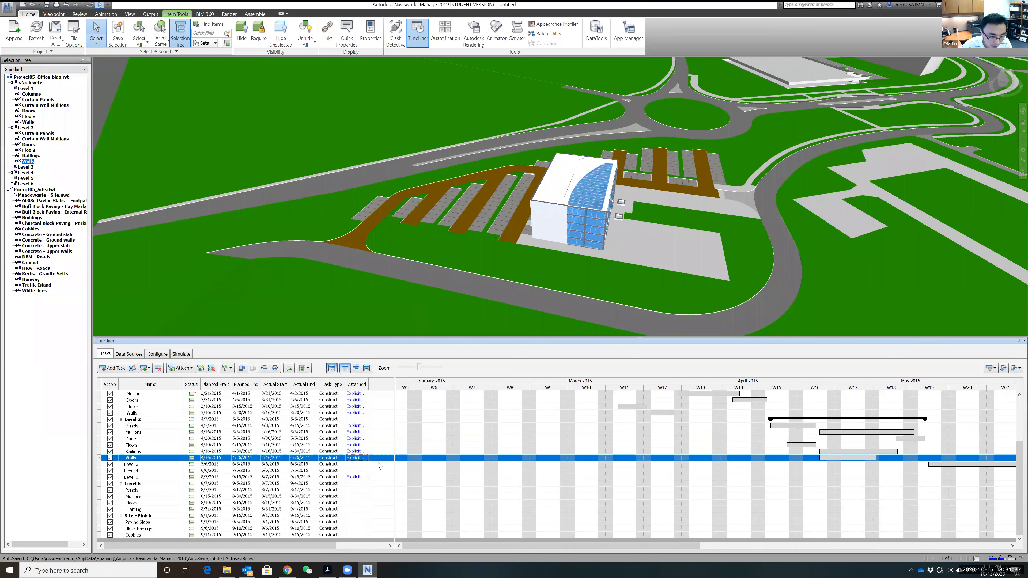
{"action": "left_click", "coordinate": [13, 127]}
{"action": "left_click", "coordinate": [12, 134]}
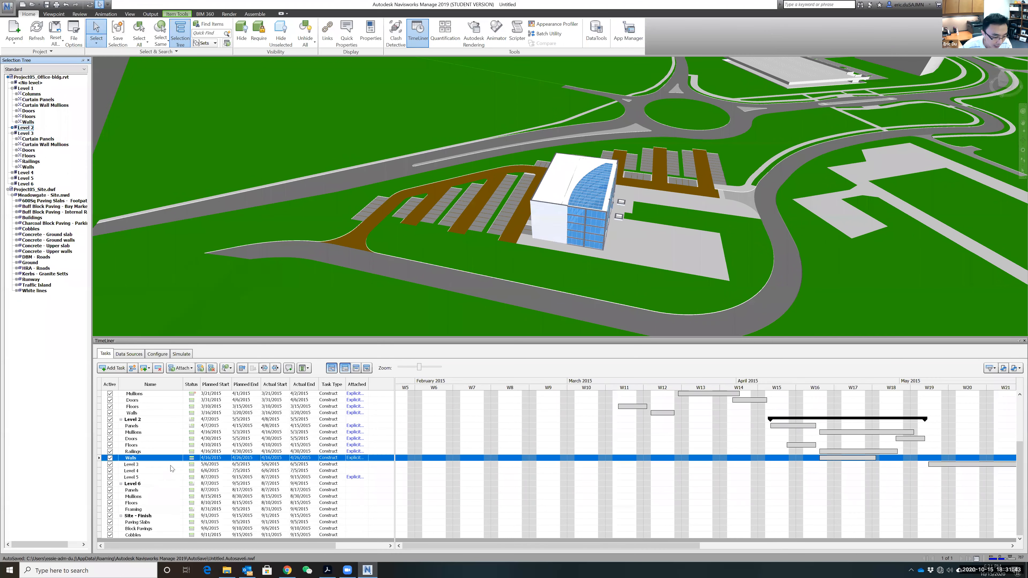
{"action": "left_click", "coordinate": [148, 472]}
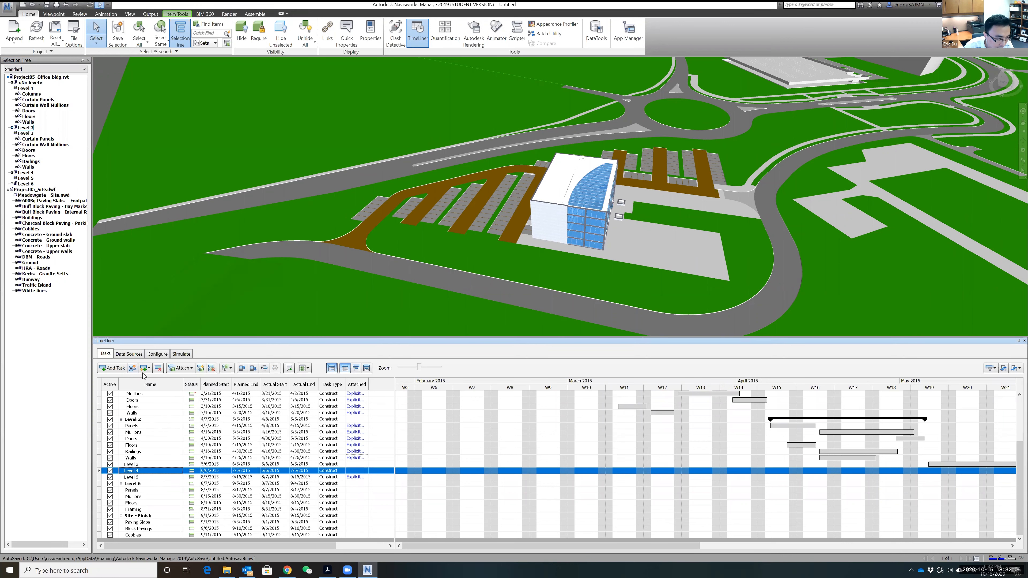
Step: Insert six new tasks directly above Level 4 in the TimeLiner task list
{"action": "left_click", "coordinate": [132, 368]}
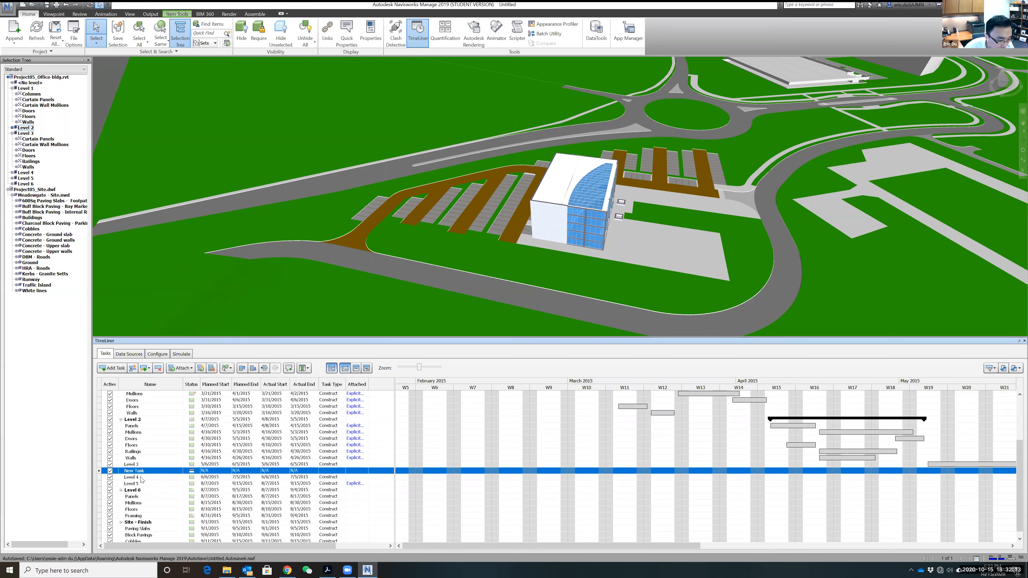
{"action": "left_click", "coordinate": [132, 368]}
{"action": "left_click", "coordinate": [133, 368]}
{"action": "left_click", "coordinate": [132, 368]}
{"action": "left_click", "coordinate": [132, 368]}
{"action": "left_click", "coordinate": [132, 368]}
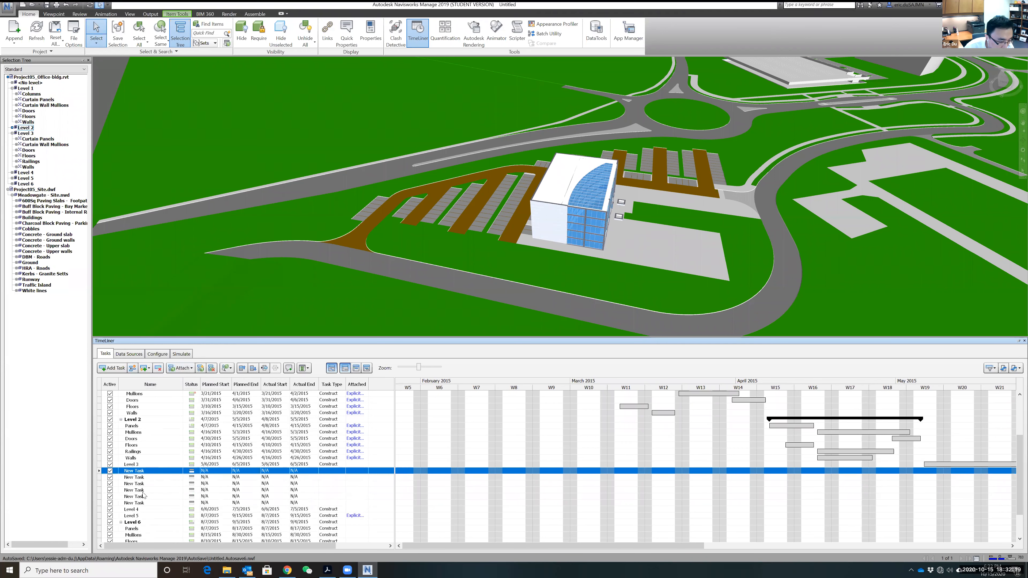
Step: Name the first three new tasks below Level 3 Panels, mullions and doors
{"action": "left_click", "coordinate": [141, 471]}
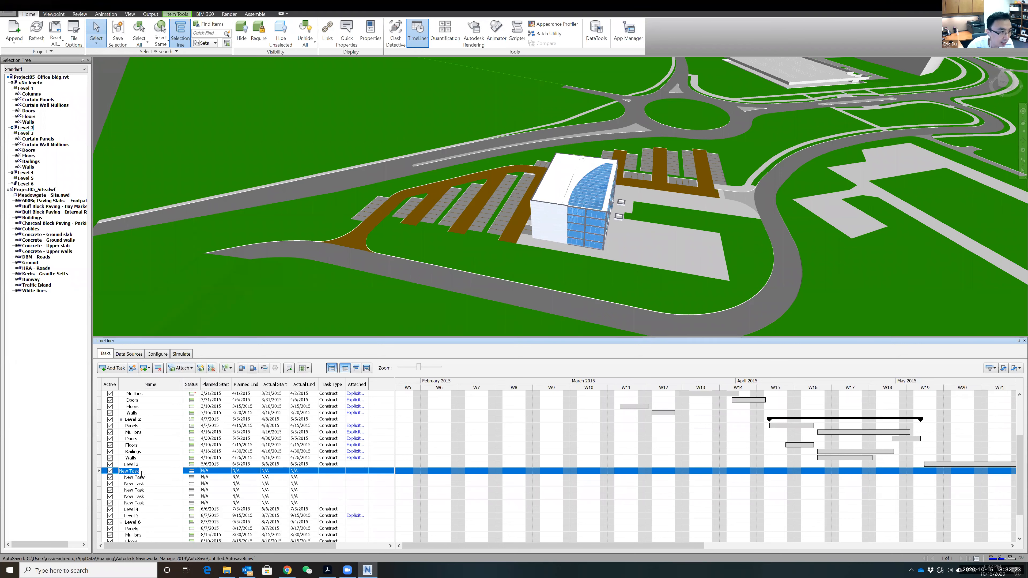
{"action": "type", "text": "Panels"}
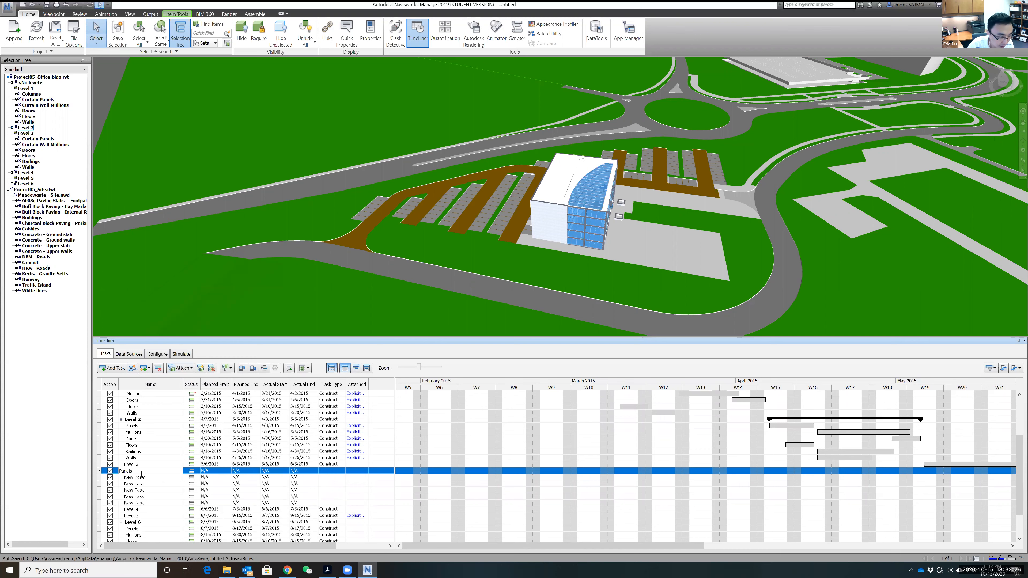
{"action": "key", "text": "Return"}
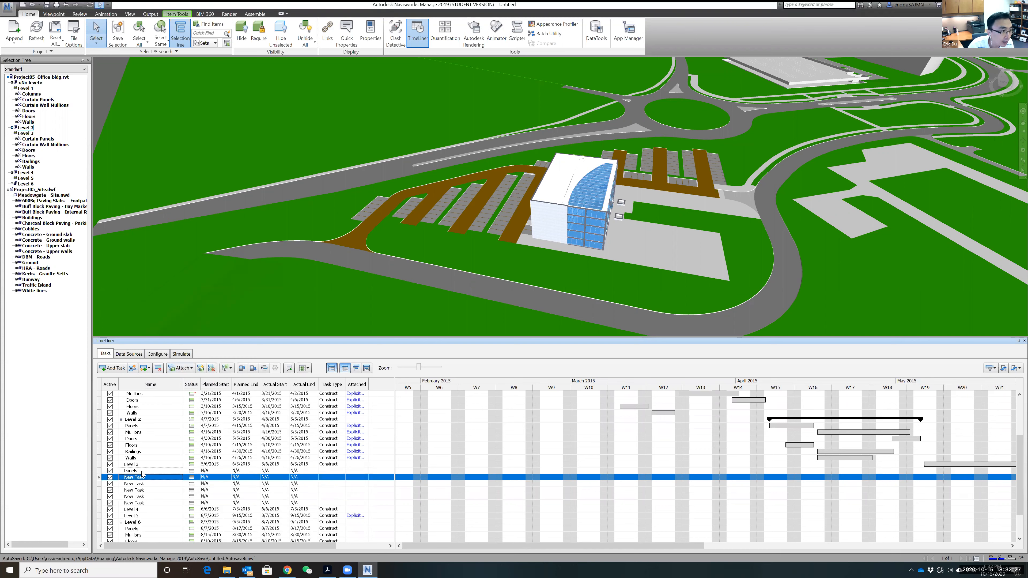
{"action": "type", "text": "m"}
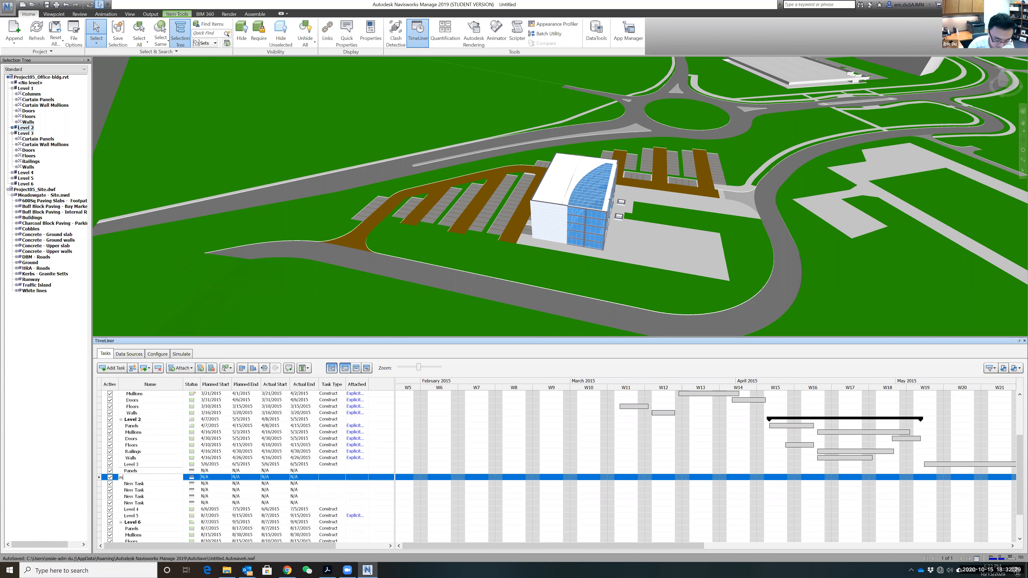
{"action": "type", "text": "ullions"}
{"action": "key", "text": "Return"}
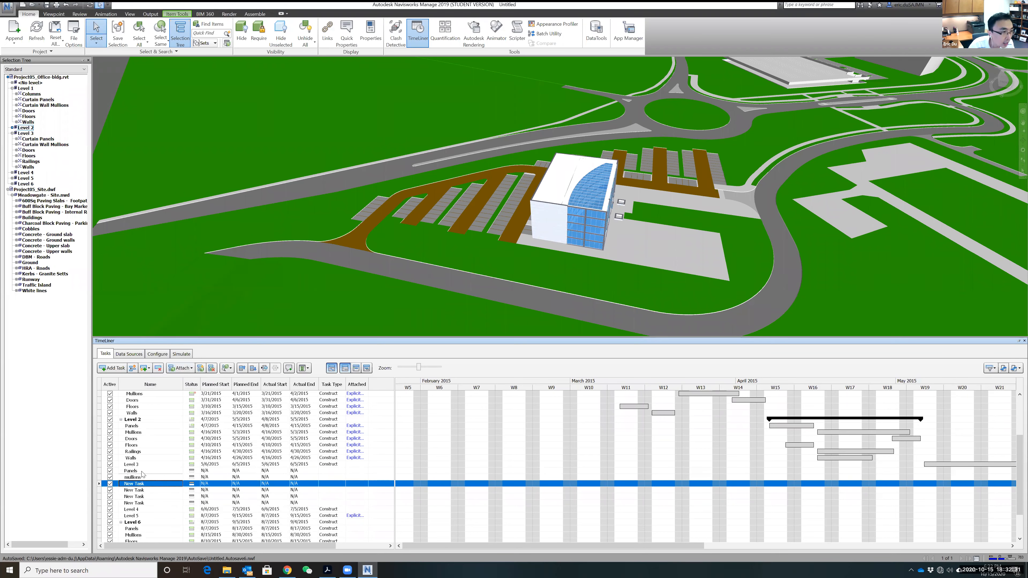
{"action": "type", "text": "doors"}
{"action": "key", "text": "Return"}
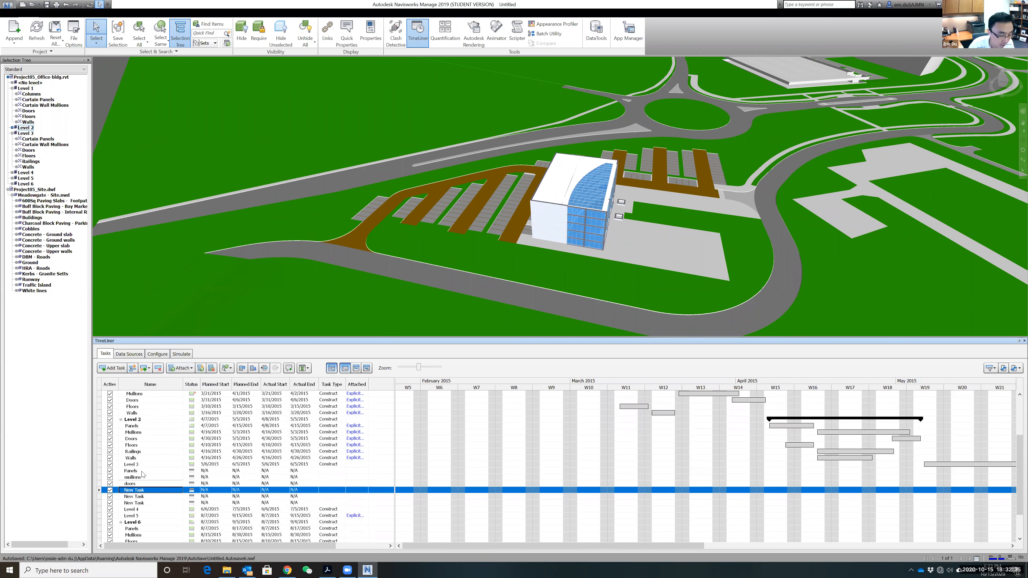
Step: Name the remaining three new tasks above Level 4 floors, railings and walls
{"action": "type", "text": "floors"}
{"action": "key", "text": "Return"}
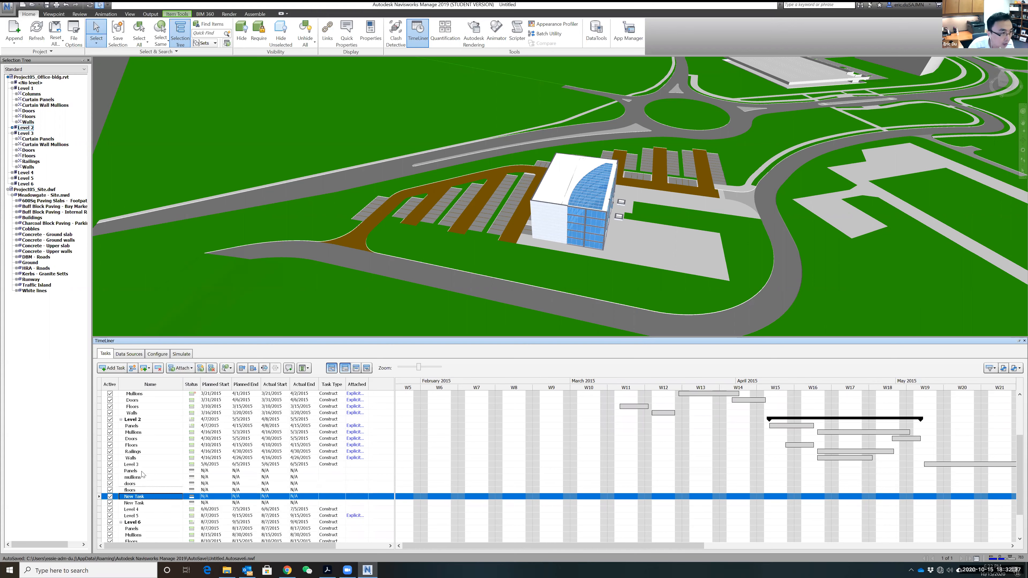
{"action": "type", "text": "railings"}
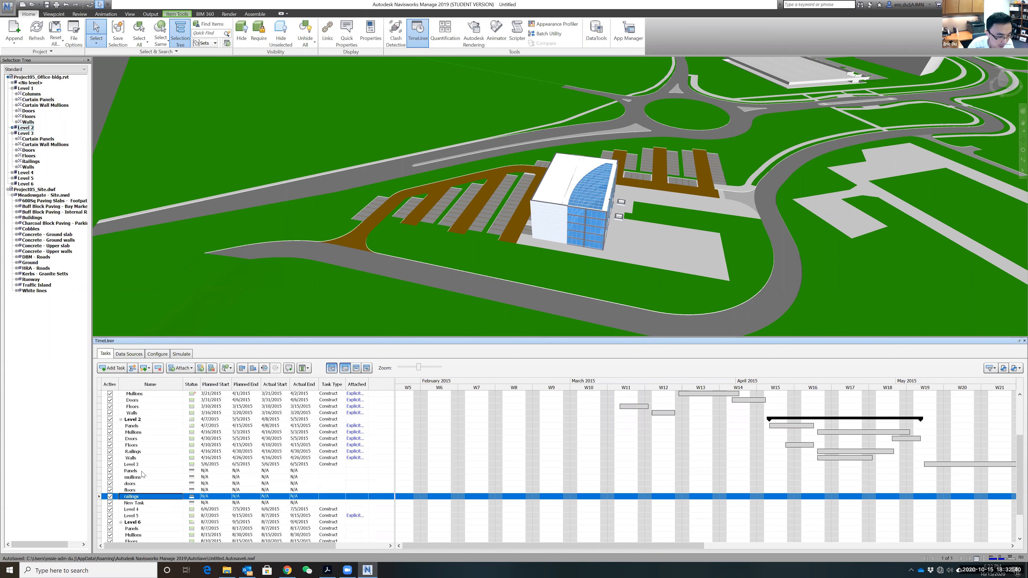
{"action": "key", "text": "Return"}
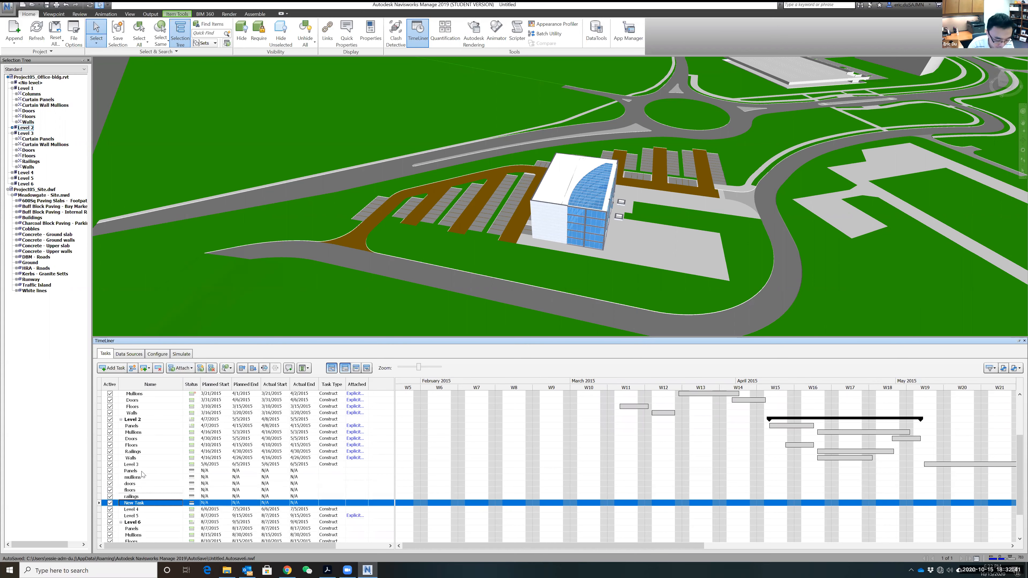
{"action": "type", "text": "walls"}
{"action": "key", "text": "Return"}
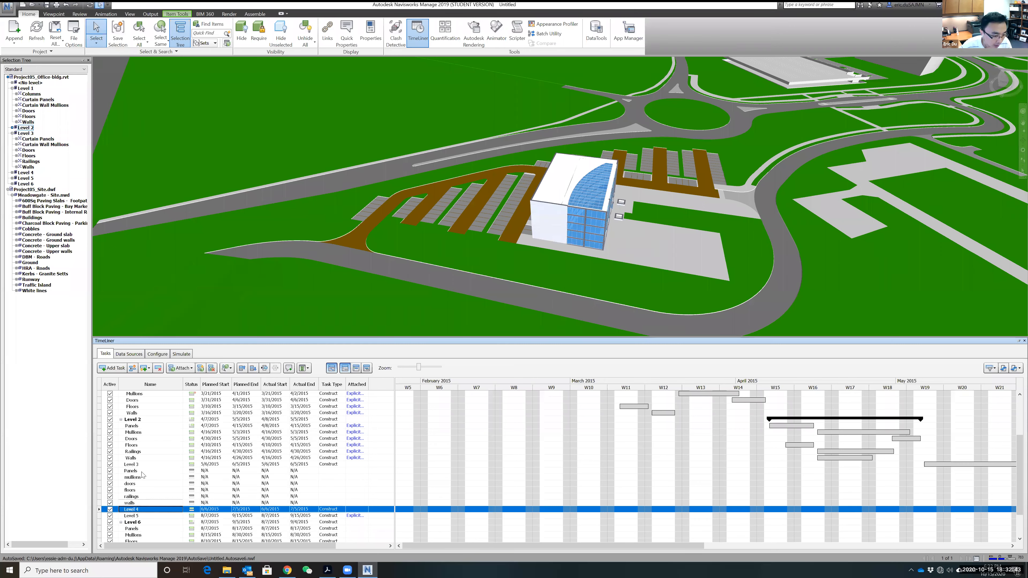
Step: Indent the six tasks from Panels to walls so they become subtasks of Level 3
{"action": "left_click", "coordinate": [142, 471]}
{"action": "left_click", "coordinate": [147, 504], "text": "shift"}
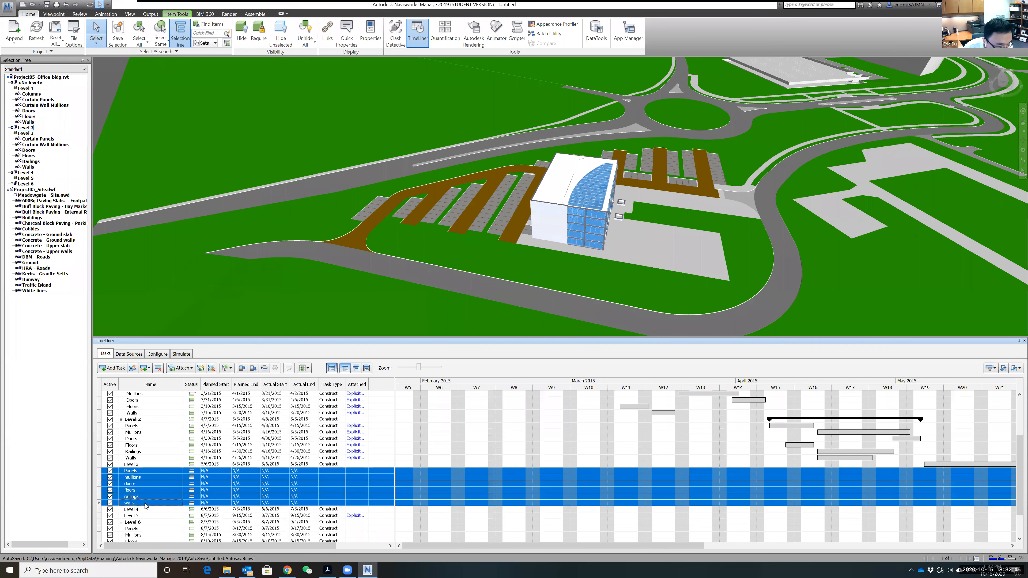
{"action": "left_click", "coordinate": [265, 369]}
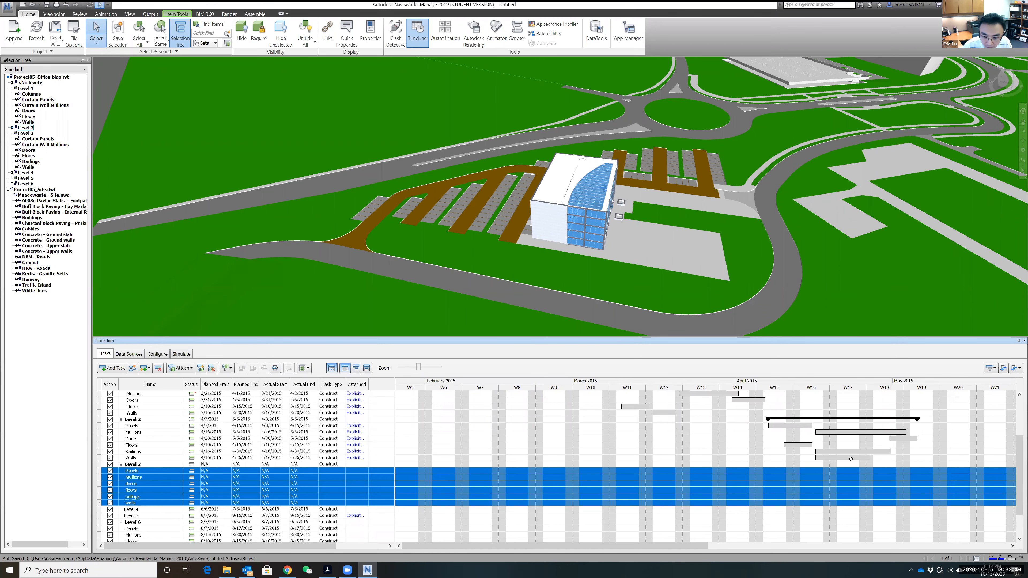
{"action": "mouse_move", "coordinate": [589, 549]}
{"action": "left_mouse_down"}
{"action": "mouse_move", "coordinate": [954, 543]}
{"action": "mouse_move", "coordinate": [575, 549]}
{"action": "left_mouse_up"}
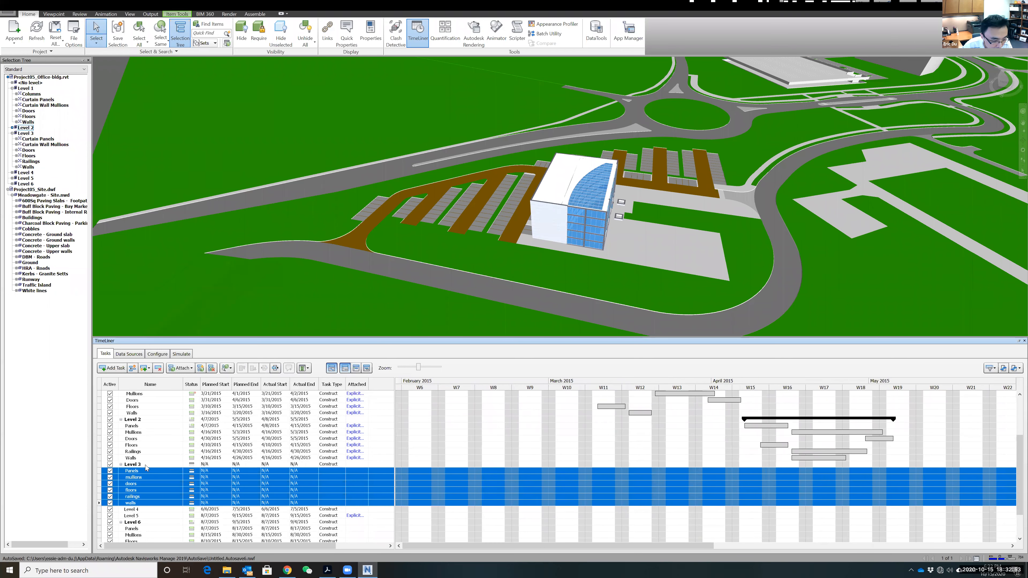
{"action": "left_click", "coordinate": [170, 465]}
{"action": "left_click_drag", "start_coordinate": [142, 472], "coordinate": [148, 501]}
Step: Set the Level 3 Panels task's planned start to 5/15/2015 and its planned end to 10/15/2015
{"action": "left_click", "coordinate": [144, 472]}
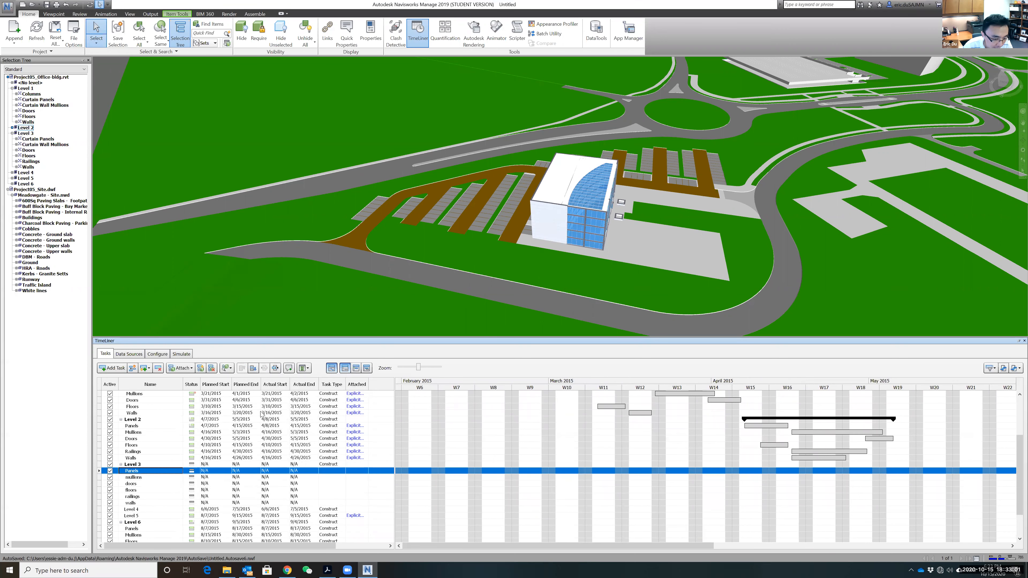
{"action": "left_click", "coordinate": [217, 466]}
{"action": "double_click", "coordinate": [214, 472]}
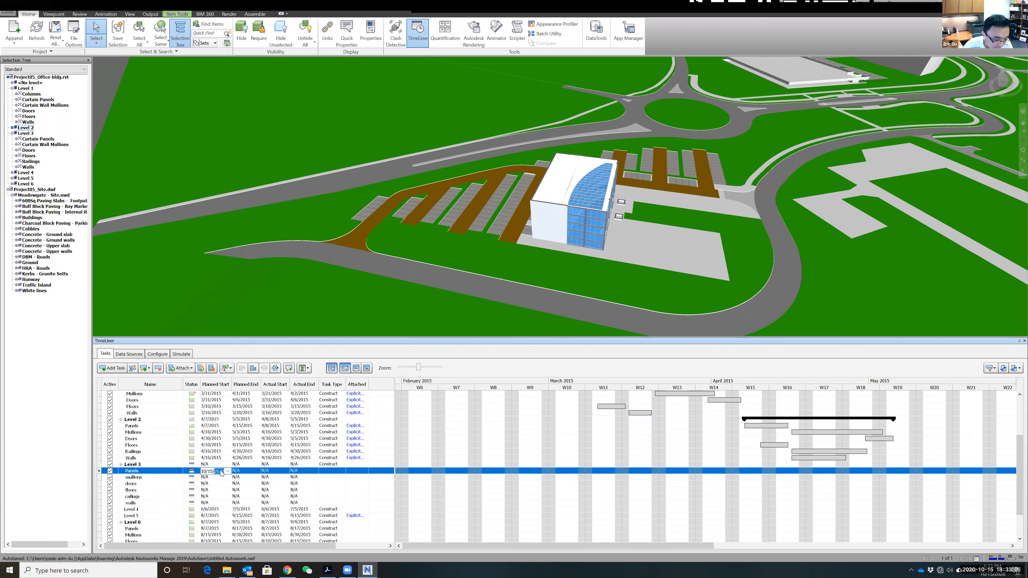
{"action": "left_click", "coordinate": [220, 472]}
{"action": "left_click", "coordinate": [206, 471]}
{"action": "type", "text": "5"}
{"action": "left_click", "coordinate": [219, 472]}
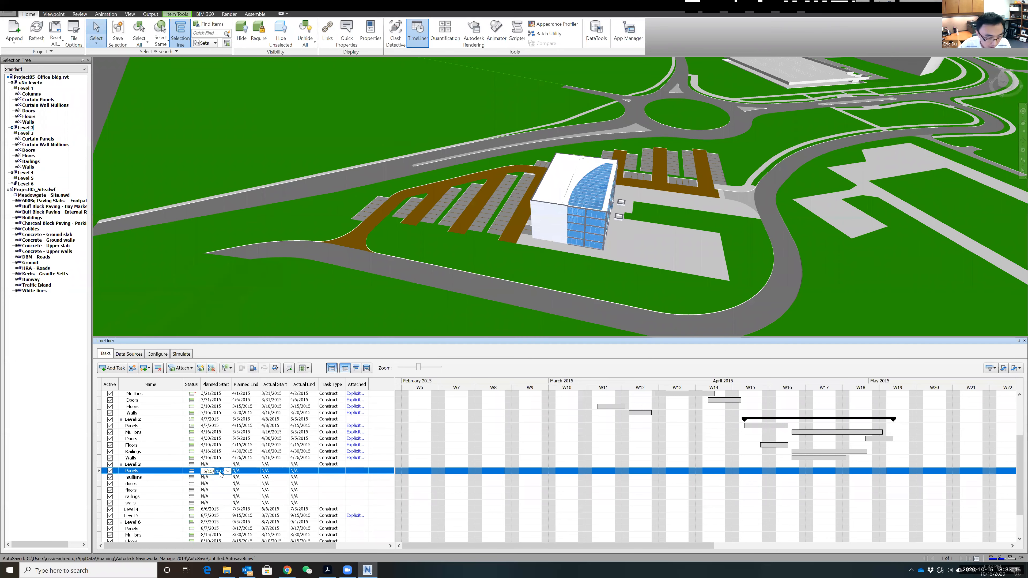
{"action": "type", "text": "2015"}
{"action": "left_click", "coordinate": [243, 471]}
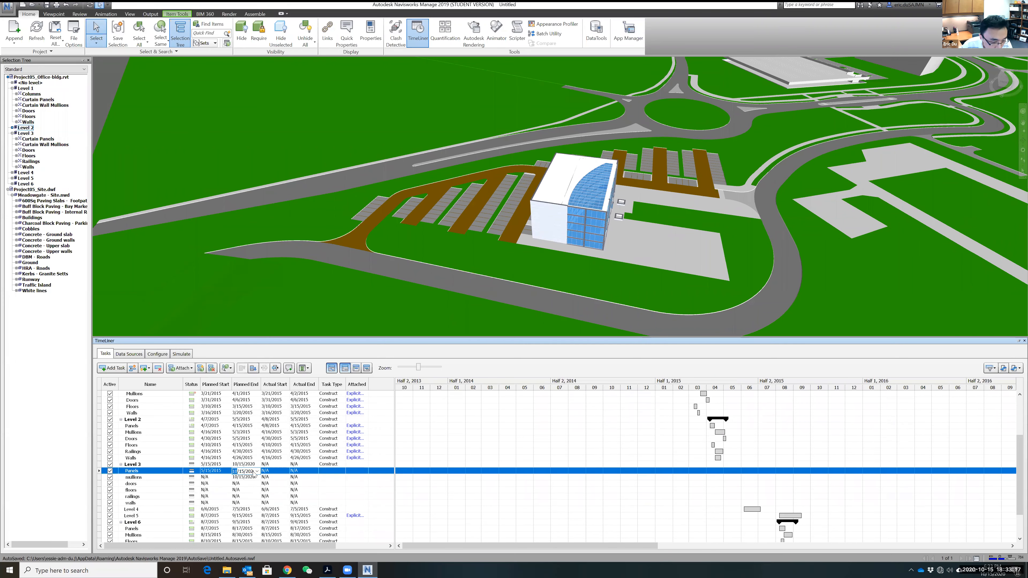
{"action": "left_click", "coordinate": [242, 471]}
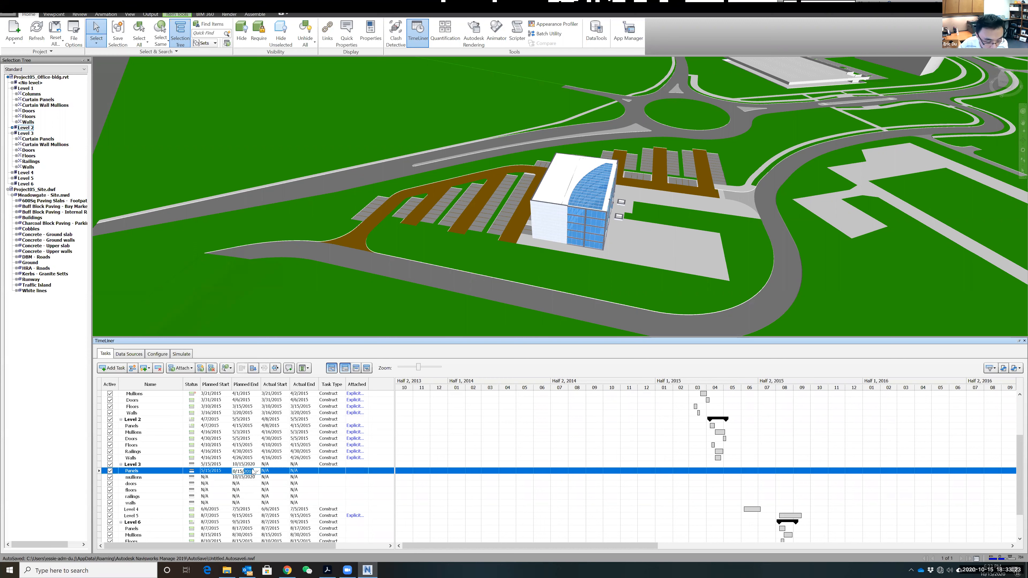
{"action": "left_click", "coordinate": [248, 478]}
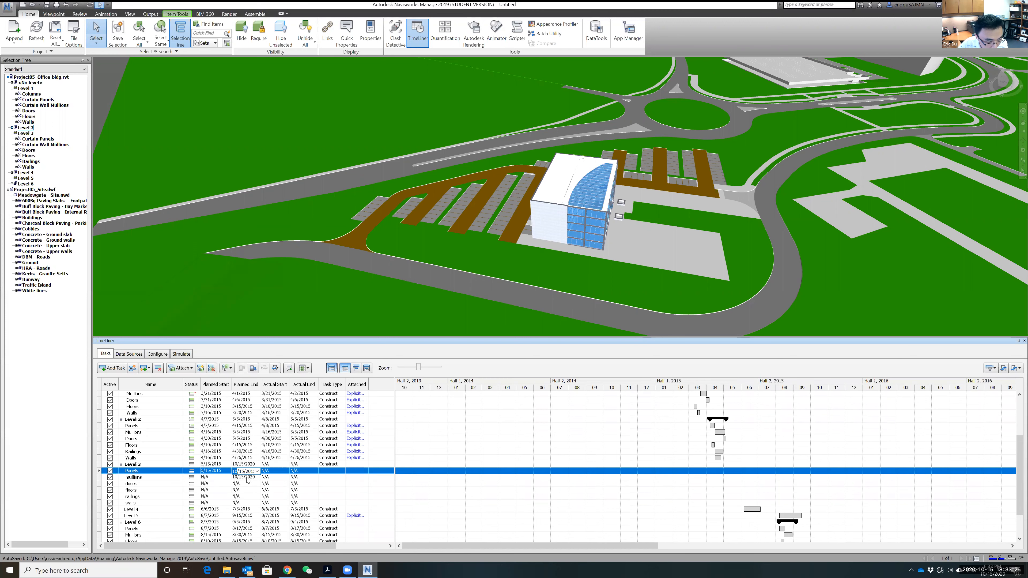
Step: Set both the planned start and planned end of the Level 3 mullions and doors tasks to 10/15/2015
{"action": "left_click", "coordinate": [211, 478]}
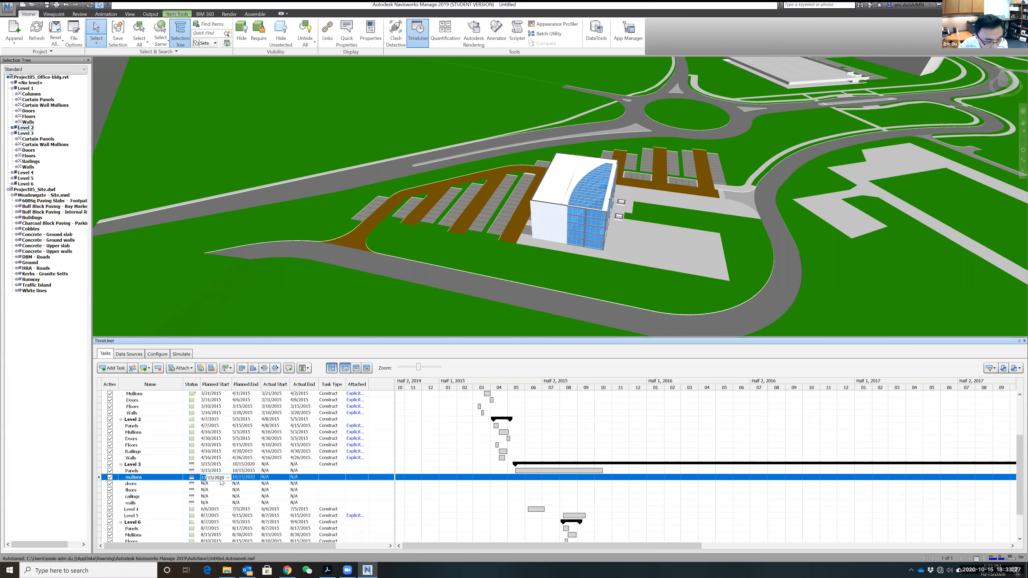
{"action": "type", "text": "15"}
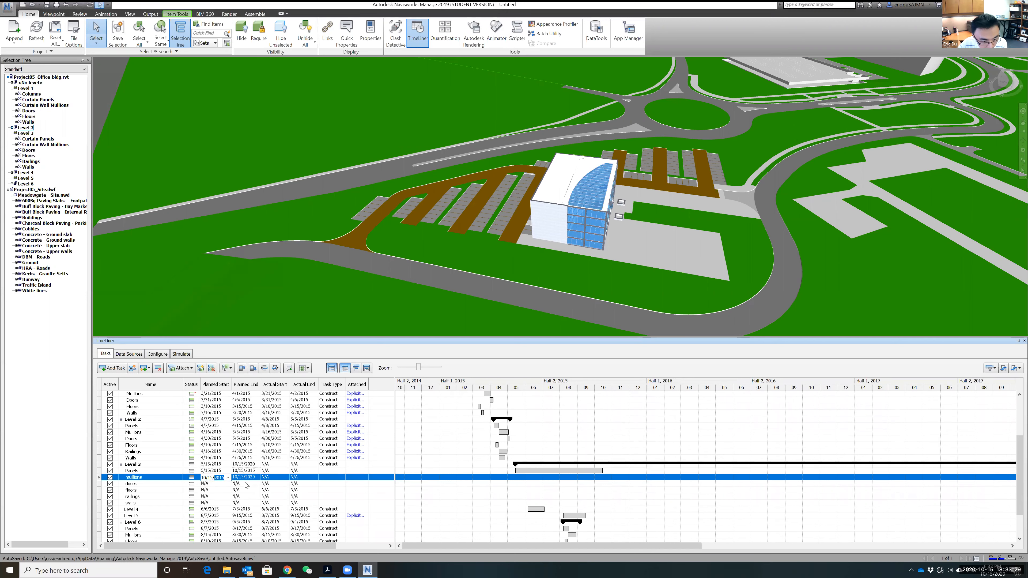
{"action": "left_click", "coordinate": [248, 478]}
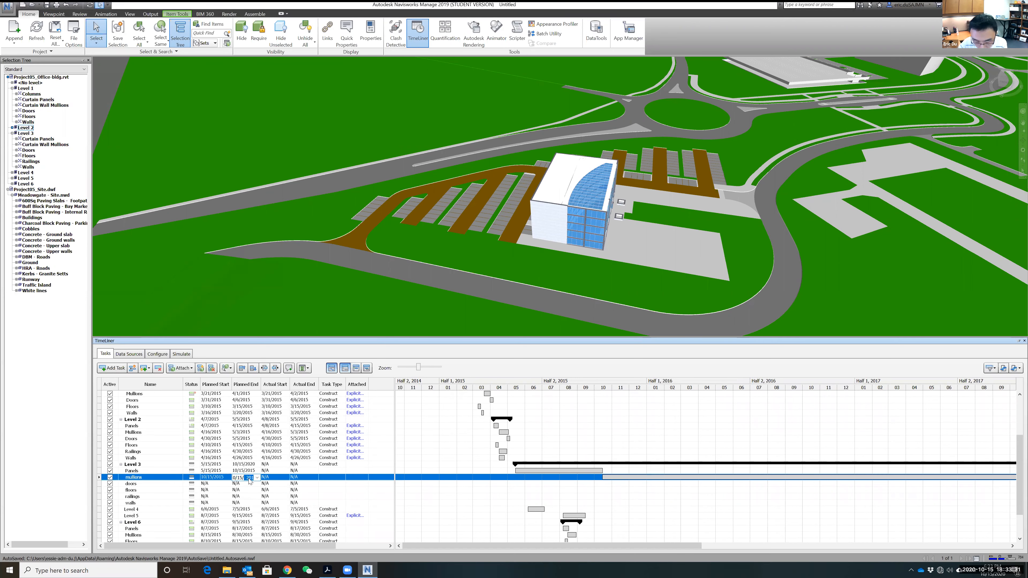
{"action": "left_click", "coordinate": [209, 484]}
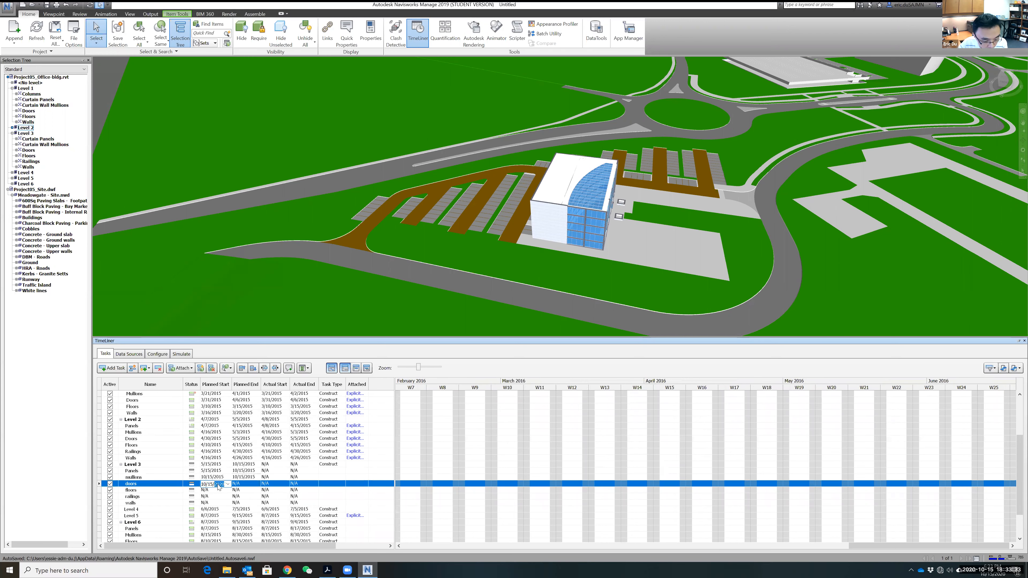
{"action": "type", "text": "2015"}
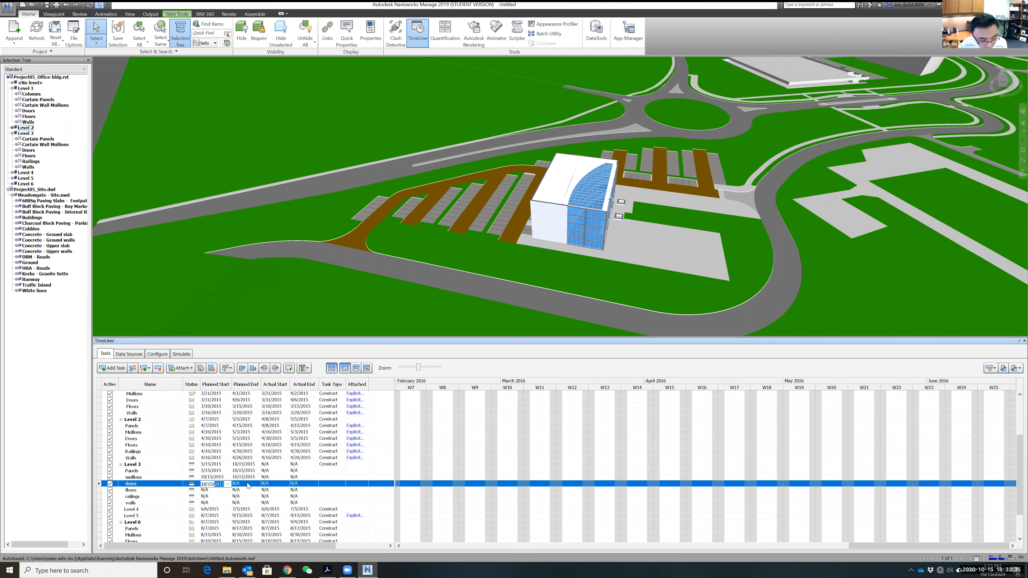
{"action": "left_click", "coordinate": [250, 484]}
{"action": "type", "text": "2015"}
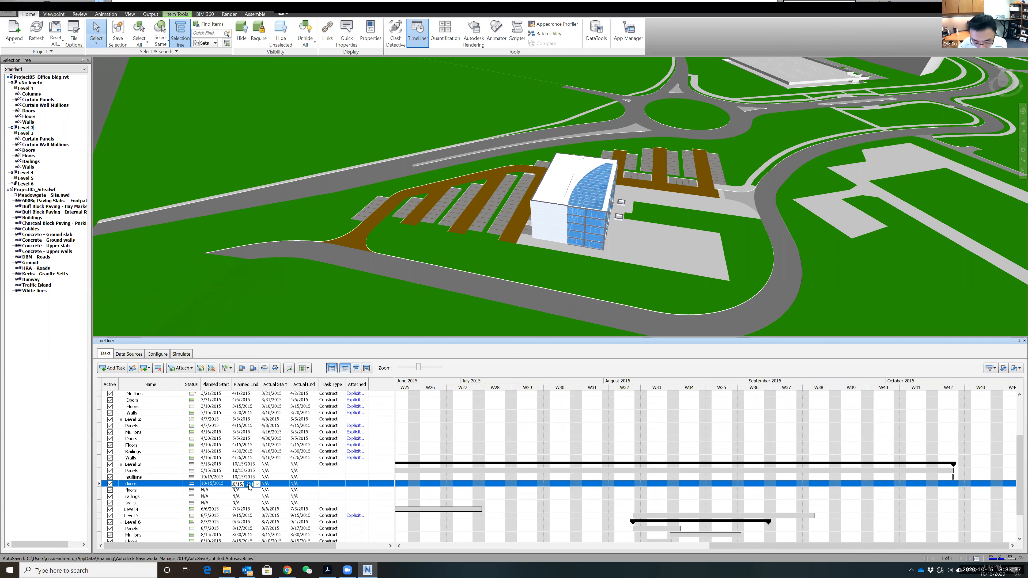
Step: Set both the planned start and planned end of the Level 3 floors and railings tasks to 10/15/2015
{"action": "left_click", "coordinate": [207, 490]}
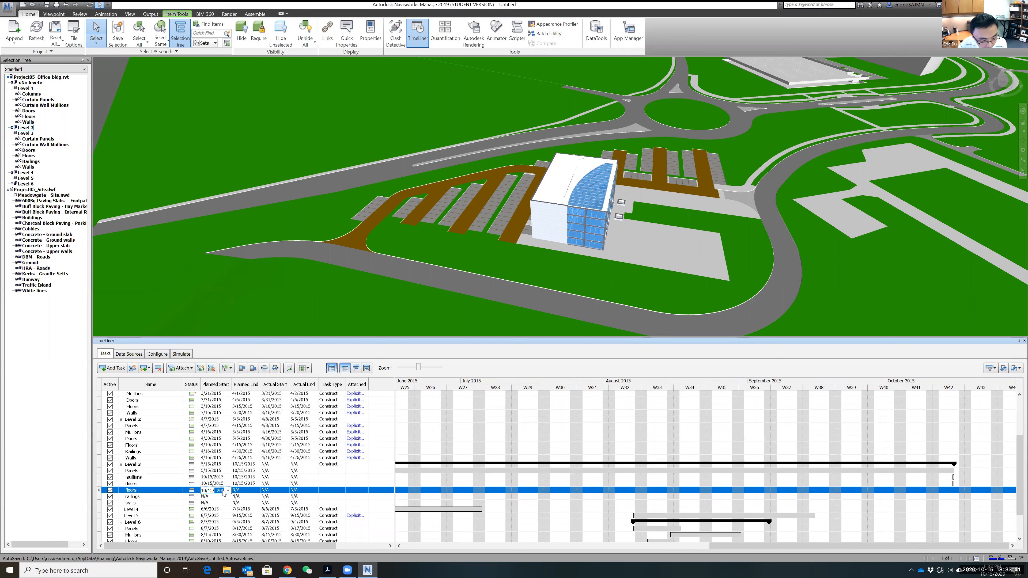
{"action": "left_click", "coordinate": [246, 491]}
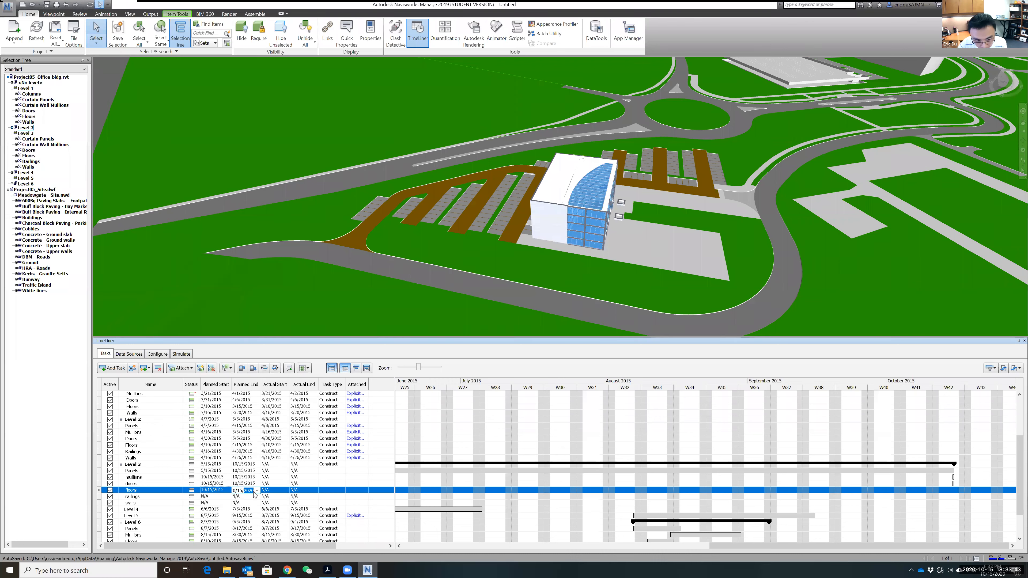
{"action": "type", "text": "2015"}
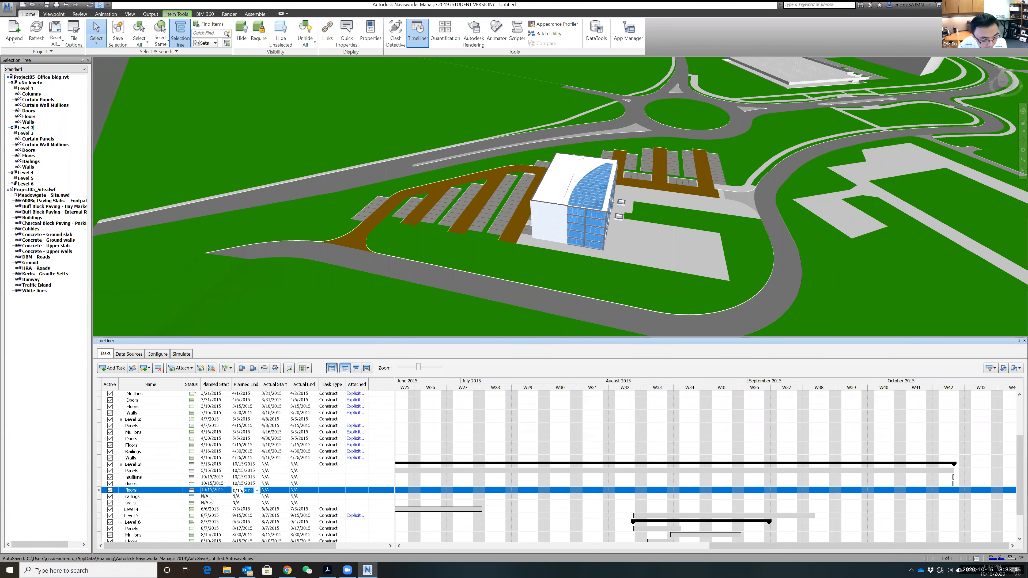
{"action": "left_click", "coordinate": [210, 497]}
{"action": "left_click", "coordinate": [247, 497]}
{"action": "type", "text": "2015"}
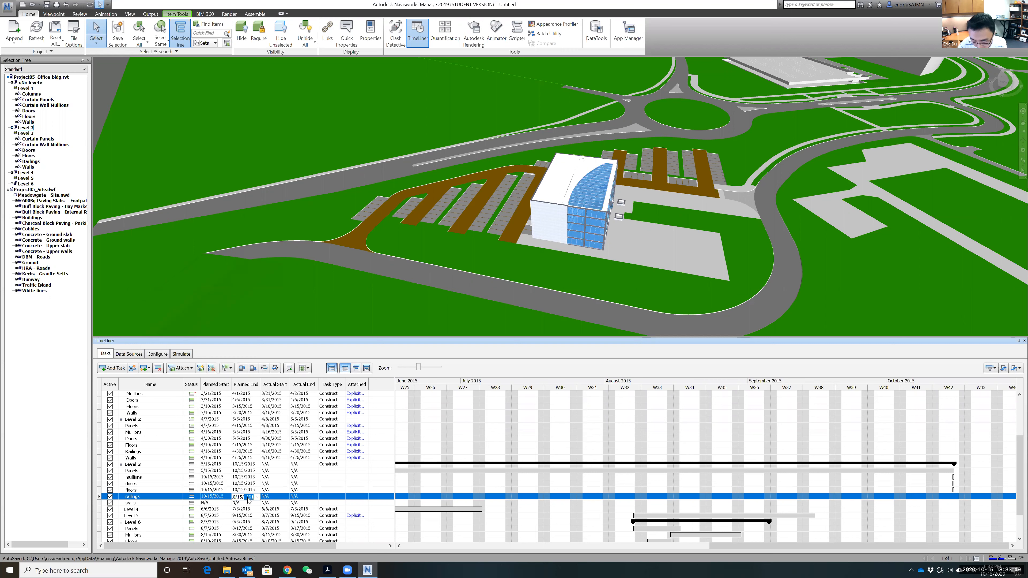
Step: Set both the planned start and planned end of the Level 3 walls task to 10/15/2015
{"action": "left_click", "coordinate": [215, 505]}
{"action": "left_click", "coordinate": [215, 505]}
{"action": "left_click", "coordinate": [217, 504]}
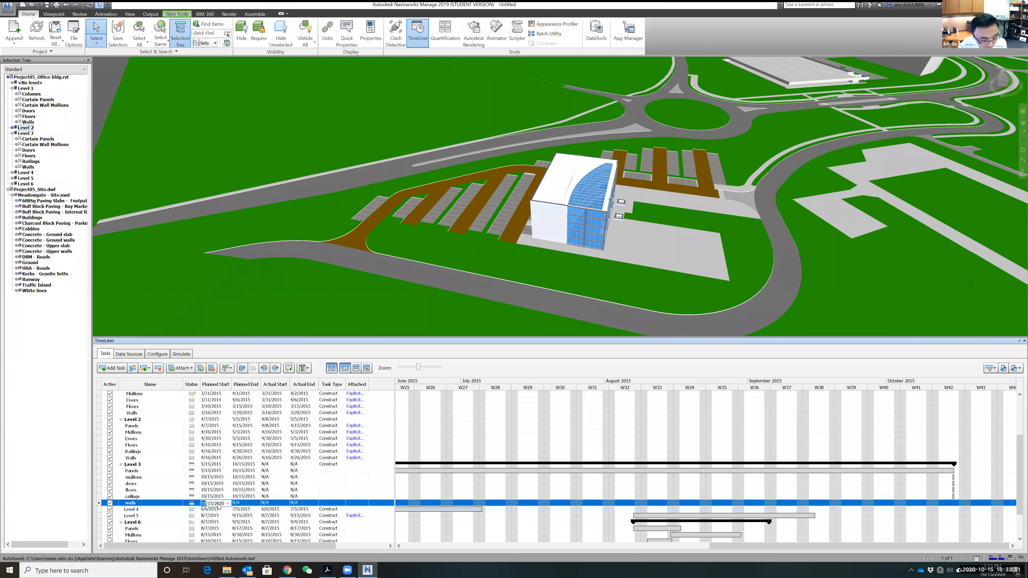
{"action": "type", "text": "2015"}
{"action": "left_click", "coordinate": [250, 504]}
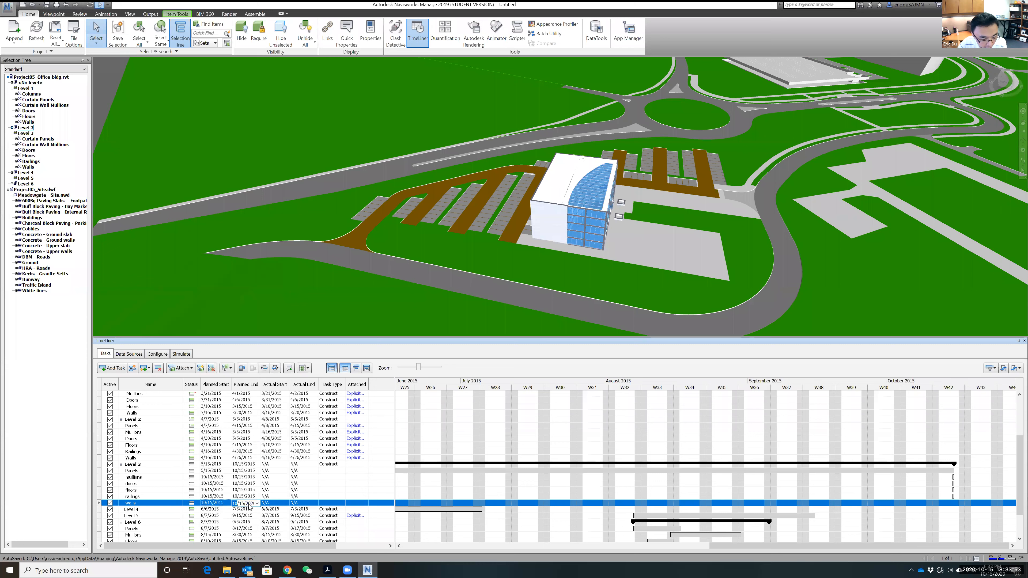
{"action": "left_click", "coordinate": [250, 504]}
{"action": "left_click", "coordinate": [257, 503]}
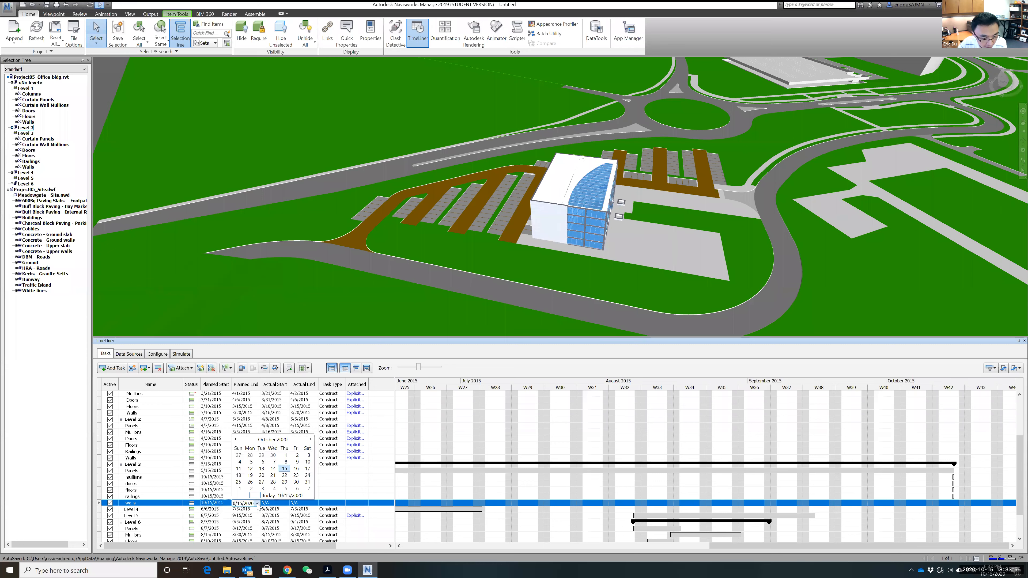
{"action": "left_click", "coordinate": [249, 504]}
{"action": "type", "text": "2"}
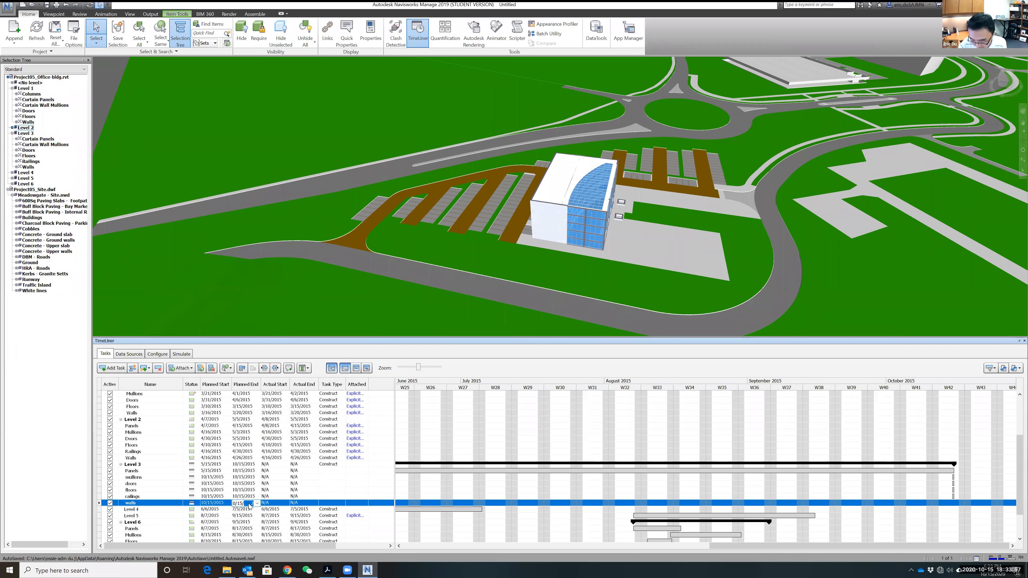
{"action": "type", "text": "015"}
{"action": "left_click", "coordinate": [245, 510]}
Step: Set the Level 3 mullions task's planned end to 10/25/2015
{"action": "left_click", "coordinate": [246, 503]}
{"action": "left_click", "coordinate": [245, 496]}
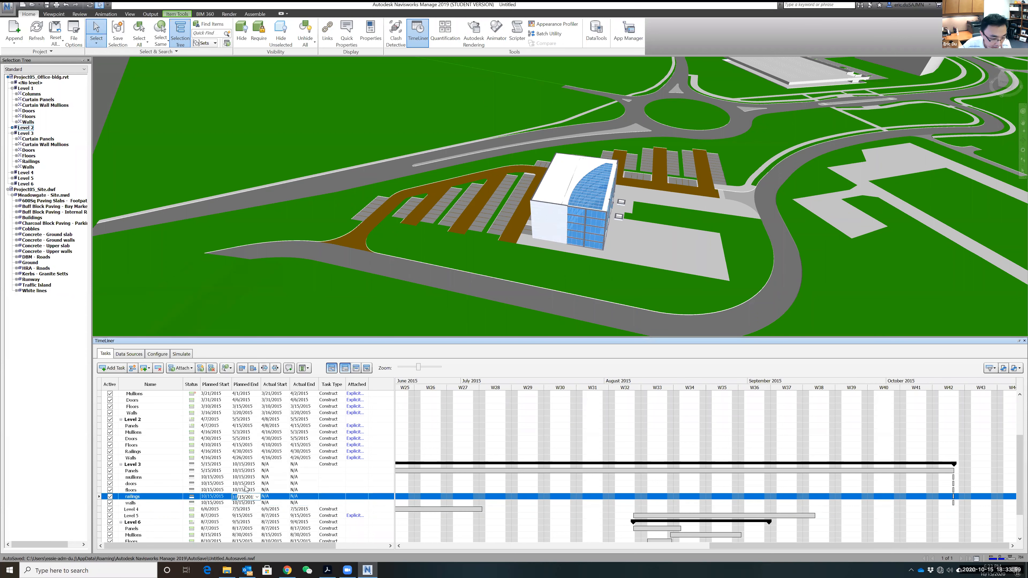
{"action": "left_click", "coordinate": [245, 477]}
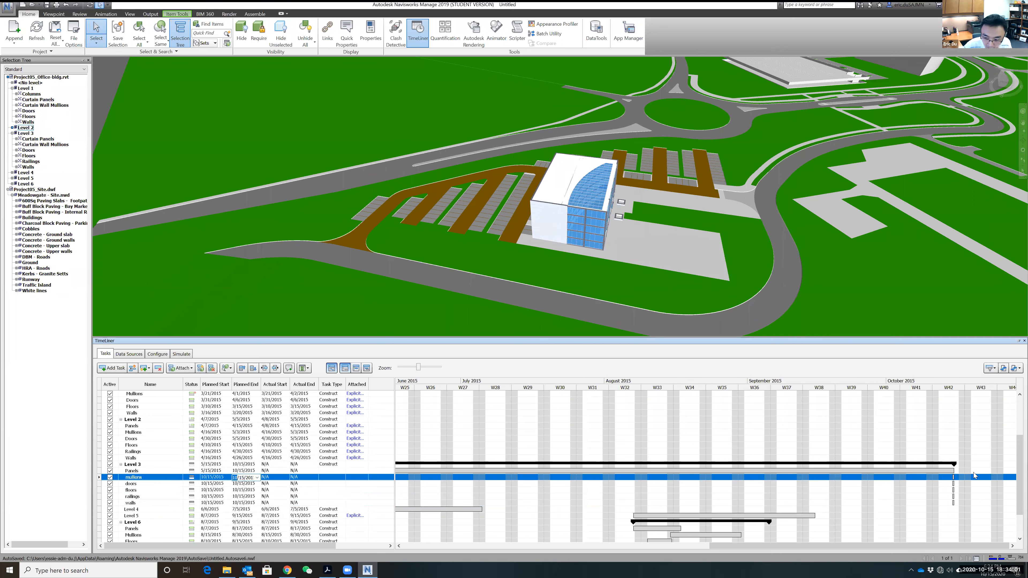
{"action": "left_click", "coordinate": [243, 490]}
{"action": "left_click", "coordinate": [240, 479]}
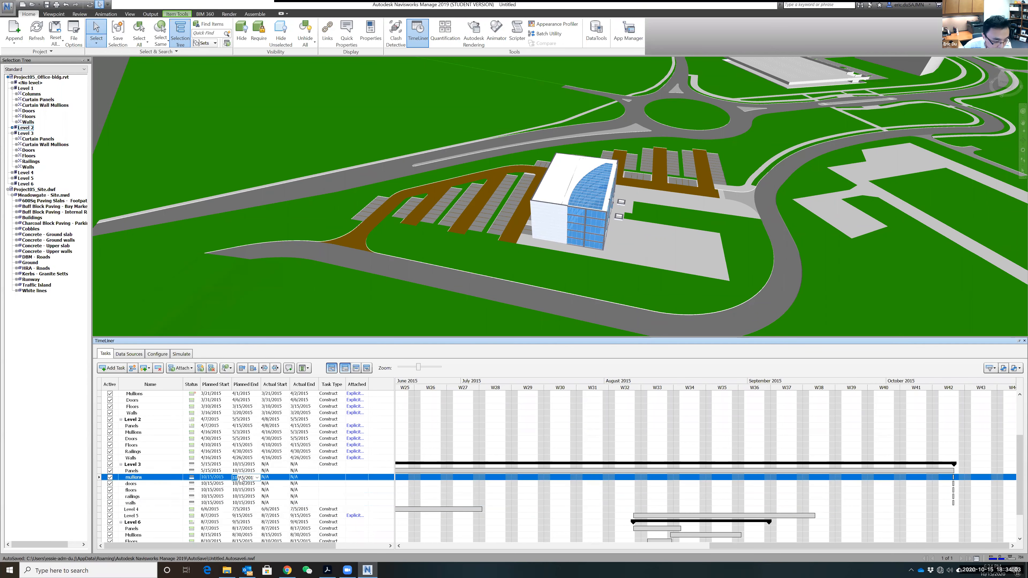
{"action": "left_click", "coordinate": [237, 472]}
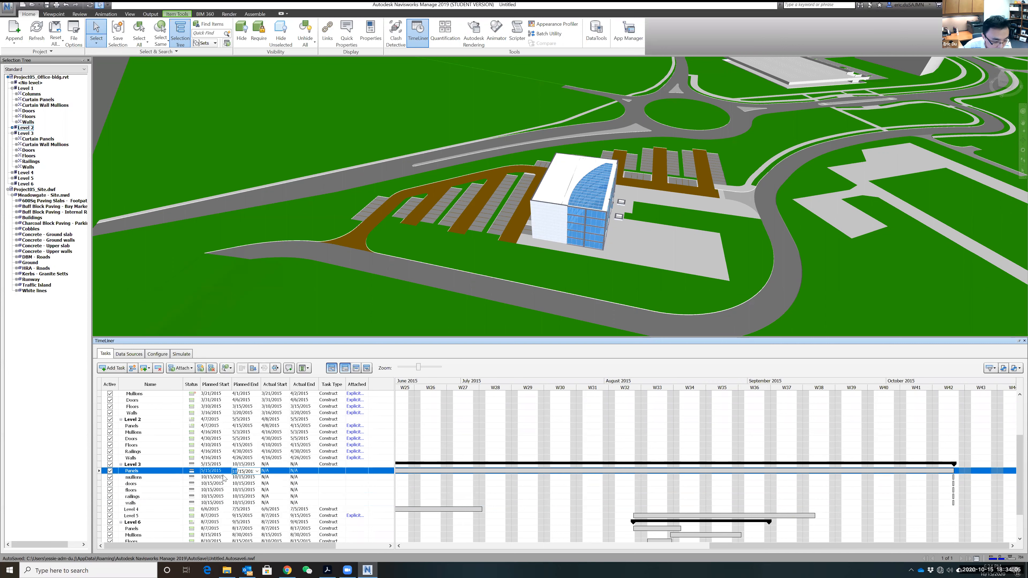
{"action": "left_click", "coordinate": [238, 478]}
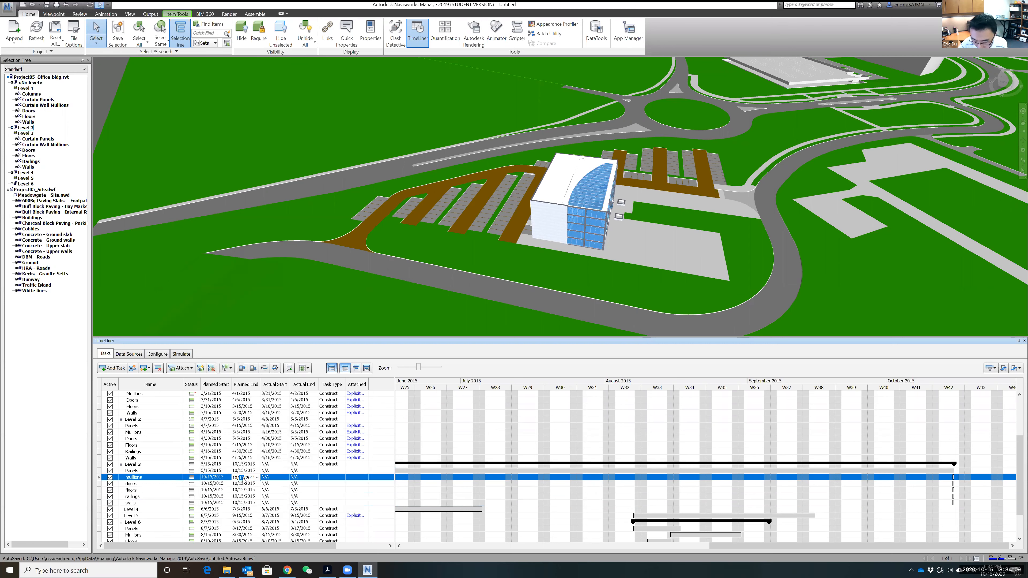
Step: Set the Level 3 doors task's planned start to 10/26/2015 and its planned end to 10/31/2015
{"action": "left_click", "coordinate": [210, 484]}
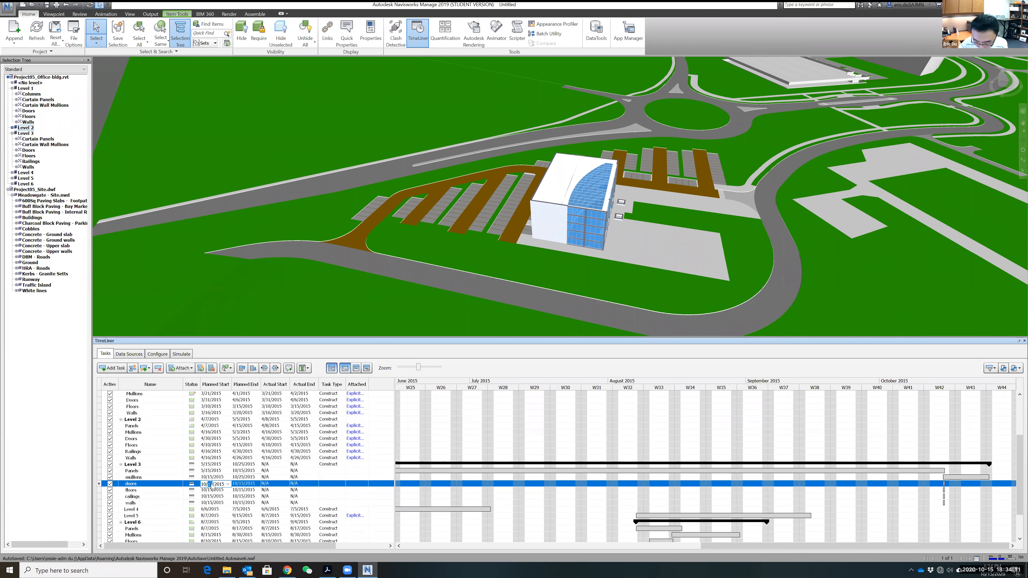
{"action": "type", "text": "26"}
{"action": "left_click", "coordinate": [243, 484]}
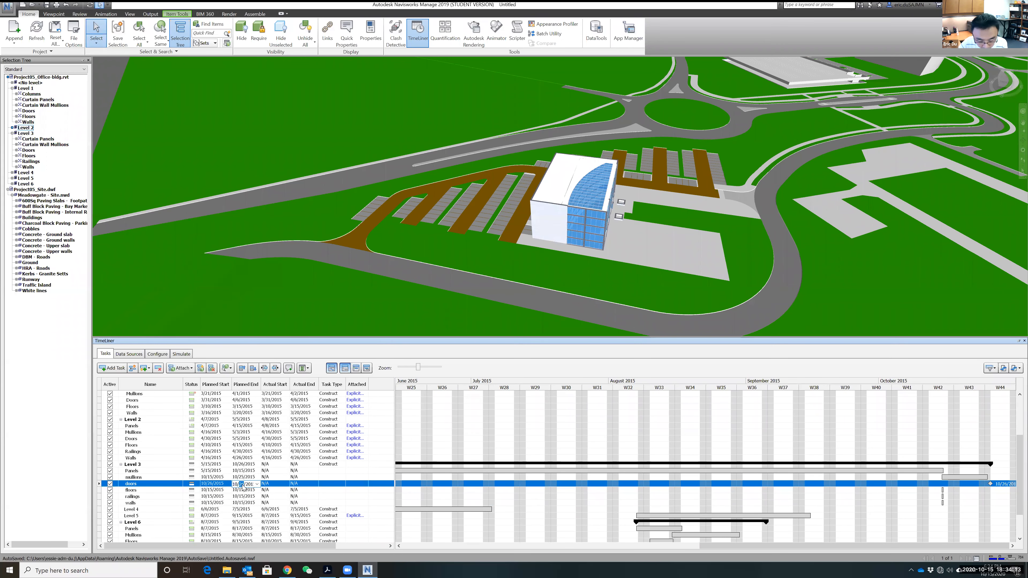
{"action": "type", "text": "31"}
Step: Move the planned start and planned end of the Level 3 floors task to 11/15/2015
{"action": "left_click", "coordinate": [211, 491]}
{"action": "key", "text": "Left"}
{"action": "type", "text": "11"}
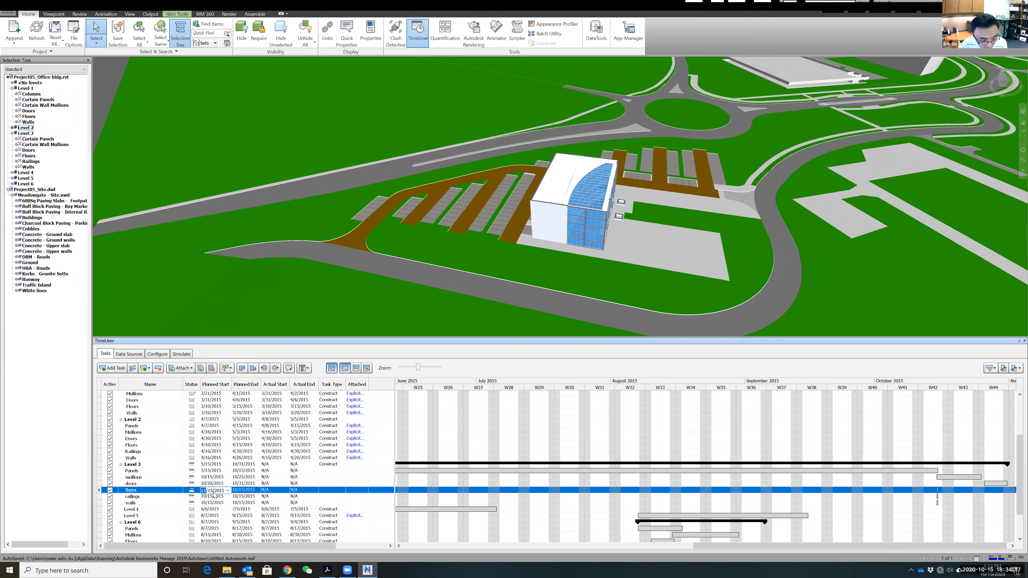
{"action": "key", "text": "Right"}
{"action": "type", "text": "15"}
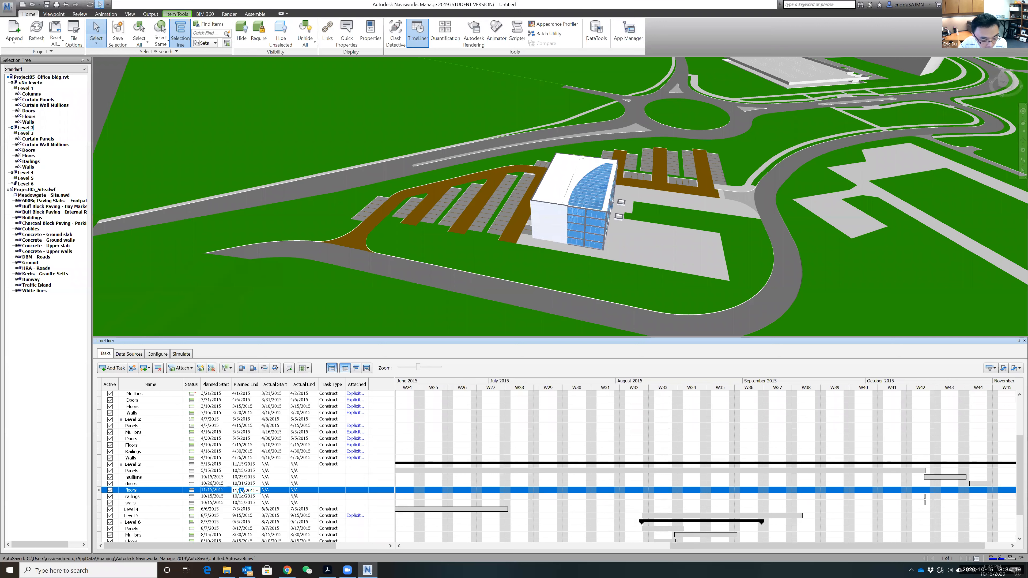
Step: Set the Level 3 railings task's planned start to 11/16/2015 and its planned end to 11/19/2015
{"action": "left_click", "coordinate": [207, 497]}
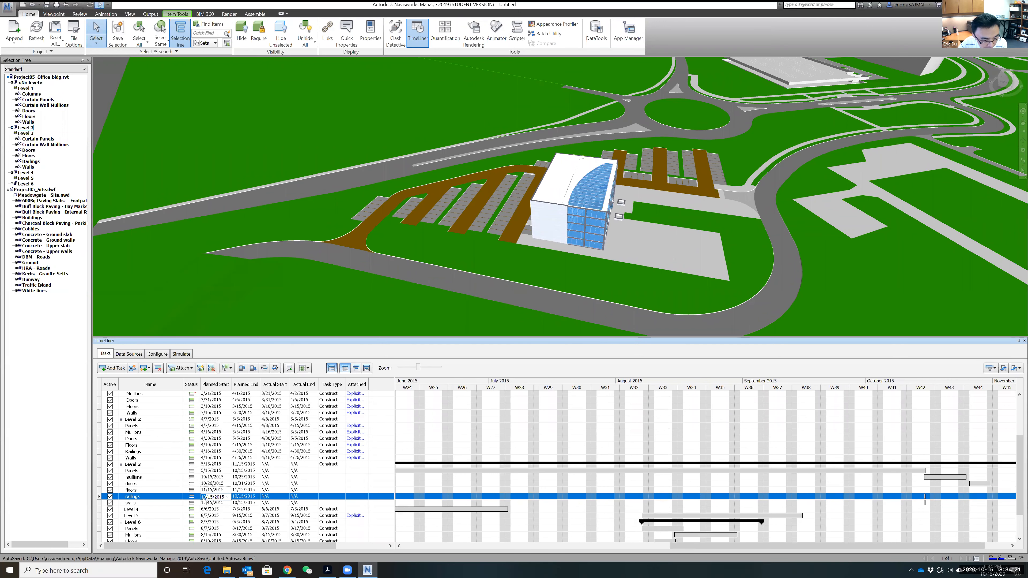
{"action": "key", "text": "Right"}
{"action": "type", "text": "16"}
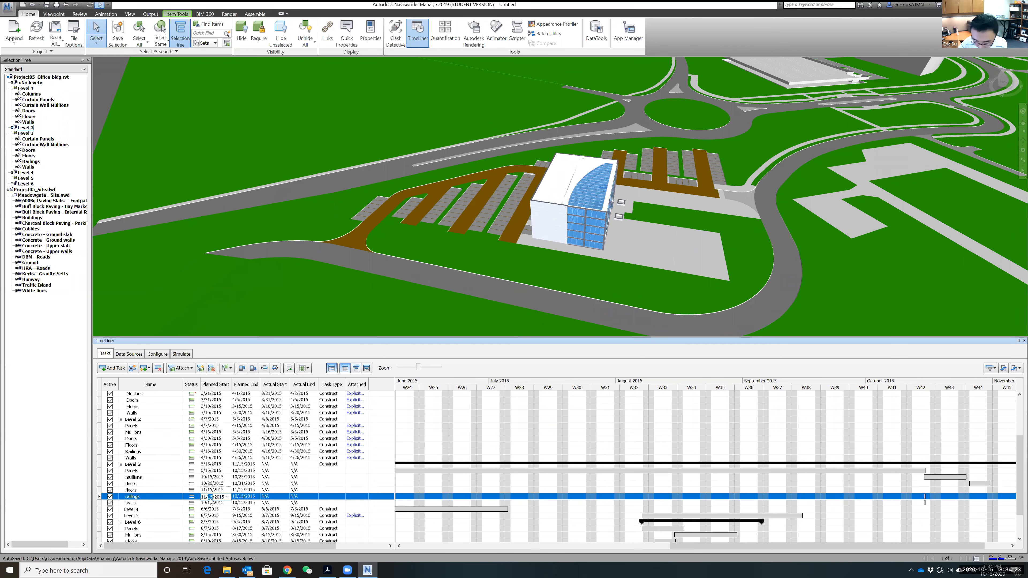
{"action": "left_click", "coordinate": [241, 496]}
{"action": "left_click", "coordinate": [242, 497]}
{"action": "type", "text": "19"}
Step: Set the Level 3 walls task's planned start to 11/20/2015 and its planned end to 12/20/2015
{"action": "left_click", "coordinate": [207, 503]}
{"action": "type", "text": "11/"}
{"action": "type", "text": "20"}
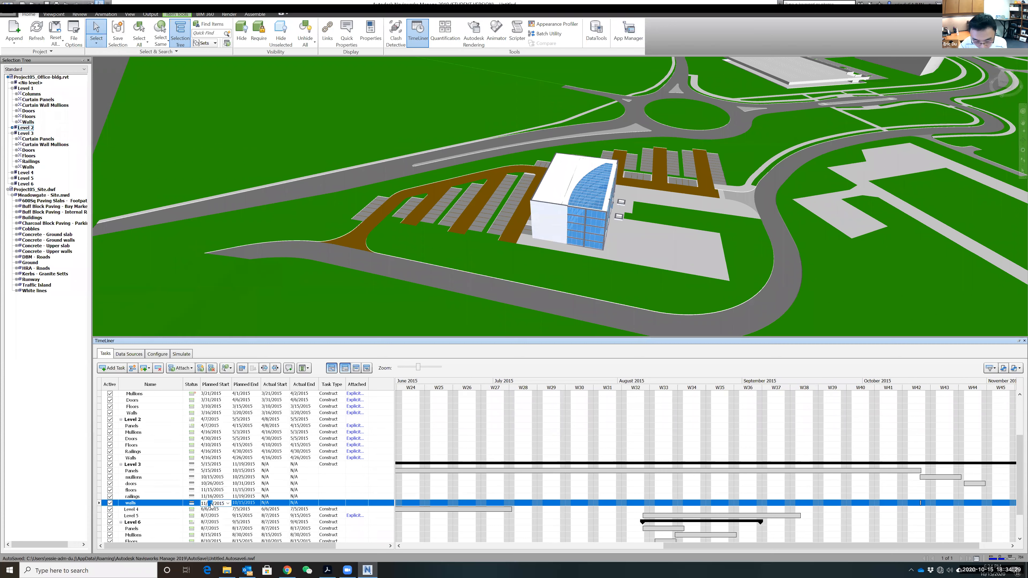
{"action": "left_click", "coordinate": [245, 504]}
{"action": "left_click", "coordinate": [242, 505]}
{"action": "type", "text": "1"}
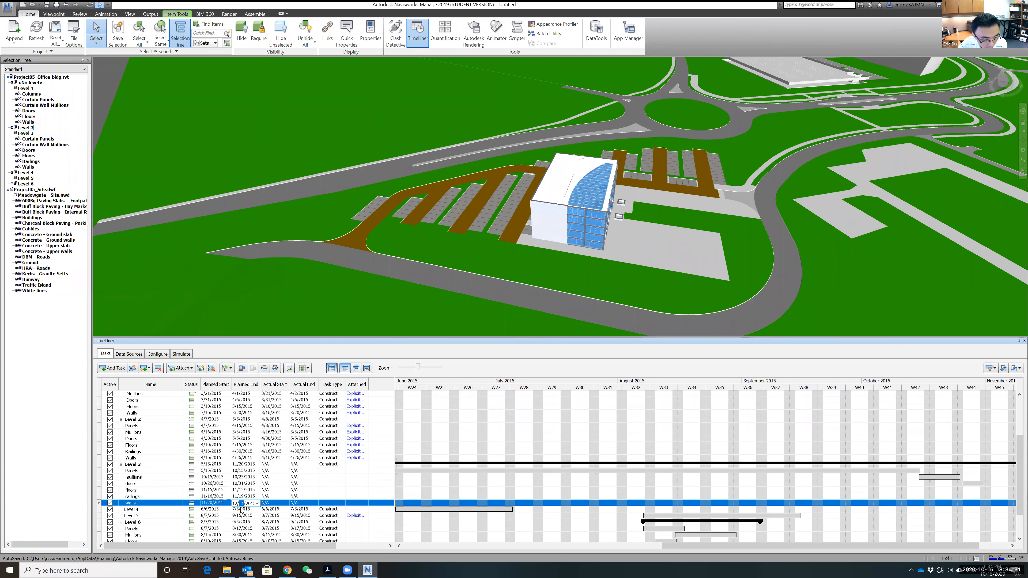
{"action": "left_click", "coordinate": [206, 510]}
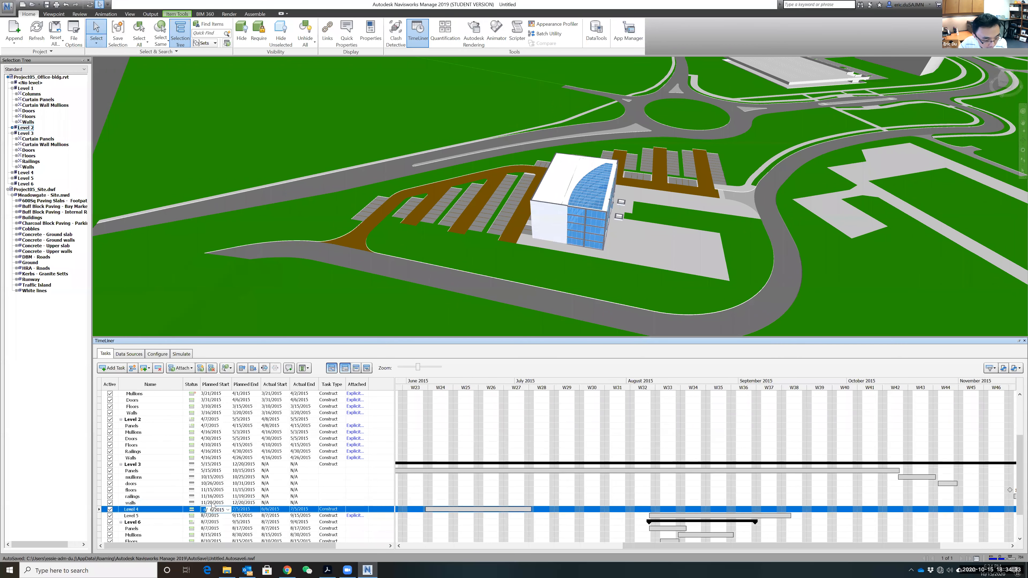
{"action": "left_click", "coordinate": [212, 503]}
Step: Set the task type of the Level 3 Panels, mullions and doors tasks to Construct
{"action": "left_click_drag", "start_coordinate": [731, 545], "coordinate": [772, 546]}
{"action": "left_click", "coordinate": [321, 495]}
{"action": "left_click", "coordinate": [273, 471]}
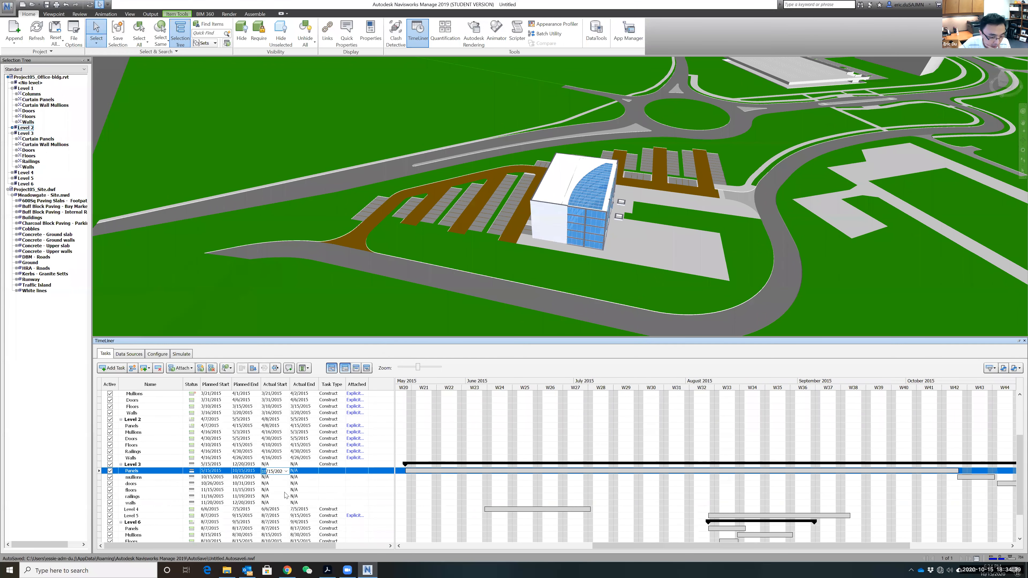
{"action": "left_click", "coordinate": [341, 472]}
{"action": "left_click", "coordinate": [341, 472]}
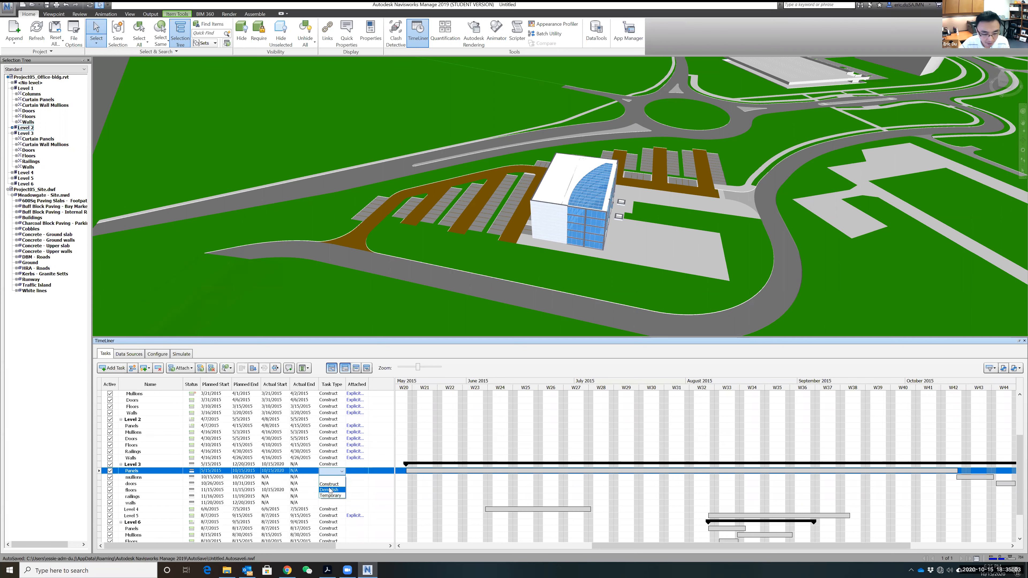
{"action": "left_click", "coordinate": [330, 484]}
{"action": "left_click", "coordinate": [338, 477]}
{"action": "left_click", "coordinate": [341, 478]}
{"action": "left_click", "coordinate": [338, 490]}
{"action": "left_click", "coordinate": [339, 484]}
{"action": "left_click", "coordinate": [341, 484]}
{"action": "left_click", "coordinate": [338, 491]}
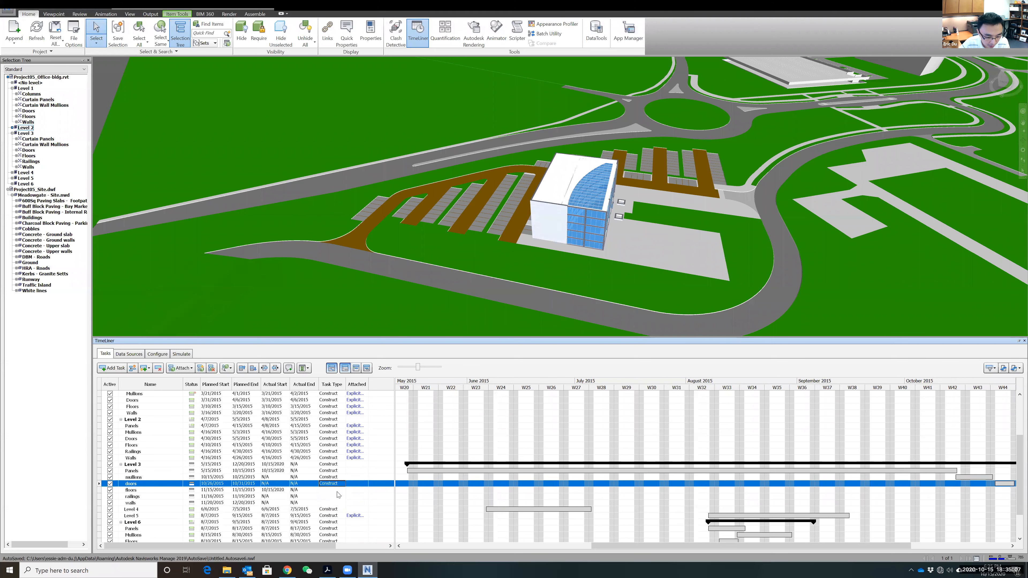
Step: Set the task type of the Level 3 floors, railings and walls tasks to Construct
{"action": "left_click", "coordinate": [343, 490]}
{"action": "left_click", "coordinate": [344, 491]}
{"action": "left_click", "coordinate": [330, 503]}
{"action": "left_click", "coordinate": [338, 497]}
{"action": "left_click", "coordinate": [342, 497]}
{"action": "left_click", "coordinate": [333, 510]}
{"action": "left_click", "coordinate": [339, 503]}
{"action": "left_click", "coordinate": [341, 504]}
{"action": "left_click", "coordinate": [336, 516]}
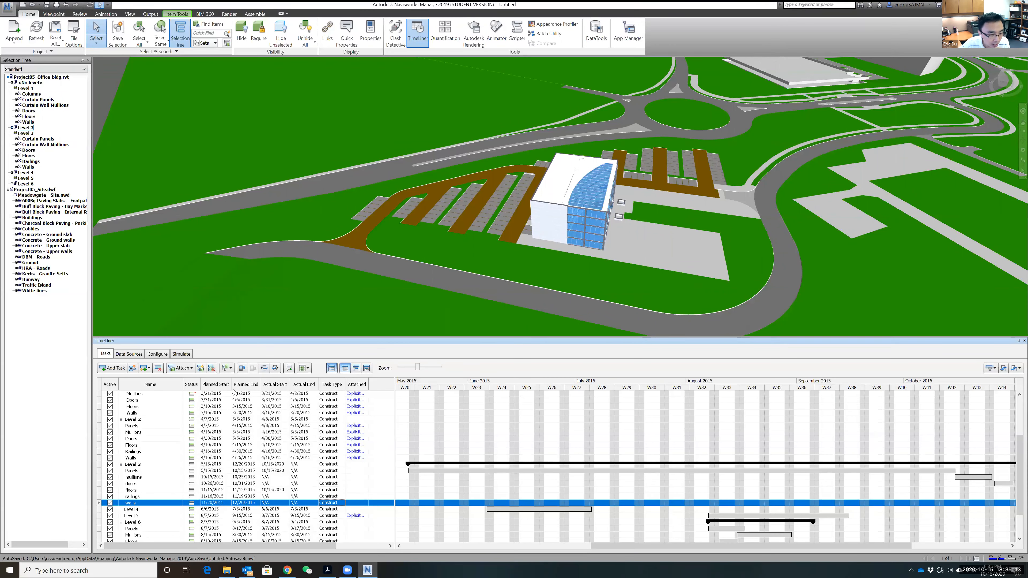
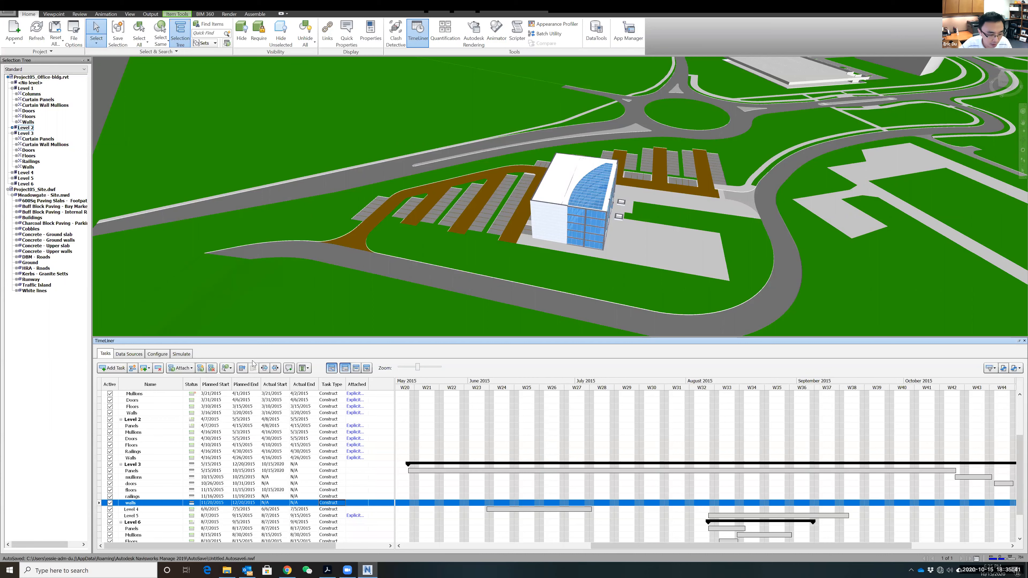
Step: Select the Level 3 Curtain Panels in the model and attach them to the Level 3 Panels task
{"action": "scroll", "coordinate": [157, 488], "scroll_direction": "down", "scroll_amount": 2}
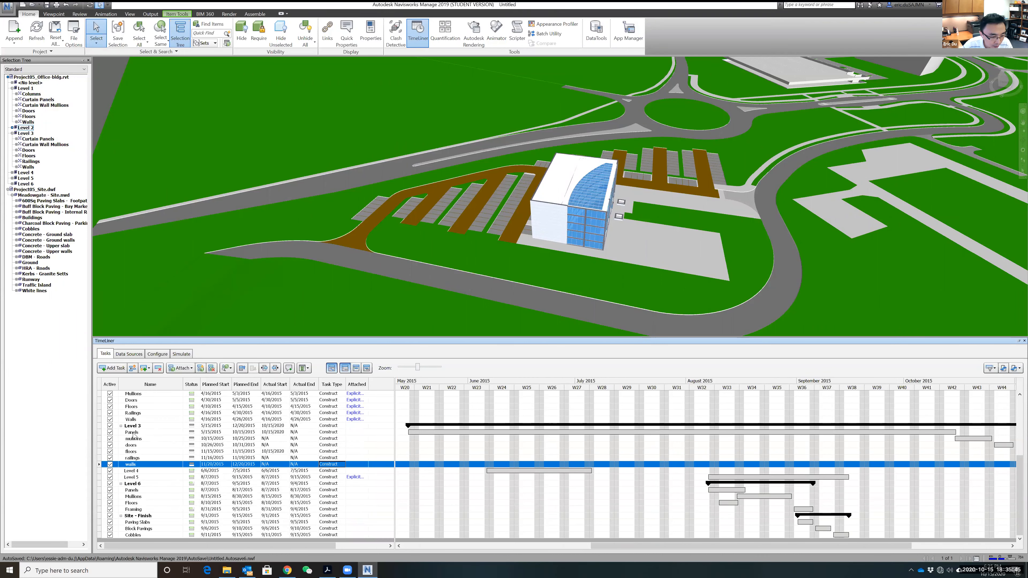
{"action": "left_click", "coordinate": [352, 426]}
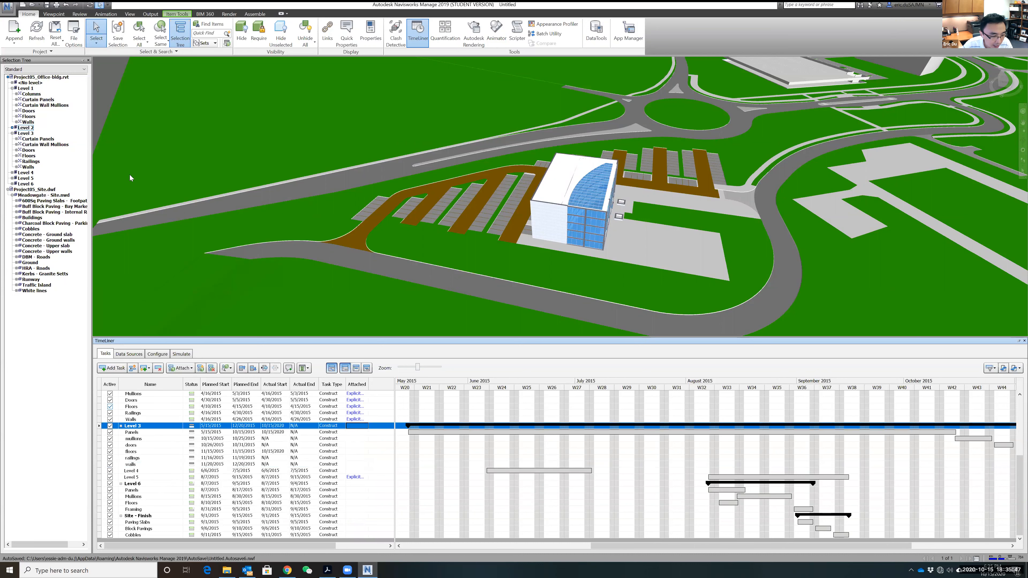
{"action": "left_click", "coordinate": [31, 139]}
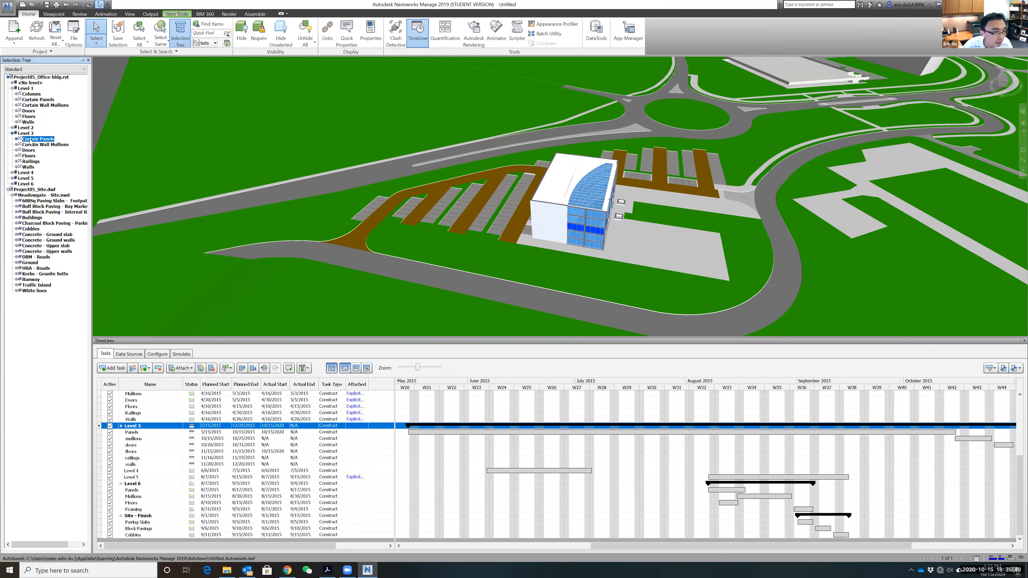
{"action": "left_click", "coordinate": [351, 432]}
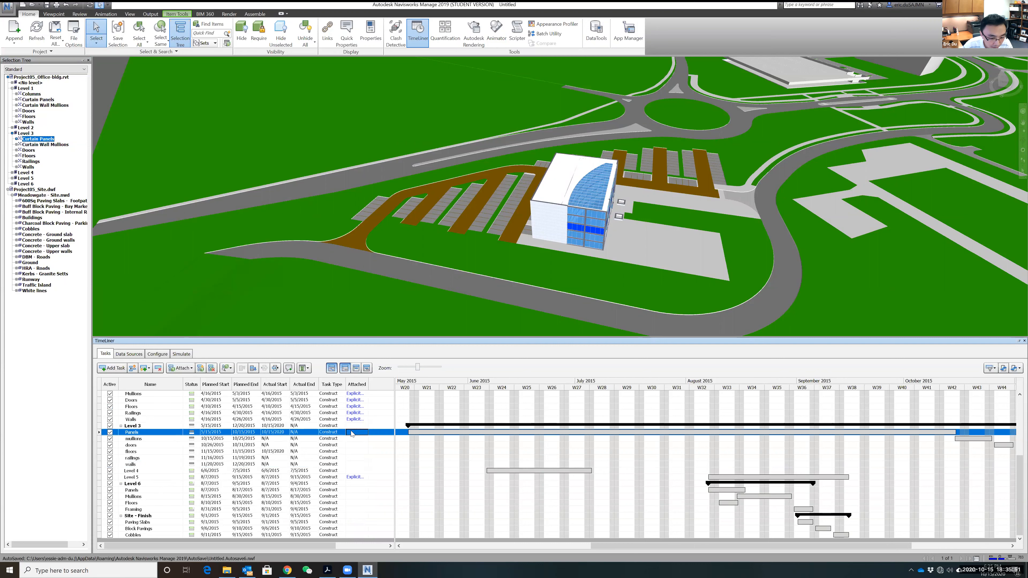
{"action": "right_click", "coordinate": [351, 432]}
{"action": "left_click", "coordinate": [376, 464]}
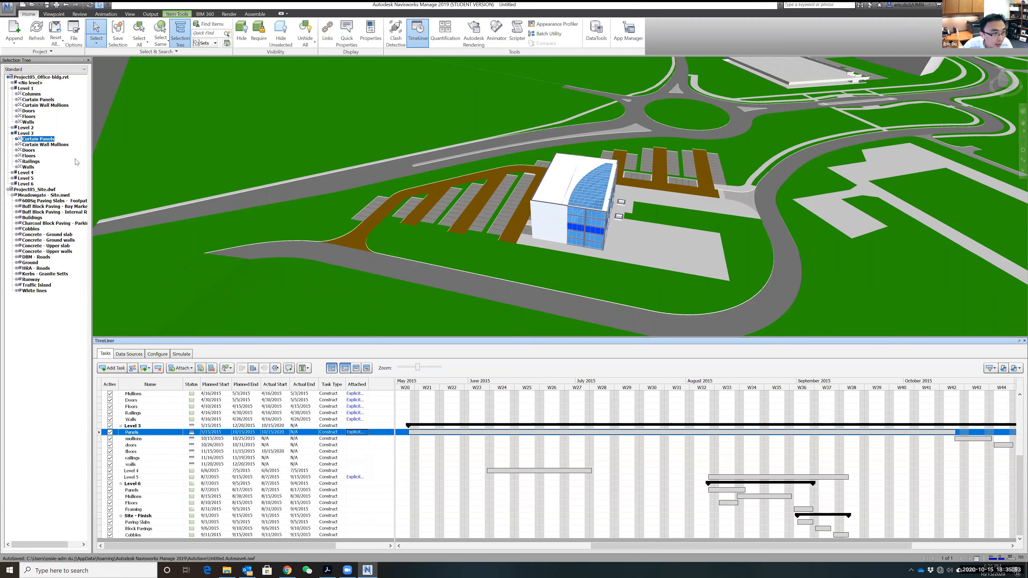
Step: Attach the Level 3 Curtain Wall Mullions and Doors model elements to the Level 3 mullions and doors tasks respectively
{"action": "left_click", "coordinate": [47, 145]}
{"action": "left_click", "coordinate": [356, 439]}
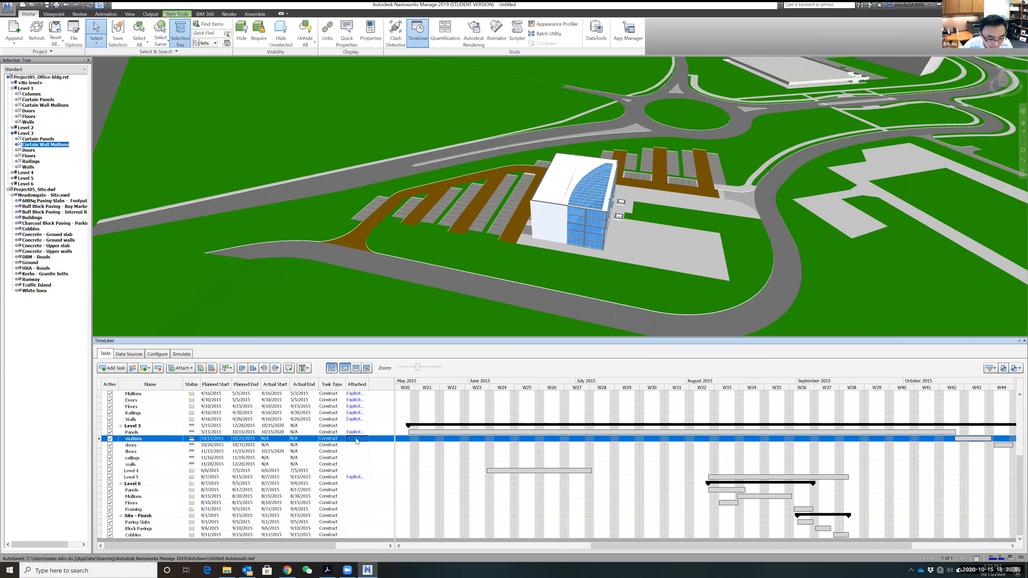
{"action": "right_click", "coordinate": [356, 440]}
{"action": "left_click", "coordinate": [375, 465]}
{"action": "left_click", "coordinate": [28, 150]}
{"action": "left_click", "coordinate": [356, 445]}
{"action": "right_click", "coordinate": [356, 444]}
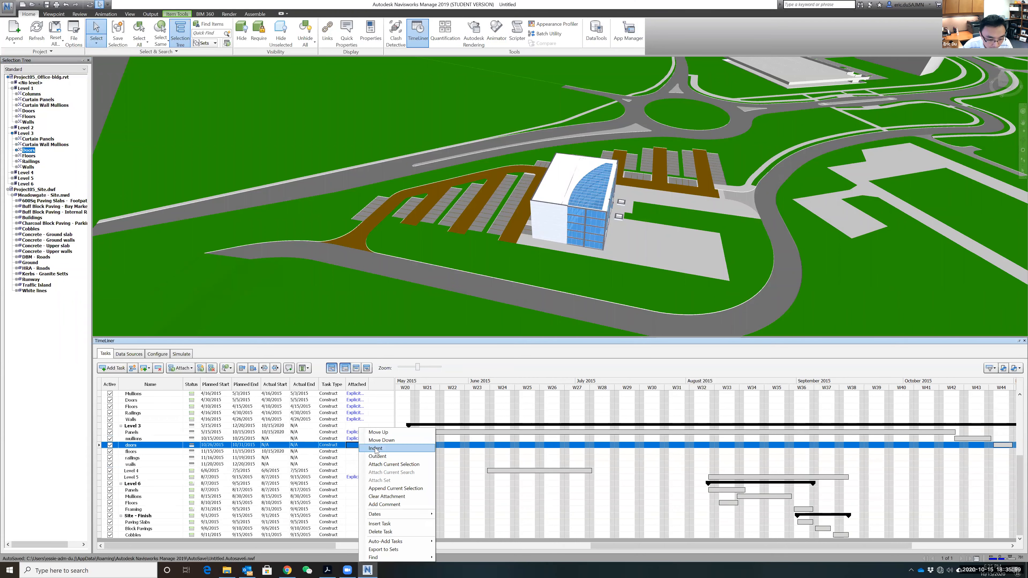
{"action": "left_click", "coordinate": [393, 466]}
Step: Attach the Level 3 Floors and Railings model elements to the Level 3 floors and railings tasks respectively
{"action": "left_click", "coordinate": [33, 156]}
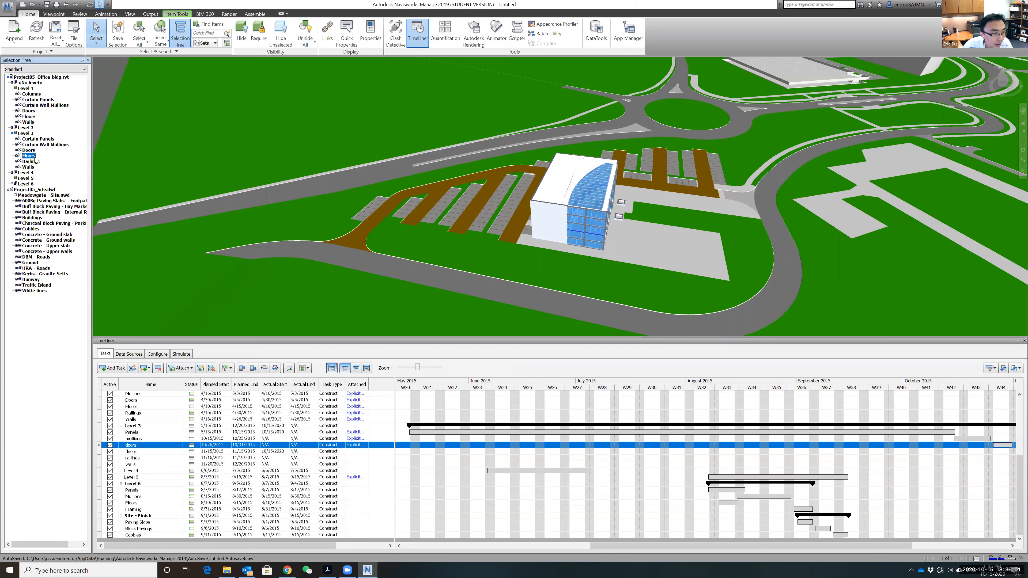
{"action": "left_click", "coordinate": [356, 451]}
{"action": "right_click", "coordinate": [356, 452]}
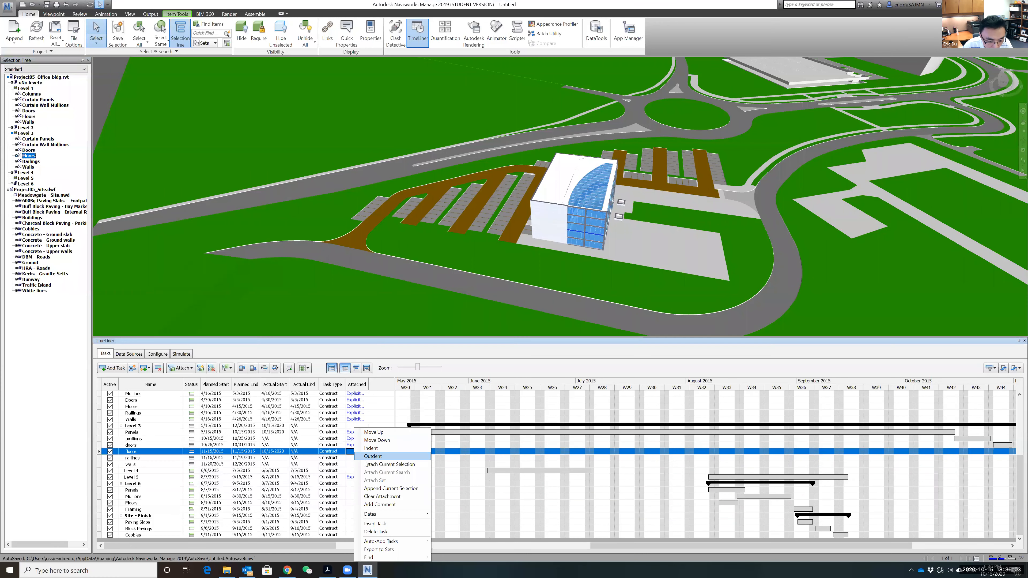
{"action": "left_click", "coordinate": [374, 489]}
{"action": "left_click", "coordinate": [31, 162]}
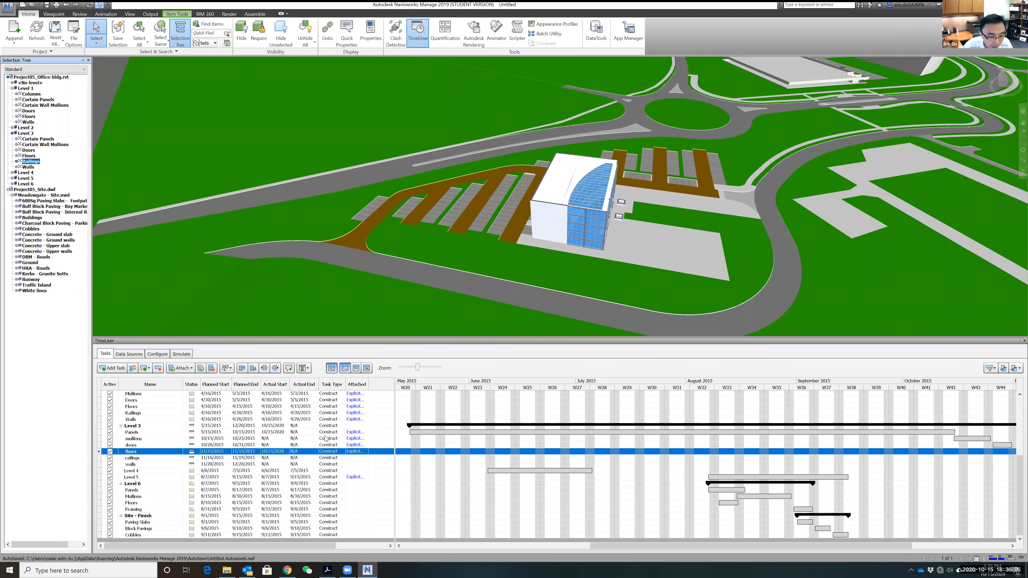
{"action": "left_click", "coordinate": [350, 458]}
{"action": "right_click", "coordinate": [350, 458]}
{"action": "left_click", "coordinate": [374, 465]}
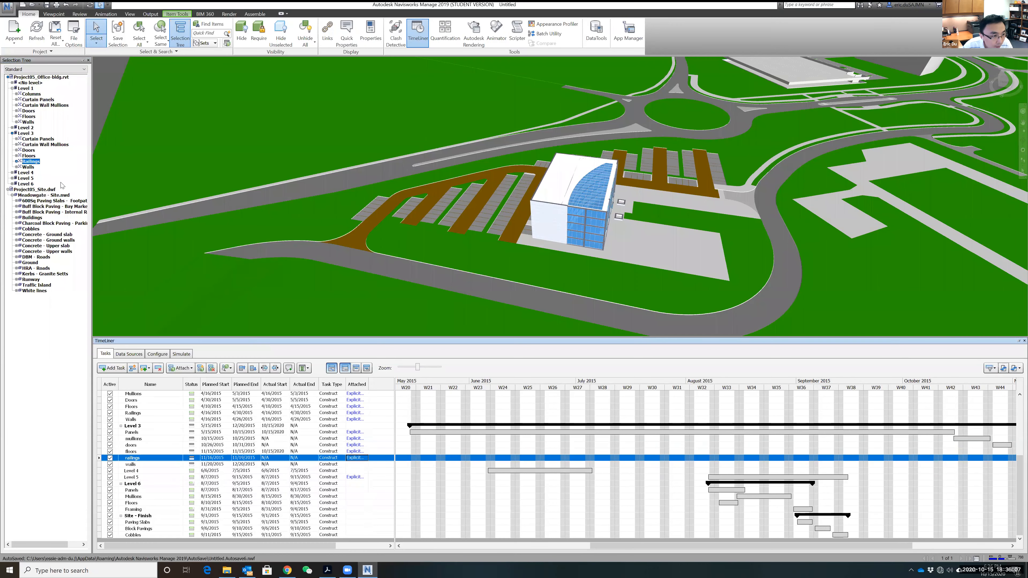
Step: Attach the Level 3 Walls model elements to the Level 3 walls task
{"action": "left_click", "coordinate": [28, 167]}
{"action": "left_click", "coordinate": [358, 466]}
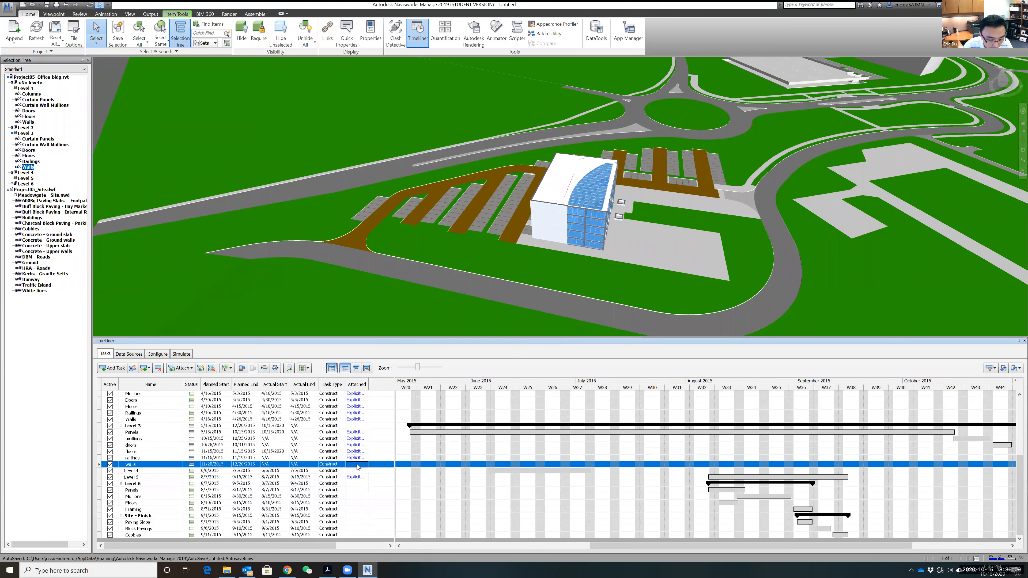
{"action": "right_click", "coordinate": [357, 465]}
{"action": "left_click", "coordinate": [371, 471]}
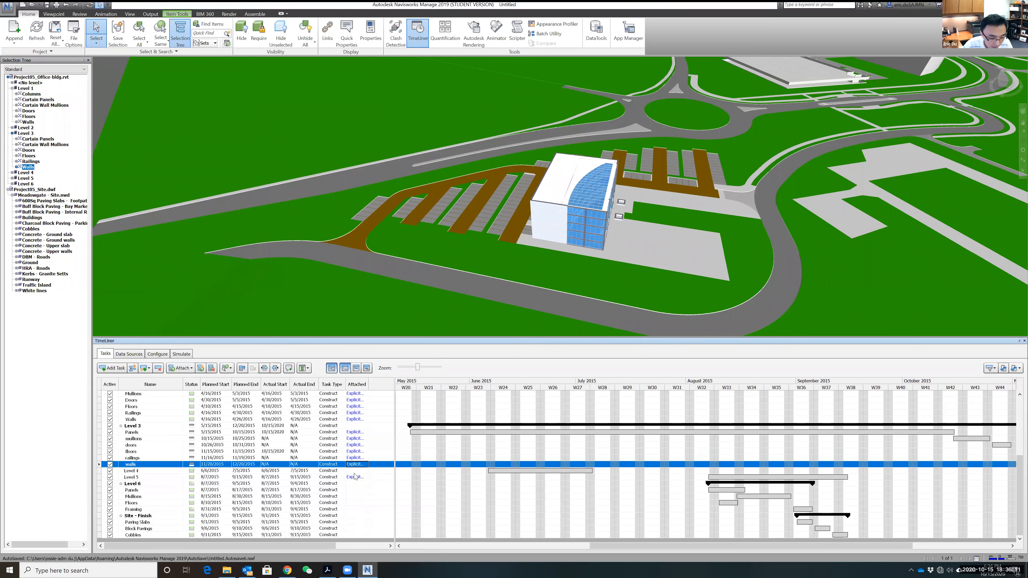
Step: Select the whole Level 4 group of the office building model and attach it to the Level 4 task
{"action": "left_click", "coordinate": [136, 472]}
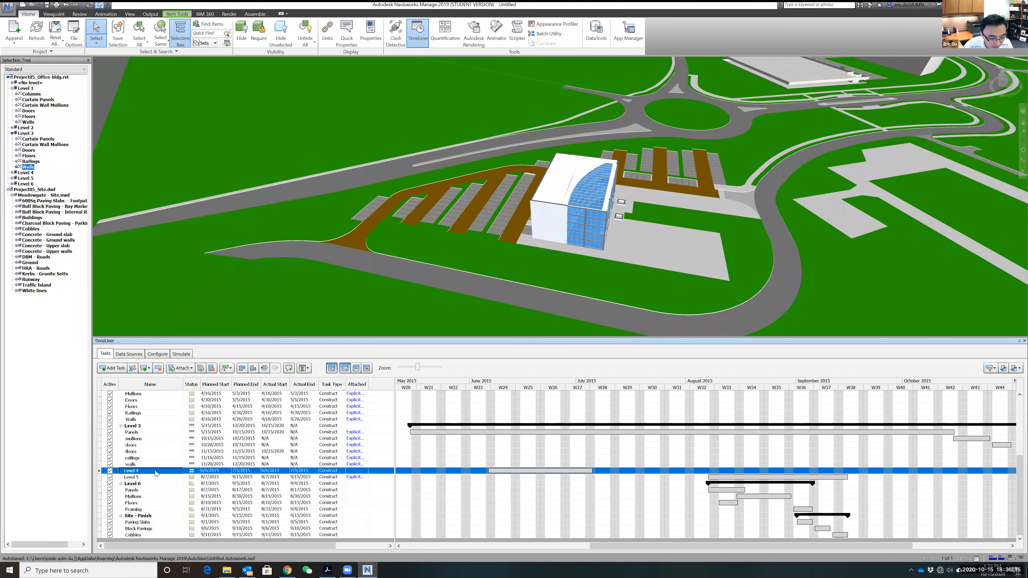
{"action": "right_click", "coordinate": [142, 473]}
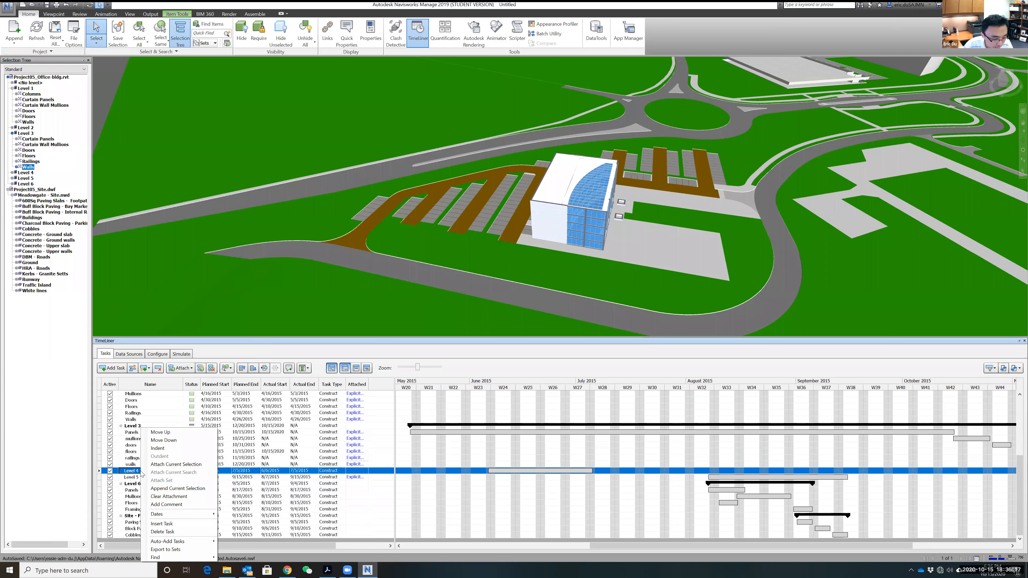
{"action": "left_click", "coordinate": [358, 473]}
{"action": "left_click", "coordinate": [25, 173]}
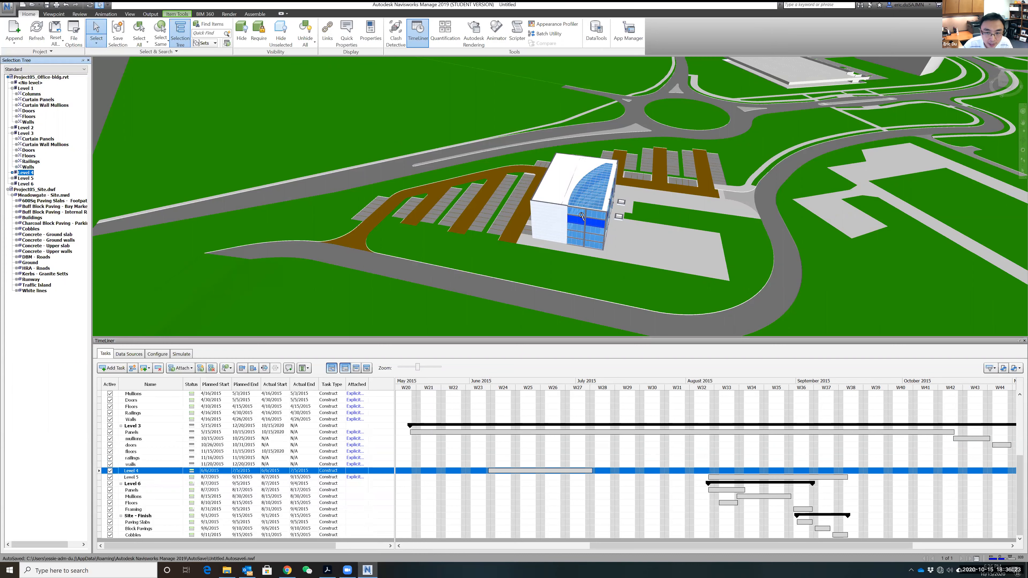
{"action": "scroll", "coordinate": [581, 216], "scroll_direction": "up", "scroll_amount": 5}
{"action": "right_click", "coordinate": [356, 472]}
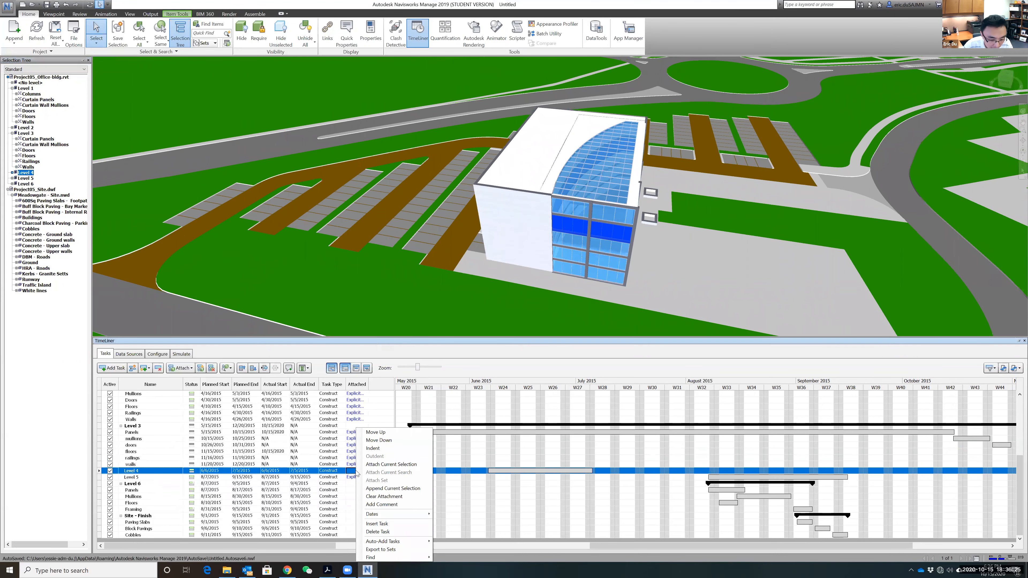
{"action": "left_click", "coordinate": [364, 465]}
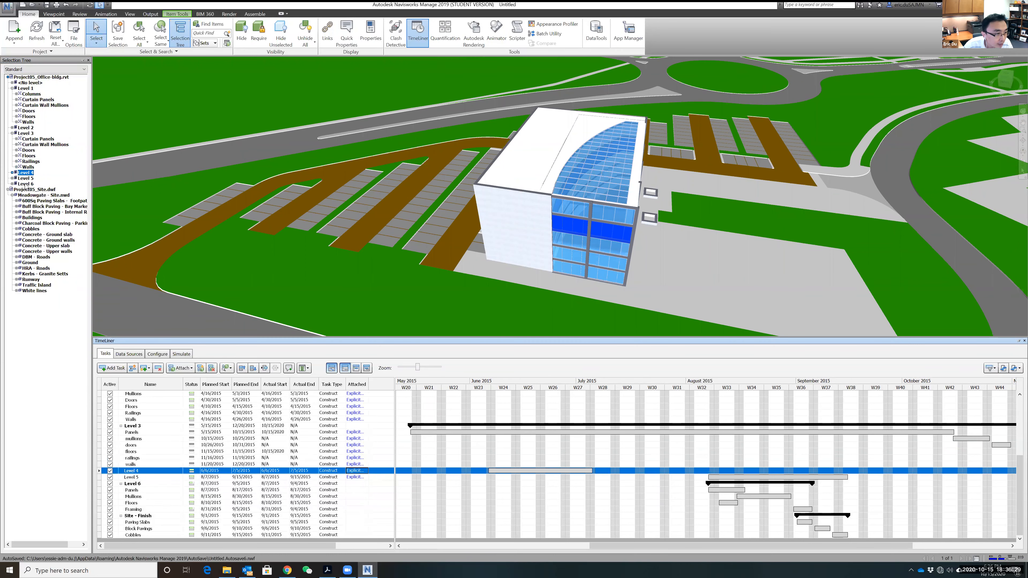
Step: Attach the Level 6 Curtain Panels model elements to the Panels task under Level 6
{"action": "left_click", "coordinate": [12, 184]}
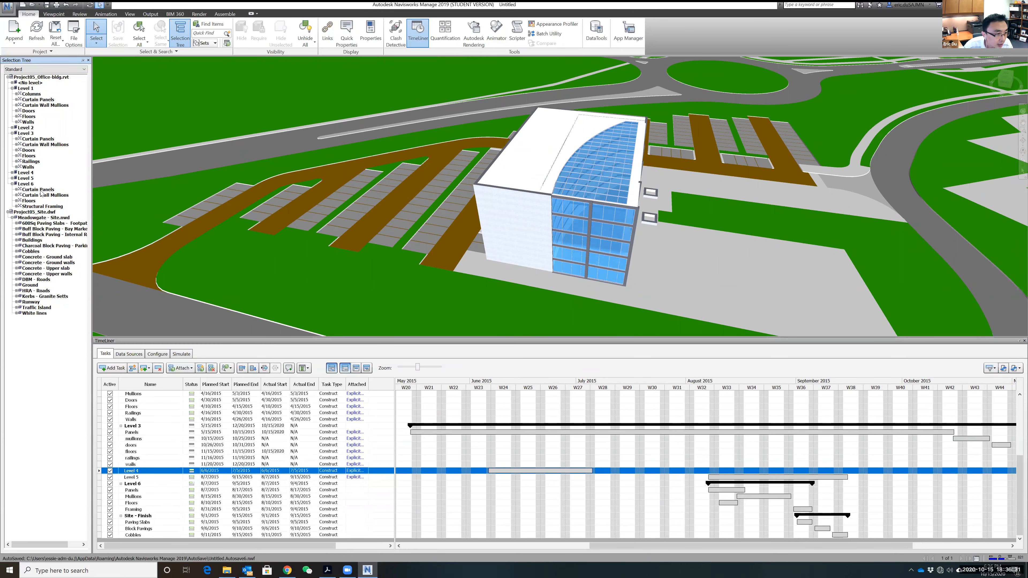
{"action": "left_click", "coordinate": [356, 492]}
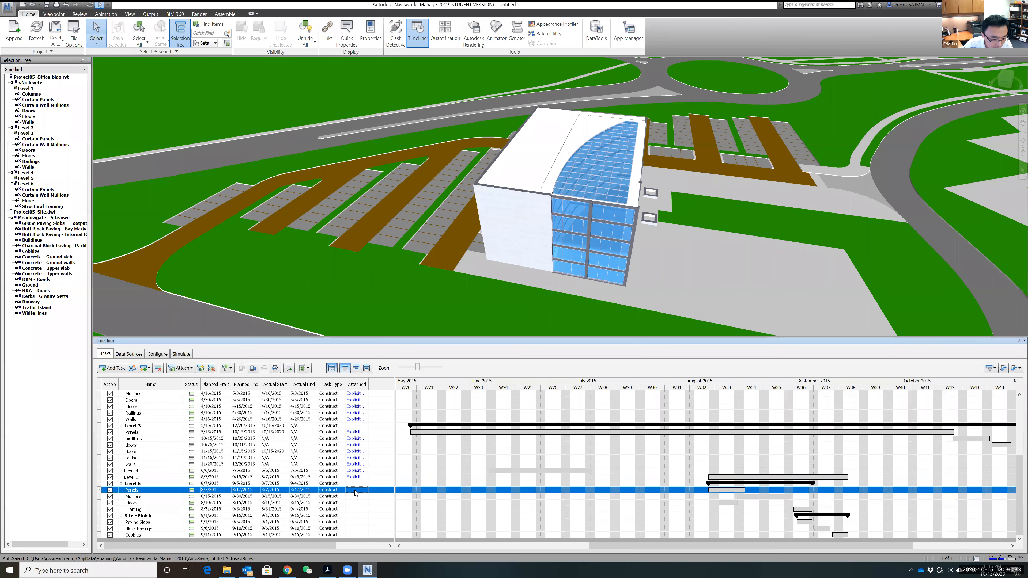
{"action": "left_click", "coordinate": [38, 189]}
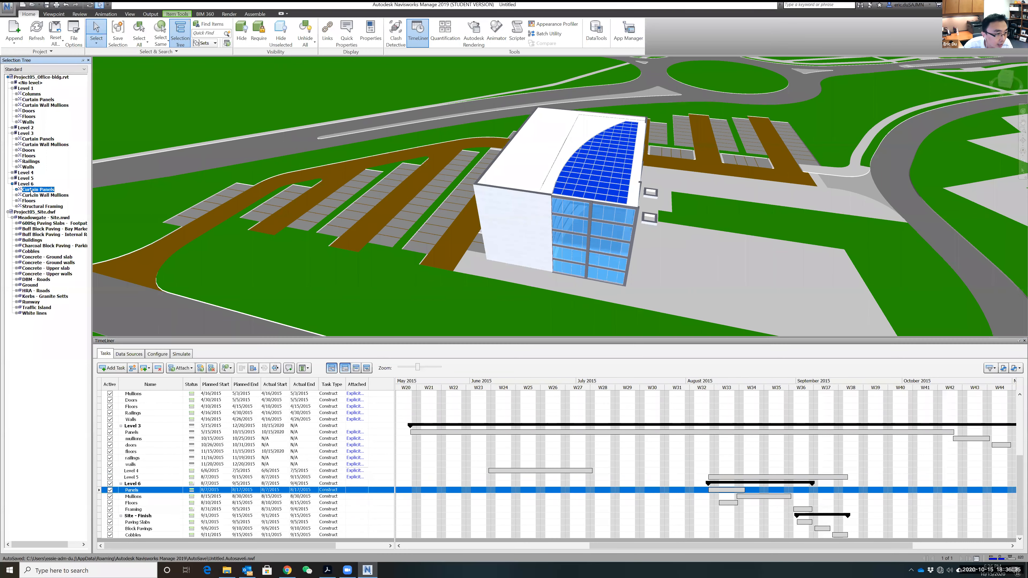
{"action": "right_click", "coordinate": [355, 488]}
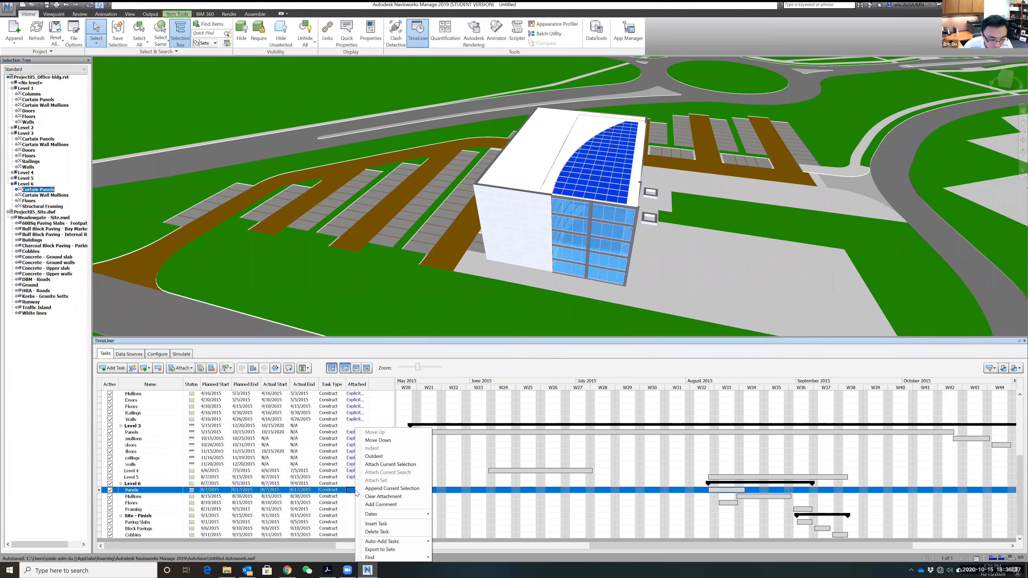
{"action": "left_click", "coordinate": [384, 465]}
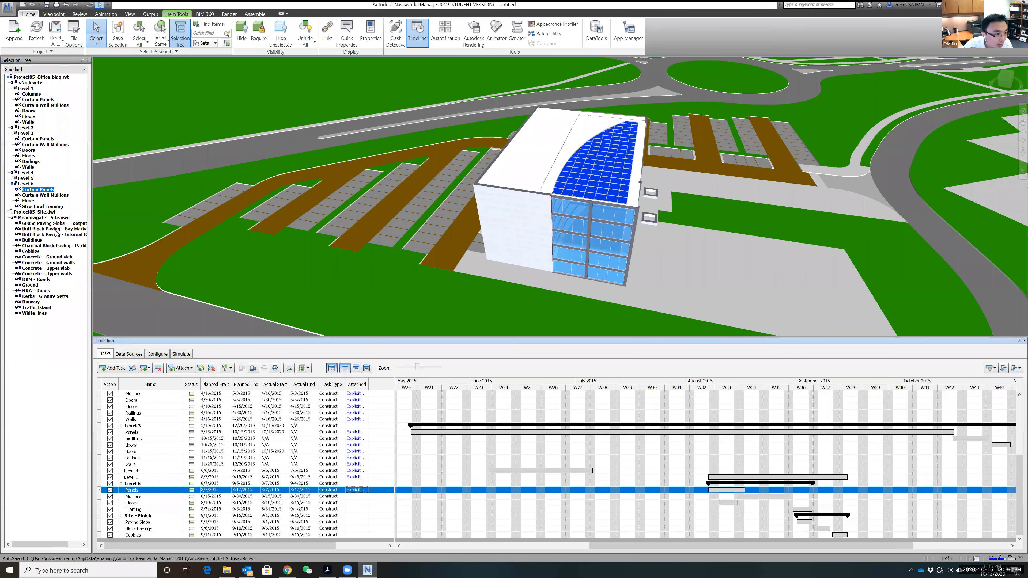
Step: Attach the Level 6 Curtain Wall Mullions and Floors model elements to the Level 6 Mullions and Floors tasks respectively
{"action": "left_click", "coordinate": [44, 195]}
{"action": "right_click", "coordinate": [351, 497]}
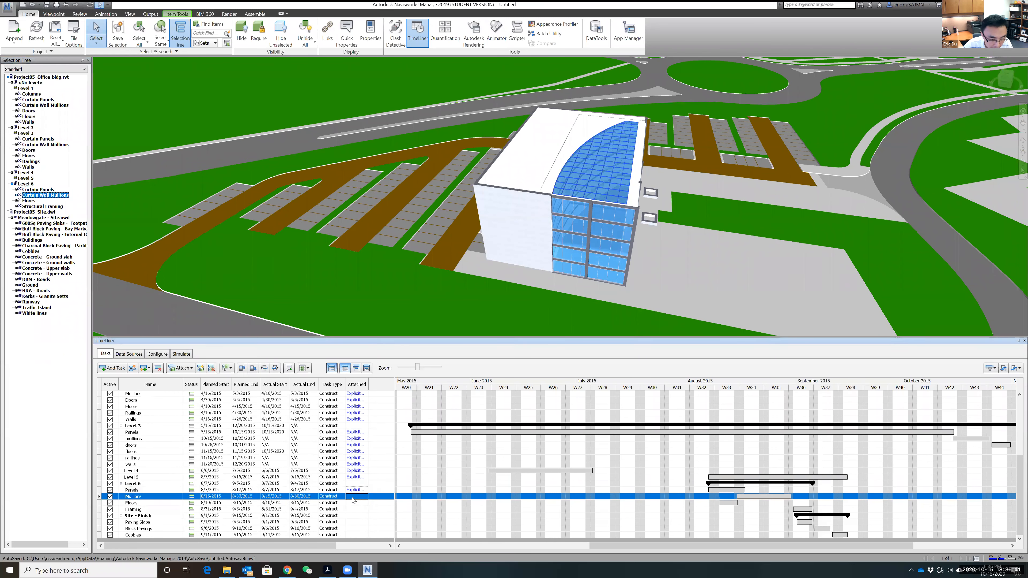
{"action": "left_click", "coordinate": [387, 465]}
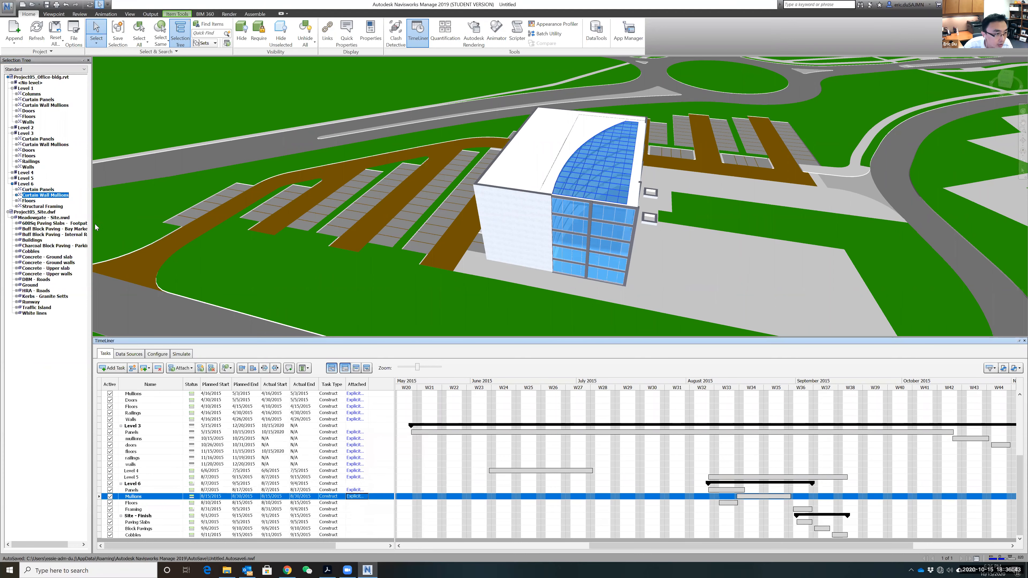
{"action": "left_click", "coordinate": [29, 201]}
{"action": "right_click", "coordinate": [351, 504]}
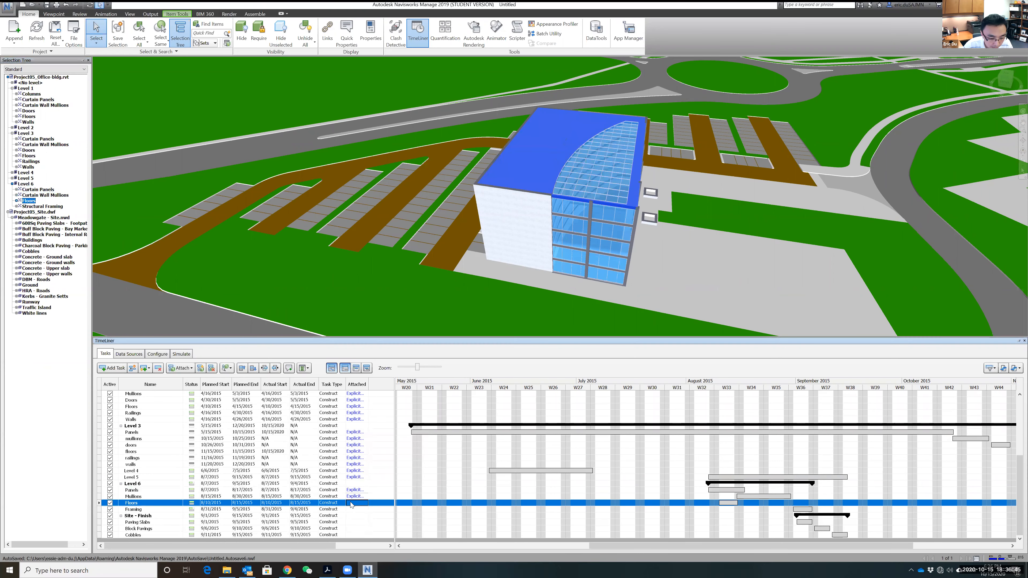
{"action": "left_click", "coordinate": [372, 465]}
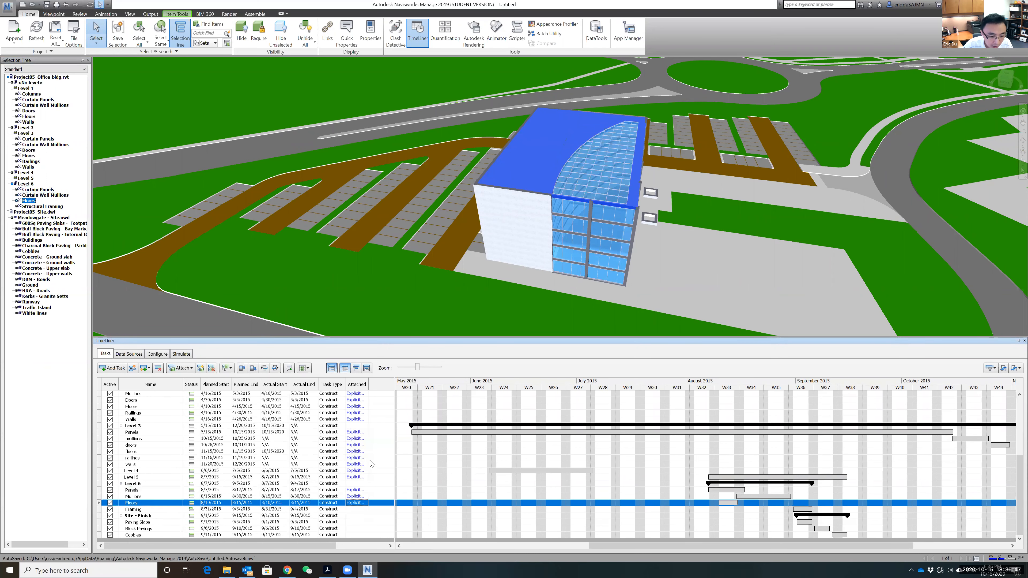
Step: Attach the Level 6 Structural Framing model elements to the Level 6 Framing task
{"action": "left_click", "coordinate": [35, 207]}
{"action": "right_click", "coordinate": [355, 510]}
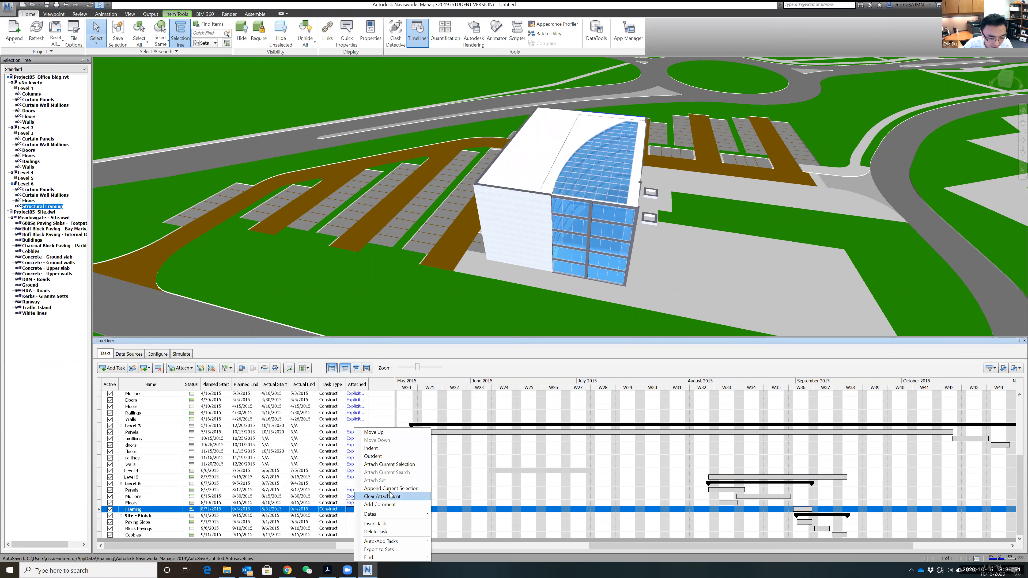
{"action": "left_click", "coordinate": [397, 465]}
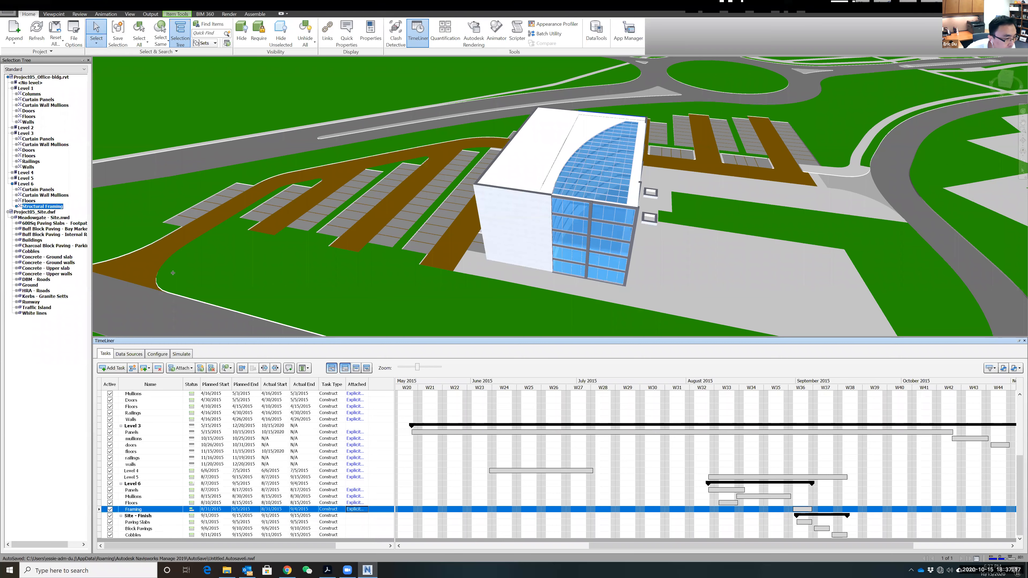
Step: Widen the selection tree so the full site layer names show, and select 600Sq Paving Slabs - Footpaths
{"action": "left_click_drag", "start_coordinate": [91, 255], "coordinate": [172, 255]}
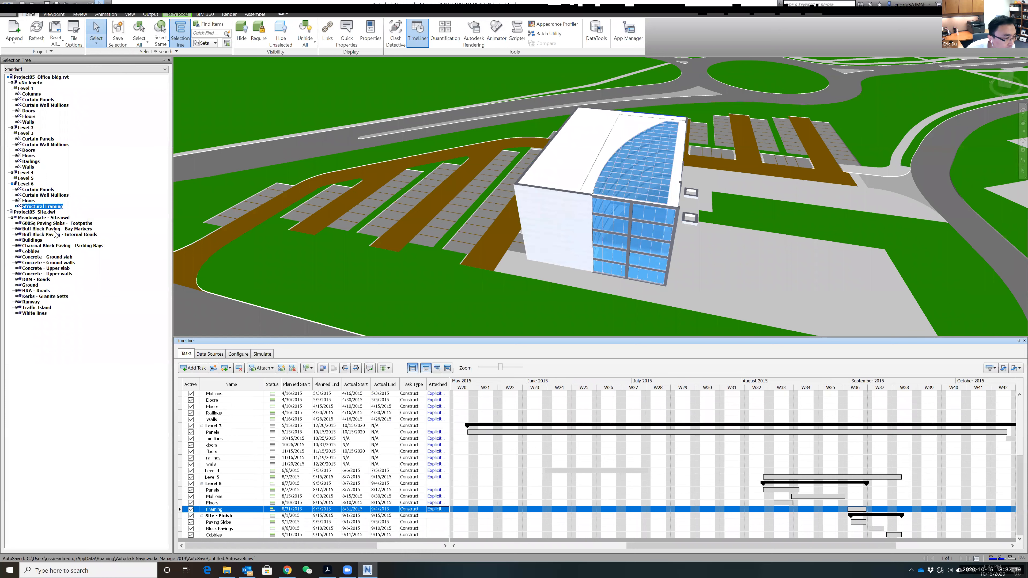
{"action": "left_click", "coordinate": [131, 223]}
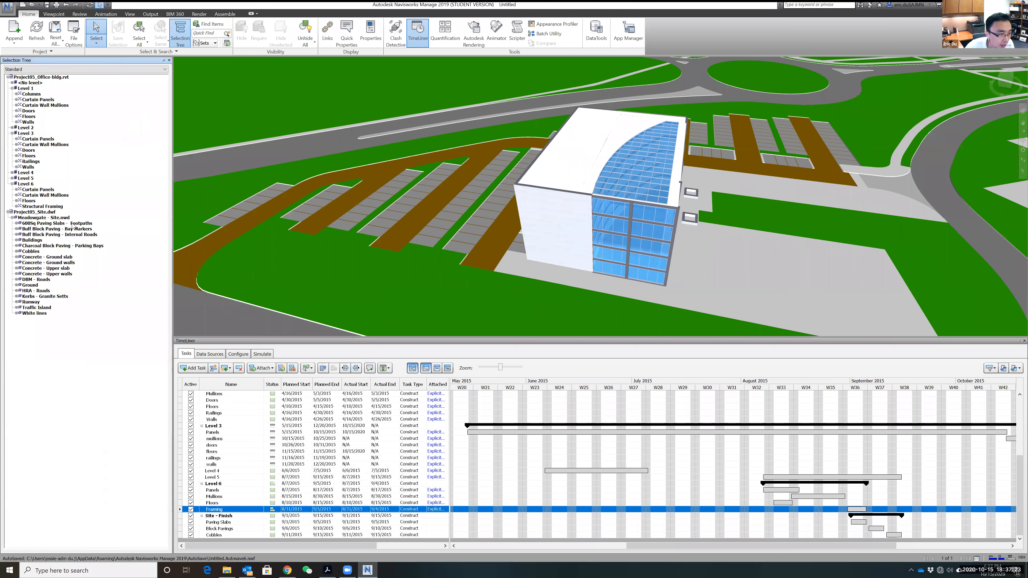
{"action": "left_click", "coordinate": [72, 224]}
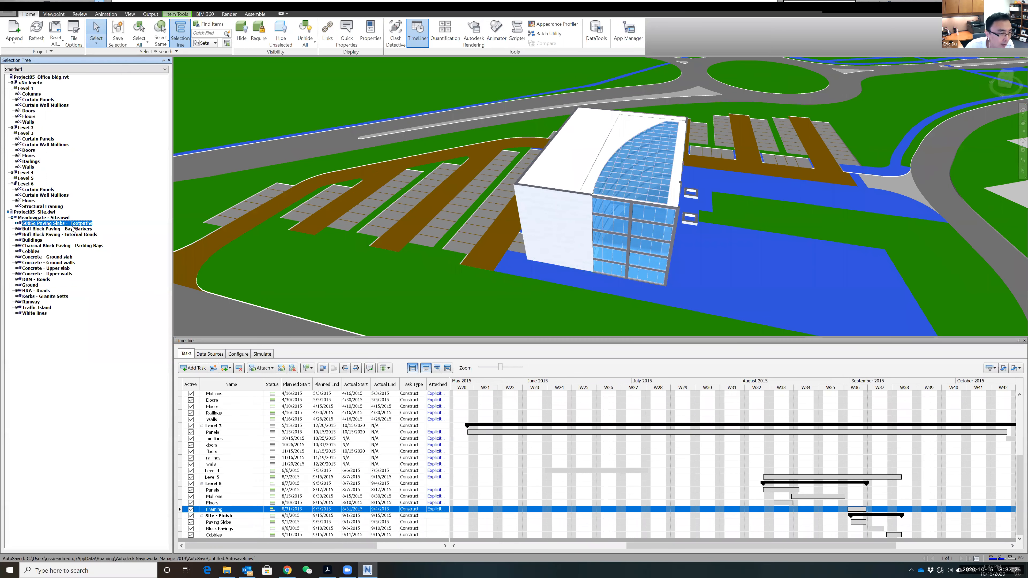
{"action": "left_click", "coordinate": [71, 229], "text": "ctrl"}
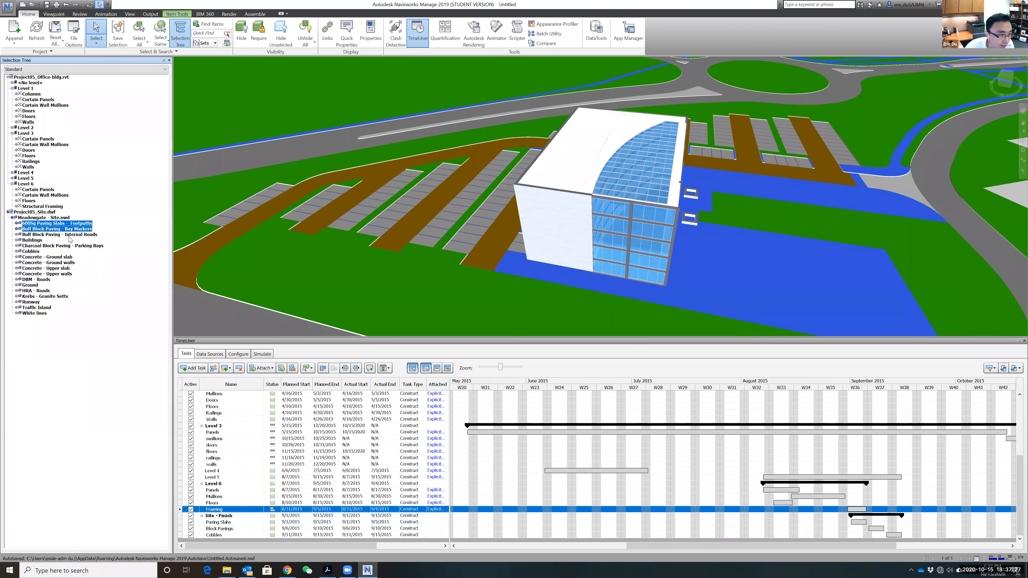
{"action": "left_click", "coordinate": [65, 235], "text": "ctrl"}
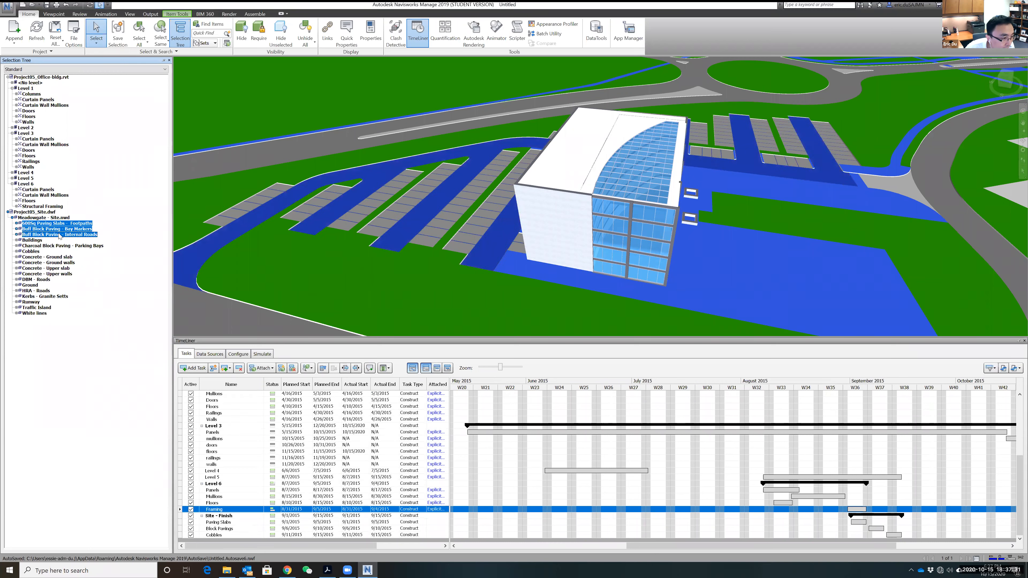
{"action": "left_click", "coordinate": [60, 235], "text": "ctrl"}
{"action": "left_click", "coordinate": [61, 230], "text": "ctrl"}
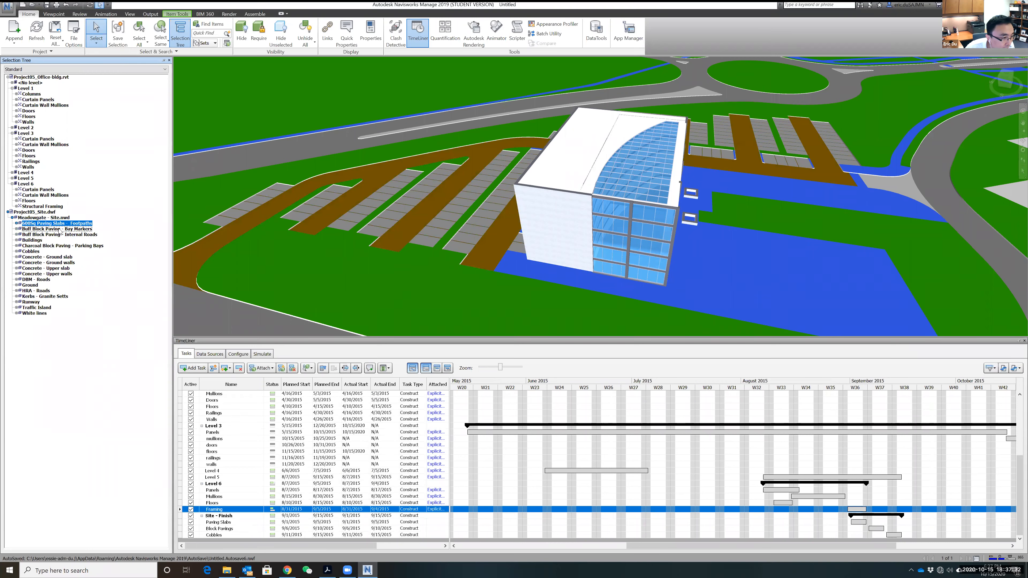
Step: Add Concrete - Ground slab and Concrete - Upper slab to the selection and attach it to the Paving Slabs task
{"action": "left_click", "coordinate": [59, 257], "text": "ctrl"}
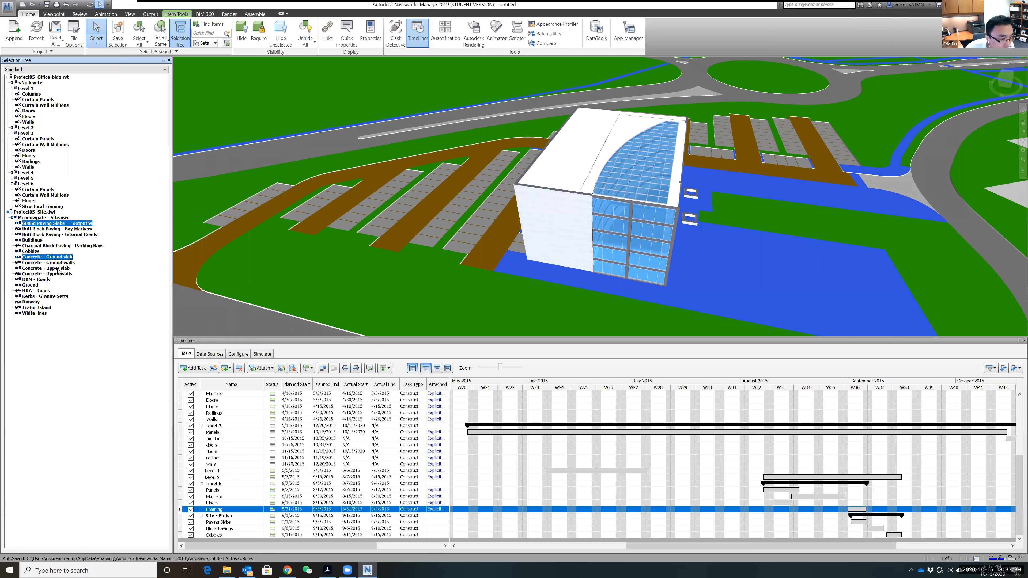
{"action": "left_click", "coordinate": [58, 269], "text": "ctrl"}
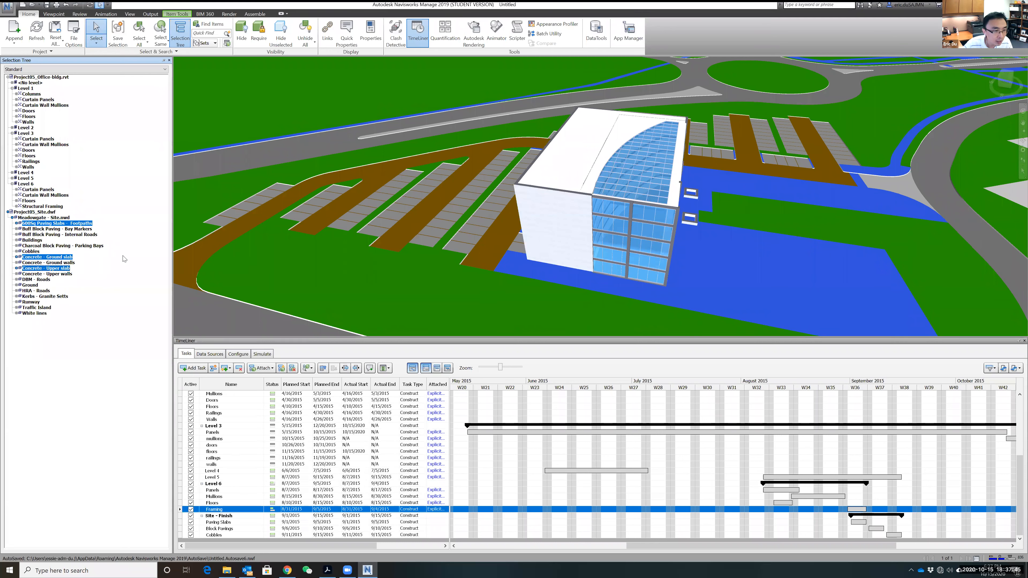
{"action": "right_click", "coordinate": [434, 523]}
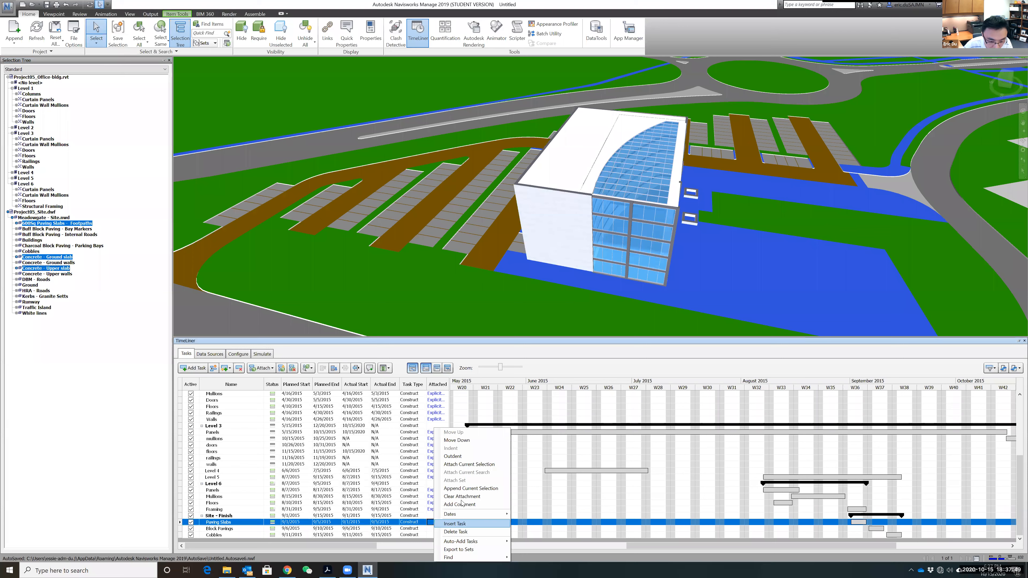
{"action": "left_click", "coordinate": [468, 465]}
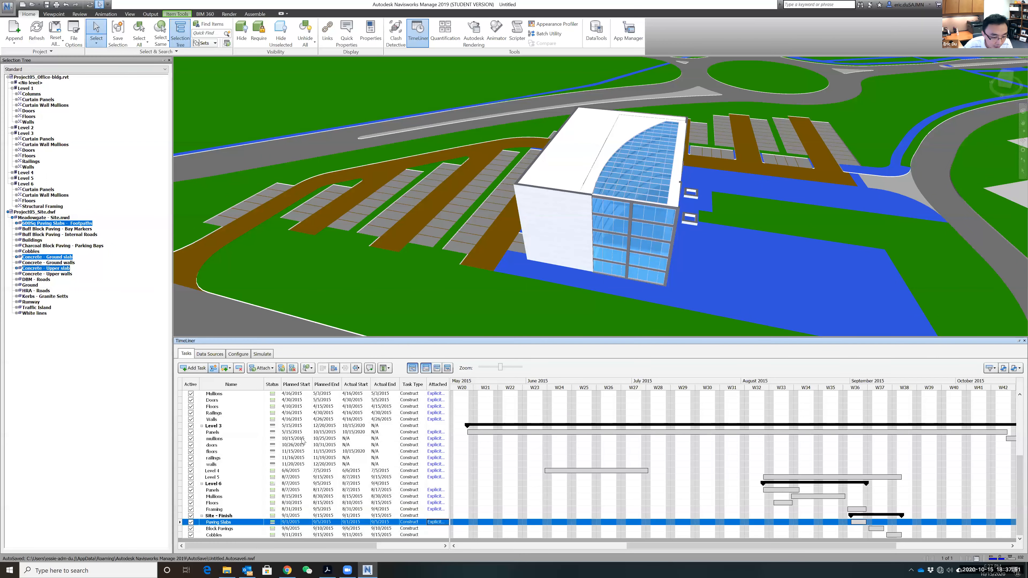
Step: Attach the Buff Block Paving bay markers and internal roads plus the Charcoal Block Paving parking bays to the Block Pavings task
{"action": "left_click", "coordinate": [72, 229]}
{"action": "left_click", "coordinate": [70, 235], "text": "ctrl"}
{"action": "left_click", "coordinate": [72, 246], "text": "ctrl"}
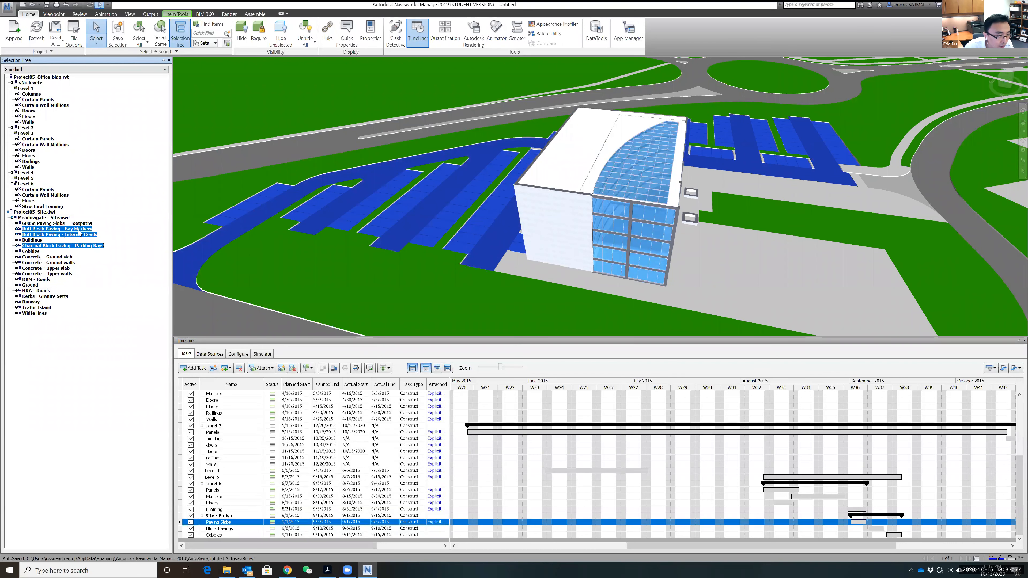
{"action": "right_click", "coordinate": [432, 529]}
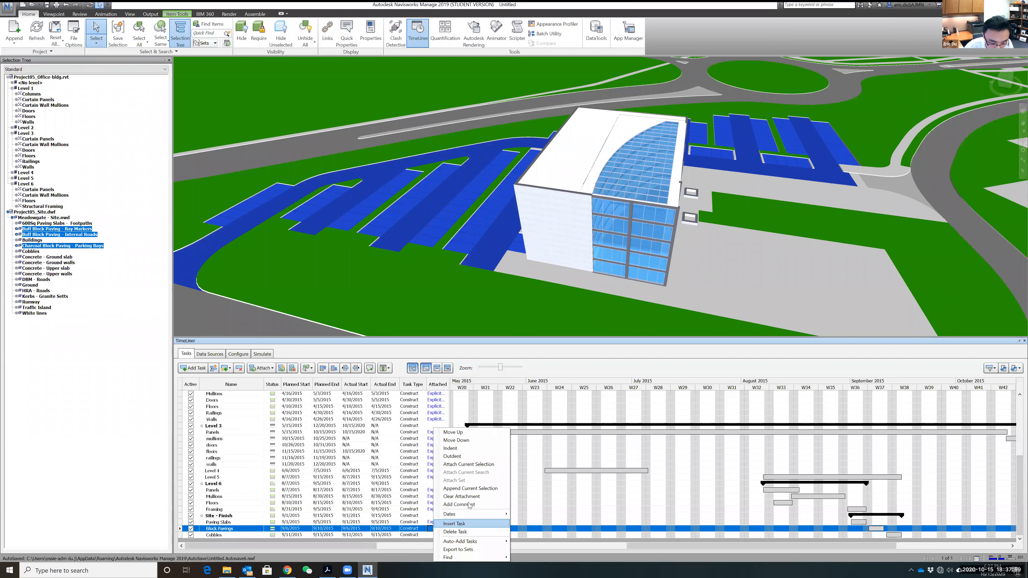
{"action": "left_click", "coordinate": [472, 465]}
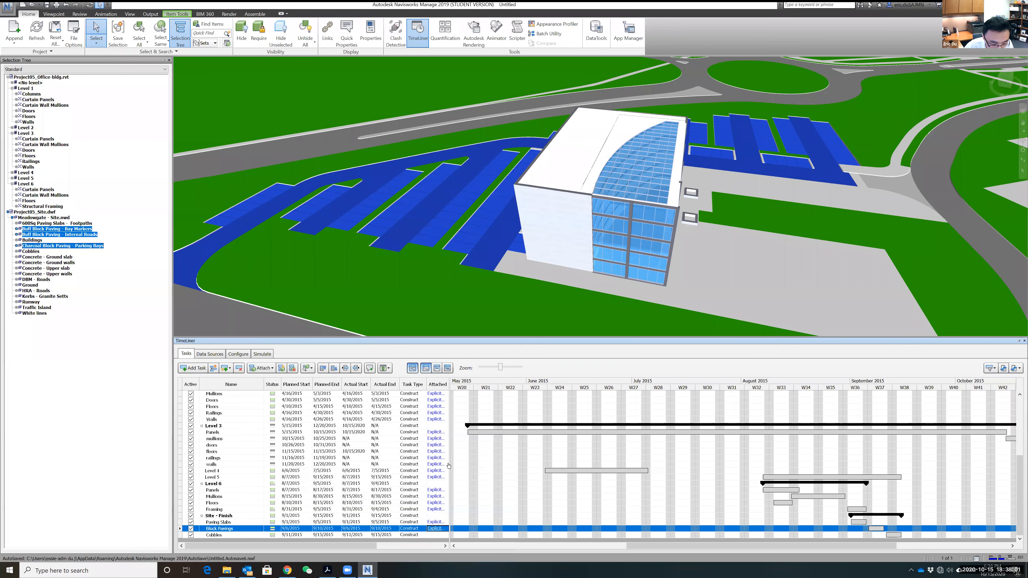
Step: Attach the Cobbles site layer to the Cobbles task under Site - Finish
{"action": "left_click", "coordinate": [38, 252]}
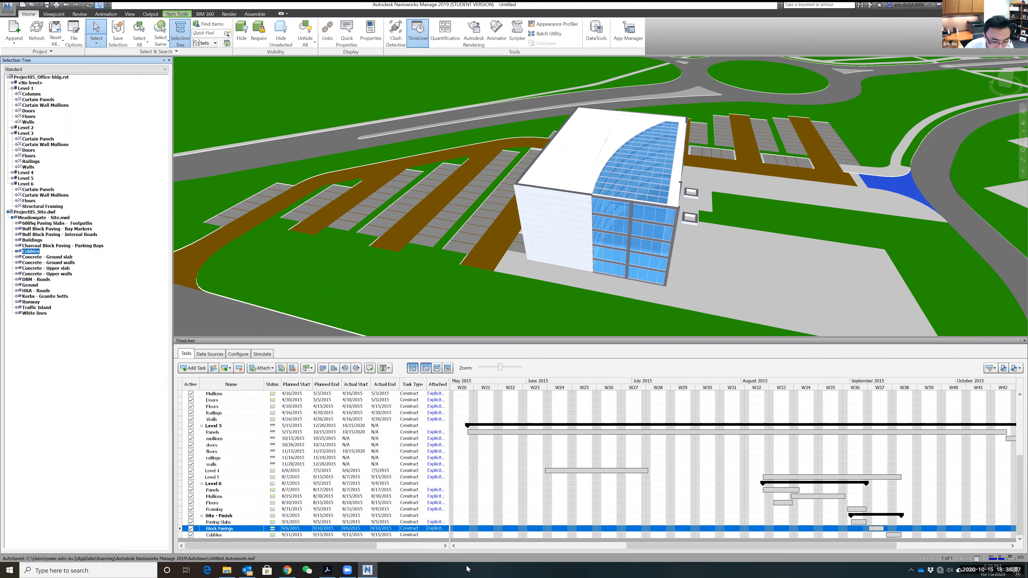
{"action": "right_click", "coordinate": [435, 535]}
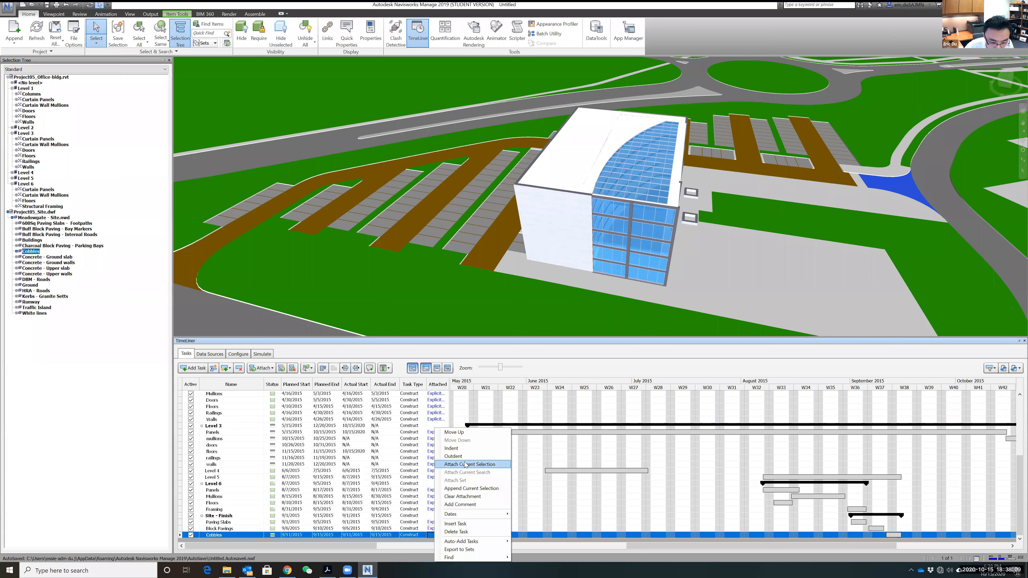
{"action": "left_click", "coordinate": [466, 469]}
{"action": "scroll", "coordinate": [416, 391], "scroll_direction": "up", "scroll_amount": 6}
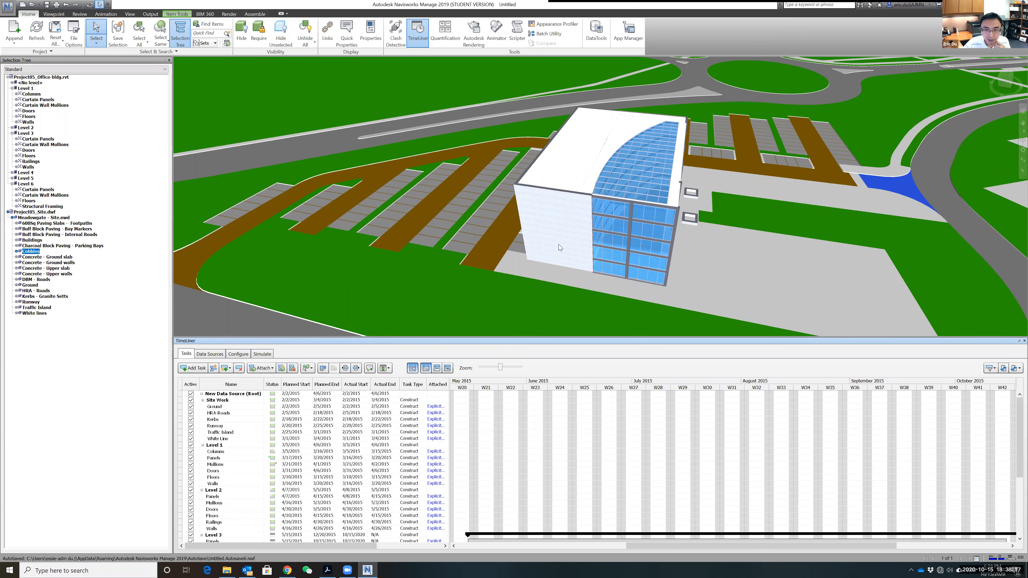
{"action": "left_click", "coordinate": [742, 227]}
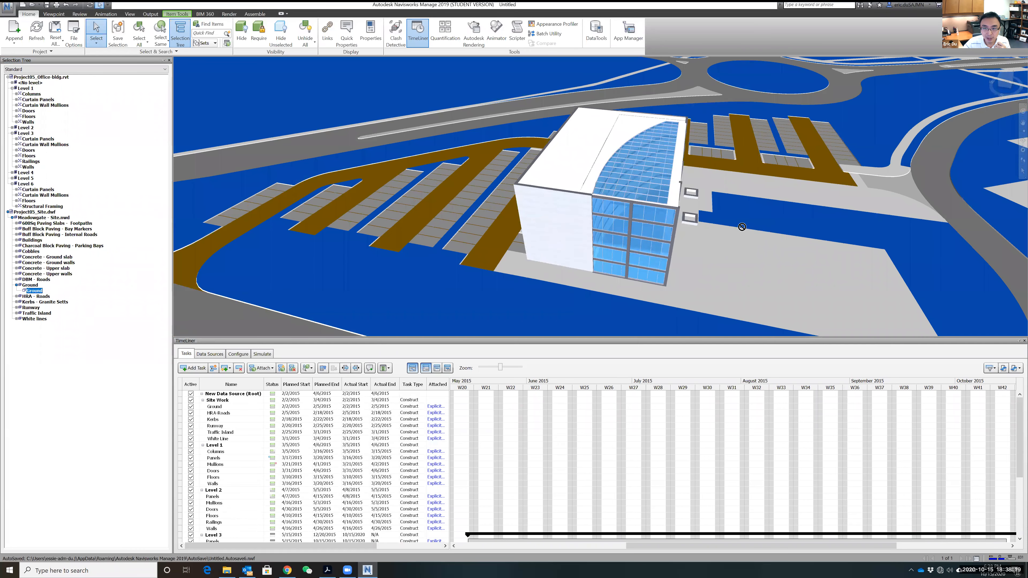
Step: Configure the TimeLiner simulation with an interval size of 1 week and a playback duration of 30 seconds
{"action": "left_click", "coordinate": [234, 322]}
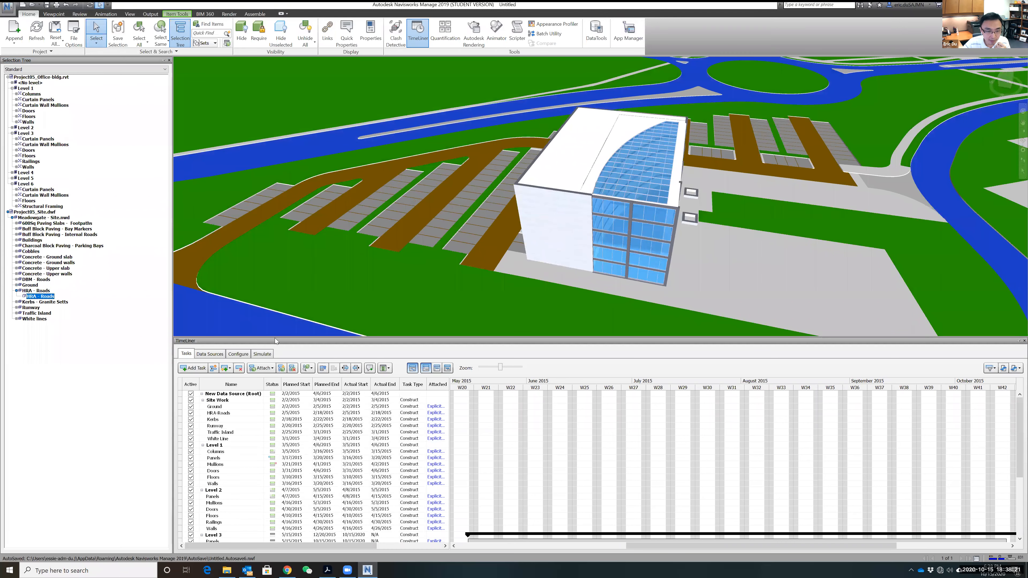
{"action": "left_click", "coordinate": [269, 354]}
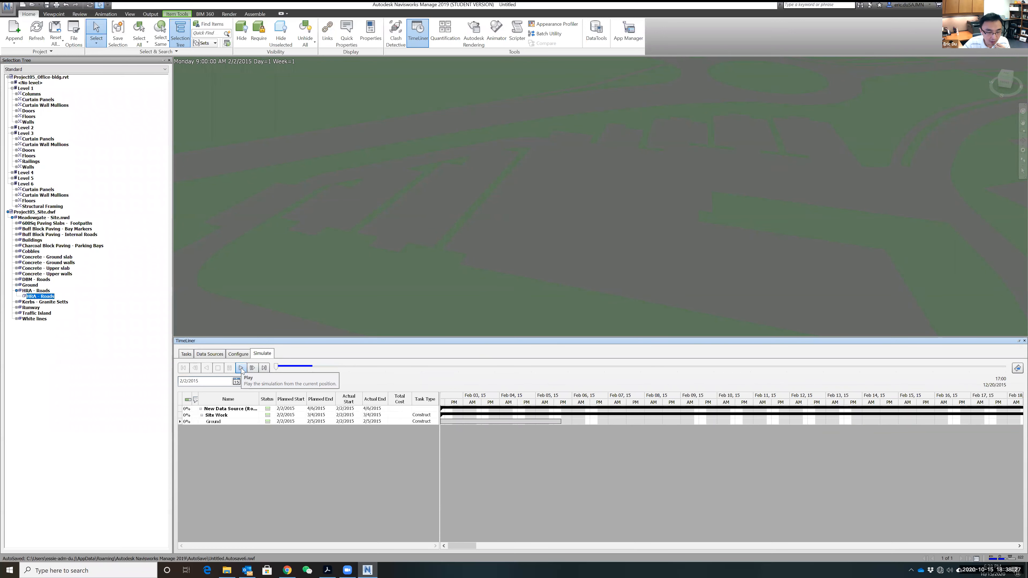
{"action": "left_click", "coordinate": [258, 383]}
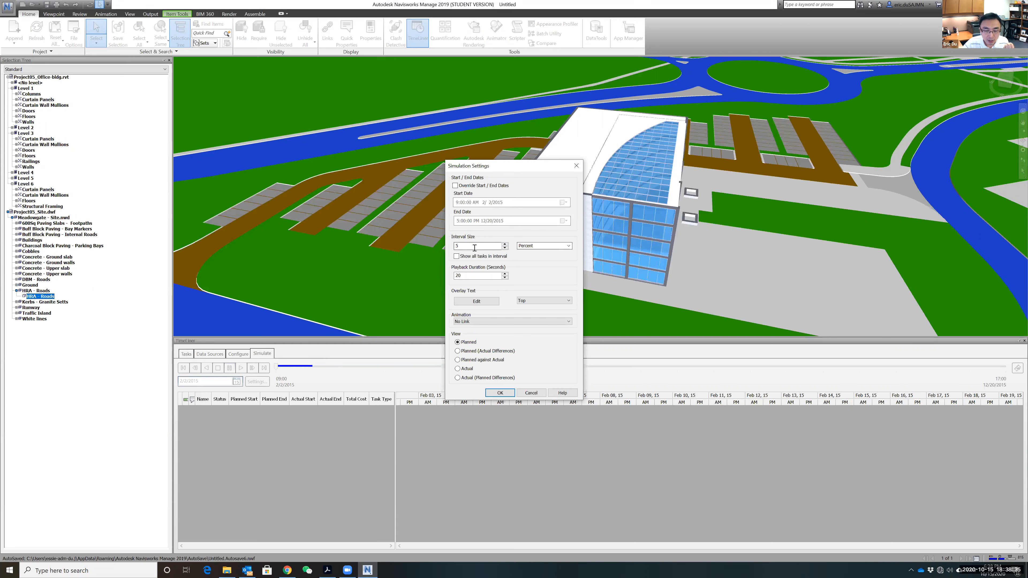
{"action": "left_click", "coordinate": [569, 247]}
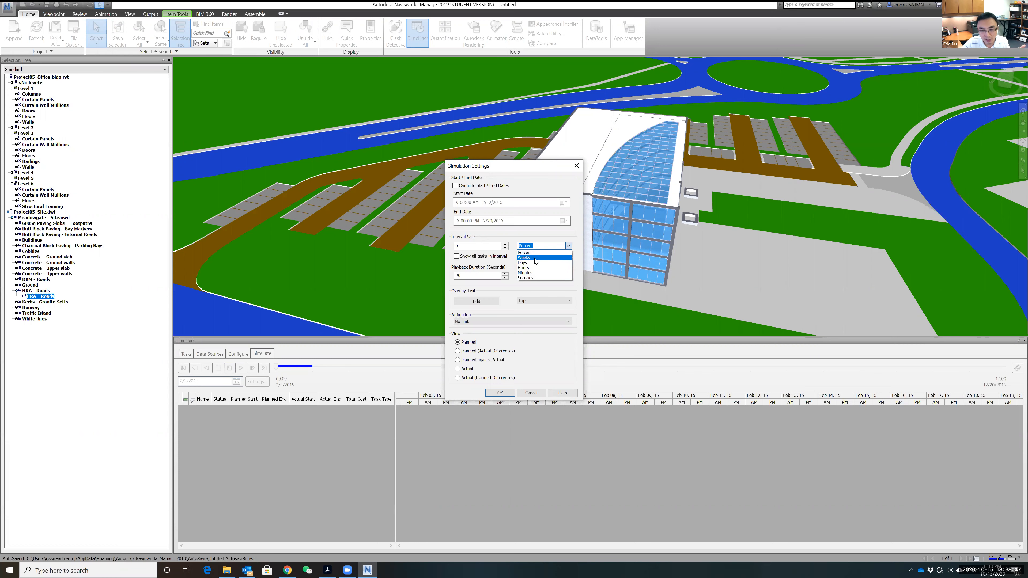
{"action": "left_click", "coordinate": [526, 257]}
{"action": "left_click", "coordinate": [569, 246]}
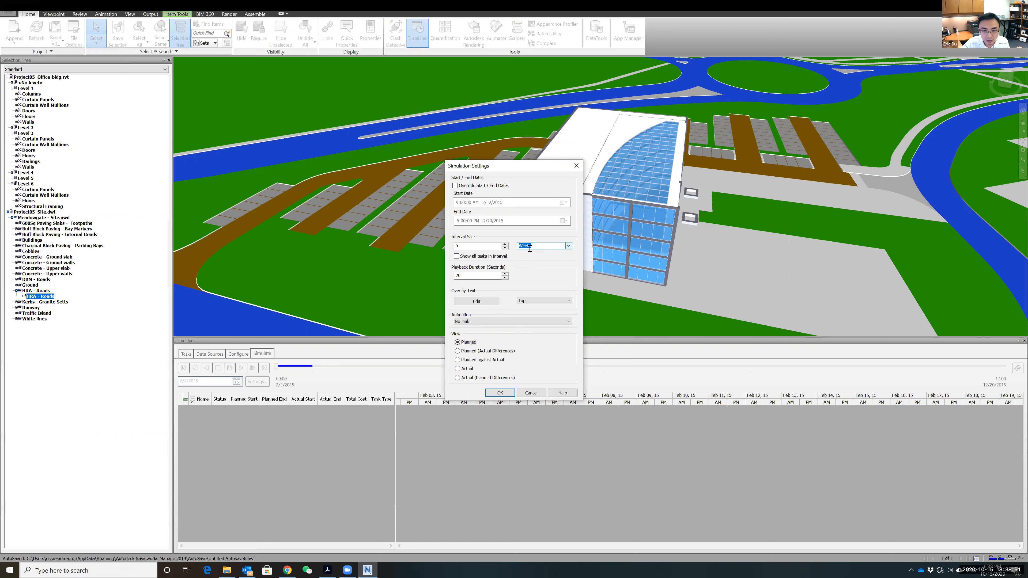
{"action": "double_click", "coordinate": [491, 246]}
{"action": "type", "text": "1"}
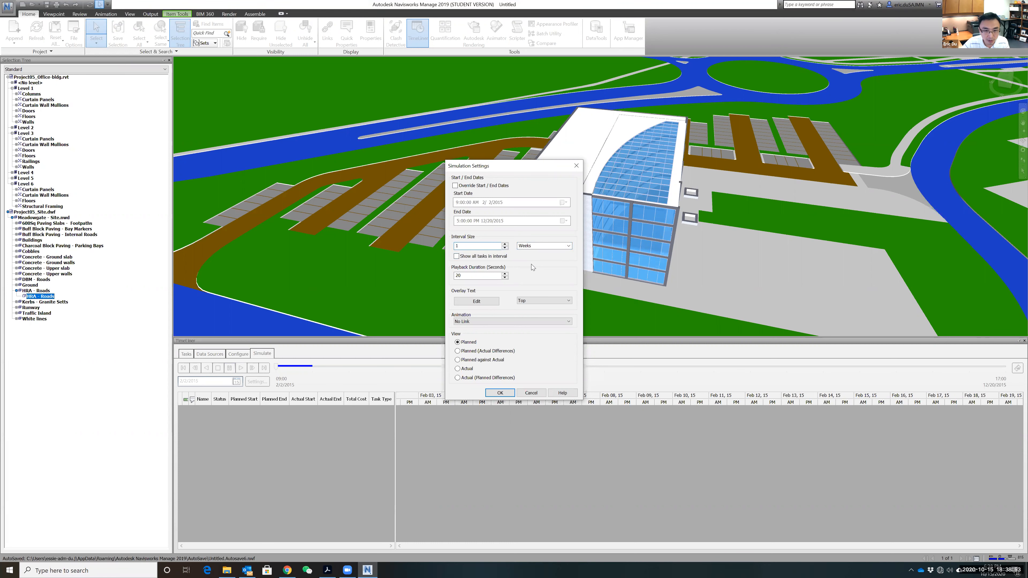
{"action": "double_click", "coordinate": [463, 275]}
{"action": "type", "text": "30"}
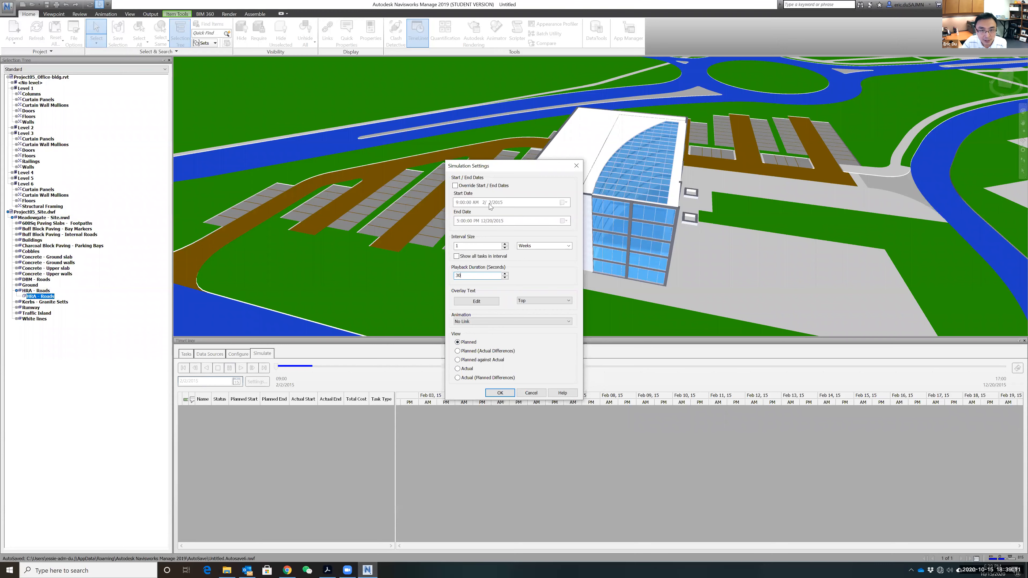
{"action": "left_click", "coordinate": [500, 393]}
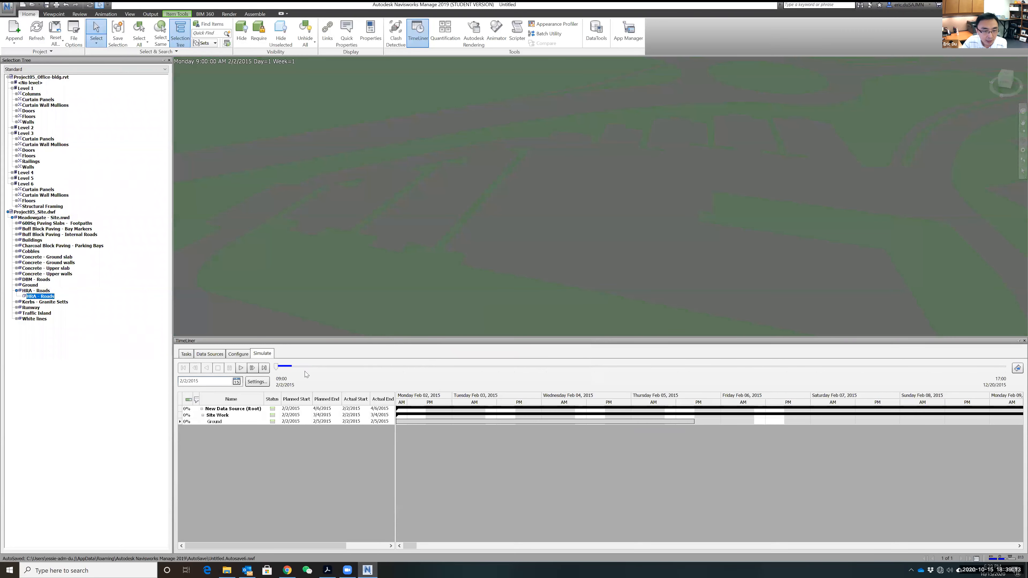
Step: Play the construction simulation and examine the building's interior at close range while it runs
{"action": "left_click", "coordinate": [241, 368]}
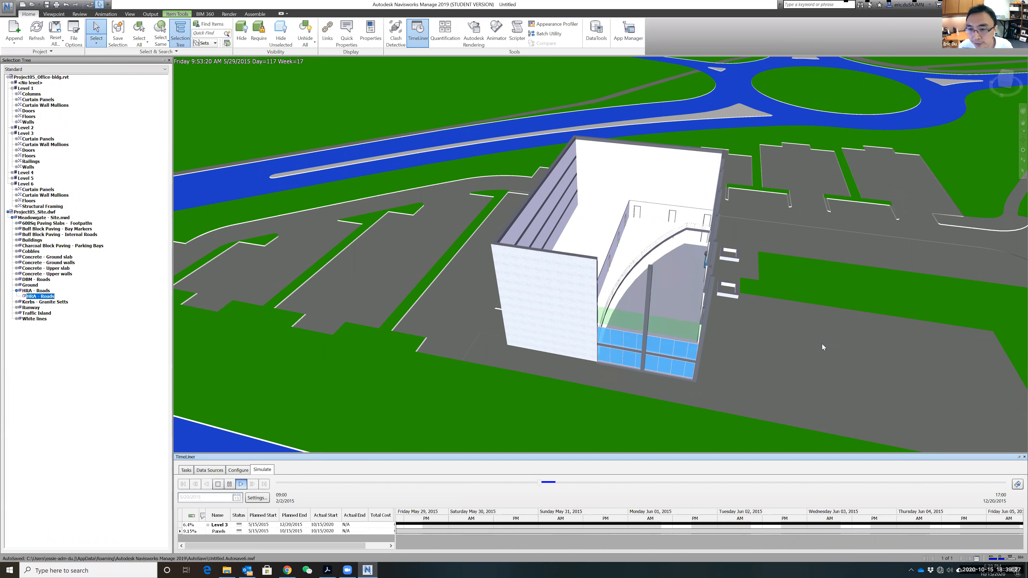
{"action": "scroll", "coordinate": [641, 286], "scroll_direction": "up", "scroll_amount": 5}
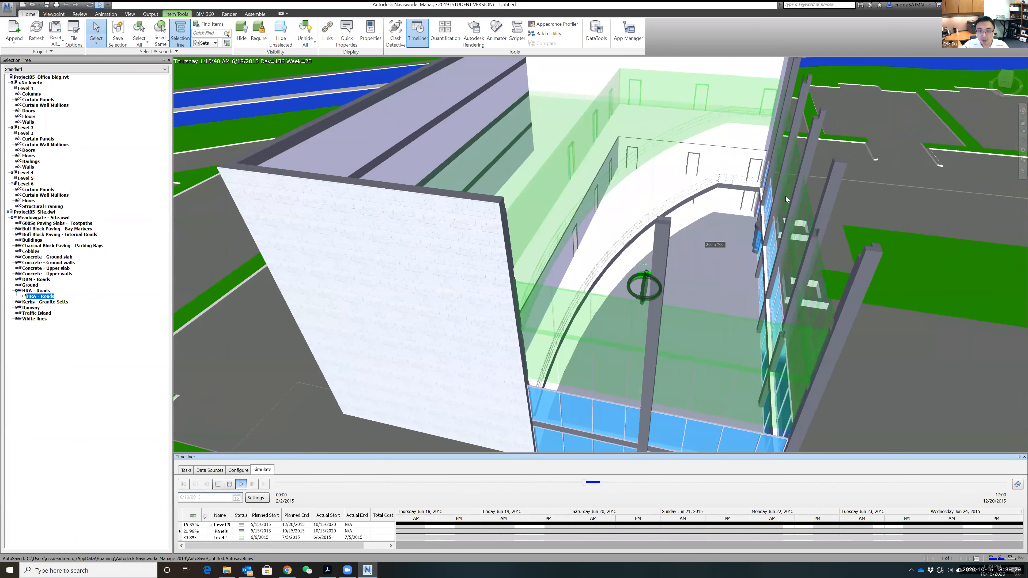
{"action": "scroll", "coordinate": [726, 272], "scroll_direction": "up", "scroll_amount": 5}
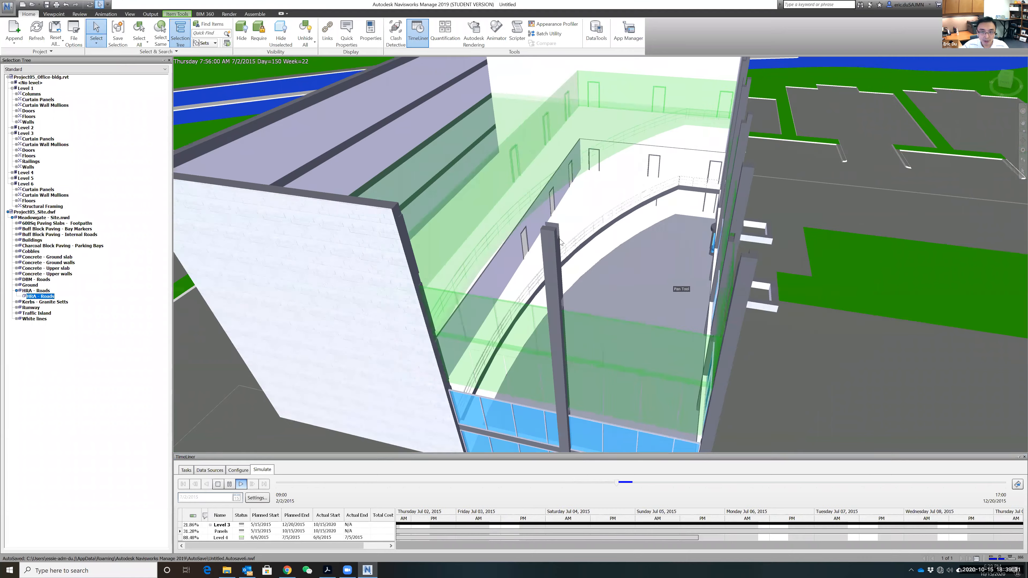
{"action": "scroll", "coordinate": [723, 313], "scroll_direction": "up", "scroll_amount": 8}
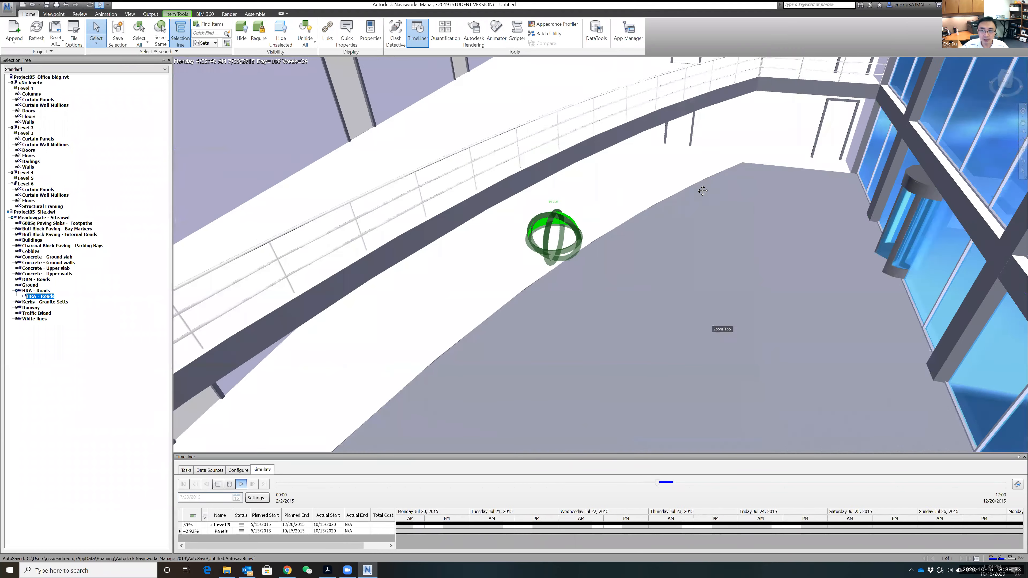
{"action": "scroll", "coordinate": [689, 216], "scroll_direction": "down", "scroll_amount": 5}
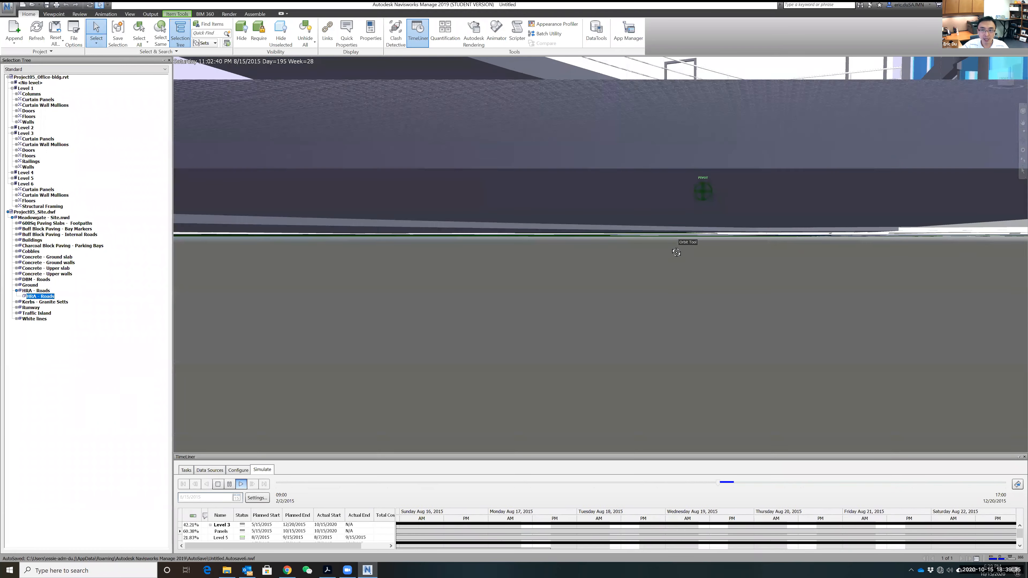
{"action": "middle_click_drag", "start_coordinate": [671, 219], "coordinate": [666, 266], "text": "shift"}
{"action": "scroll", "coordinate": [615, 174], "scroll_direction": "up", "scroll_amount": 4}
{"action": "scroll", "coordinate": [664, 278], "scroll_direction": "down", "scroll_amount": 5}
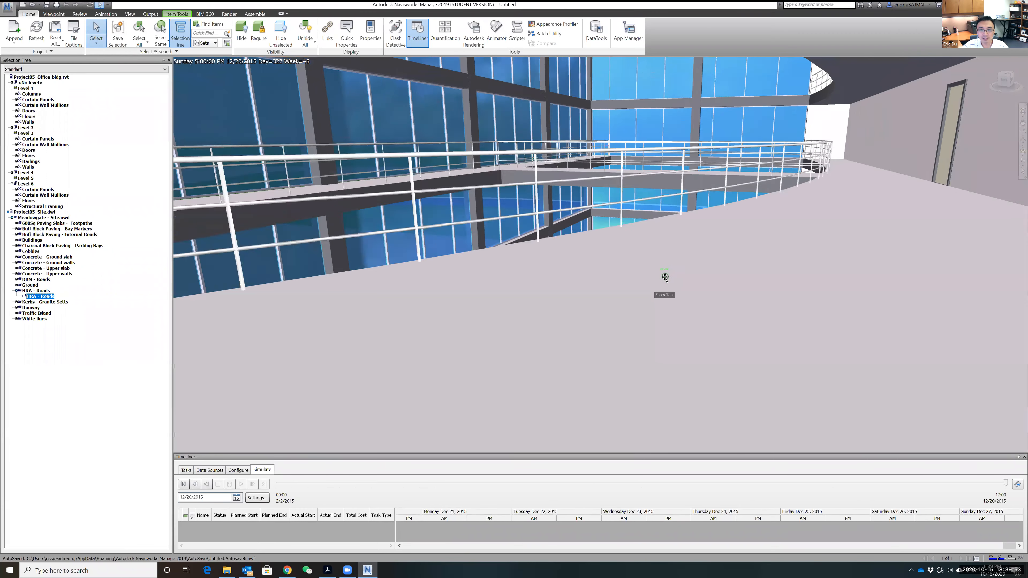
Step: Frame the glazed atrium from inside the building and replay the simulation from the beginning
{"action": "scroll", "coordinate": [664, 278], "scroll_direction": "up", "scroll_amount": 1}
{"action": "scroll", "coordinate": [664, 278], "scroll_direction": "up", "scroll_amount": 5}
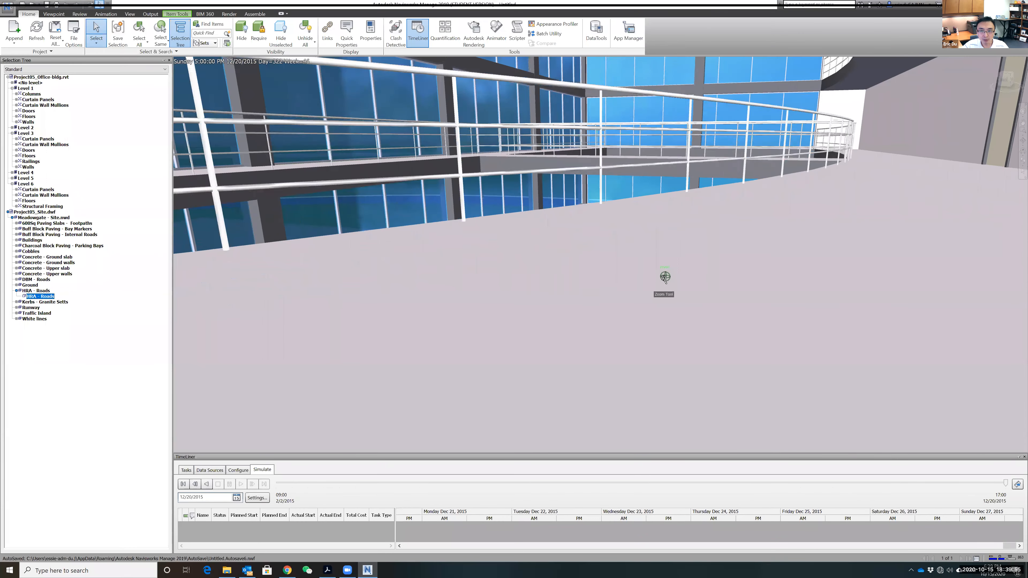
{"action": "middle_click_drag", "start_coordinate": [663, 276], "coordinate": [683, 257], "text": "shift"}
{"action": "scroll", "coordinate": [720, 280], "scroll_direction": "down", "scroll_amount": 2}
{"action": "scroll", "coordinate": [684, 257], "scroll_direction": "down", "scroll_amount": 3}
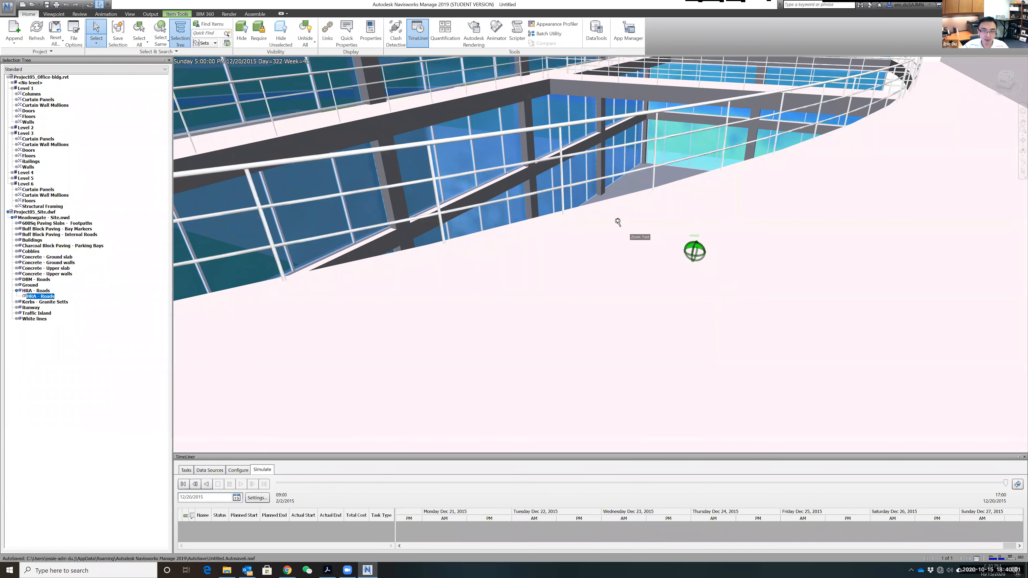
{"action": "middle_click_drag", "start_coordinate": [498, 258], "coordinate": [793, 326]}
{"action": "middle_click_drag", "start_coordinate": [705, 314], "coordinate": [778, 308], "text": "shift"}
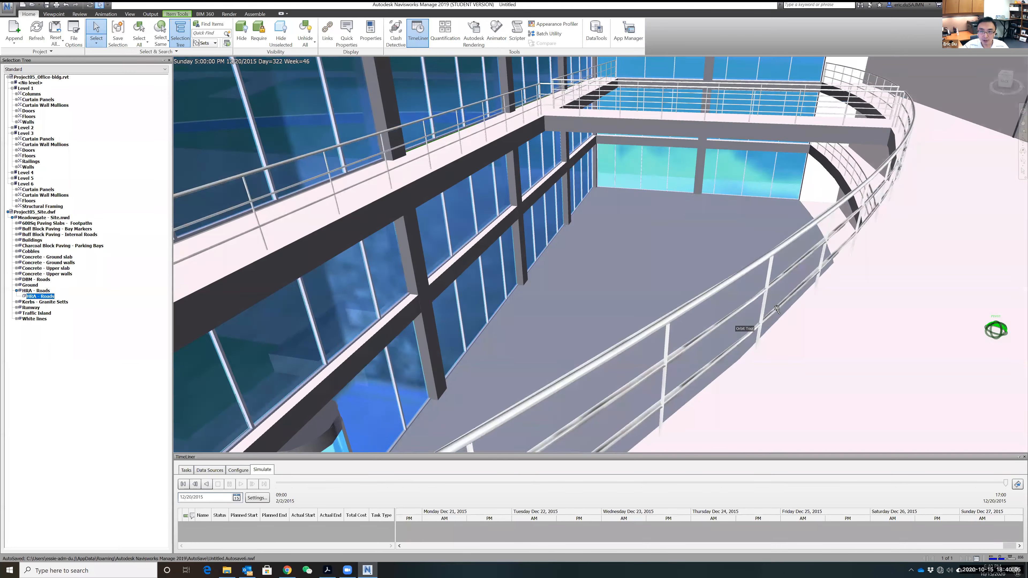
{"action": "scroll", "coordinate": [778, 308], "scroll_direction": "up", "scroll_amount": 2}
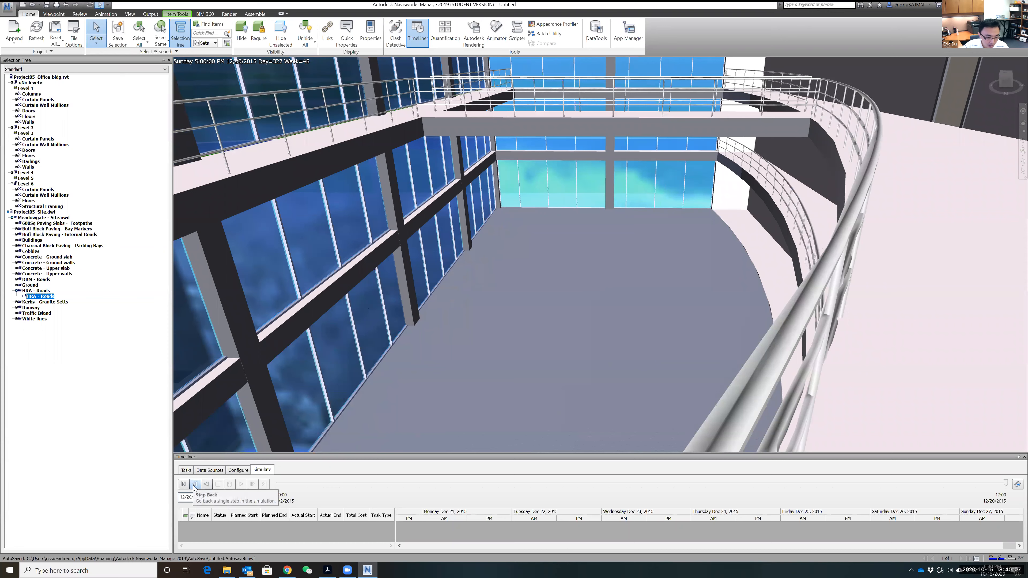
{"action": "left_click", "coordinate": [183, 485]}
{"action": "left_click", "coordinate": [241, 484]}
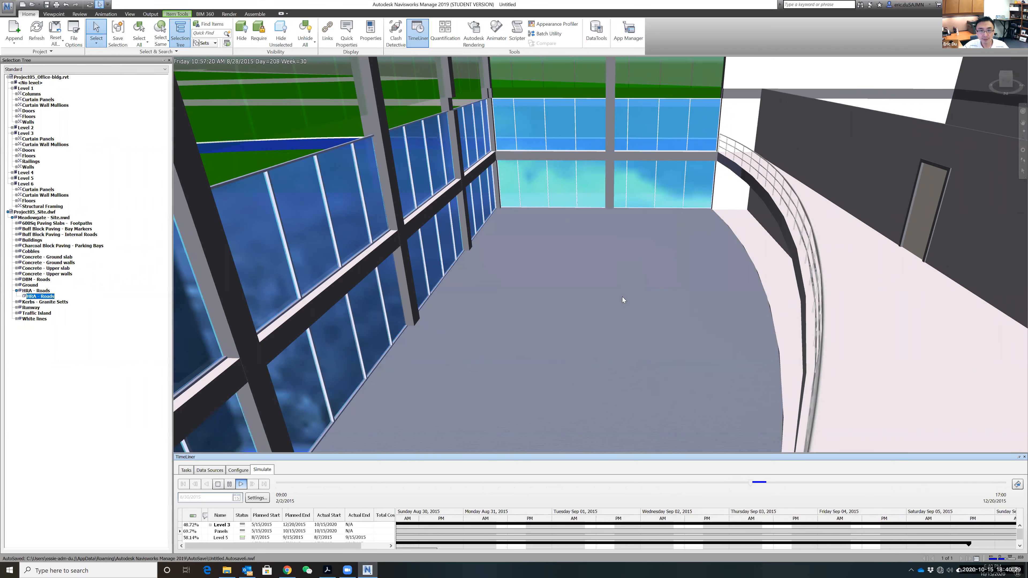
Step: Examine the whole building and surrounding site from outside as the simulation plays to its end
{"action": "scroll", "coordinate": [623, 297], "scroll_direction": "down", "scroll_amount": 10}
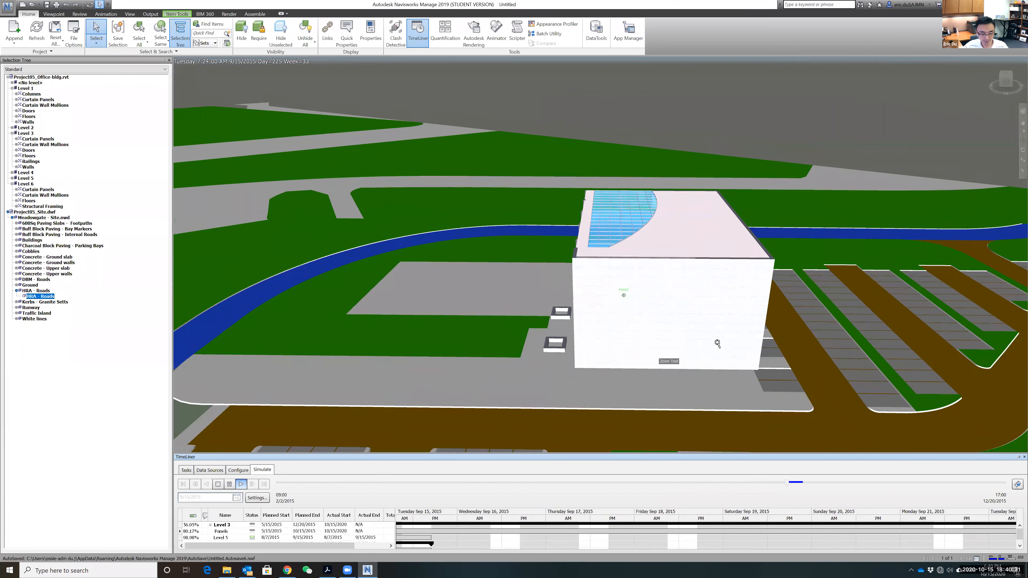
{"action": "middle_click_drag", "start_coordinate": [654, 358], "coordinate": [897, 283], "text": "shift"}
{"action": "scroll", "coordinate": [280, 318], "scroll_direction": "up", "scroll_amount": 4}
{"action": "scroll", "coordinate": [811, 233], "scroll_direction": "down", "scroll_amount": 6}
{"action": "scroll", "coordinate": [886, 287], "scroll_direction": "down", "scroll_amount": 3}
{"action": "middle_click_drag", "start_coordinate": [800, 298], "coordinate": [729, 312]}
{"action": "scroll", "coordinate": [730, 312], "scroll_direction": "up", "scroll_amount": 2}
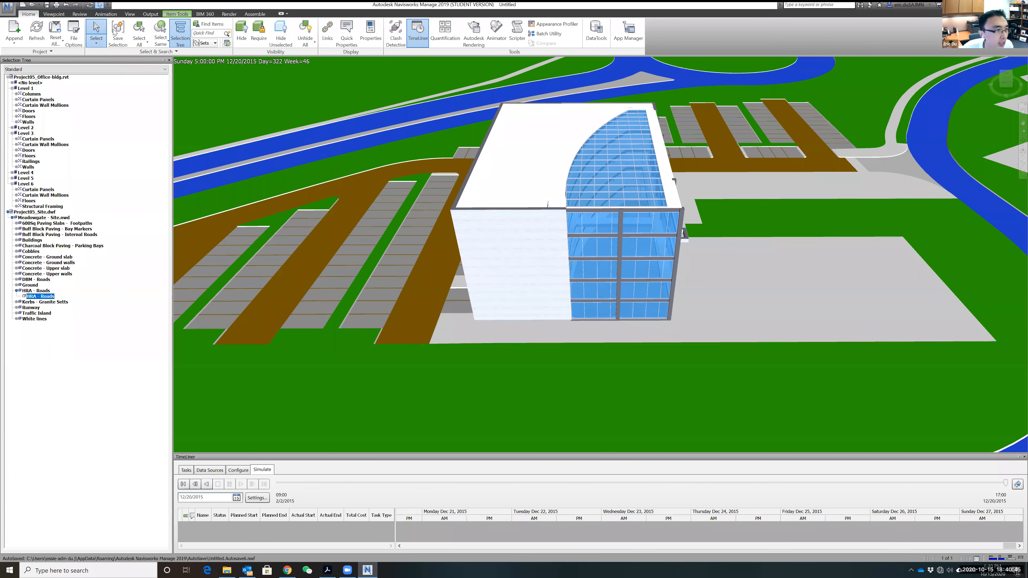
Step: Save an exterior viewpoint facing the glazed corner of the building and name it Outside 1
{"action": "left_click", "coordinate": [60, 14]}
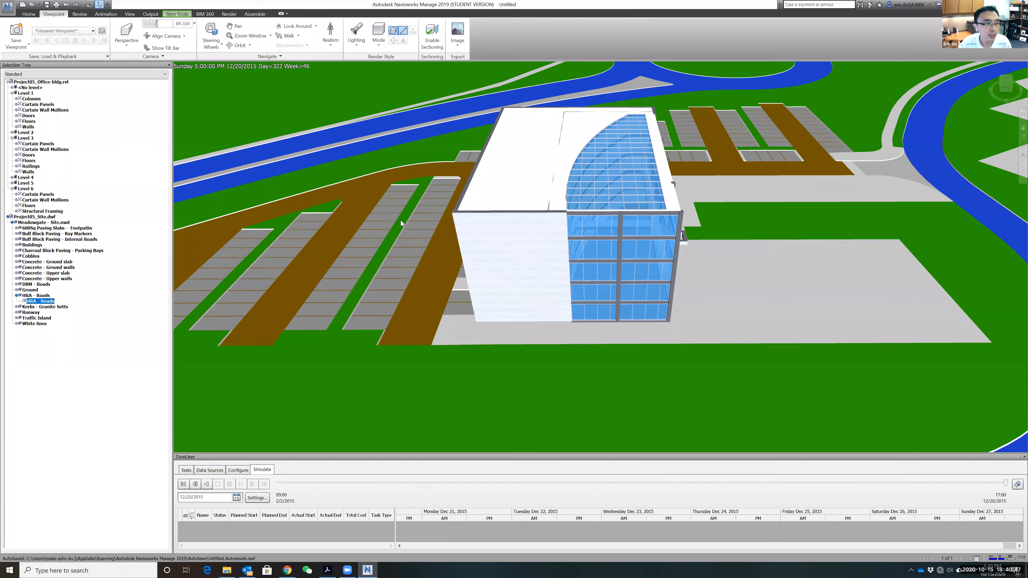
{"action": "scroll", "coordinate": [794, 302], "scroll_direction": "up", "scroll_amount": 1}
{"action": "scroll", "coordinate": [795, 301], "scroll_direction": "down", "scroll_amount": 2}
{"action": "middle_click_drag", "start_coordinate": [725, 314], "coordinate": [704, 302], "text": "shift"}
{"action": "scroll", "coordinate": [711, 269], "scroll_direction": "down", "scroll_amount": 1}
{"action": "middle_click_drag", "start_coordinate": [764, 269], "coordinate": [718, 257], "text": "shift"}
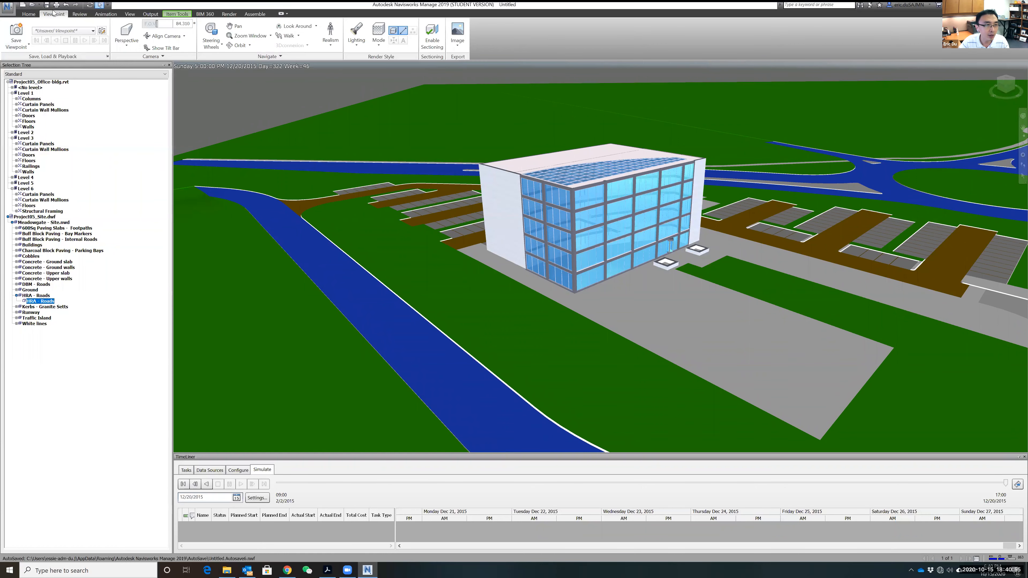
{"action": "left_click", "coordinate": [16, 32]}
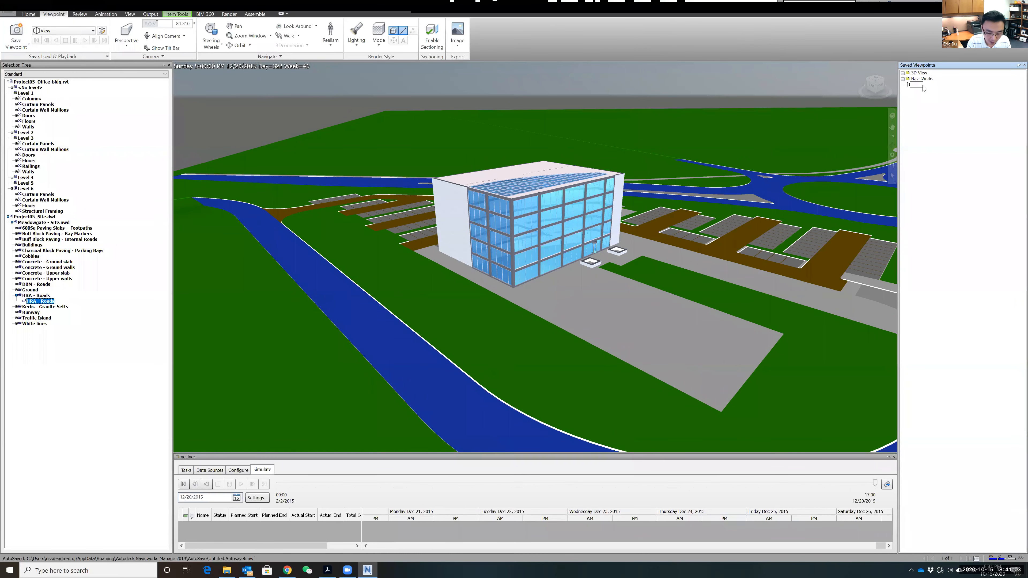
{"action": "type", "text": "Outside 1"}
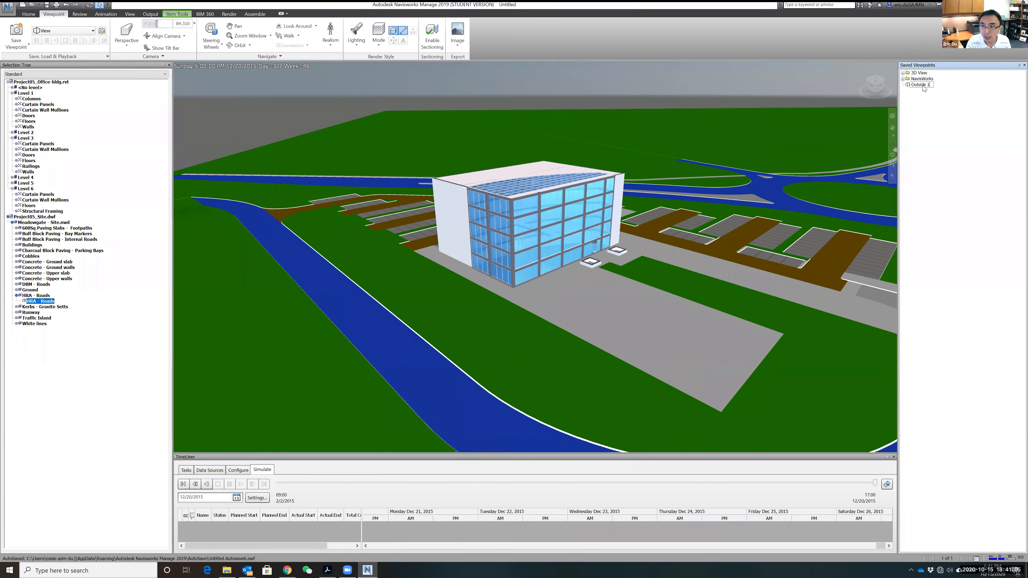
{"action": "left_click", "coordinate": [922, 86]}
Step: Save a top-down viewpoint over the building and name it Bird view 1
{"action": "left_click_drag", "start_coordinate": [587, 321], "coordinate": [495, 361]}
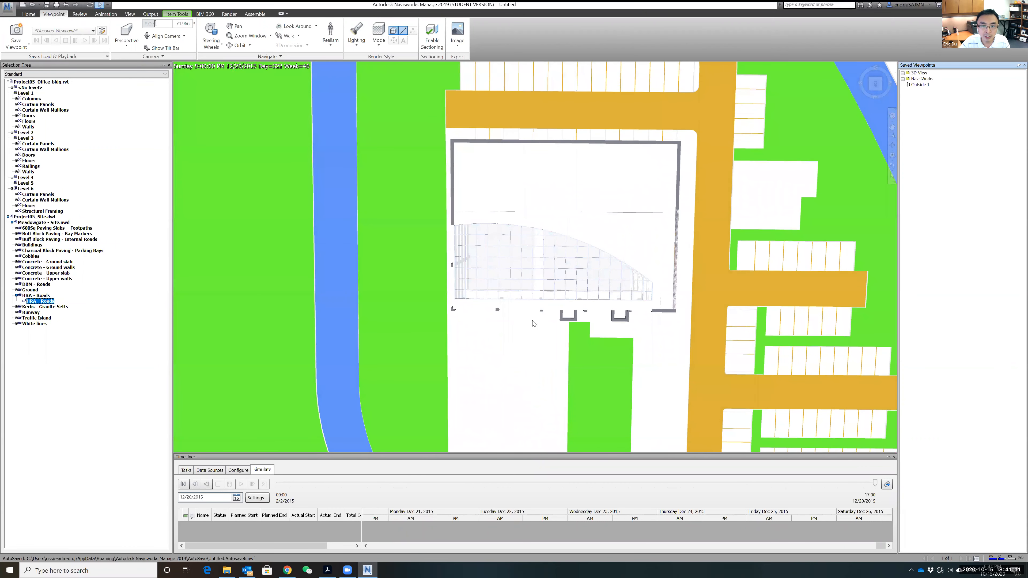
{"action": "left_click", "coordinate": [16, 32]}
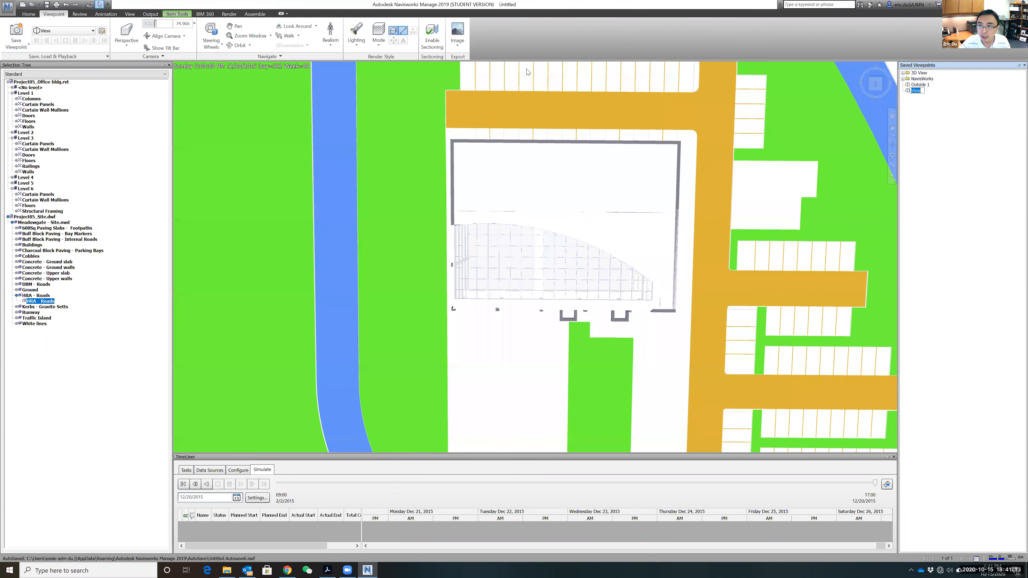
{"action": "type", "text": "Bird v"}
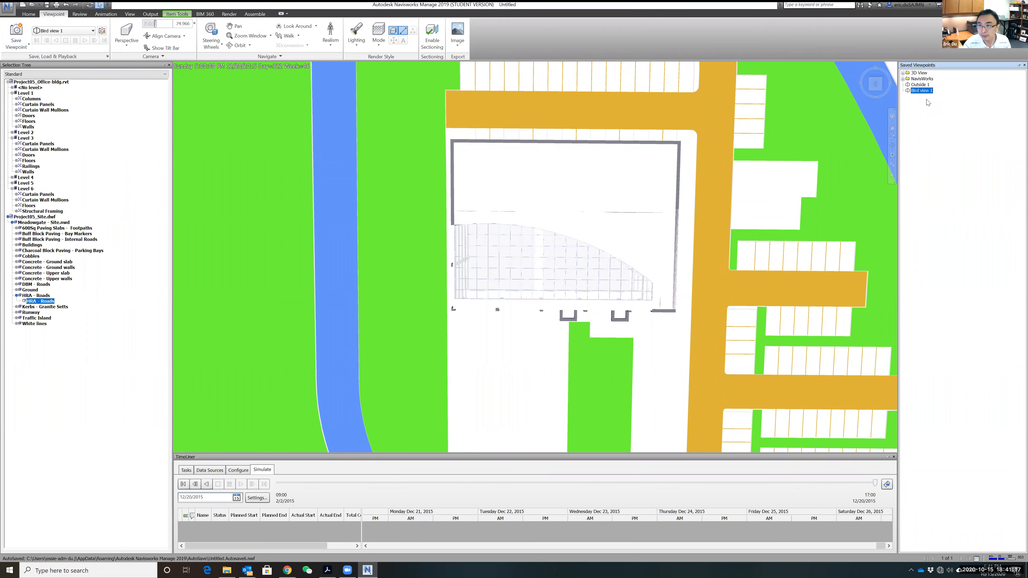
Step: Save an elevated exterior viewpoint of the building's solid wall side and name it Outside 2
{"action": "middle_click_drag", "start_coordinate": [613, 311], "coordinate": [773, 335], "text": "shift"}
{"action": "scroll", "coordinate": [809, 212], "scroll_direction": "down", "scroll_amount": 1}
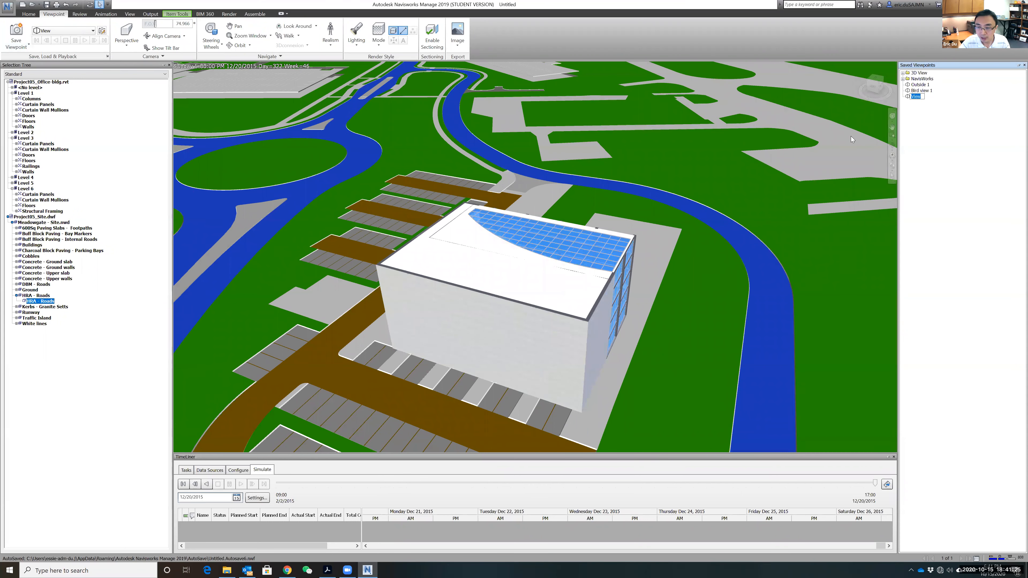
{"action": "type", "text": "Outds"}
{"action": "key", "text": "BackSpace"}
{"action": "key", "text": "BackSpace"}
{"action": "type", "text": "side 2"}
{"action": "key", "text": "Return"}
Step: Try to move the view through the solid masonry wall into the building's interior
{"action": "scroll", "coordinate": [590, 277], "scroll_direction": "up", "scroll_amount": 3}
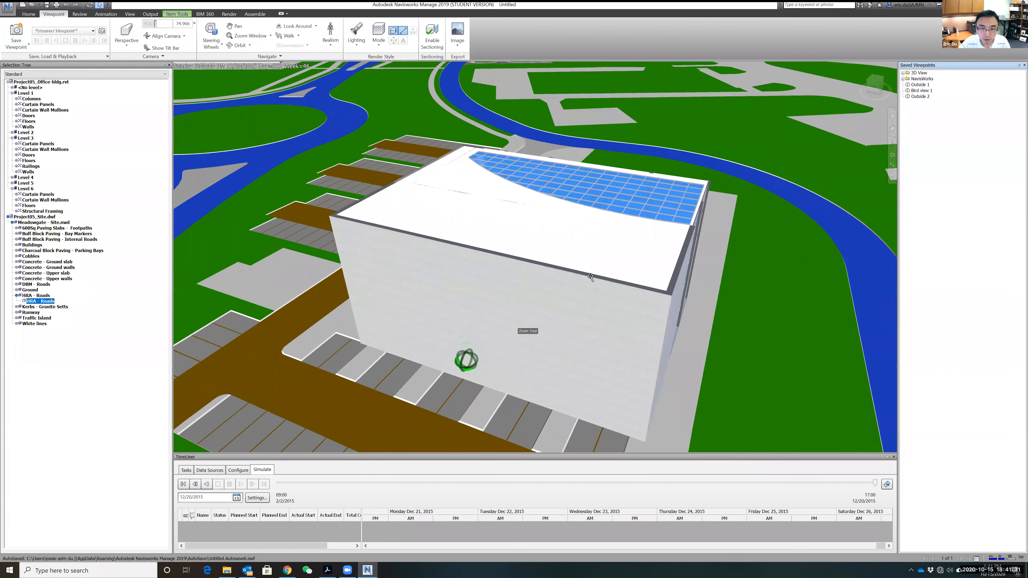
{"action": "scroll", "coordinate": [590, 277], "scroll_direction": "up", "scroll_amount": 5}
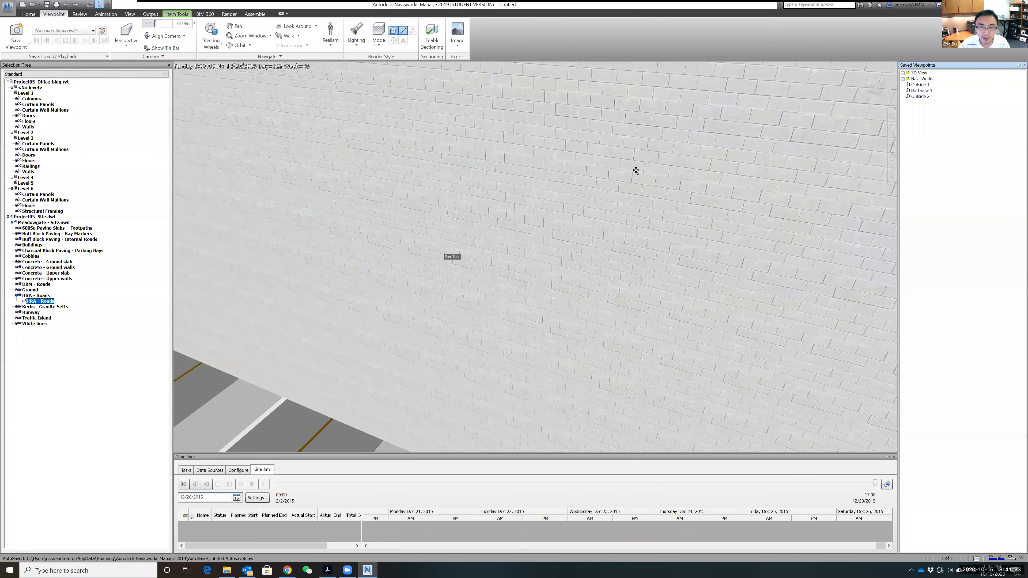
{"action": "scroll", "coordinate": [636, 171], "scroll_direction": "up", "scroll_amount": 5}
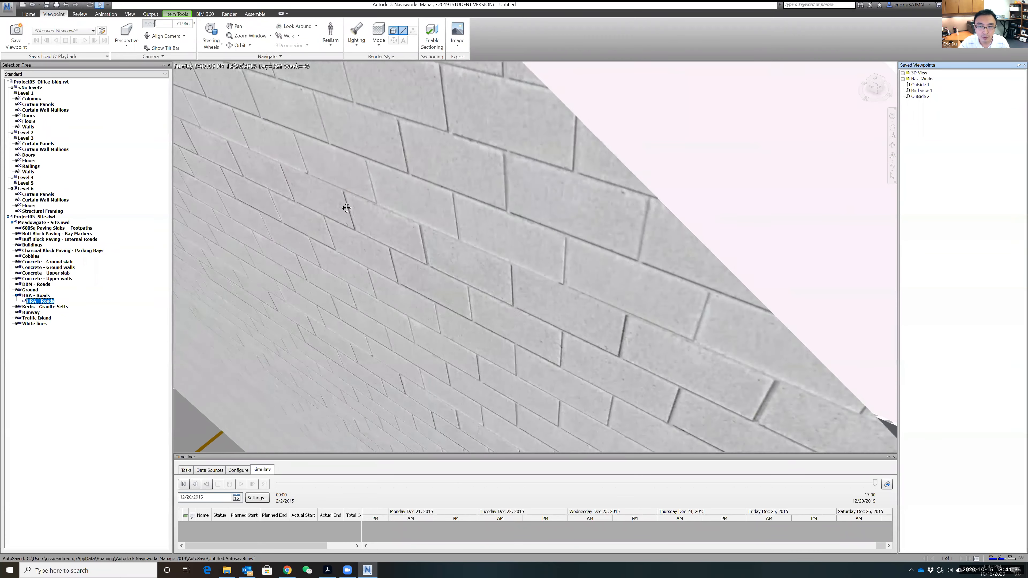
{"action": "scroll", "coordinate": [346, 208], "scroll_direction": "down", "scroll_amount": 8}
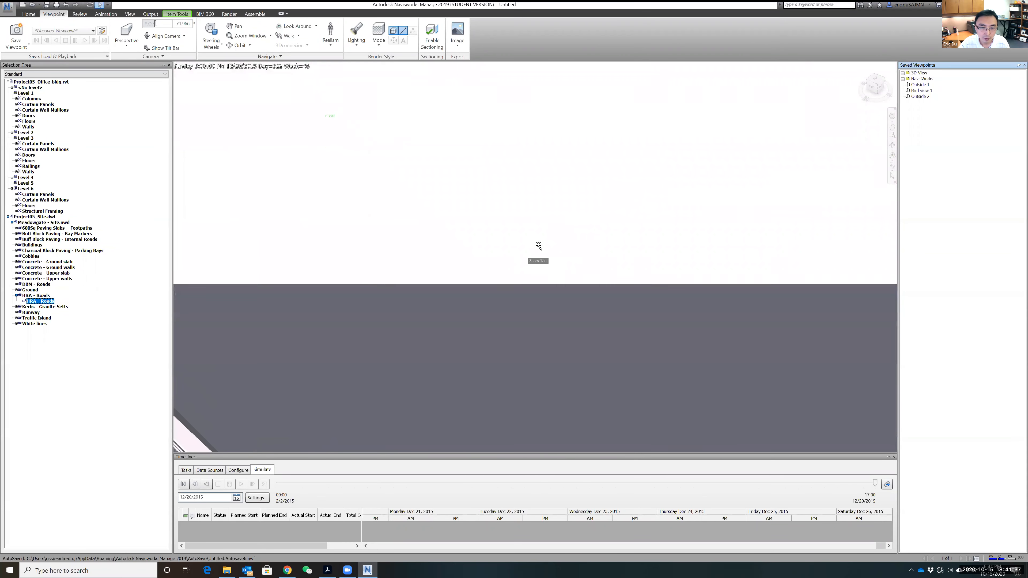
{"action": "scroll", "coordinate": [590, 257], "scroll_direction": "down", "scroll_amount": 4}
{"action": "mouse_move", "coordinate": [514, 239]}
{"action": "middle_mouse_down", "text": "shift"}
{"action": "mouse_move", "coordinate": [555, 185]}
{"action": "mouse_move", "coordinate": [691, 285]}
{"action": "mouse_move", "coordinate": [304, 240]}
{"action": "middle_mouse_up", "text": "shift"}
{"action": "middle_click_drag", "start_coordinate": [797, 319], "coordinate": [379, 323]}
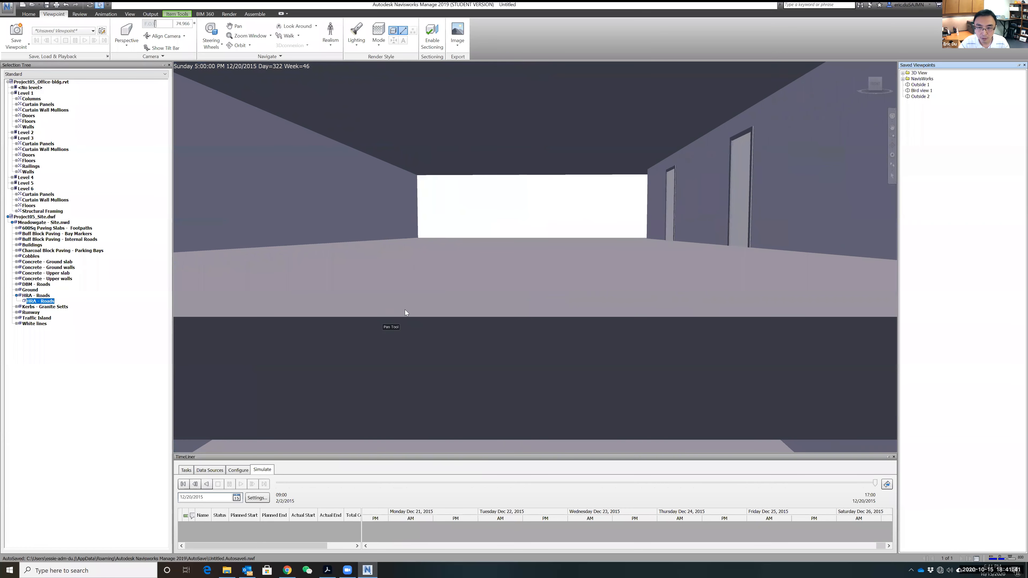
{"action": "mouse_move", "coordinate": [734, 378]}
{"action": "middle_mouse_down", "text": "shift"}
{"action": "mouse_move", "coordinate": [422, 374]}
{"action": "mouse_move", "coordinate": [714, 379]}
{"action": "mouse_move", "coordinate": [725, 301]}
{"action": "middle_mouse_up", "text": "shift"}
{"action": "left_click", "coordinate": [760, 220]}
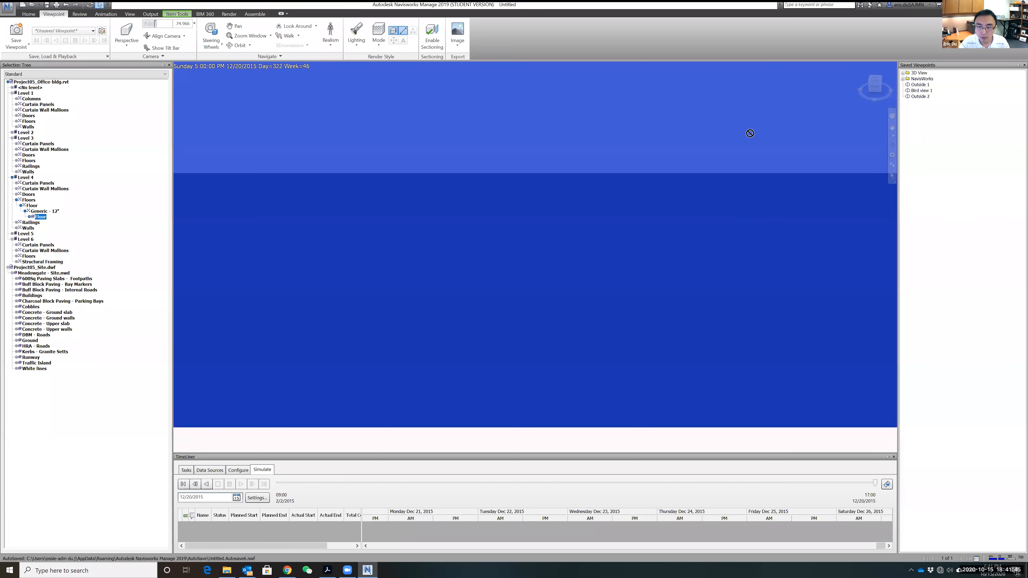
{"action": "key", "text": "Escape"}
{"action": "scroll", "coordinate": [769, 235], "scroll_direction": "down", "scroll_amount": 6}
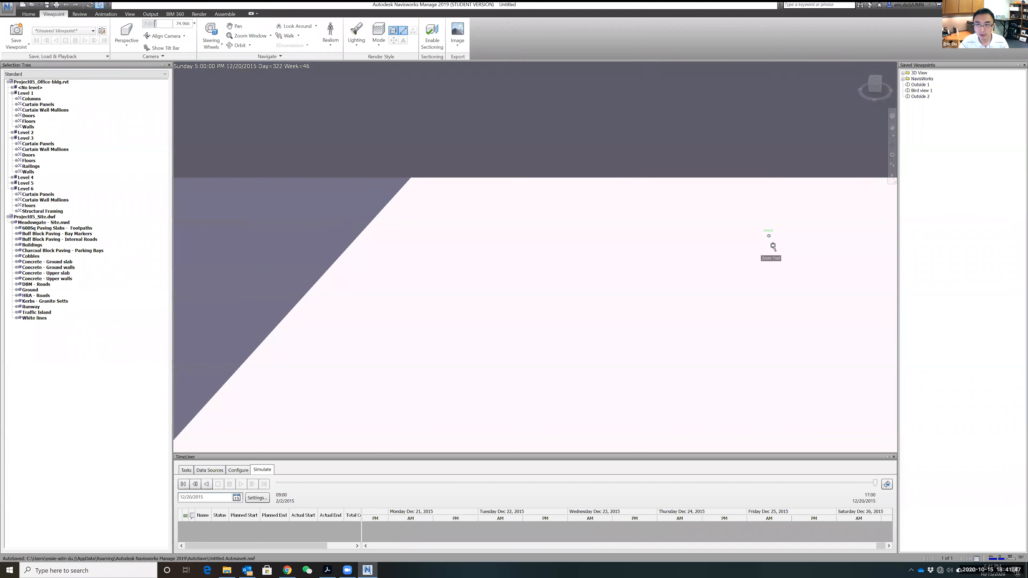
{"action": "scroll", "coordinate": [793, 246], "scroll_direction": "down", "scroll_amount": 5}
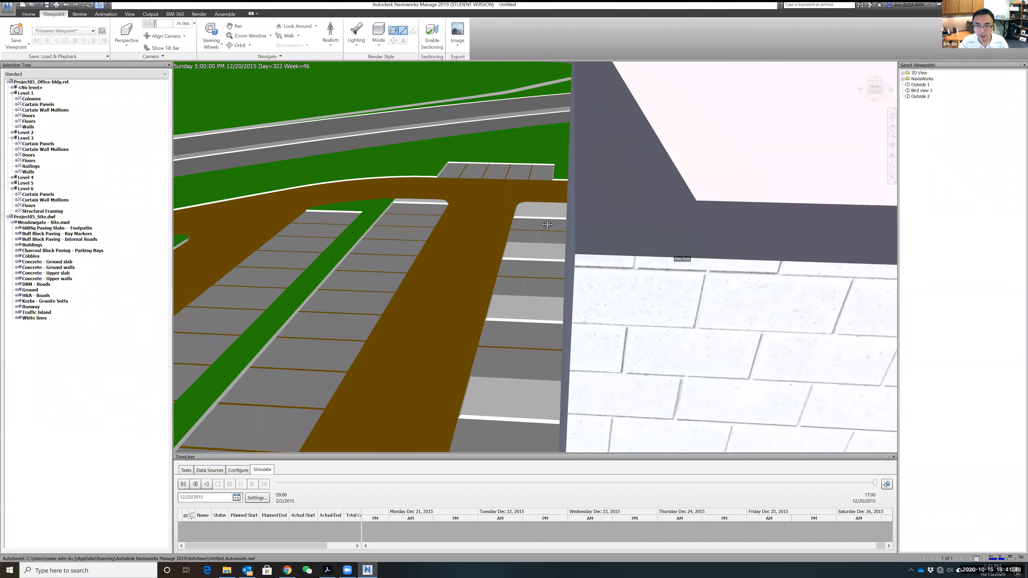
Step: Bring the view close to the roof edge at the masonry wall corner to look for a way inside
{"action": "middle_click_drag", "start_coordinate": [793, 376], "coordinate": [599, 215]}
{"action": "scroll", "coordinate": [742, 298], "scroll_direction": "down", "scroll_amount": 5}
{"action": "middle_click_drag", "start_coordinate": [817, 339], "coordinate": [888, 341], "text": "shift"}
{"action": "scroll", "coordinate": [703, 277], "scroll_direction": "up", "scroll_amount": 1}
{"action": "scroll", "coordinate": [702, 276], "scroll_direction": "up", "scroll_amount": 4}
{"action": "left_click", "coordinate": [672, 222]}
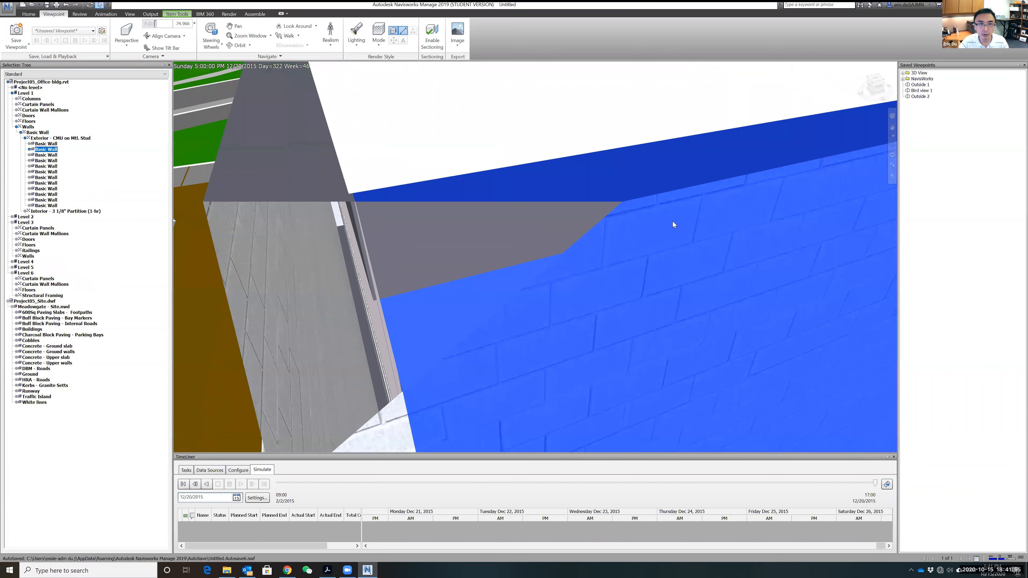
{"action": "scroll", "coordinate": [668, 224], "scroll_direction": "up", "scroll_amount": 3}
{"action": "scroll", "coordinate": [669, 224], "scroll_direction": "up", "scroll_amount": 5}
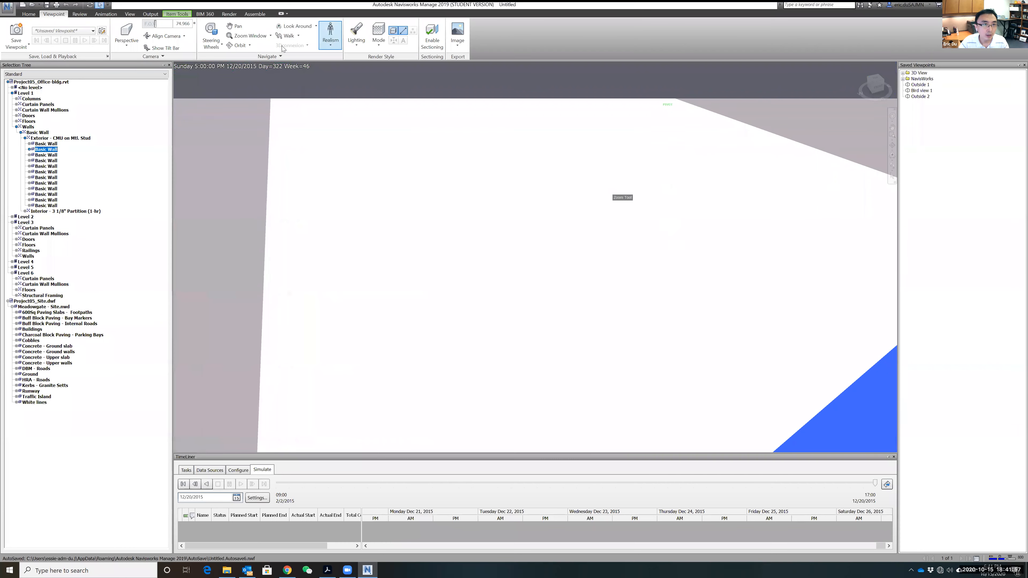
Step: Try to enter the building with the Fly tool, and use SteeringWheels to return to the wall corner view
{"action": "left_click", "coordinate": [293, 39]}
{"action": "left_click", "coordinate": [299, 35]}
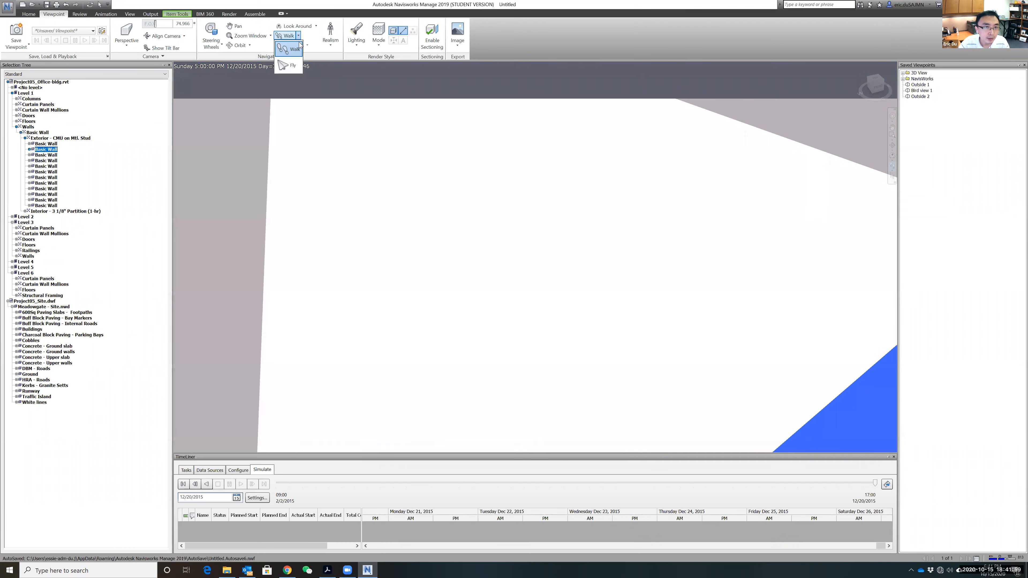
{"action": "left_click", "coordinate": [287, 62]}
{"action": "left_click_drag", "start_coordinate": [574, 292], "coordinate": [587, 214]}
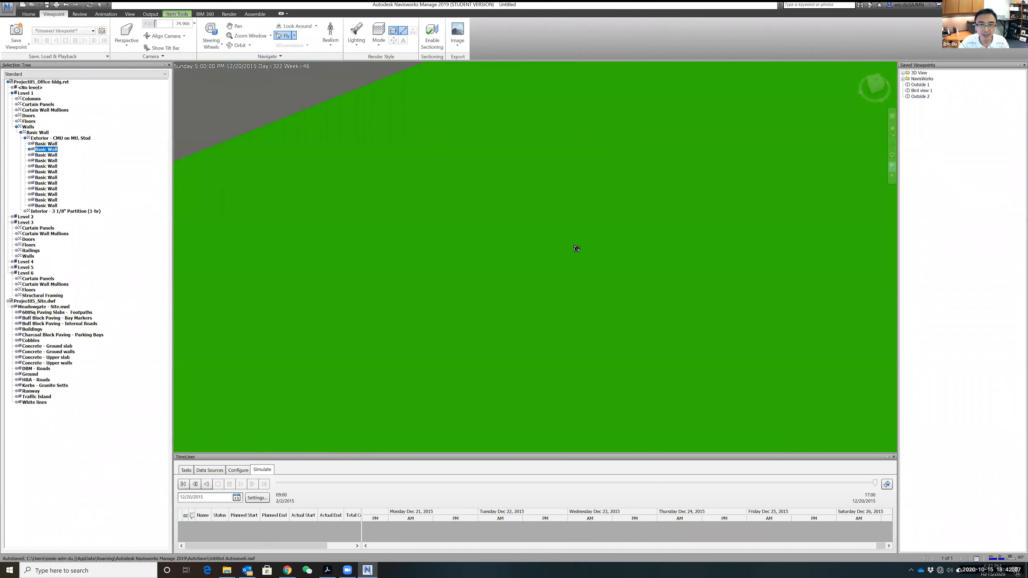
{"action": "left_click_drag", "start_coordinate": [440, 70], "coordinate": [457, 131]}
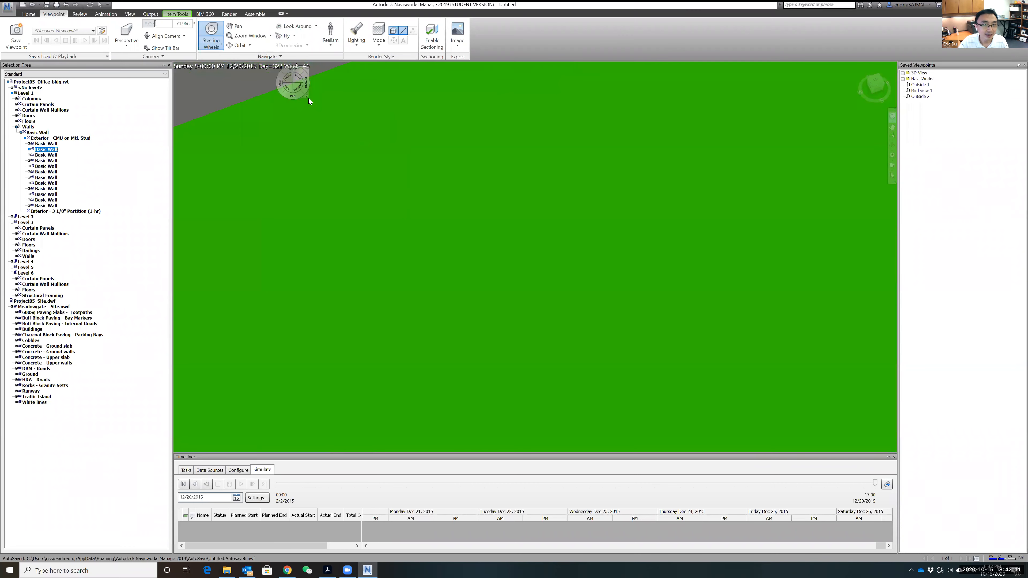
{"action": "left_click_drag", "start_coordinate": [390, 147], "coordinate": [243, 150]}
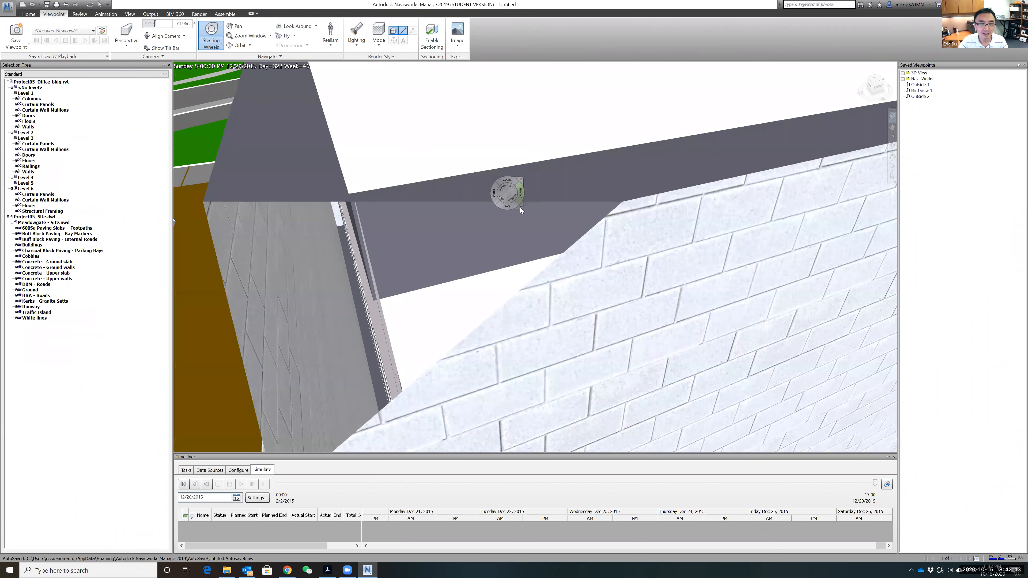
Step: Move the view from the wall corner into the long interior room with the row of doors
{"action": "left_click_drag", "start_coordinate": [568, 242], "coordinate": [614, 199]}
{"action": "left_click_drag", "start_coordinate": [740, 165], "coordinate": [866, 97]}
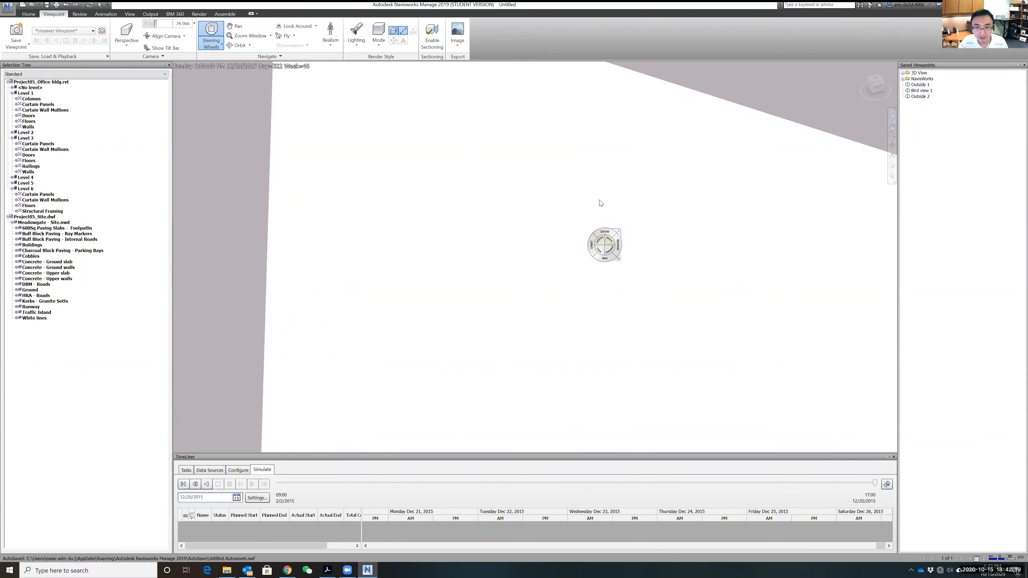
{"action": "left_click_drag", "start_coordinate": [320, 73], "coordinate": [326, 74]}
{"action": "left_click", "coordinate": [235, 26]}
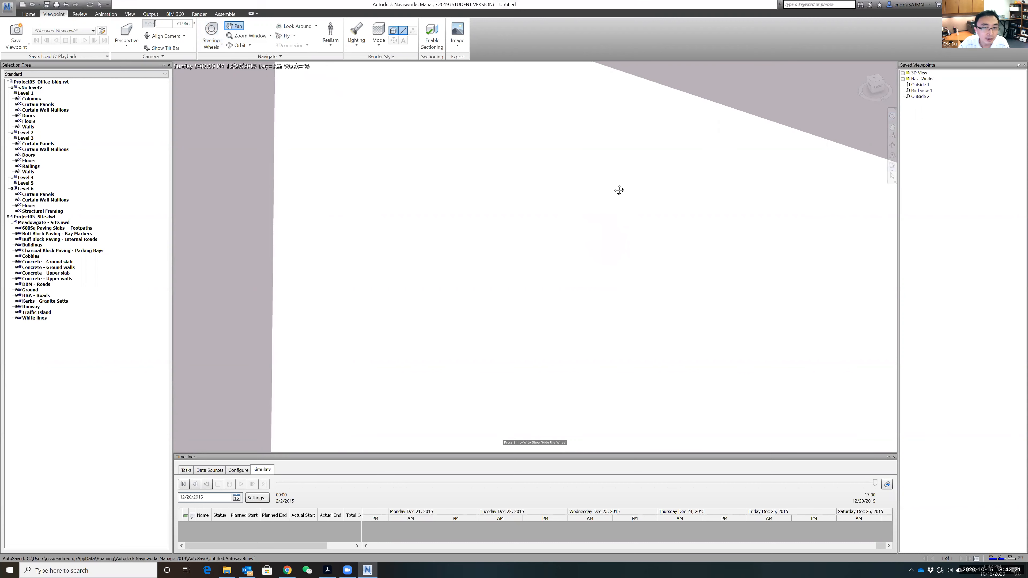
{"action": "mouse_move", "coordinate": [523, 207]}
{"action": "middle_mouse_down"}
{"action": "mouse_move", "coordinate": [614, 262]}
{"action": "mouse_move", "coordinate": [612, 214]}
{"action": "mouse_move", "coordinate": [583, 149]}
{"action": "middle_mouse_up"}
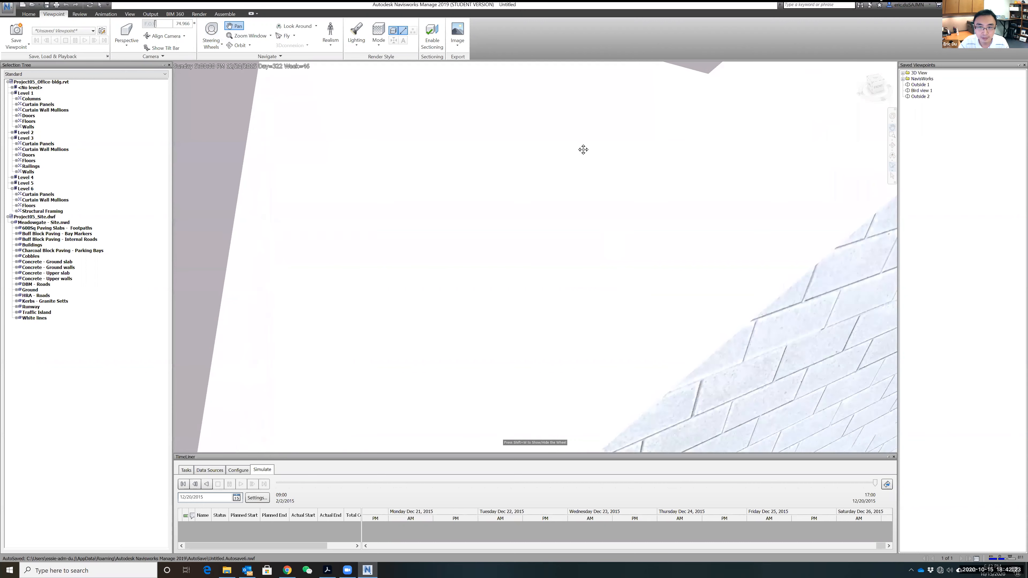
{"action": "scroll", "coordinate": [657, 235], "scroll_direction": "up", "scroll_amount": 2}
{"action": "scroll", "coordinate": [658, 235], "scroll_direction": "up", "scroll_amount": 4}
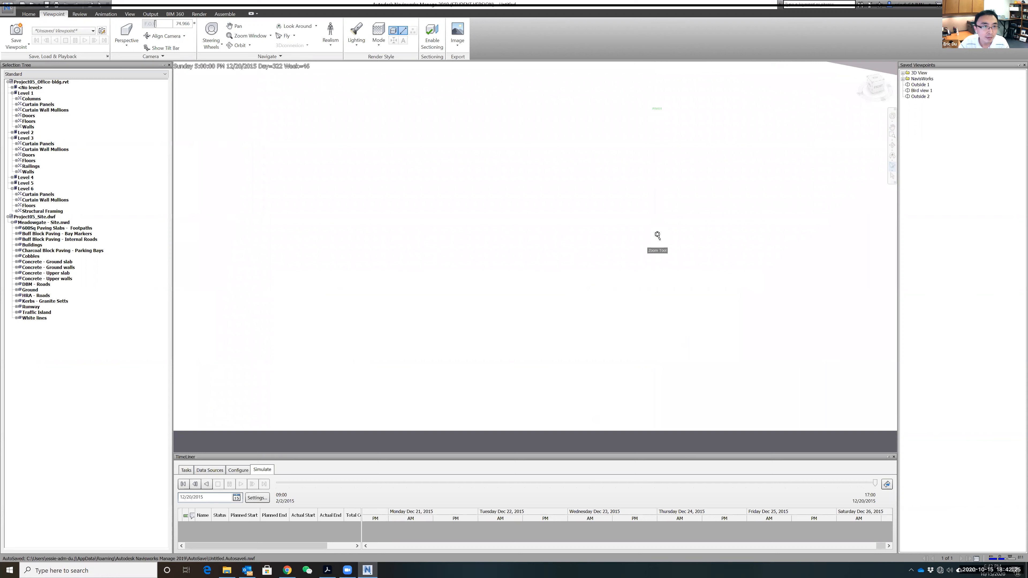
{"action": "left_click", "coordinate": [239, 45]}
{"action": "mouse_move", "coordinate": [544, 179]}
{"action": "left_mouse_down"}
{"action": "mouse_move", "coordinate": [519, 203]}
{"action": "mouse_move", "coordinate": [447, 214]}
{"action": "mouse_move", "coordinate": [569, 185]}
{"action": "mouse_move", "coordinate": [581, 160]}
{"action": "mouse_move", "coordinate": [565, 167]}
{"action": "left_mouse_up"}
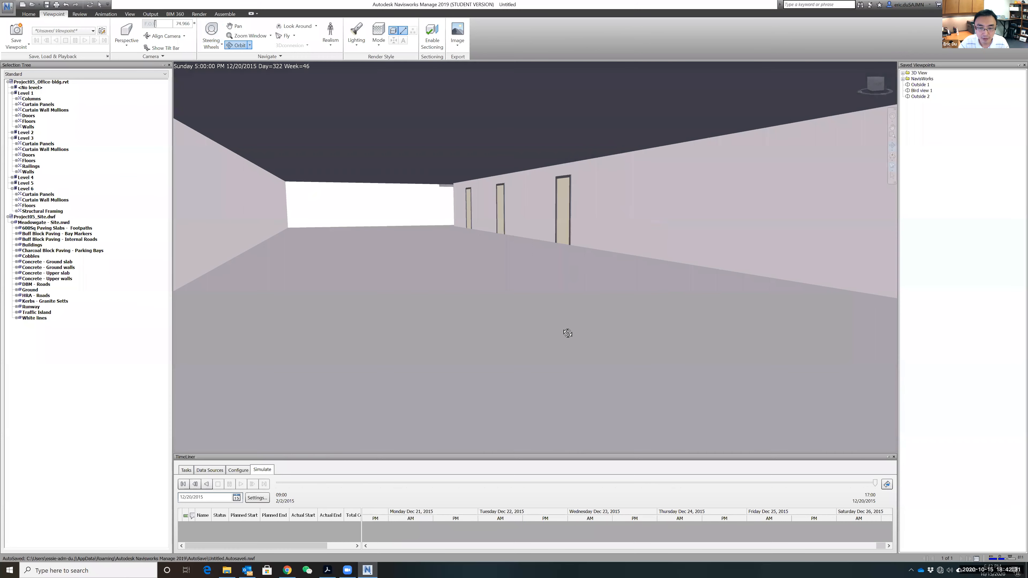
Step: Move through the interior room past the wall with the doors towards the glazed side of the building
{"action": "scroll", "coordinate": [568, 333], "scroll_direction": "up", "scroll_amount": 8}
{"action": "mouse_move", "coordinate": [652, 335]}
{"action": "middle_mouse_down"}
{"action": "mouse_move", "coordinate": [523, 337]}
{"action": "mouse_move", "coordinate": [624, 319]}
{"action": "mouse_move", "coordinate": [647, 363]}
{"action": "mouse_move", "coordinate": [709, 337]}
{"action": "mouse_move", "coordinate": [693, 308]}
{"action": "mouse_move", "coordinate": [696, 322]}
{"action": "mouse_move", "coordinate": [771, 343]}
{"action": "middle_mouse_up"}
{"action": "scroll", "coordinate": [647, 352], "scroll_direction": "up", "scroll_amount": 2}
{"action": "scroll", "coordinate": [834, 371], "scroll_direction": "up", "scroll_amount": 5}
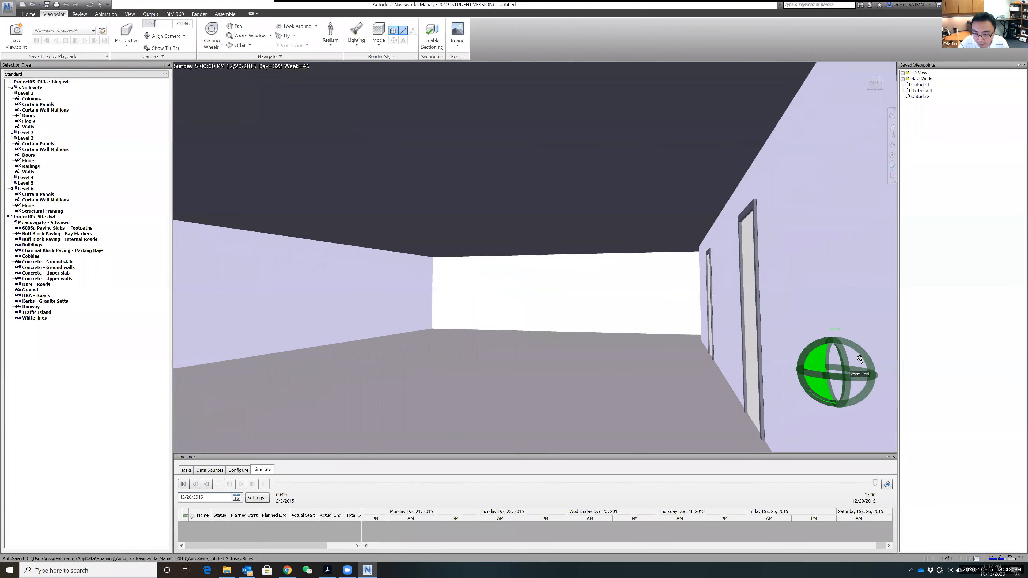
{"action": "middle_click_drag", "start_coordinate": [762, 404], "coordinate": [717, 382], "text": "shift"}
{"action": "scroll", "coordinate": [718, 399], "scroll_direction": "up", "scroll_amount": 2}
{"action": "scroll", "coordinate": [749, 375], "scroll_direction": "up", "scroll_amount": 4}
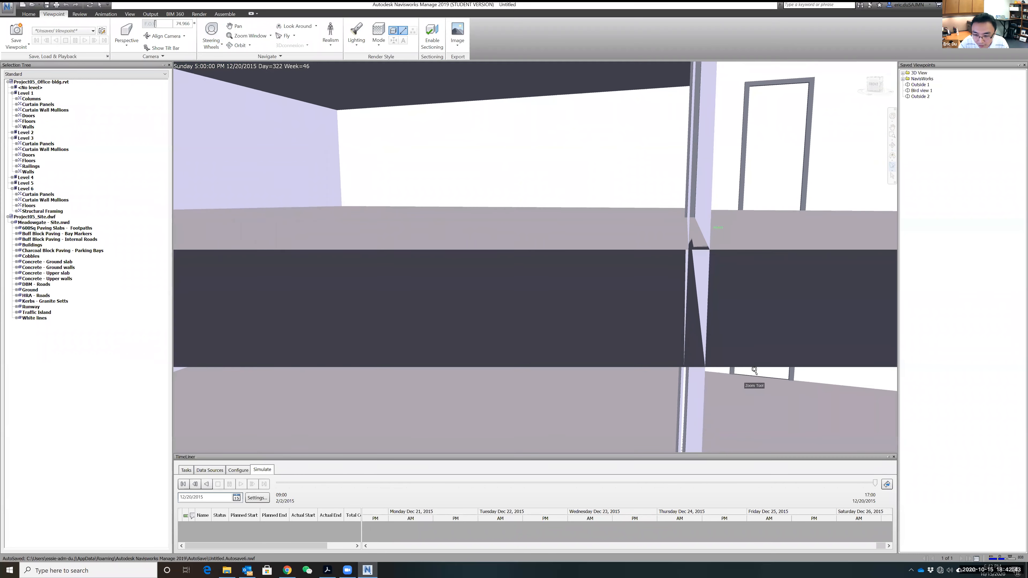
{"action": "middle_click_drag", "start_coordinate": [807, 364], "coordinate": [728, 356], "text": "shift"}
{"action": "scroll", "coordinate": [675, 397], "scroll_direction": "up", "scroll_amount": 5}
{"action": "mouse_move", "coordinate": [675, 397]}
{"action": "middle_mouse_down", "text": "shift"}
{"action": "mouse_move", "coordinate": [534, 327]}
{"action": "mouse_move", "coordinate": [232, 324]}
{"action": "mouse_move", "coordinate": [891, 323]}
{"action": "mouse_move", "coordinate": [858, 323]}
{"action": "middle_mouse_up", "text": "shift"}
Step: Save an interior viewpoint overlooking the glazed atrium and its railings and name it Inside 1
{"action": "middle_click_drag", "start_coordinate": [574, 317], "coordinate": [605, 308], "text": "shift"}
{"action": "mouse_move", "coordinate": [806, 295]}
{"action": "left_mouse_down"}
{"action": "mouse_move", "coordinate": [798, 285]}
{"action": "mouse_move", "coordinate": [763, 292]}
{"action": "mouse_move", "coordinate": [803, 332]}
{"action": "left_mouse_up"}
{"action": "middle_click_drag", "start_coordinate": [777, 329], "coordinate": [672, 330]}
{"action": "scroll", "coordinate": [672, 330], "scroll_direction": "down", "scroll_amount": 3}
{"action": "scroll", "coordinate": [656, 329], "scroll_direction": "up", "scroll_amount": 3}
{"action": "mouse_move", "coordinate": [656, 330]}
{"action": "left_mouse_down"}
{"action": "mouse_move", "coordinate": [688, 329]}
{"action": "mouse_move", "coordinate": [695, 341]}
{"action": "left_mouse_up"}
{"action": "scroll", "coordinate": [695, 341], "scroll_direction": "down", "scroll_amount": 5}
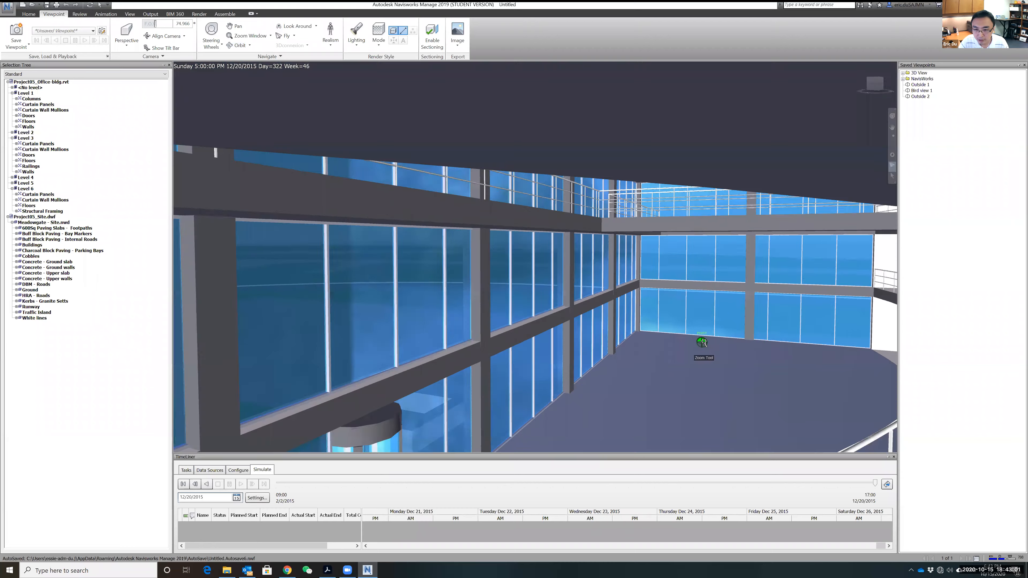
{"action": "scroll", "coordinate": [703, 342], "scroll_direction": "up", "scroll_amount": 3}
{"action": "left_click_drag", "start_coordinate": [703, 342], "coordinate": [821, 323]}
{"action": "middle_click_drag", "start_coordinate": [822, 325], "coordinate": [754, 329]}
{"action": "scroll", "coordinate": [755, 329], "scroll_direction": "up", "scroll_amount": 2}
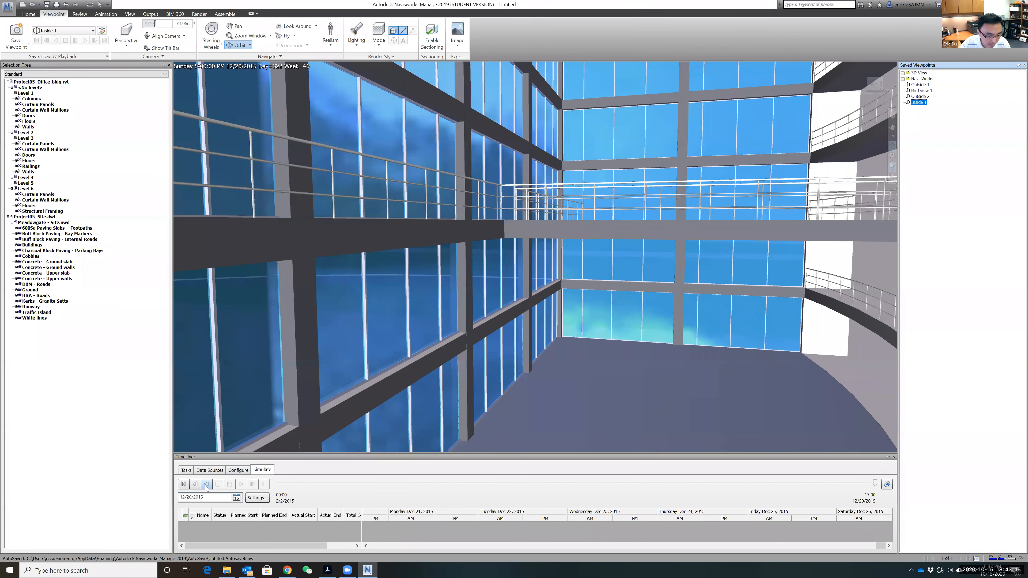
Step: Replay the TimeLiner simulation from its start and watch it from Bird view 1, Outside 2 and Inside 1
{"action": "left_click", "coordinate": [183, 485]}
{"action": "left_click", "coordinate": [241, 485]}
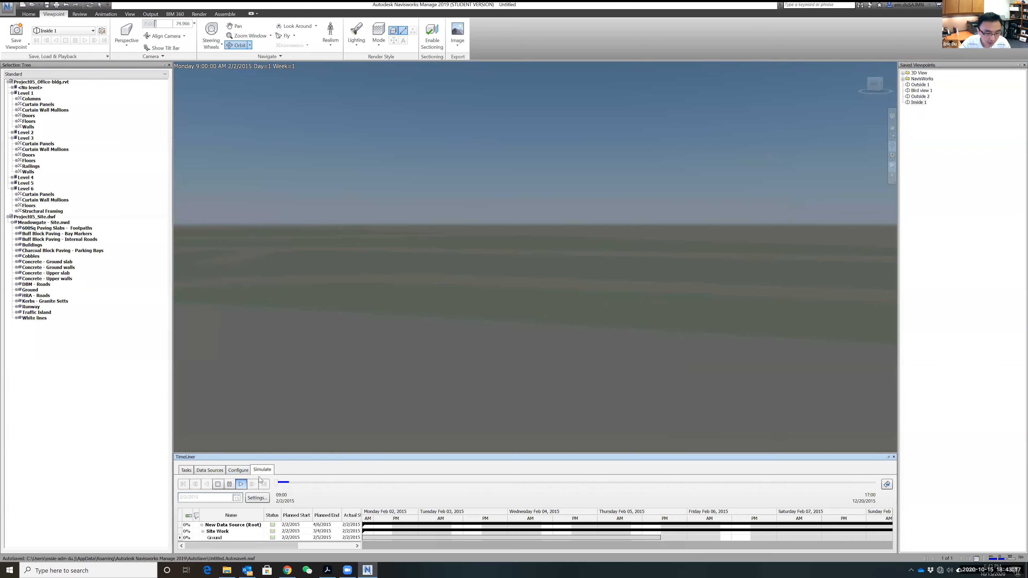
{"action": "left_click", "coordinate": [917, 91]}
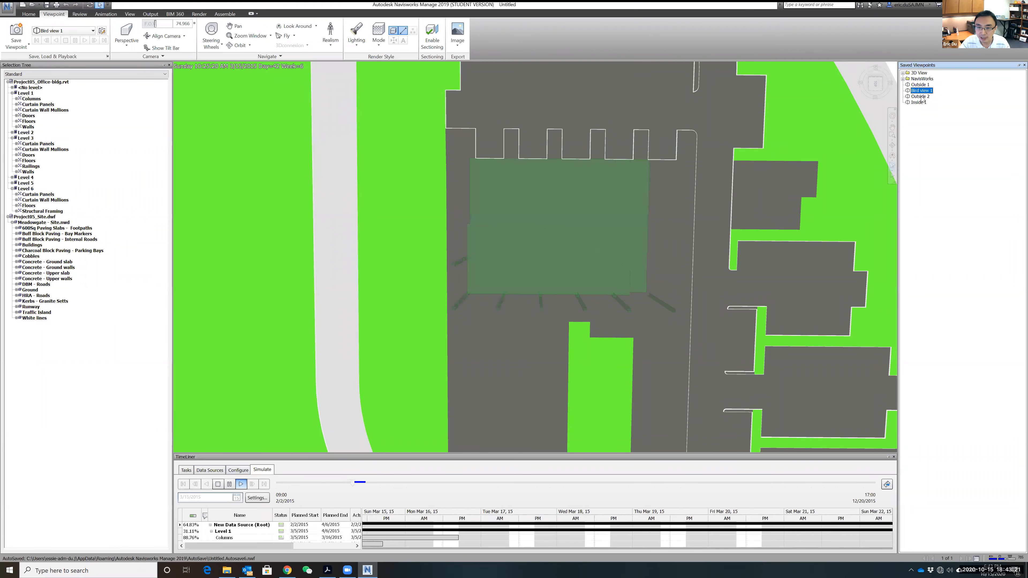
{"action": "left_click", "coordinate": [921, 97]}
{"action": "left_click", "coordinate": [918, 102]}
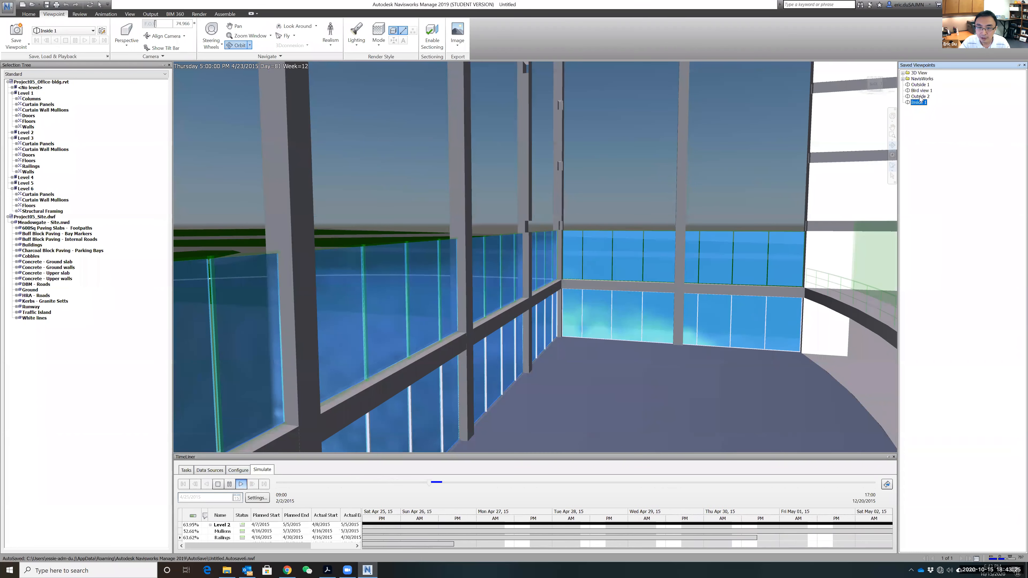
Step: Watch the rest of the simulation while switching between the saved exterior, bird's-eye and interior viewpoints, ending on Outside 1
{"action": "left_click", "coordinate": [920, 97]}
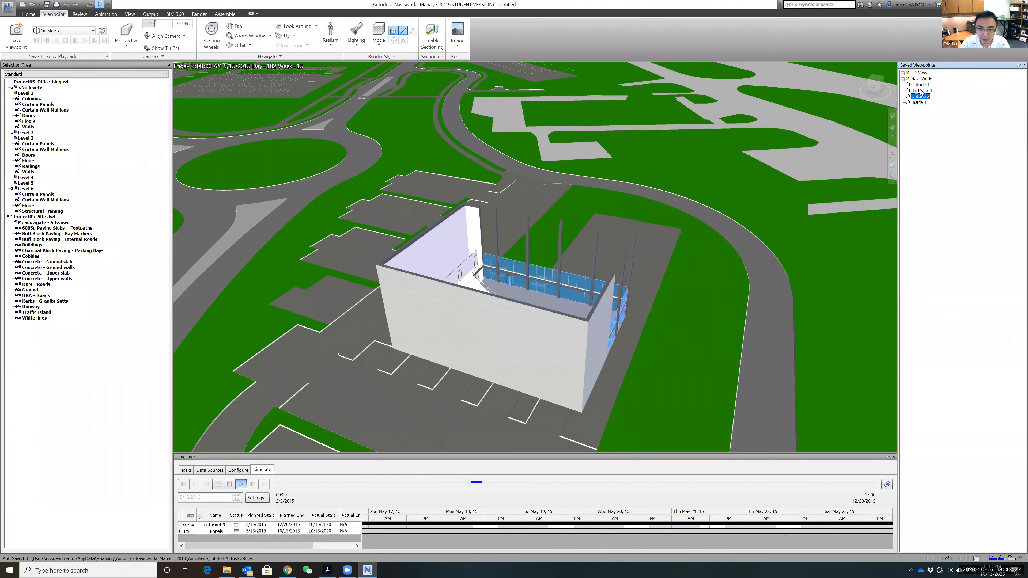
{"action": "left_click", "coordinate": [921, 91]}
{"action": "left_click", "coordinate": [919, 85]}
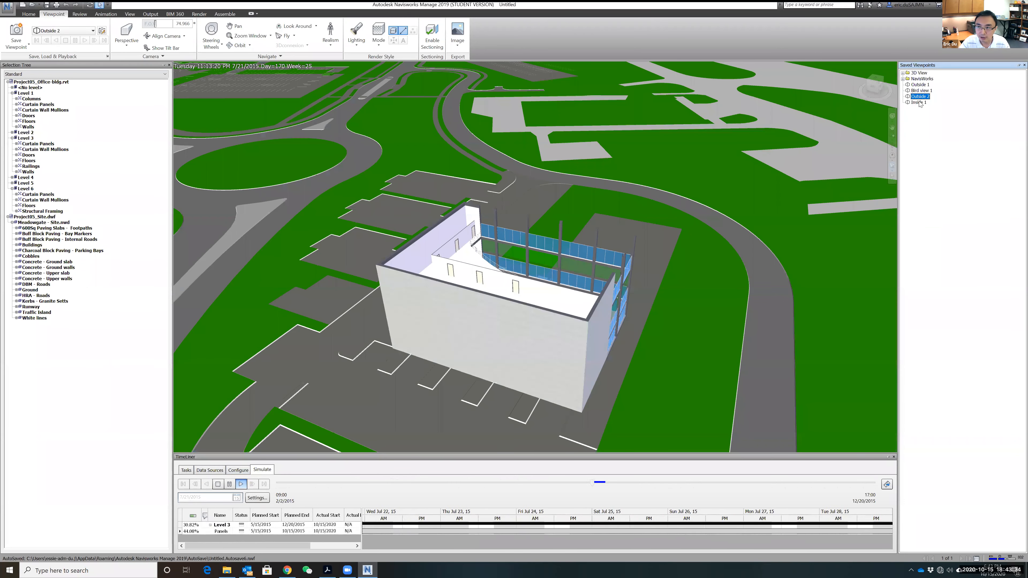
{"action": "left_click", "coordinate": [919, 102]}
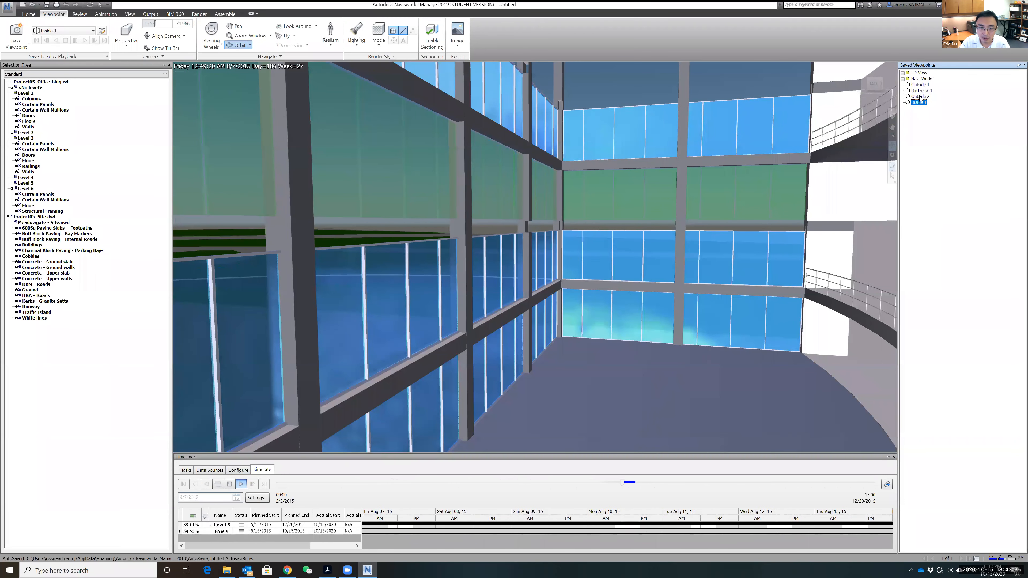
{"action": "left_click", "coordinate": [920, 96]}
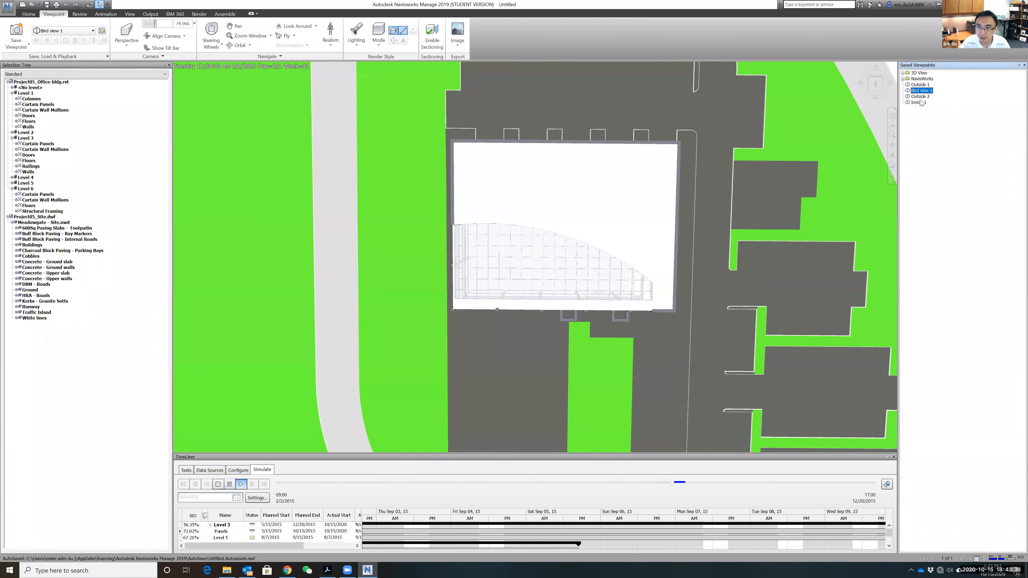
{"action": "left_click", "coordinate": [919, 102]}
{"action": "left_click", "coordinate": [920, 91]}
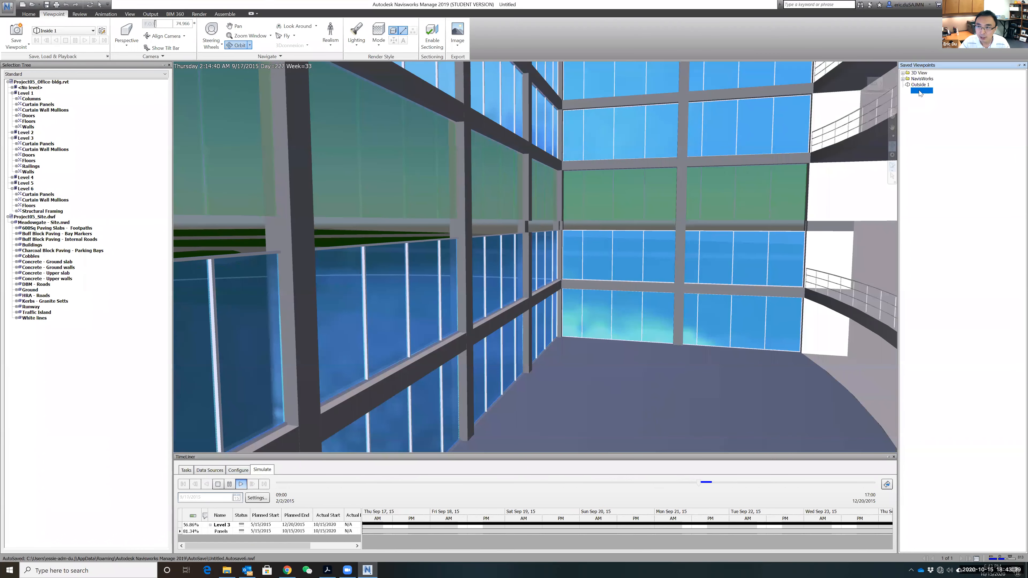
{"action": "left_click", "coordinate": [920, 85]}
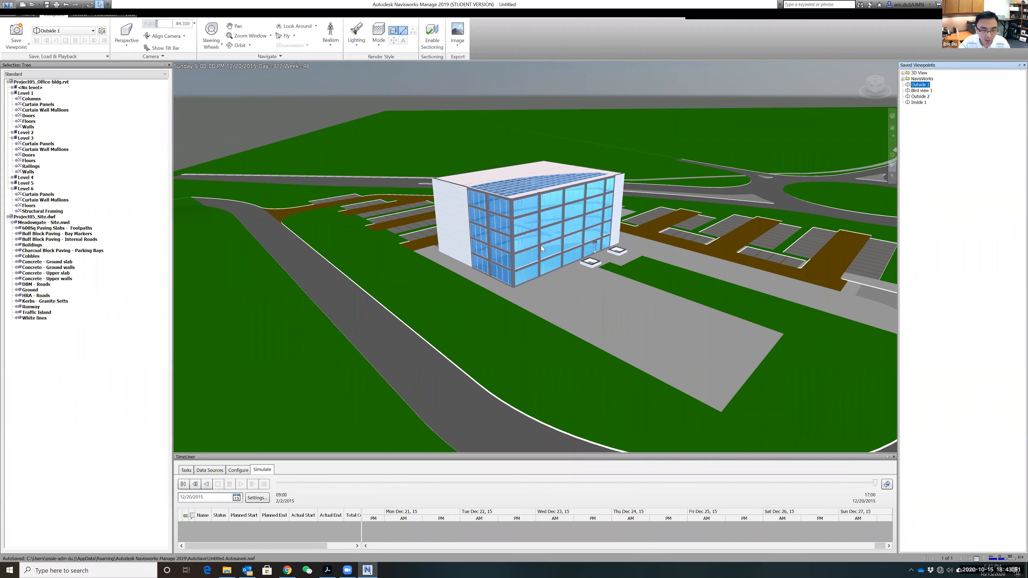
Step: Try to change the early appearance of the Construct task type in the TimeLiner configuration, and dismiss the error report without sending it
{"action": "left_click", "coordinate": [236, 471]}
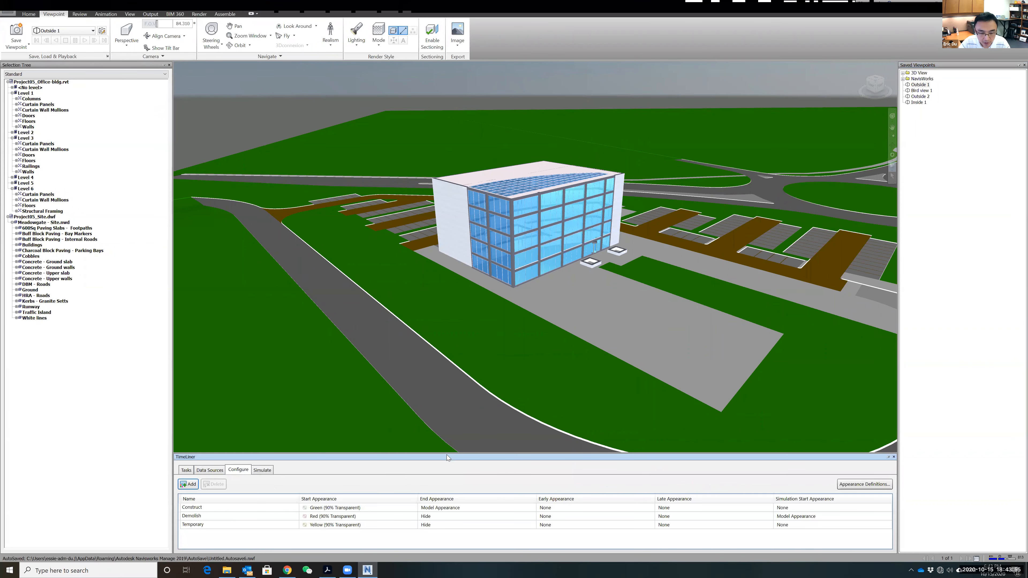
{"action": "left_click_drag", "start_coordinate": [517, 392], "coordinate": [516, 373]}
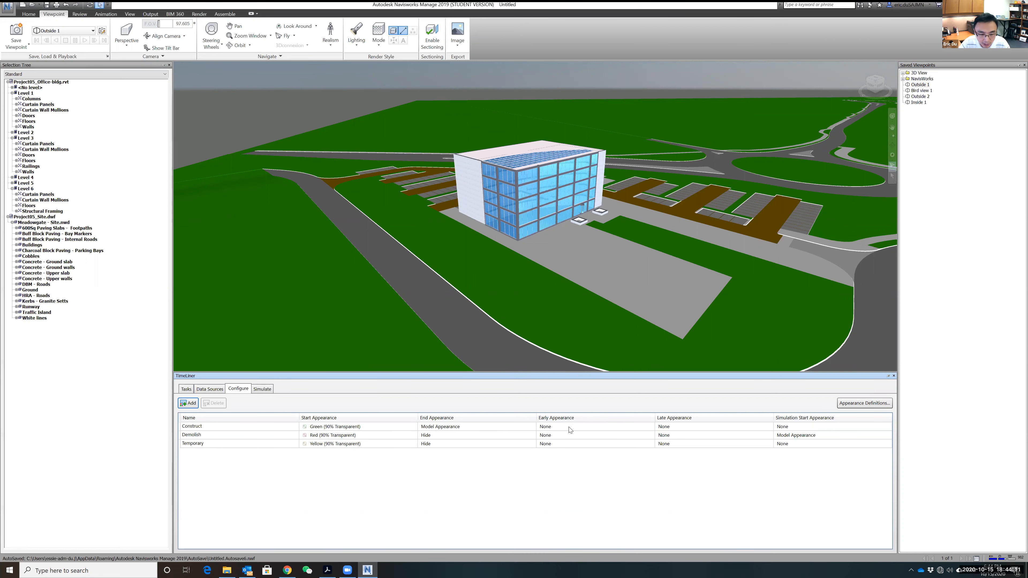
{"action": "left_click", "coordinate": [581, 429]}
{"action": "left_click", "coordinate": [645, 428]}
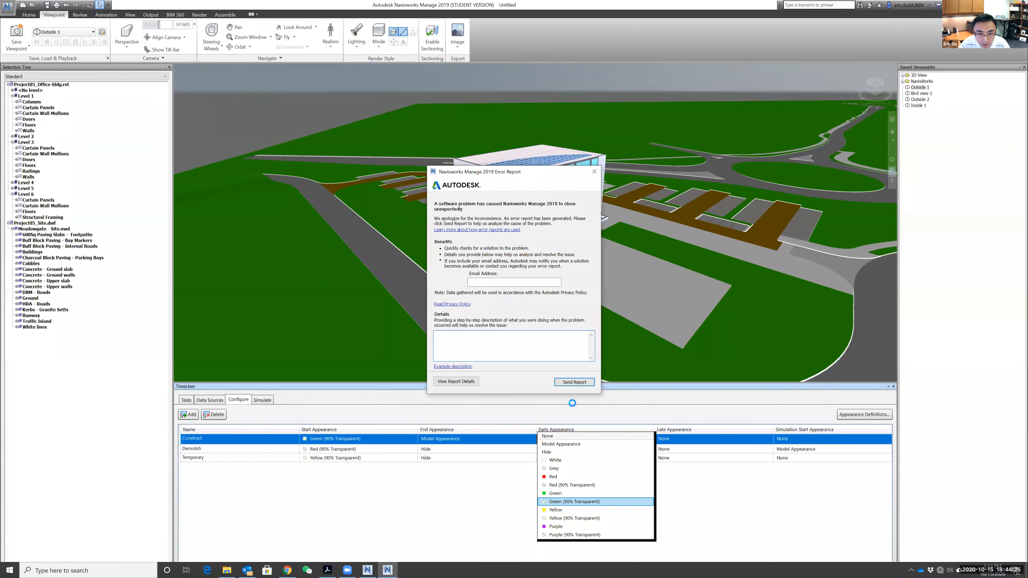
{"action": "left_click", "coordinate": [594, 172]}
{"action": "left_click", "coordinate": [570, 302]}
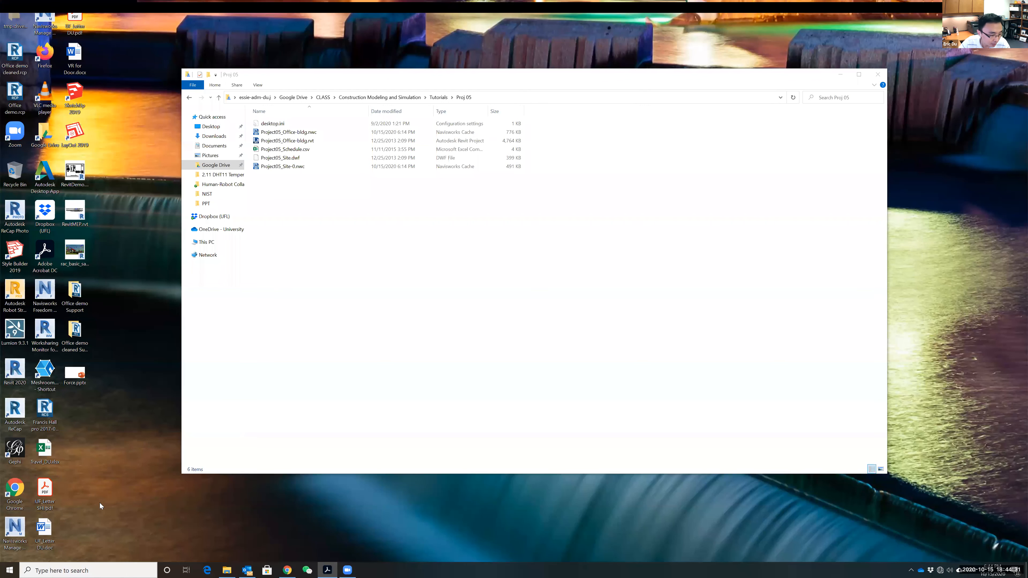
Step: Restart Navisworks Manage, reload the project from the last auto-save point, and enlarge the TimeLiner to check the task types and attachments
{"action": "left_click", "coordinate": [15, 527]}
{"action": "double_click", "coordinate": [16, 526]}
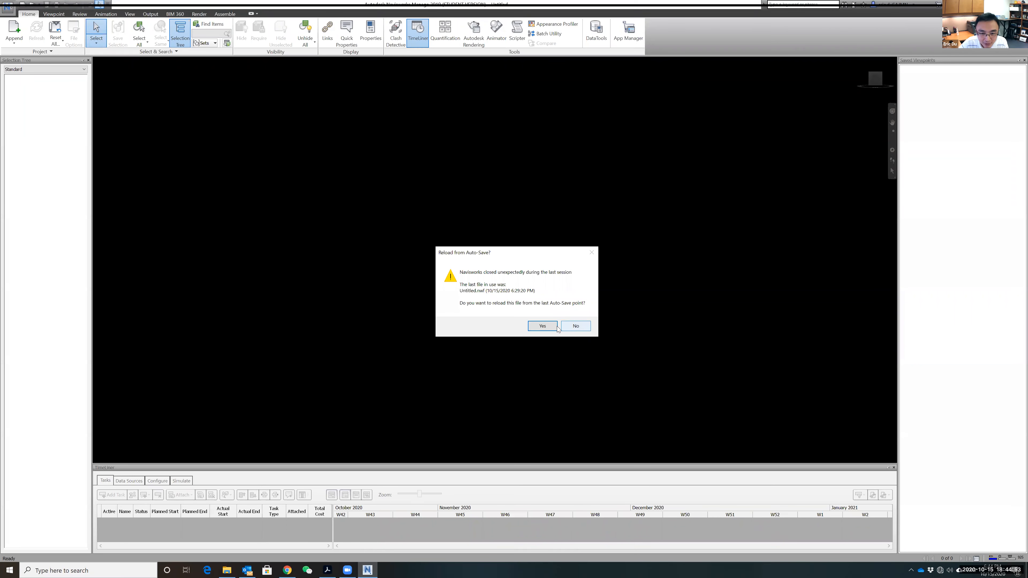
{"action": "left_click", "coordinate": [541, 326]}
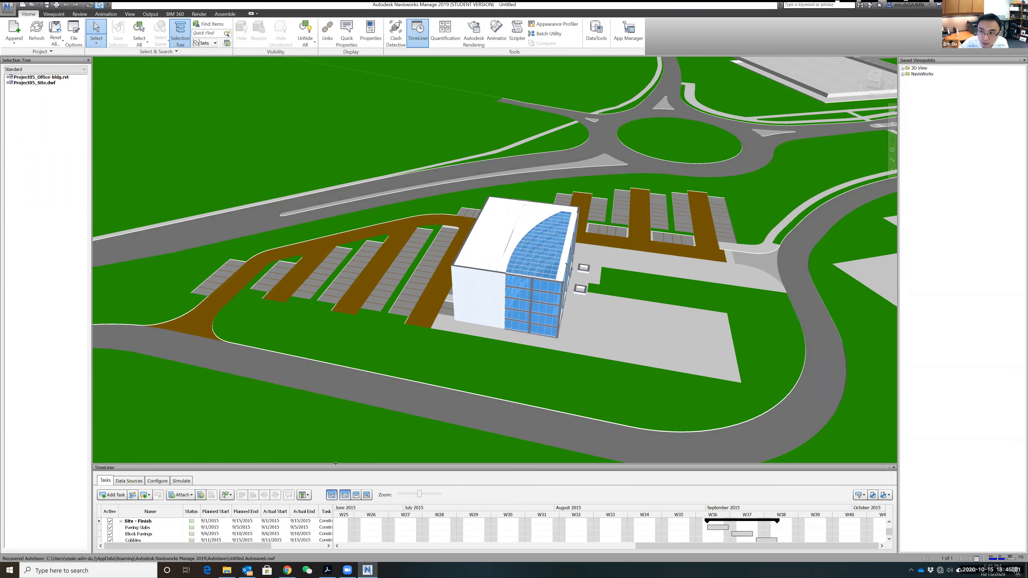
{"action": "left_click_drag", "start_coordinate": [335, 463], "coordinate": [374, 349]}
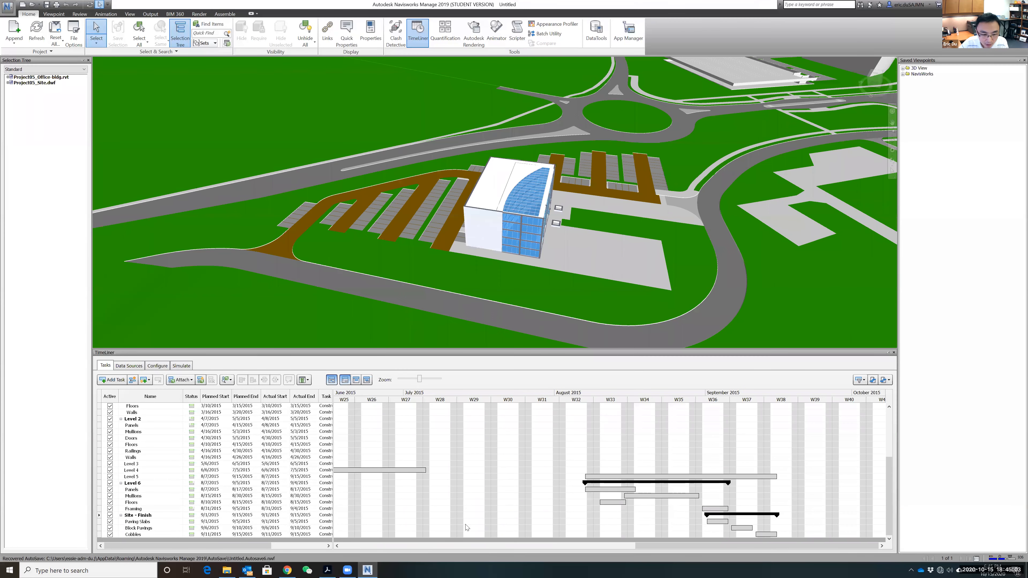
{"action": "left_click_drag", "start_coordinate": [252, 546], "coordinate": [304, 546]}
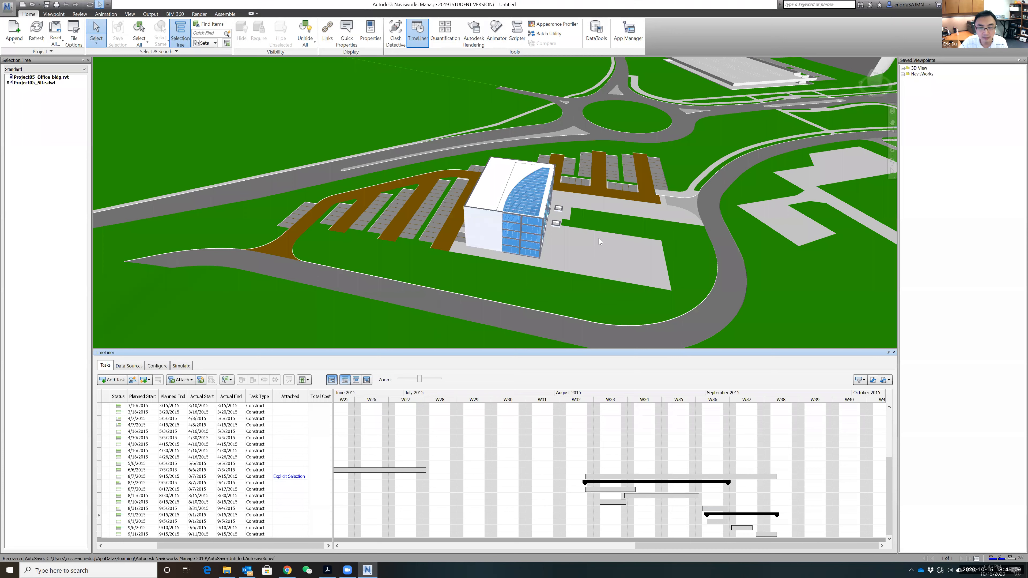
Step: Select the site's ground, inspect the reloaded office building from a lower angle, and check the start of its TimeLiner simulation
{"action": "left_click", "coordinate": [691, 229]}
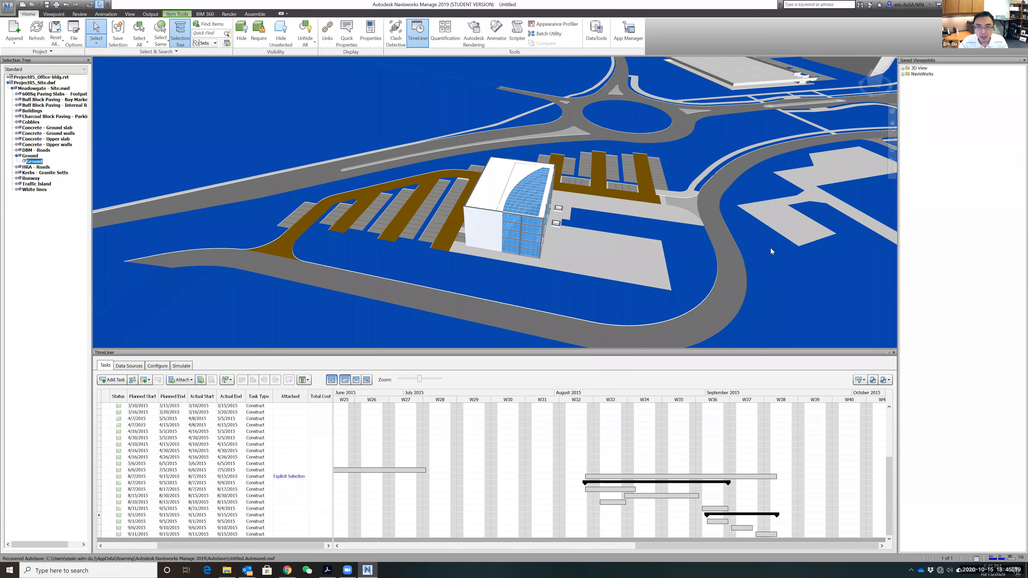
{"action": "mouse_move", "coordinate": [675, 243]}
{"action": "middle_mouse_down", "text": "shift"}
{"action": "mouse_move", "coordinate": [650, 248]}
{"action": "mouse_move", "coordinate": [655, 261]}
{"action": "middle_mouse_up", "text": "shift"}
{"action": "scroll", "coordinate": [655, 262], "scroll_direction": "down", "scroll_amount": 3}
{"action": "middle_click_drag", "start_coordinate": [566, 288], "coordinate": [589, 217]}
{"action": "scroll", "coordinate": [492, 264], "scroll_direction": "up", "scroll_amount": 3}
{"action": "middle_click_drag", "start_coordinate": [499, 276], "coordinate": [589, 212]}
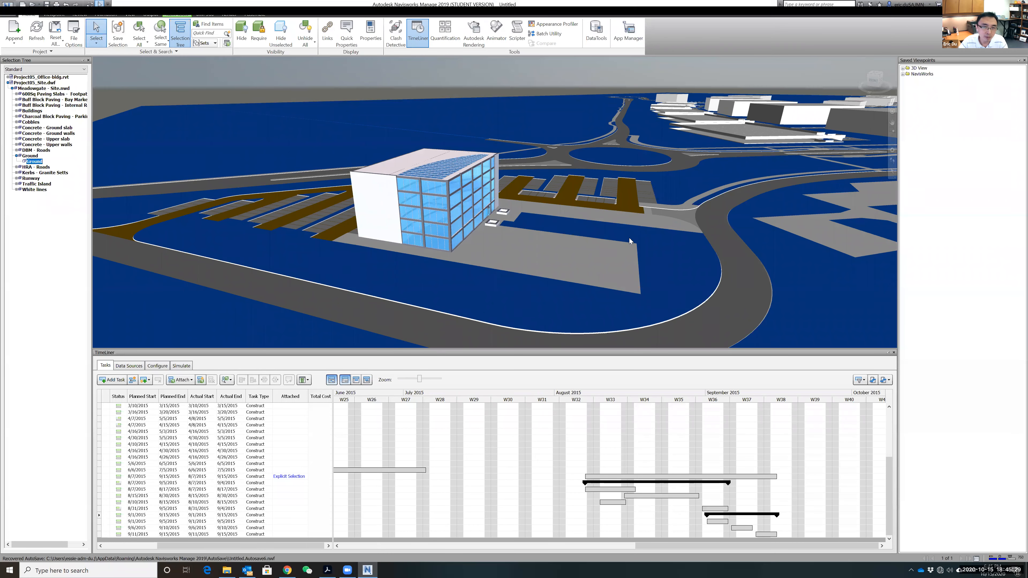
{"action": "left_click", "coordinate": [160, 366]}
{"action": "left_click", "coordinate": [180, 366]}
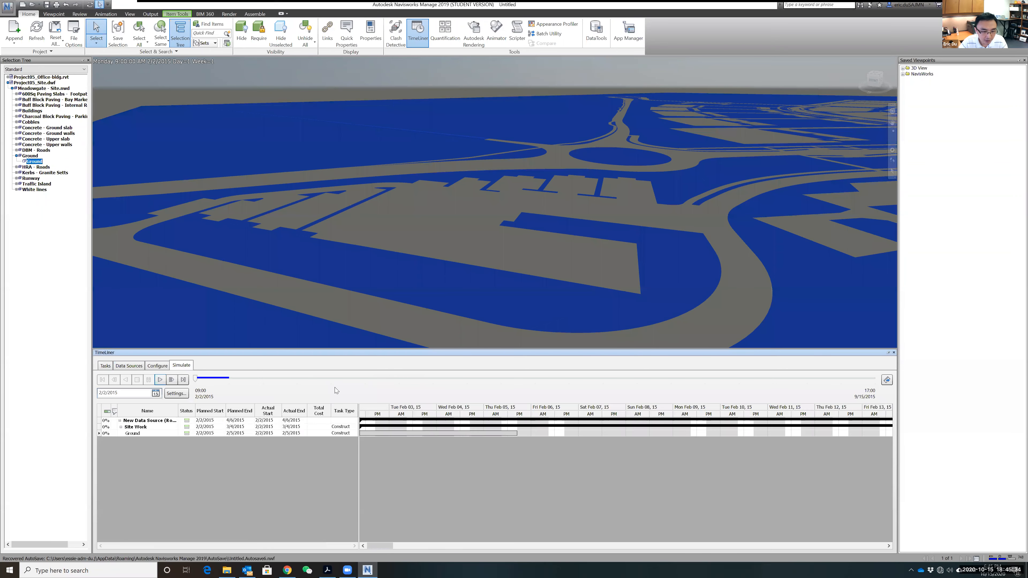
Step: Retry changing the Construct task type's early appearance in the reloaded project, and cancel the error report
{"action": "left_click", "coordinate": [157, 366]}
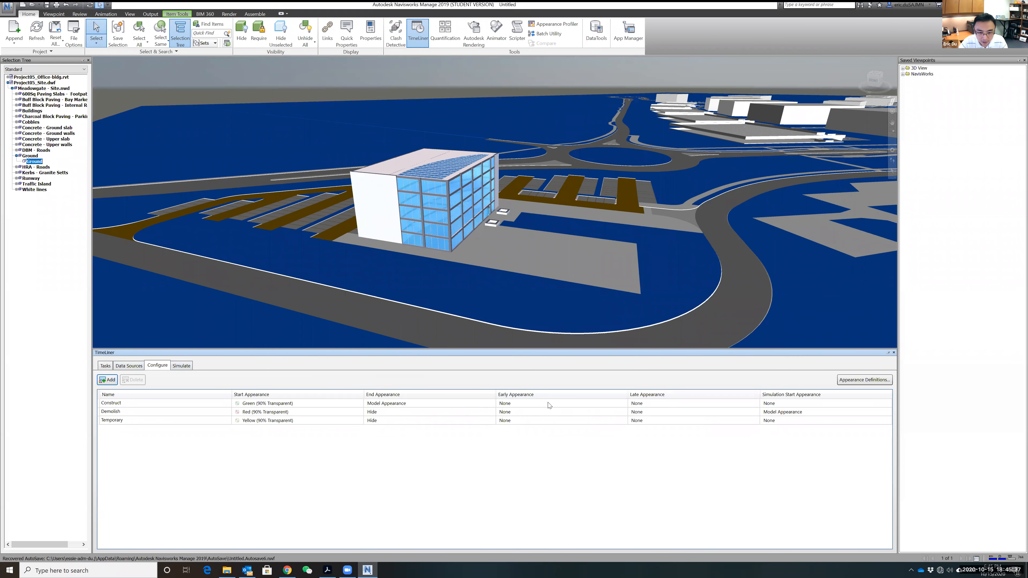
{"action": "left_click", "coordinate": [567, 403]}
{"action": "left_click", "coordinate": [622, 404]}
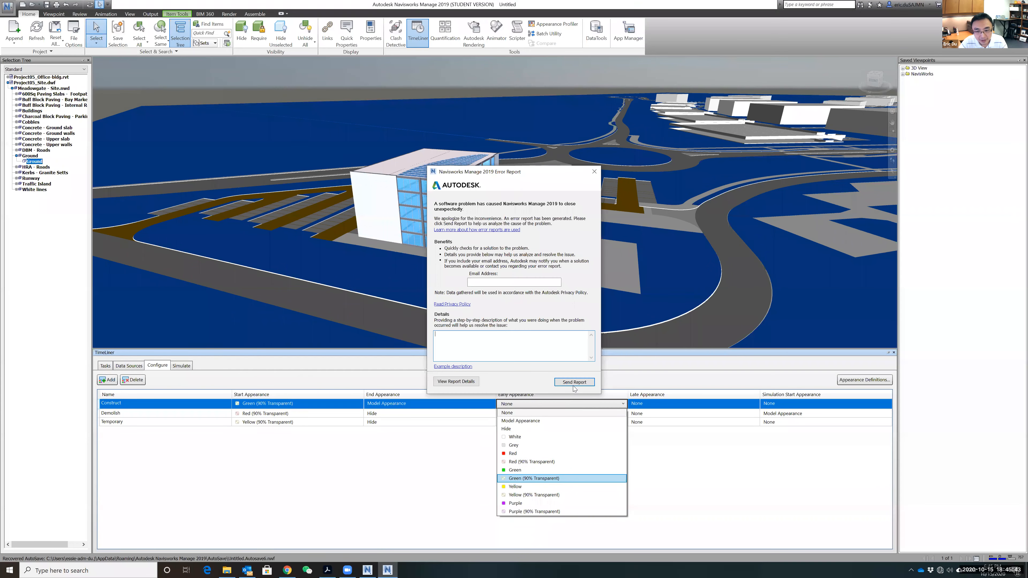
{"action": "left_click", "coordinate": [595, 173]}
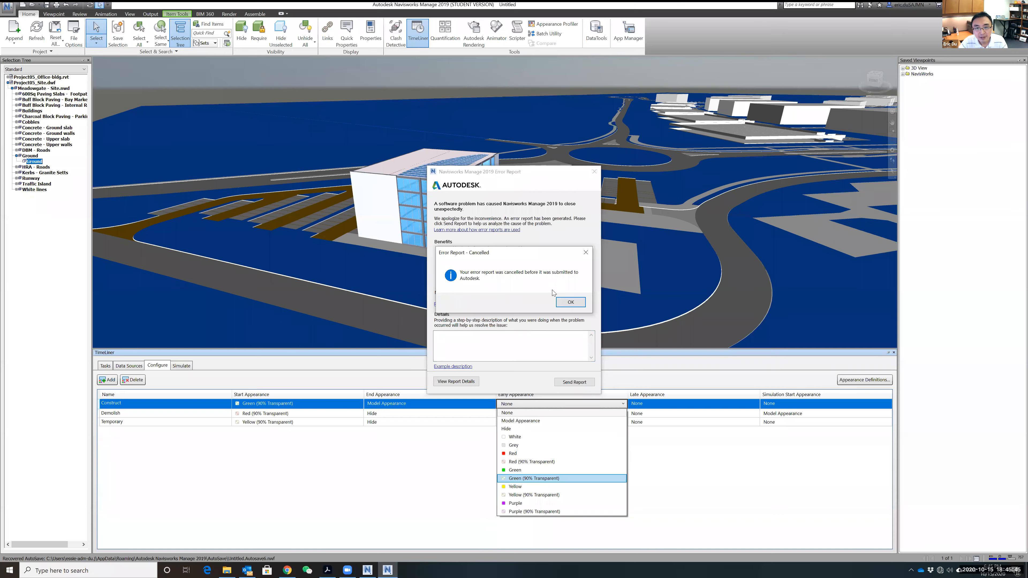
{"action": "left_click", "coordinate": [567, 300]}
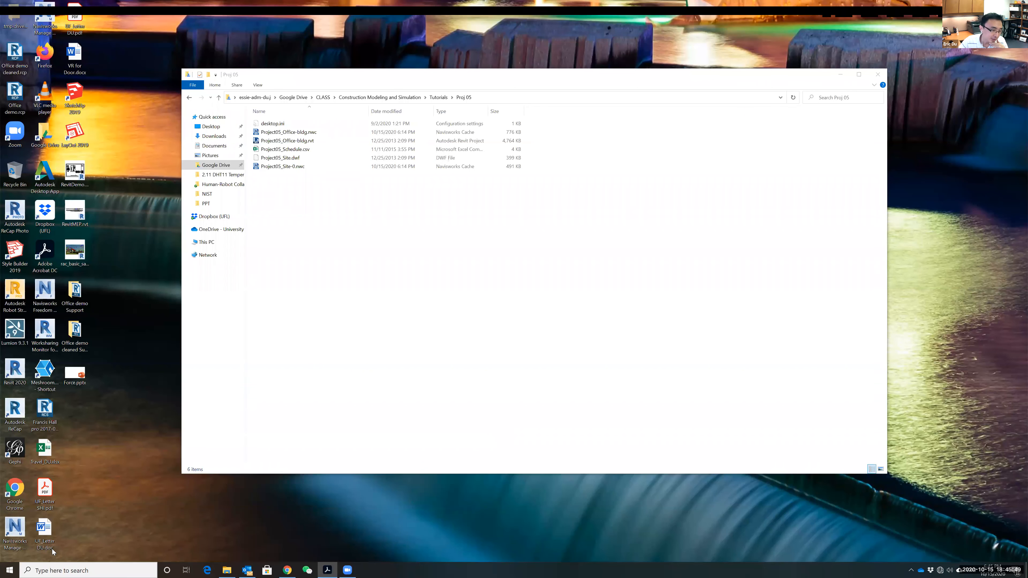
Step: Restart Navisworks Manage and append Project05_Office-bldg.nwc and Project05_Site-0.nwc from the Proj 05 folder
{"action": "double_click", "coordinate": [16, 532]}
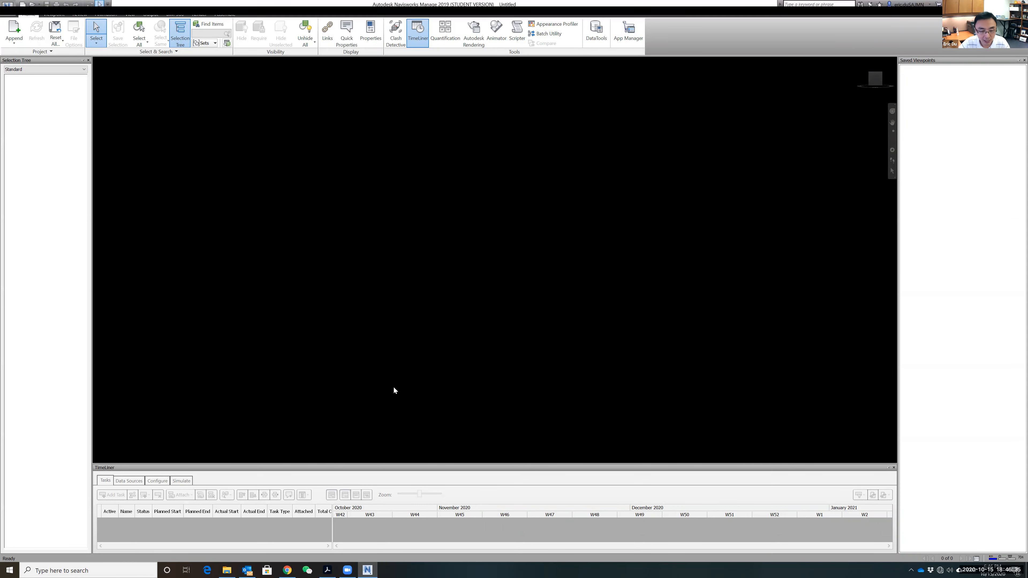
{"action": "left_click", "coordinate": [14, 30]}
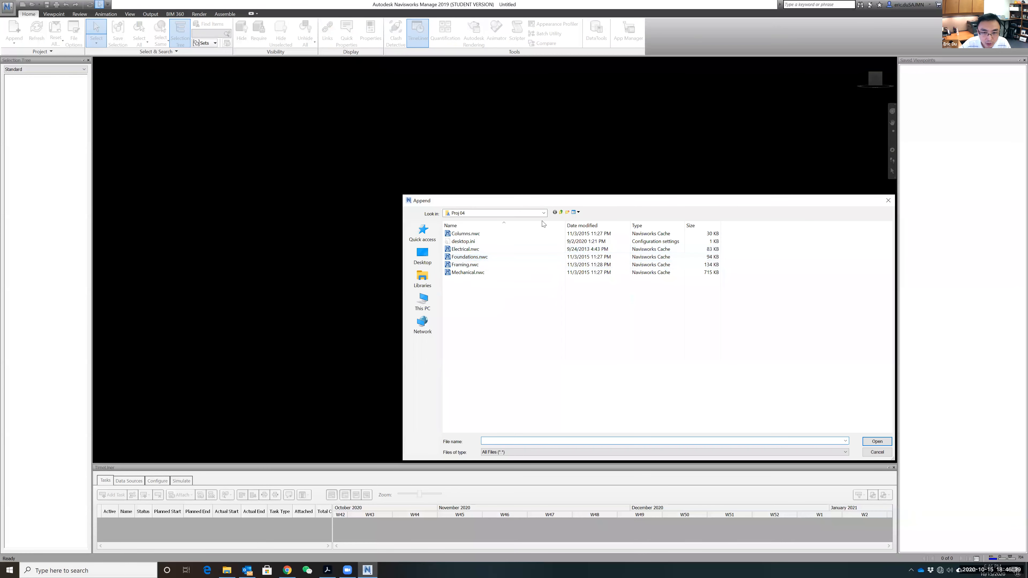
{"action": "left_click", "coordinate": [560, 214]}
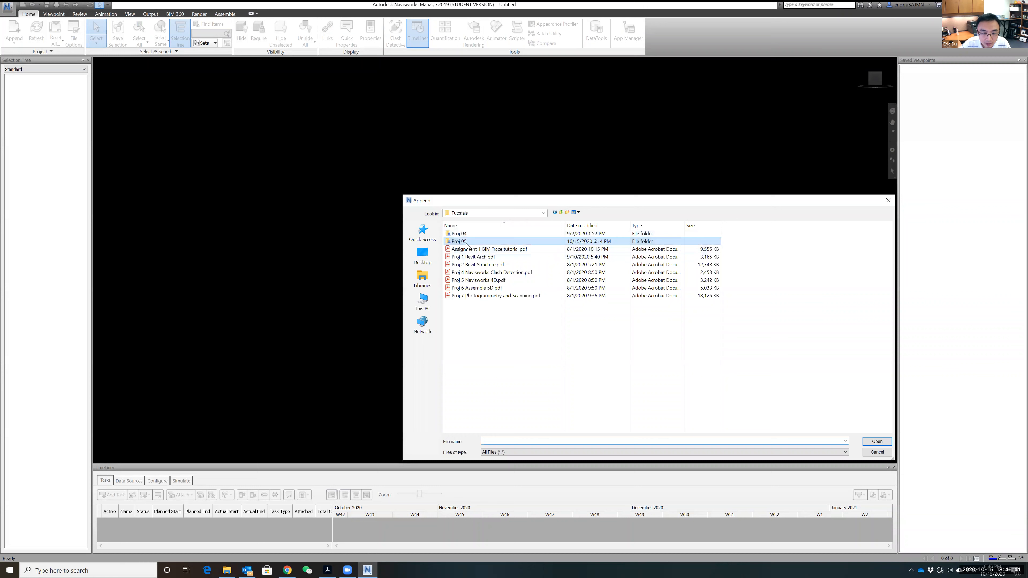
{"action": "double_click", "coordinate": [506, 242]}
{"action": "left_click", "coordinate": [489, 242]}
{"action": "left_click", "coordinate": [481, 273], "text": "ctrl"}
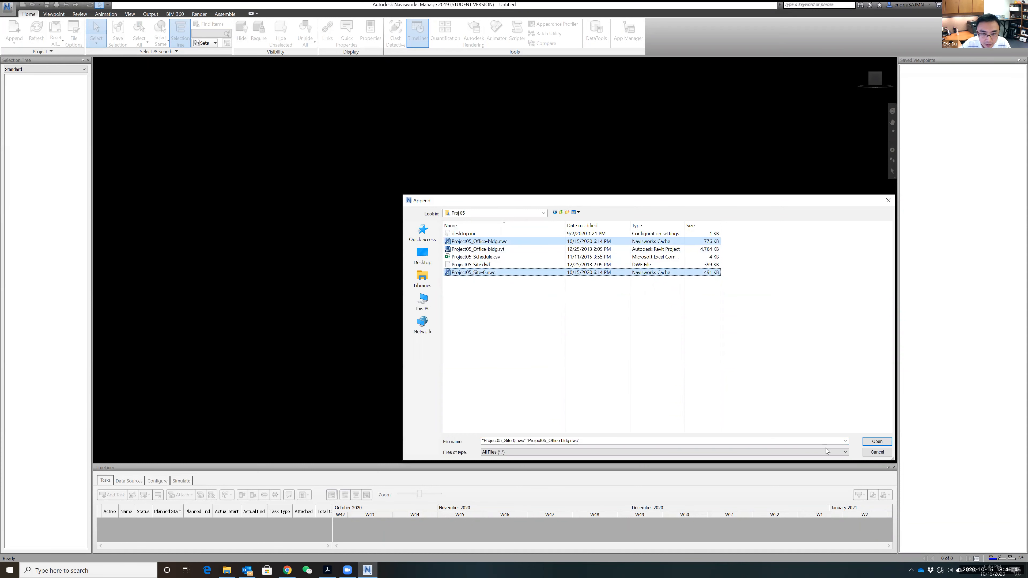
{"action": "left_click", "coordinate": [876, 442]}
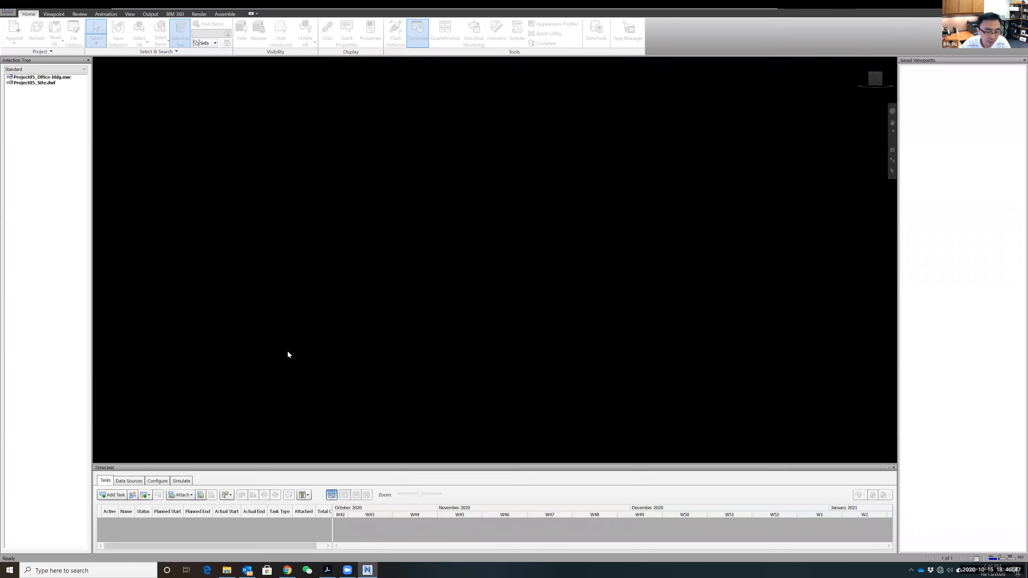
Step: Frame the whole appended office building from a raised corner angle and enlarge the TimeLiner with its simulation controls shown
{"action": "mouse_move", "coordinate": [720, 314]}
{"action": "middle_mouse_down", "text": "shift"}
{"action": "mouse_move", "coordinate": [639, 362]}
{"action": "mouse_move", "coordinate": [646, 349]}
{"action": "middle_mouse_up", "text": "shift"}
{"action": "scroll", "coordinate": [647, 349], "scroll_direction": "up", "scroll_amount": 1}
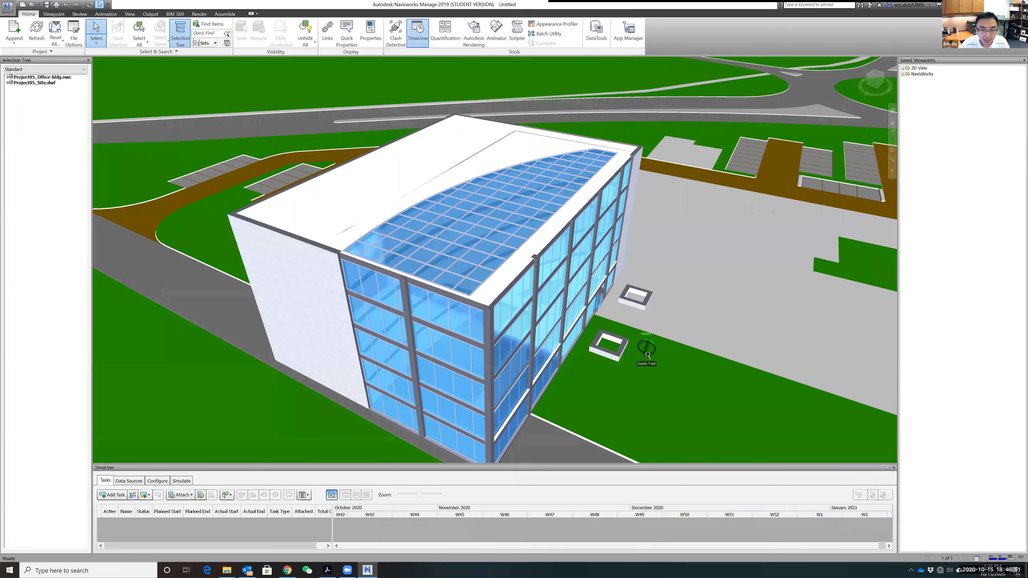
{"action": "scroll", "coordinate": [646, 349], "scroll_direction": "down", "scroll_amount": 4}
{"action": "left_click_drag", "start_coordinate": [350, 462], "coordinate": [341, 379]}
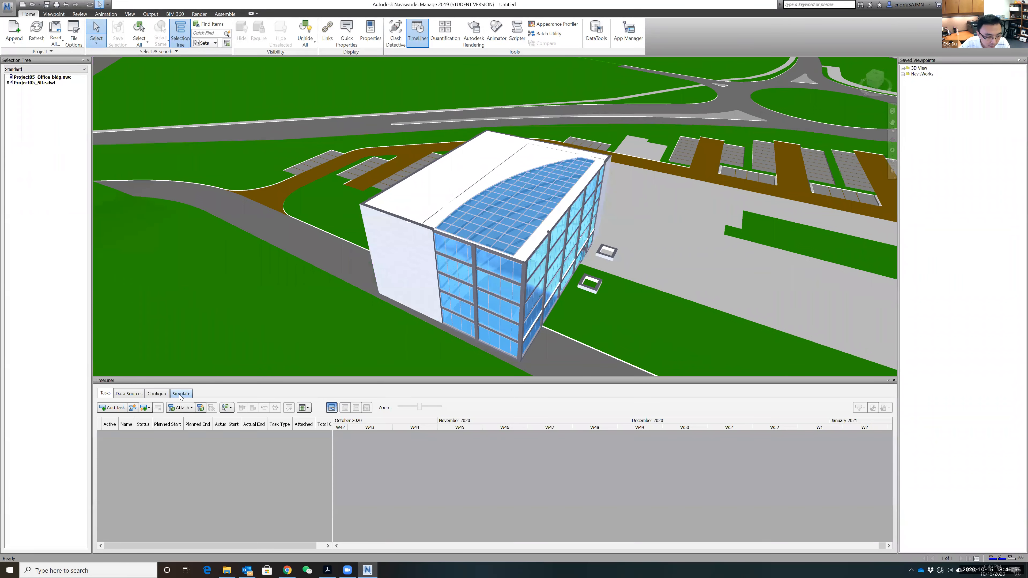
{"action": "left_click", "coordinate": [180, 394]}
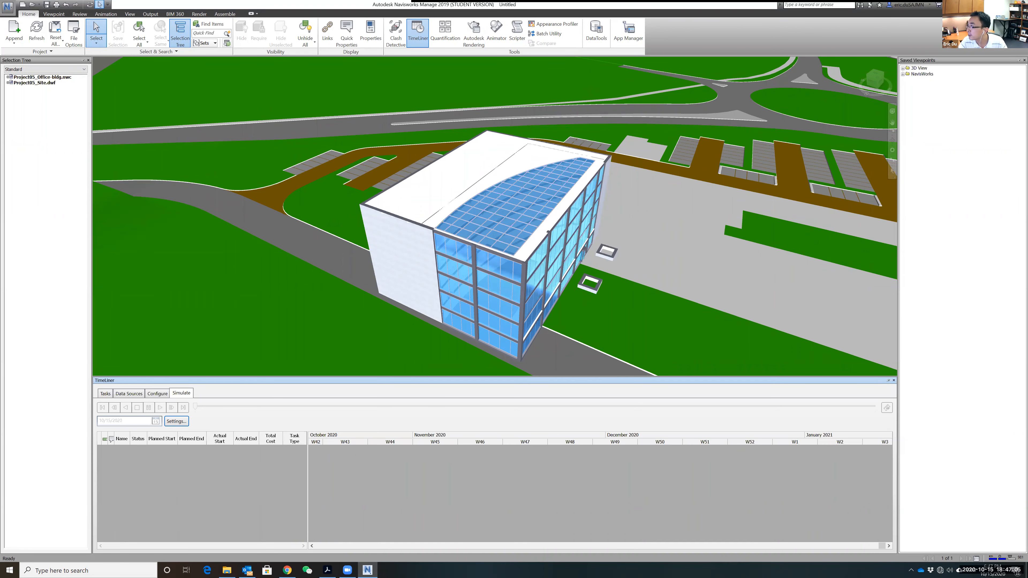
Step: Switch to the Proj 5 Navisworks 4D PDF in Adobe Acrobat and review the simulation settings and the enlarged animation export instructions
{"action": "left_click", "coordinate": [327, 570]}
{"action": "scroll", "coordinate": [622, 342], "scroll_direction": "down", "scroll_amount": 2}
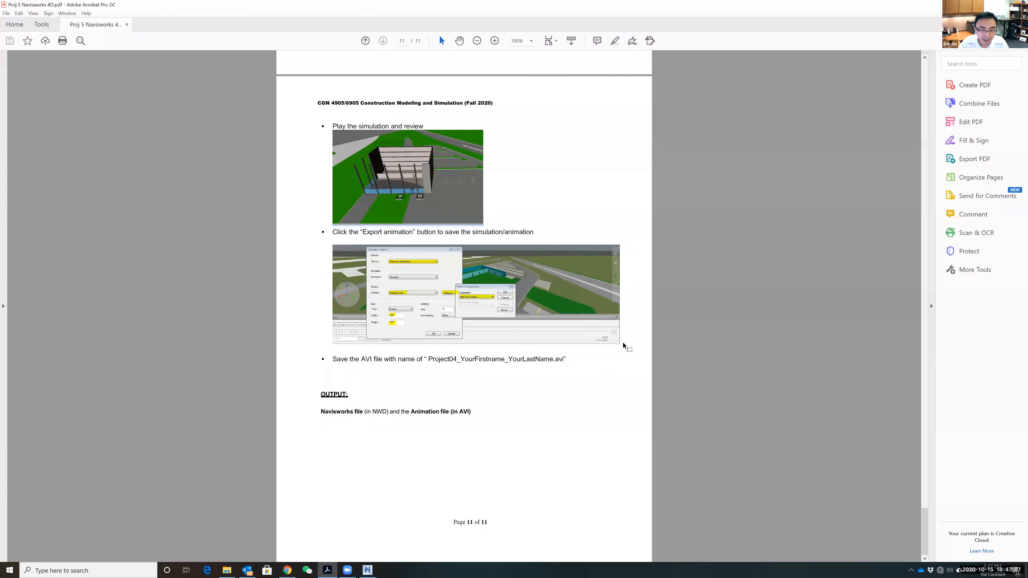
{"action": "scroll", "coordinate": [623, 342], "scroll_direction": "up", "scroll_amount": 3}
{"action": "scroll", "coordinate": [622, 342], "scroll_direction": "up", "scroll_amount": 10}
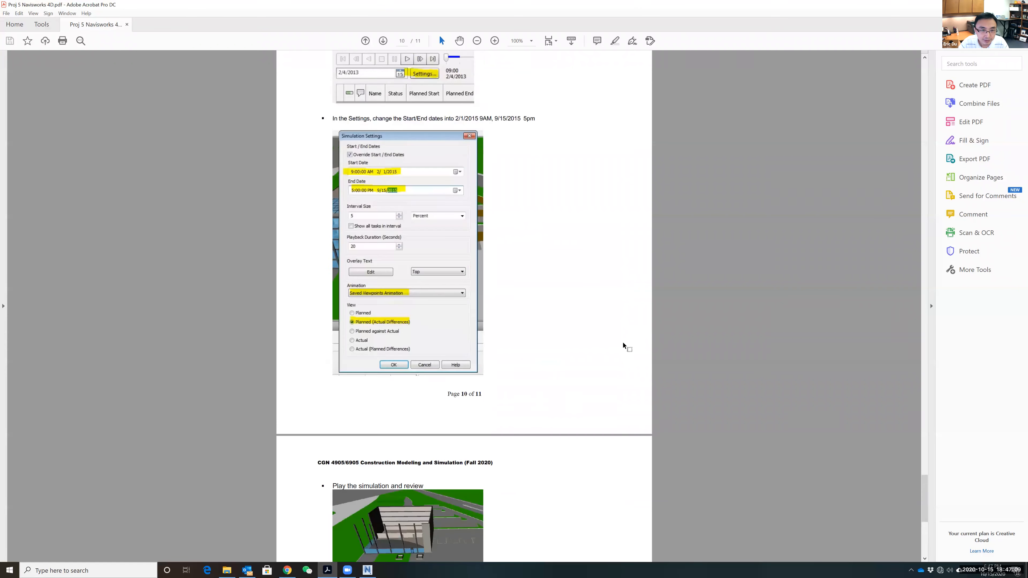
{"action": "scroll", "coordinate": [623, 342], "scroll_direction": "down", "scroll_amount": 10}
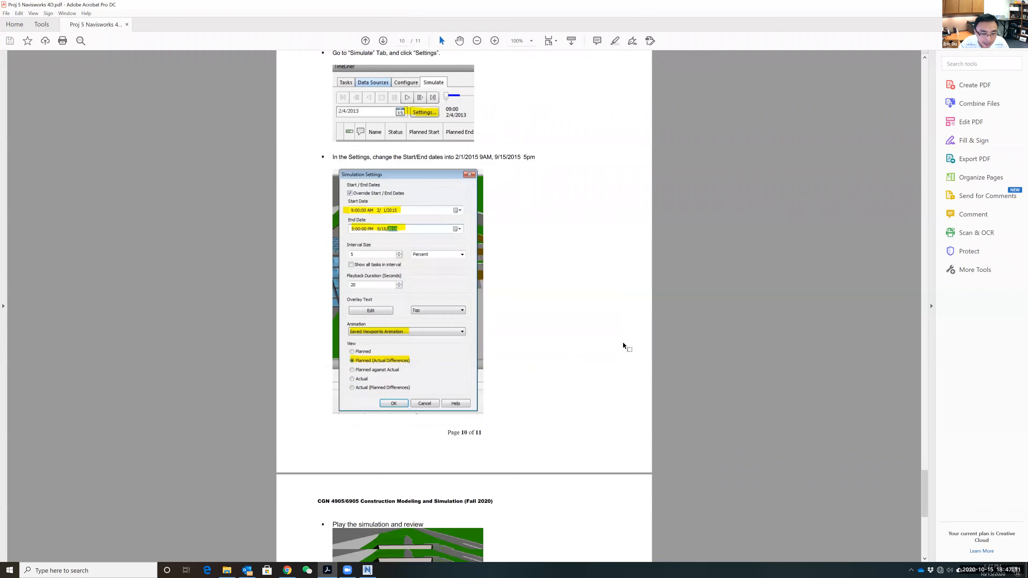
{"action": "scroll", "coordinate": [622, 342], "scroll_direction": "down", "scroll_amount": 1}
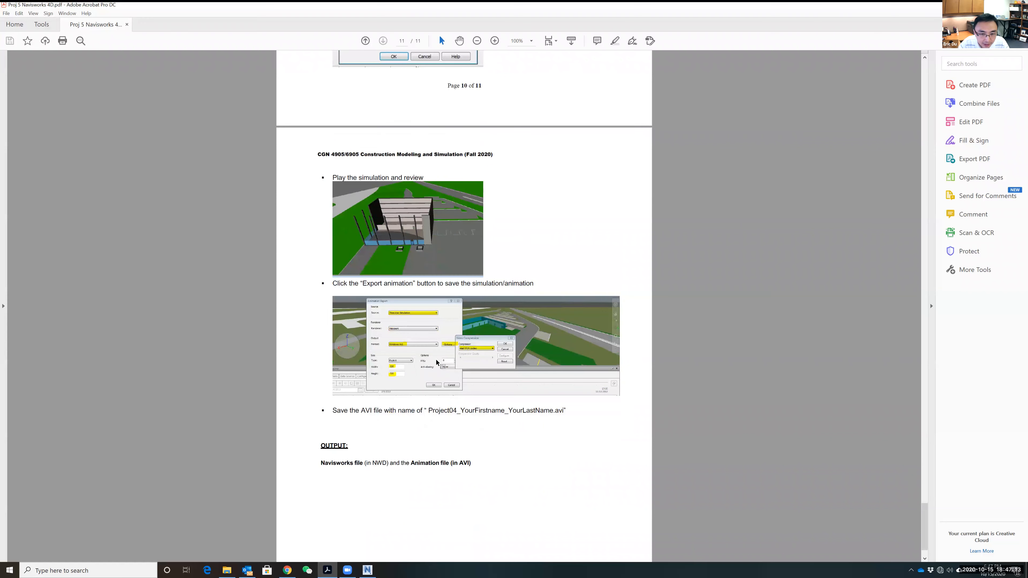
{"action": "scroll", "coordinate": [437, 360], "scroll_direction": "up", "scroll_amount": 5, "text": "ctrl"}
{"action": "scroll", "coordinate": [572, 272], "scroll_direction": "up", "scroll_amount": 2}
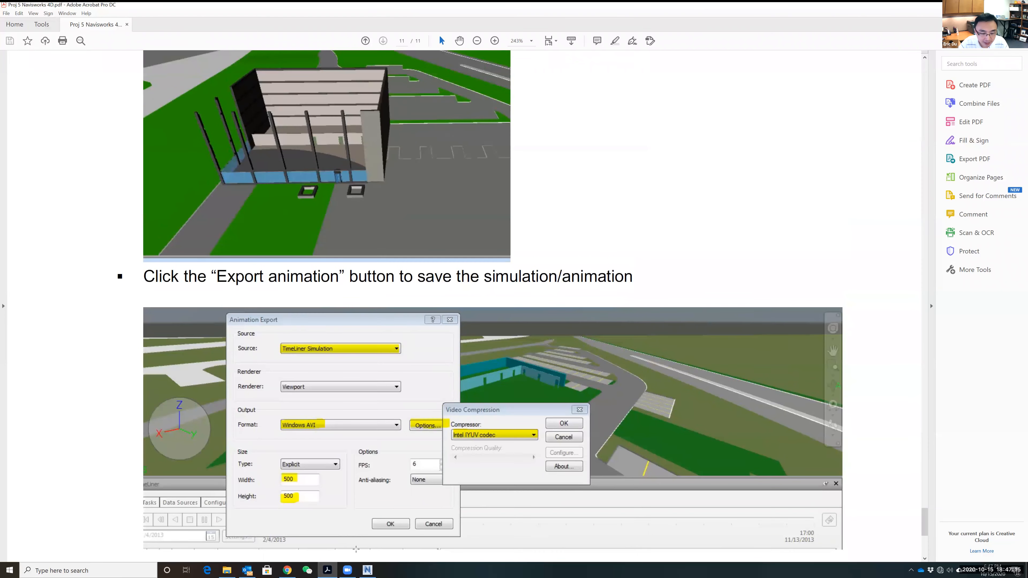
Step: Return briefly to Navisworks, and examine the source, renderer, format, compressor, size and FPS options in the tutorial's Animation Export example
{"action": "left_click", "coordinate": [366, 569]}
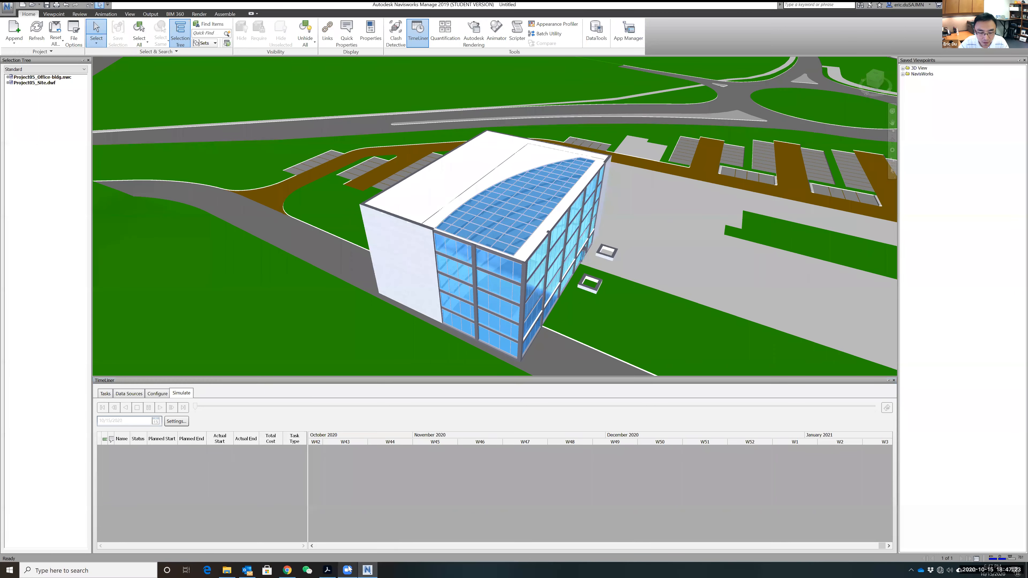
{"action": "left_click", "coordinate": [328, 570]}
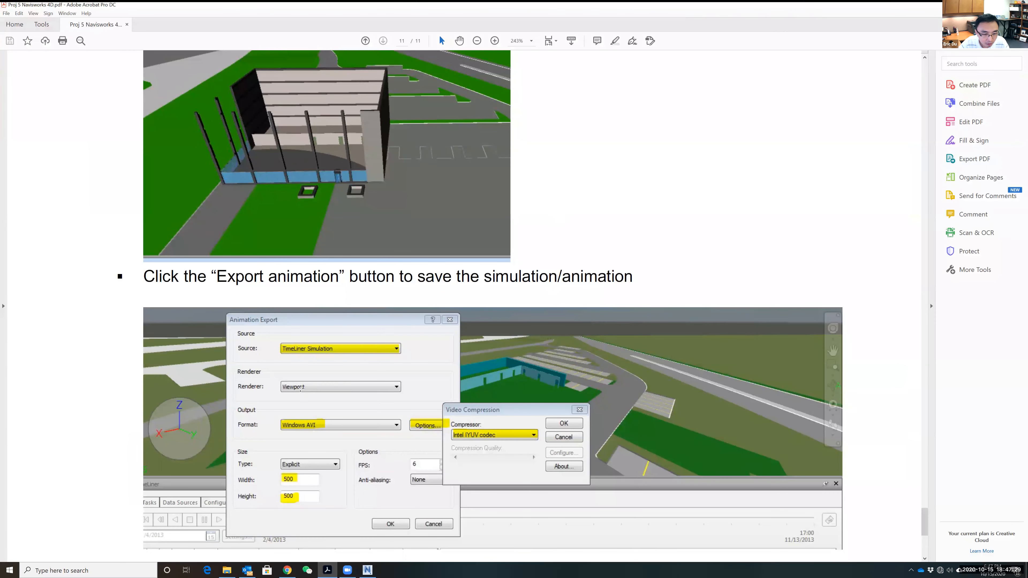
{"action": "left_click", "coordinate": [352, 389]}
{"action": "left_click", "coordinate": [429, 354]}
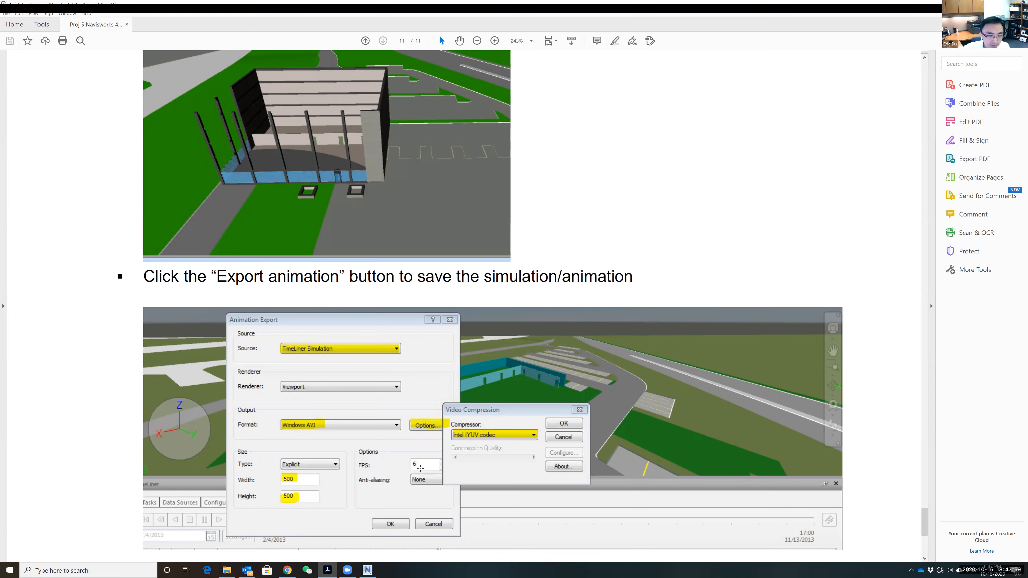
{"action": "left_click_drag", "start_coordinate": [259, 457], "coordinate": [343, 520]}
{"action": "left_click", "coordinate": [250, 446]}
{"action": "left_click", "coordinate": [250, 446]}
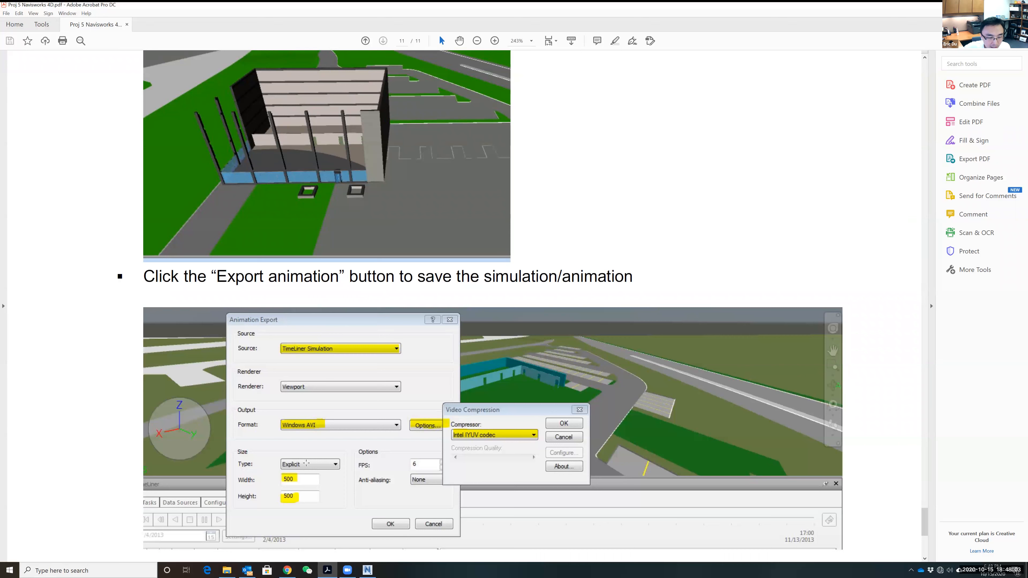
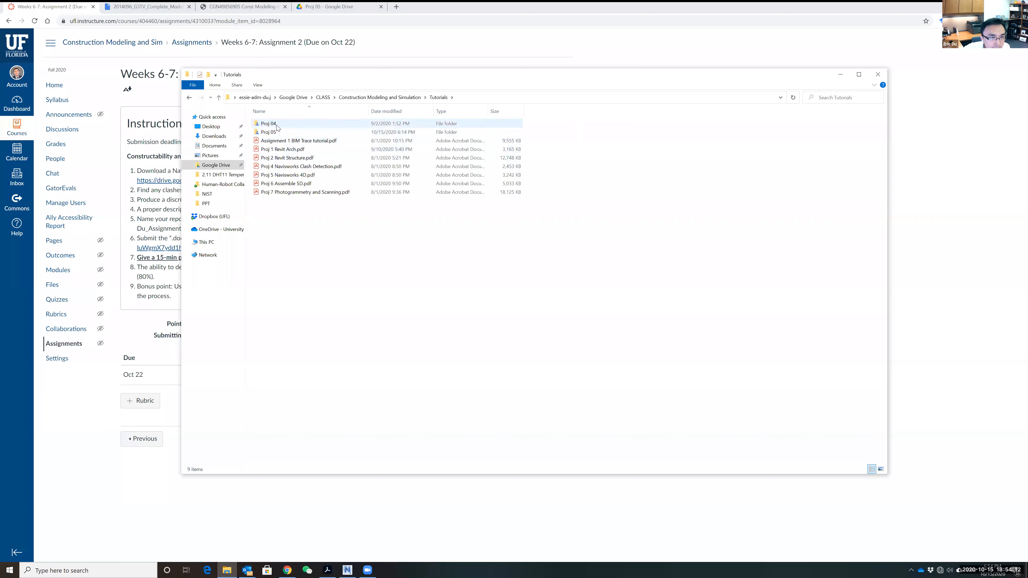
Step: Look through the Tutorials, CLASS and Construction Modeling and Simulation folders for the assignment model file
{"action": "double_click", "coordinate": [275, 124]}
{"action": "left_click", "coordinate": [189, 97]}
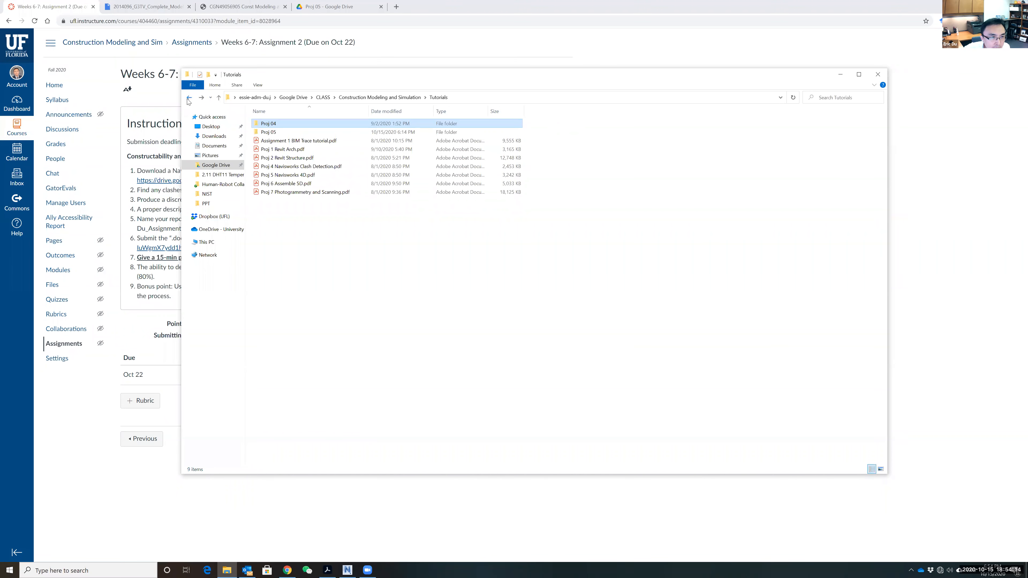
{"action": "left_click", "coordinate": [189, 97]}
{"action": "double_click", "coordinate": [275, 124]}
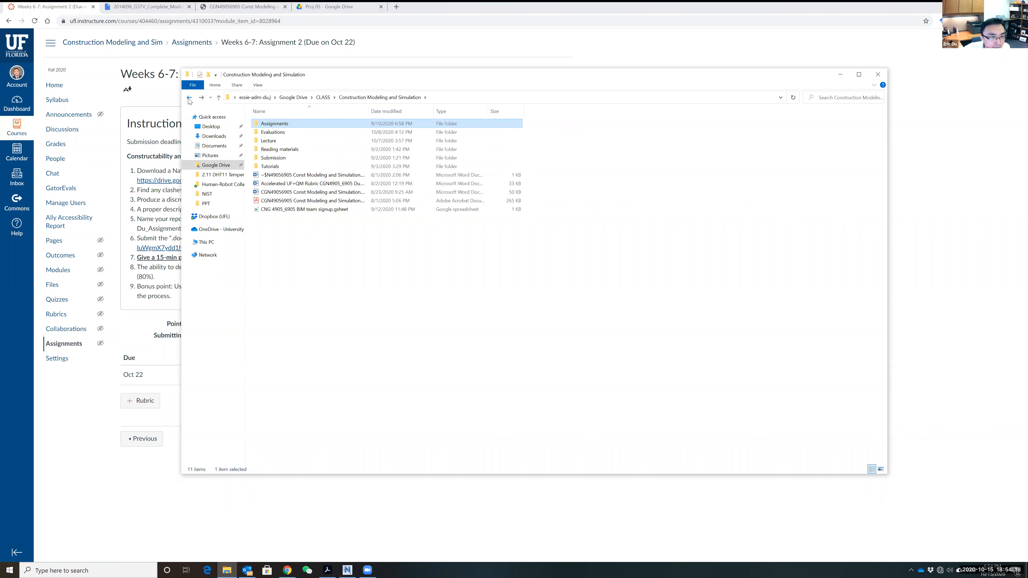
{"action": "left_click", "coordinate": [324, 98]}
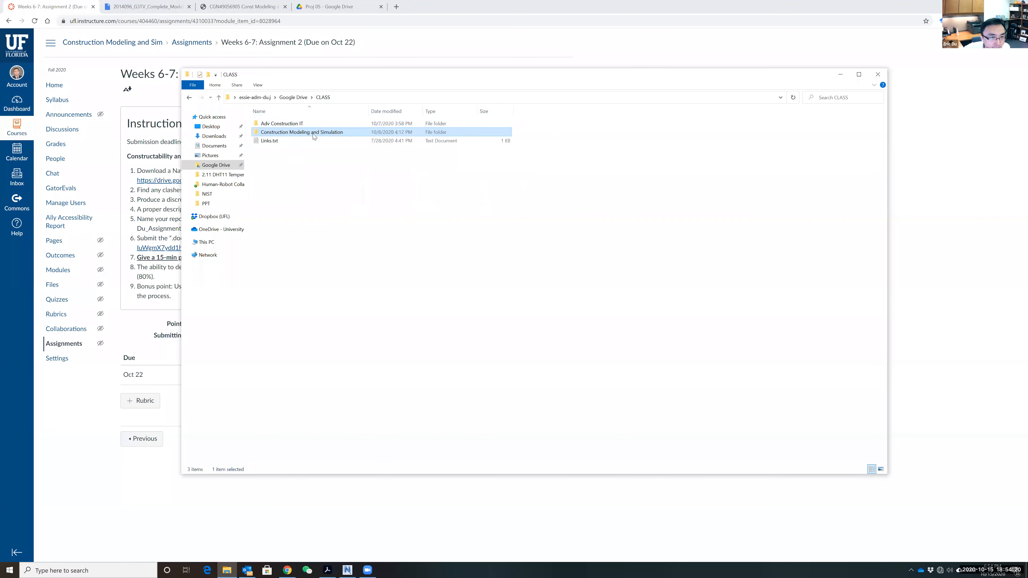
{"action": "double_click", "coordinate": [292, 136]}
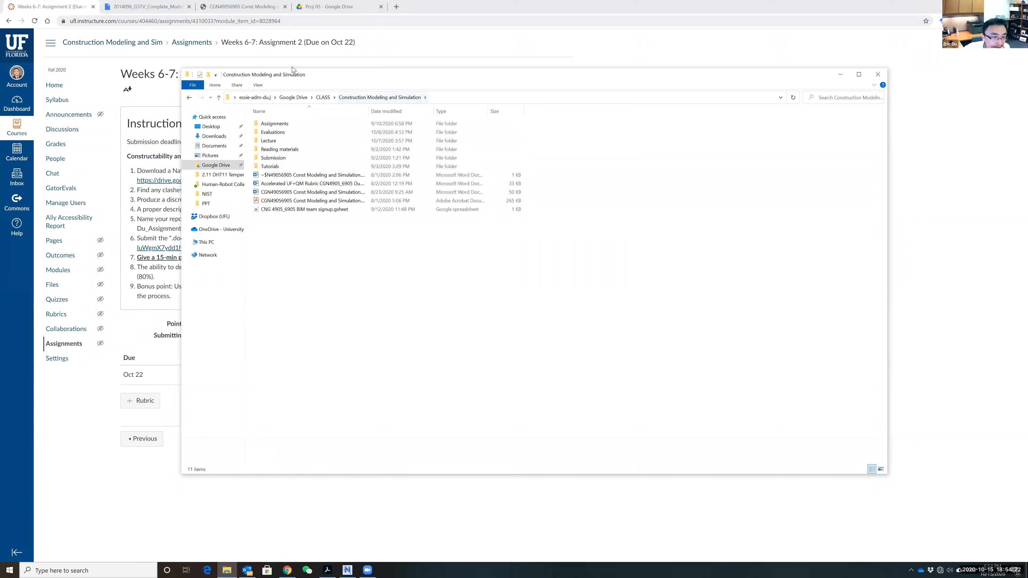
Step: Download 2014096_G3TV_Complete_Model_2017-11-8.nwd from its Google Drive page in Chrome, accepting the download without a virus scan
{"action": "left_click", "coordinate": [128, 8]}
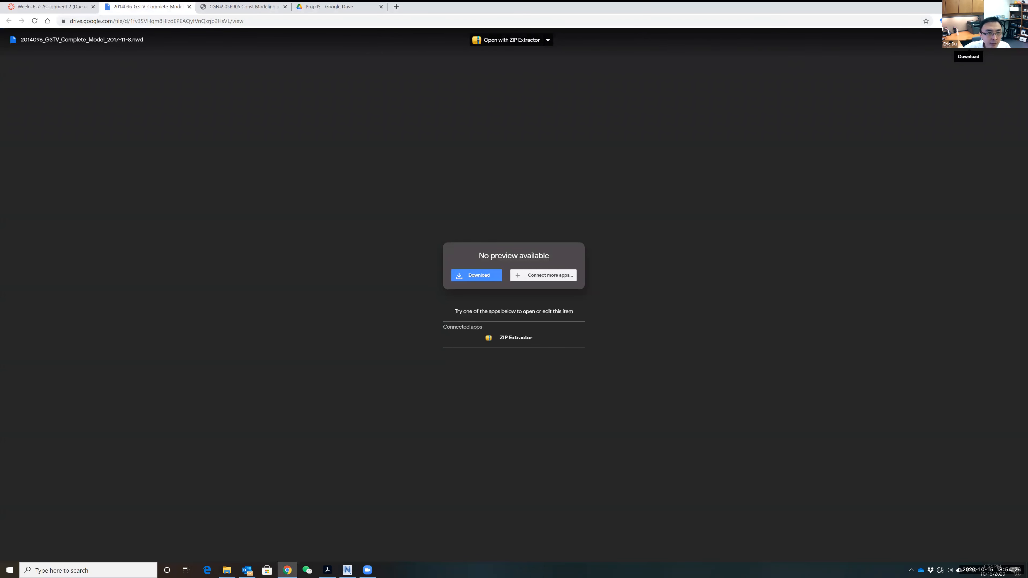
{"action": "left_click", "coordinate": [969, 40]}
{"action": "left_click", "coordinate": [459, 108]}
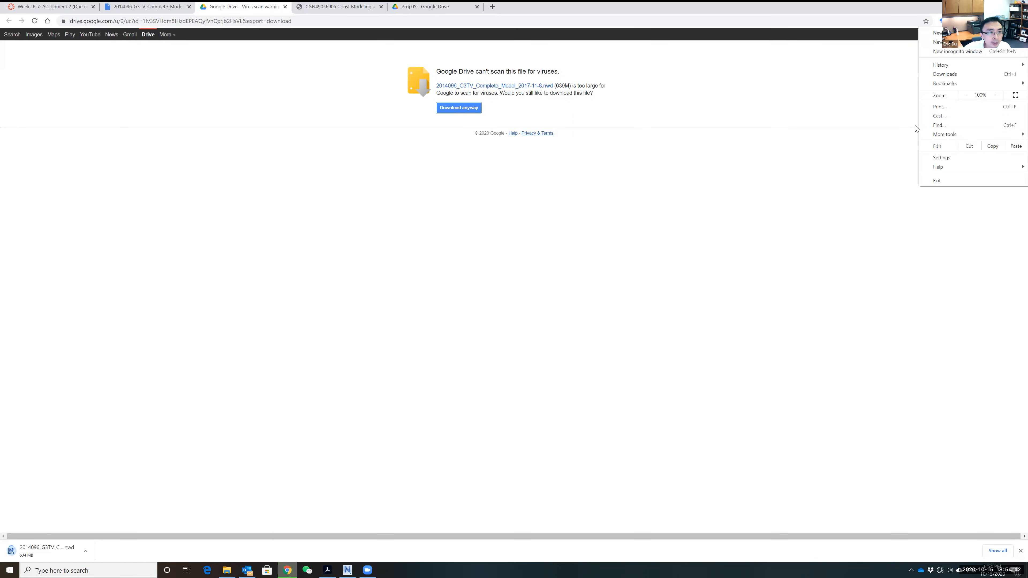
Step: Open YouTube in a new incognito window and search for "g3tv grain facility"
{"action": "left_click", "coordinate": [958, 51]}
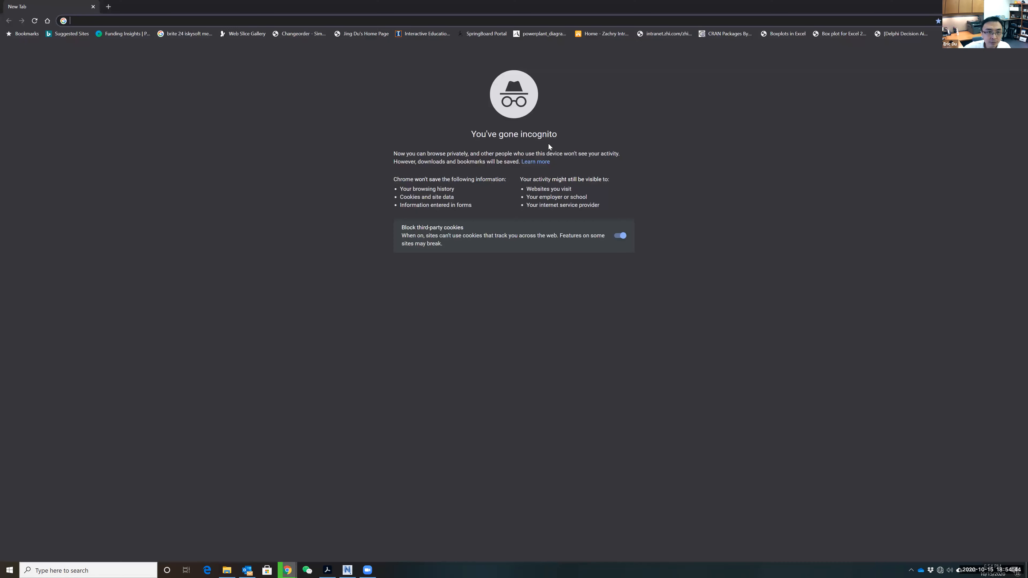
{"action": "type", "text": "youtube"}
{"action": "key", "text": "Return"}
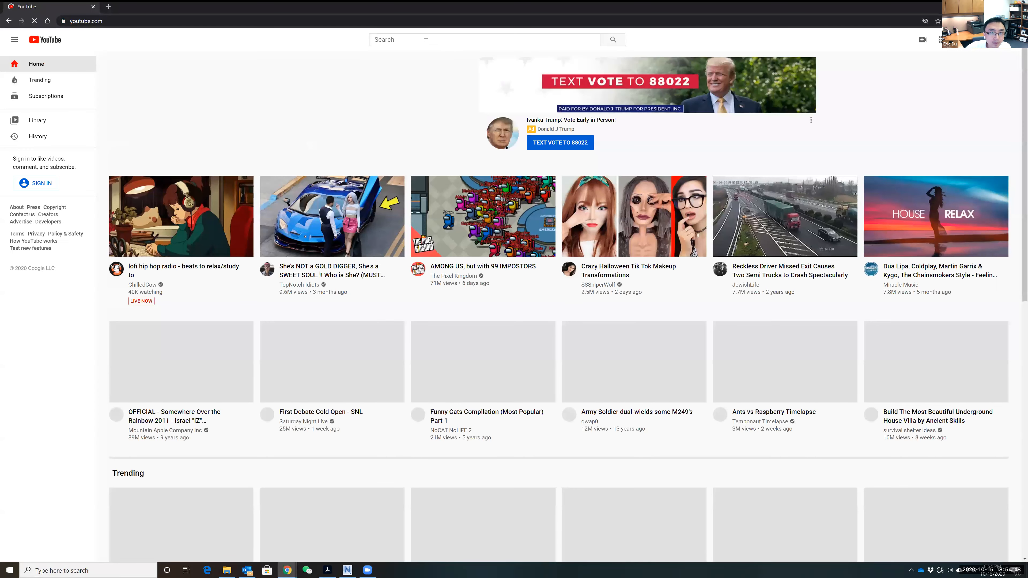
{"action": "type", "text": "g3"}
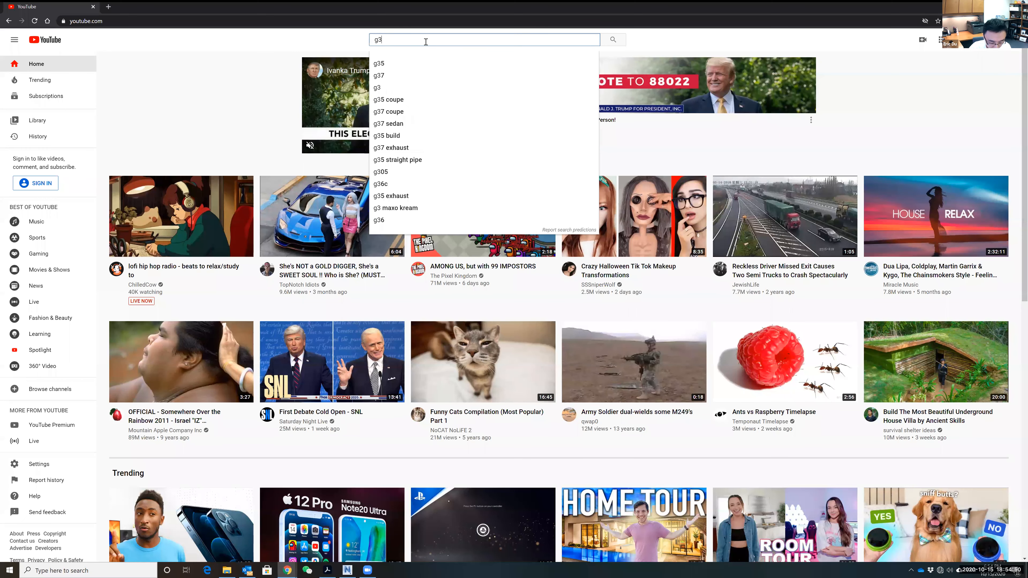
{"action": "type", "text": "tv grain facility"}
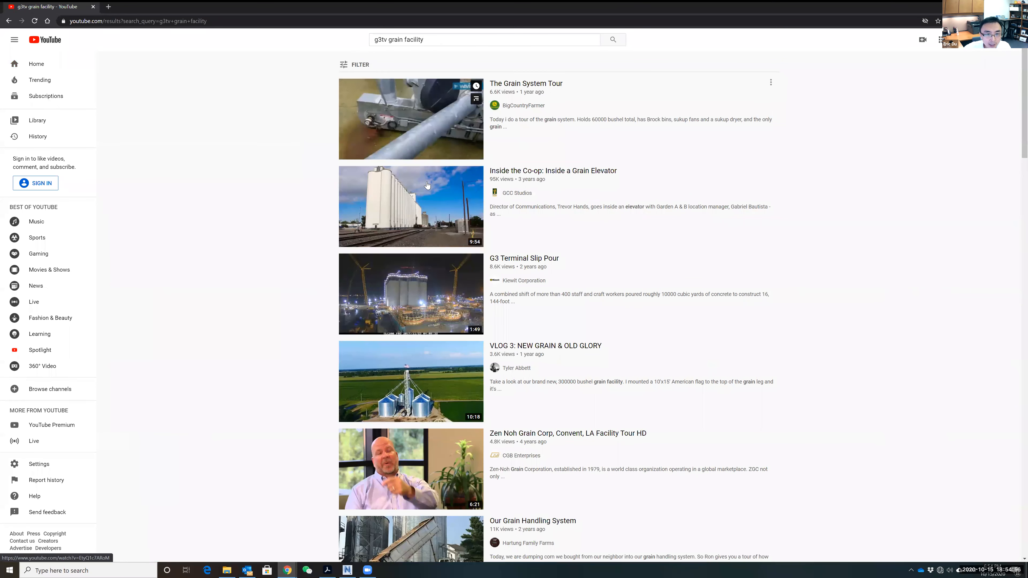
Step: Watch parts of the "G3 Terminal Slip Pour" video and the "G3 Terminal Vancouver construction update Aug 2017" video, pausing the second one
{"action": "left_click", "coordinate": [414, 310]}
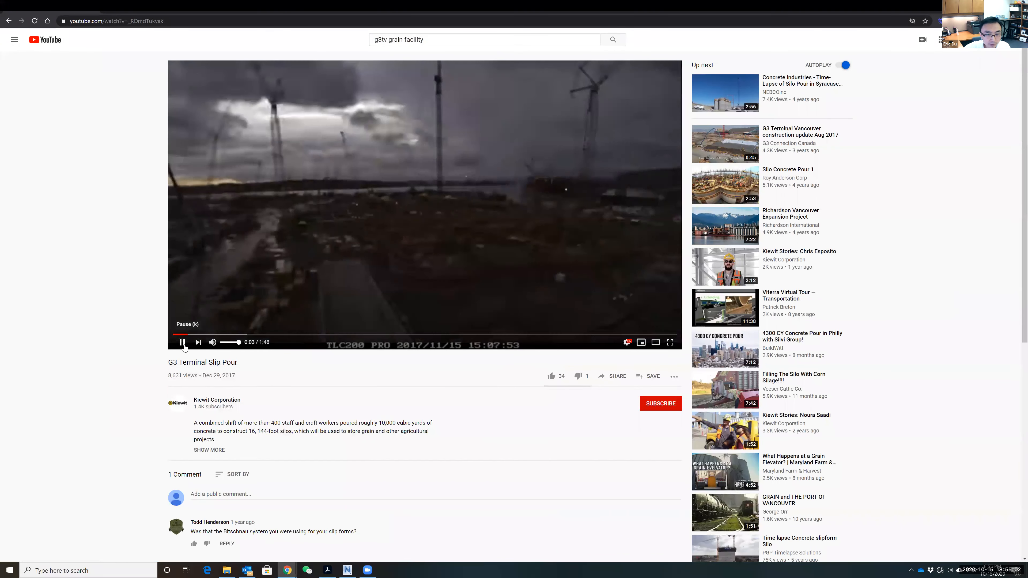
{"action": "left_click", "coordinate": [182, 343]}
{"action": "left_click", "coordinate": [296, 298]}
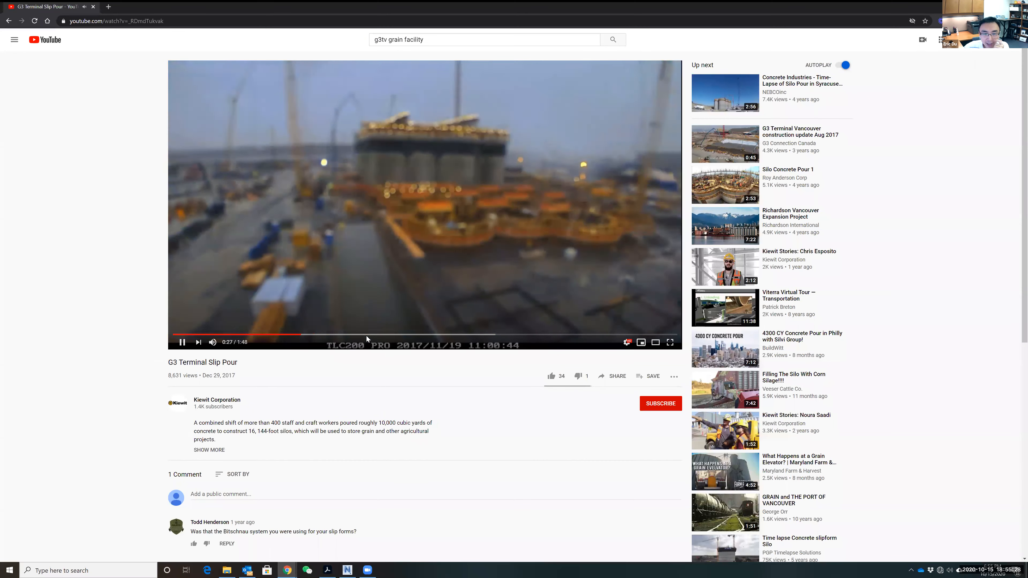
{"action": "left_click", "coordinate": [371, 335]}
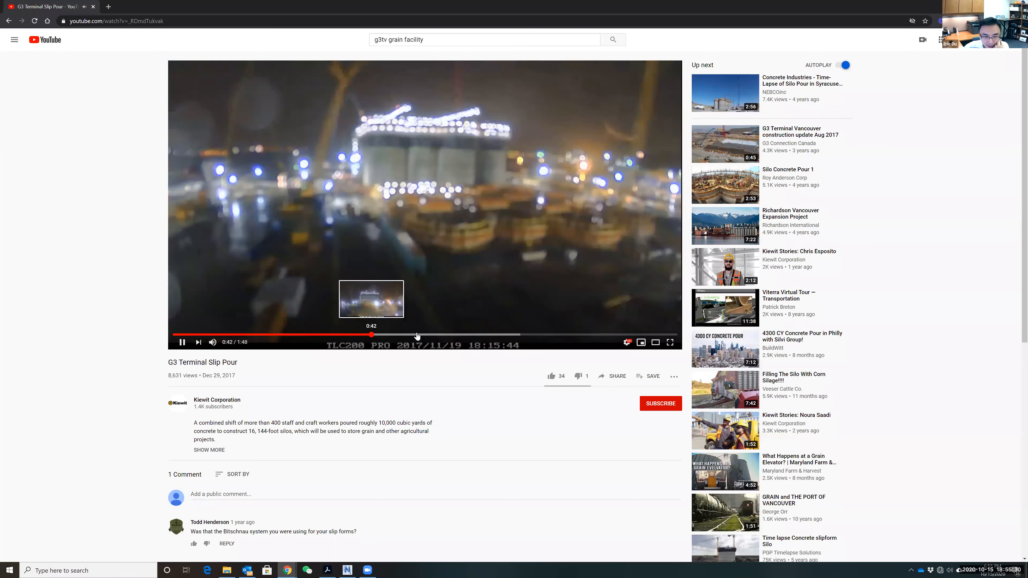
{"action": "left_click", "coordinate": [420, 335]}
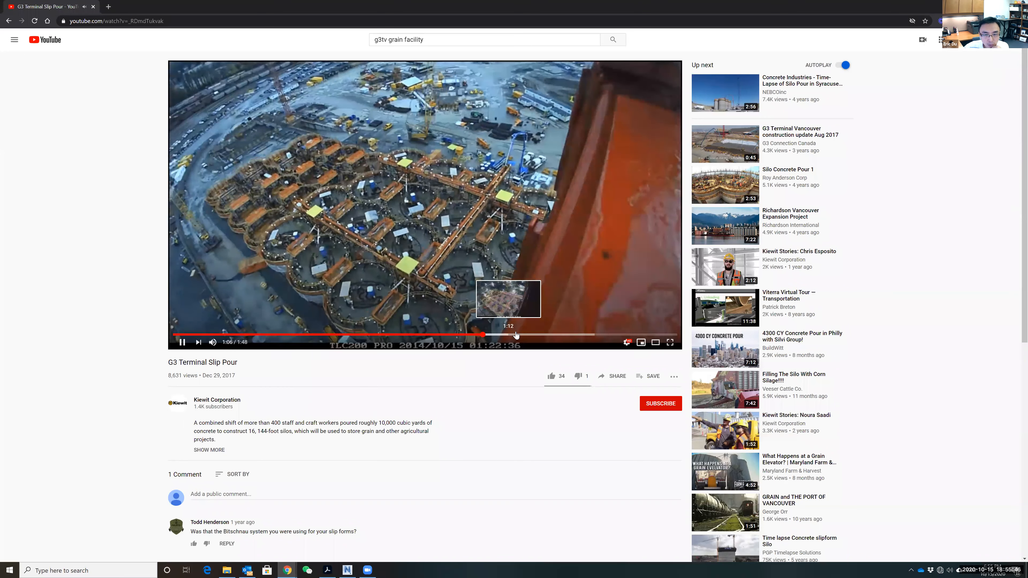
{"action": "left_click", "coordinate": [557, 334]}
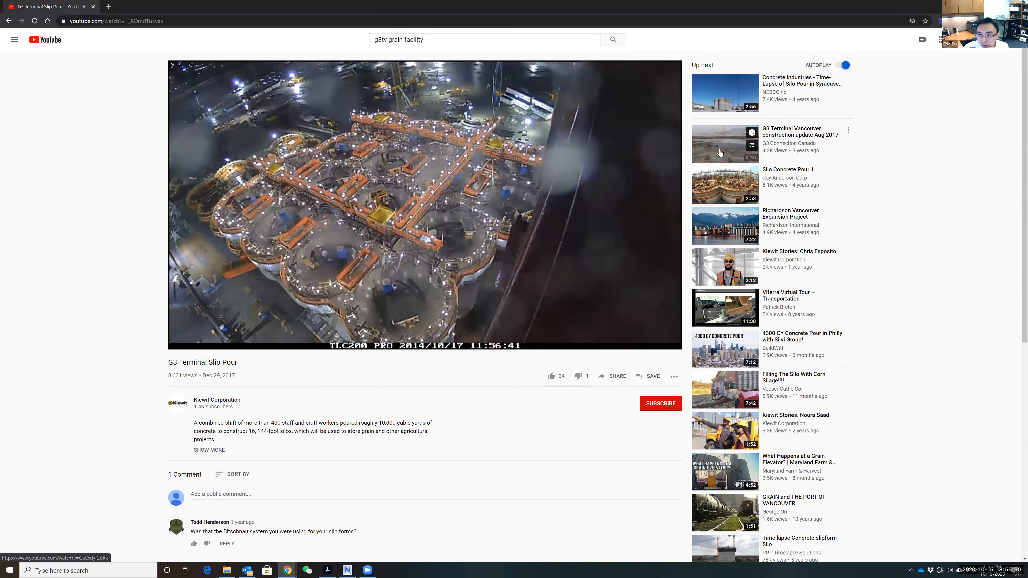
{"action": "left_click", "coordinate": [720, 153]}
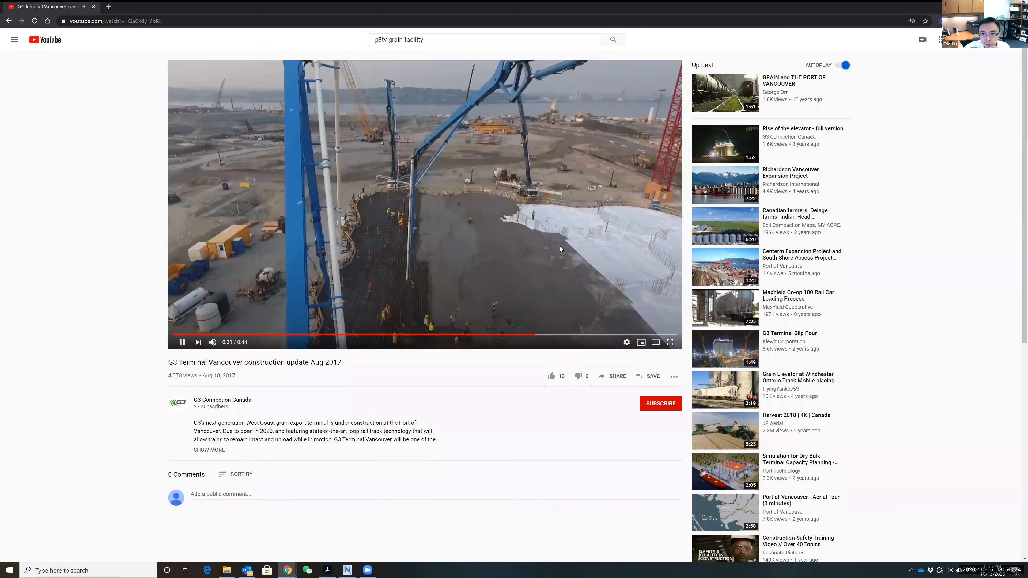
{"action": "left_click", "coordinate": [553, 252]}
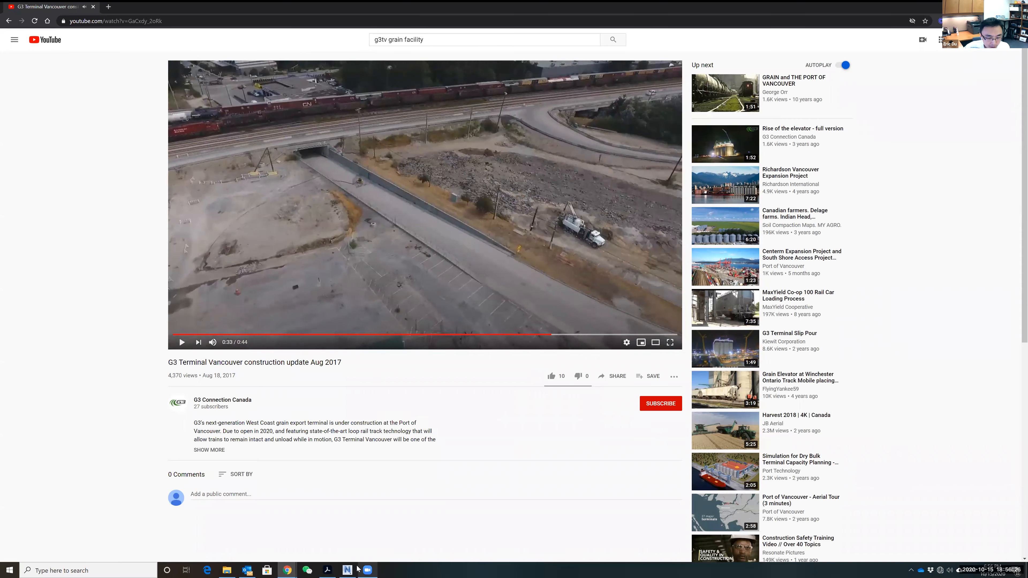
Step: Switch to File Explorer and try to open 2014096_G3TV_Complete_Model_2017-11-8.nwd from the Downloads folder
{"action": "left_click", "coordinate": [348, 570]}
{"action": "left_click", "coordinate": [348, 570]}
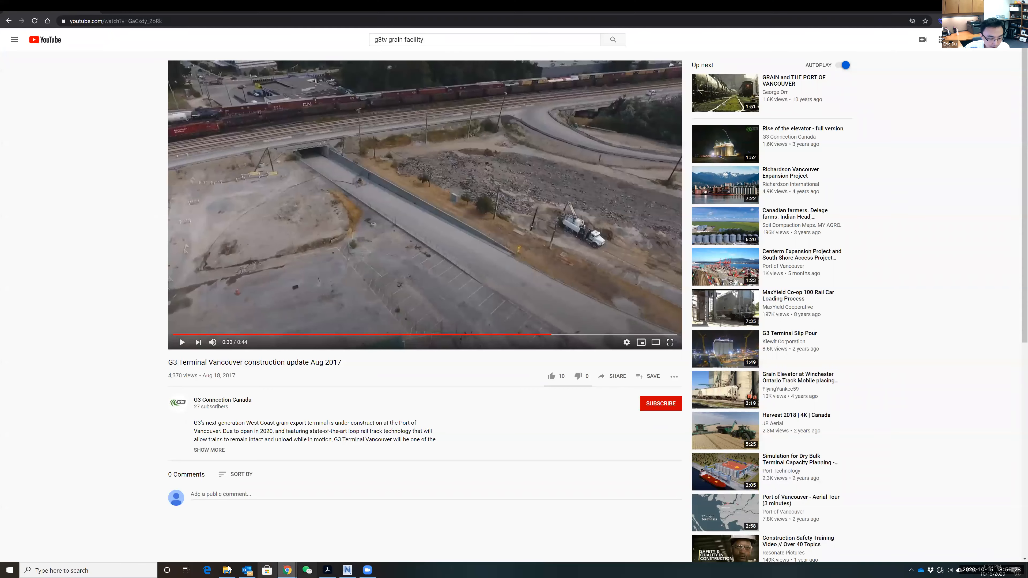
{"action": "left_click", "coordinate": [227, 569]}
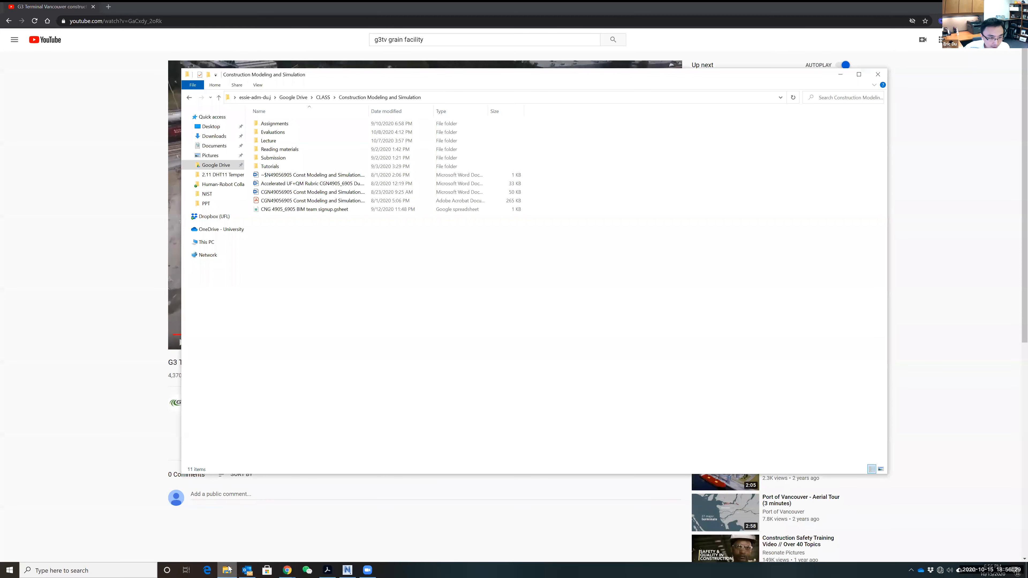
{"action": "left_click", "coordinate": [214, 137]}
{"action": "double_click", "coordinate": [303, 135]}
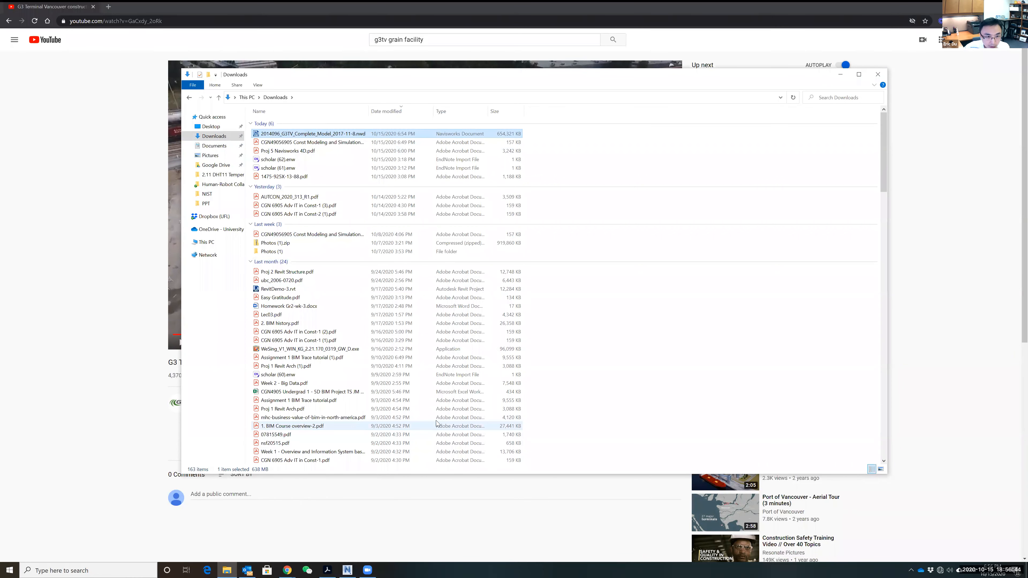
Step: Switch to Navisworks Manage and open the recent file 2014096_G3TV_Complete_Model_2017-11-8.nwd, discarding changes to the current untitled project
{"action": "left_click", "coordinate": [348, 570]}
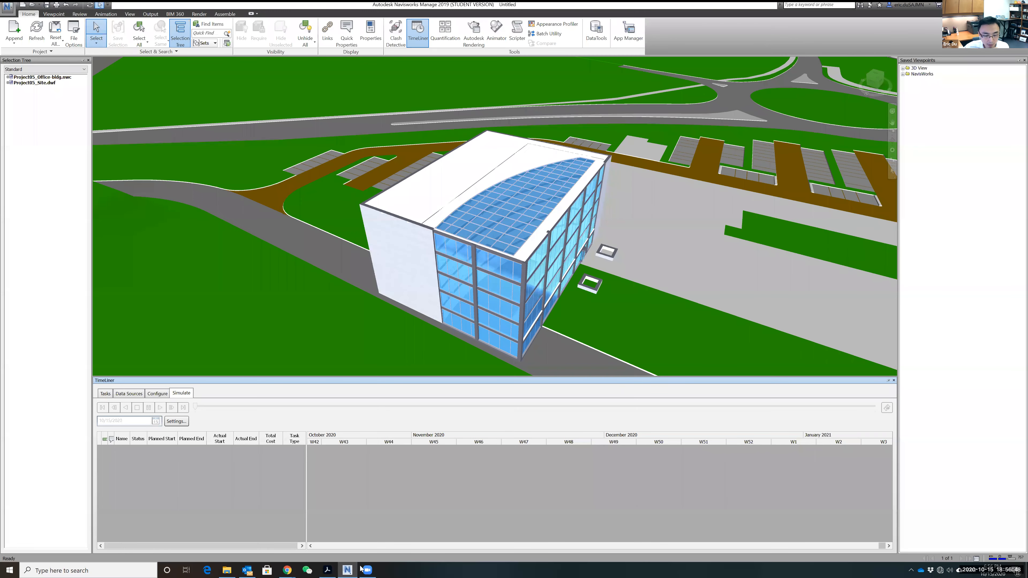
{"action": "left_click", "coordinate": [353, 569]}
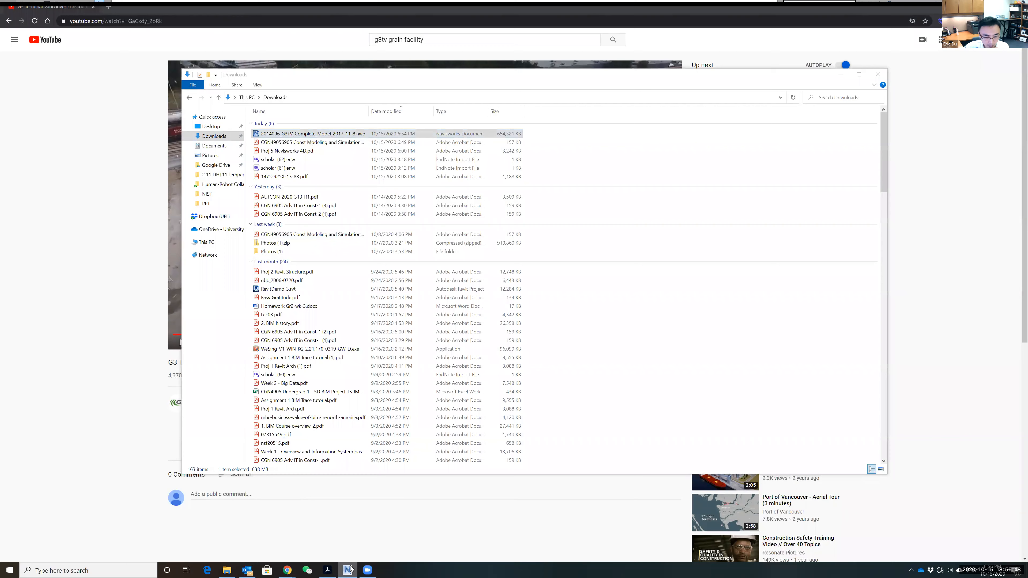
{"action": "left_click", "coordinate": [350, 570]}
{"action": "left_click", "coordinate": [350, 569]}
{"action": "left_click", "coordinate": [350, 570]}
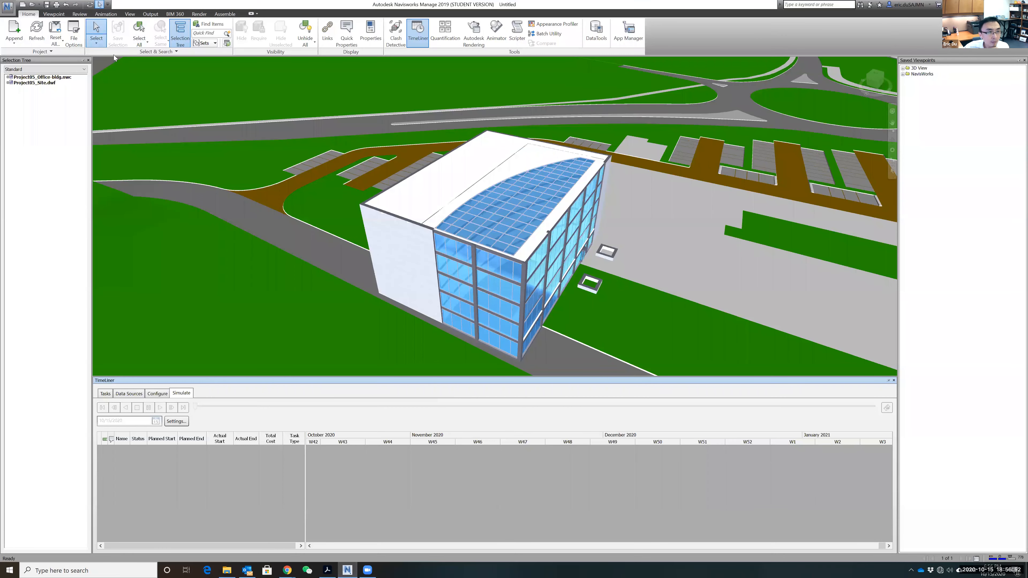
{"action": "left_click", "coordinate": [31, 5]}
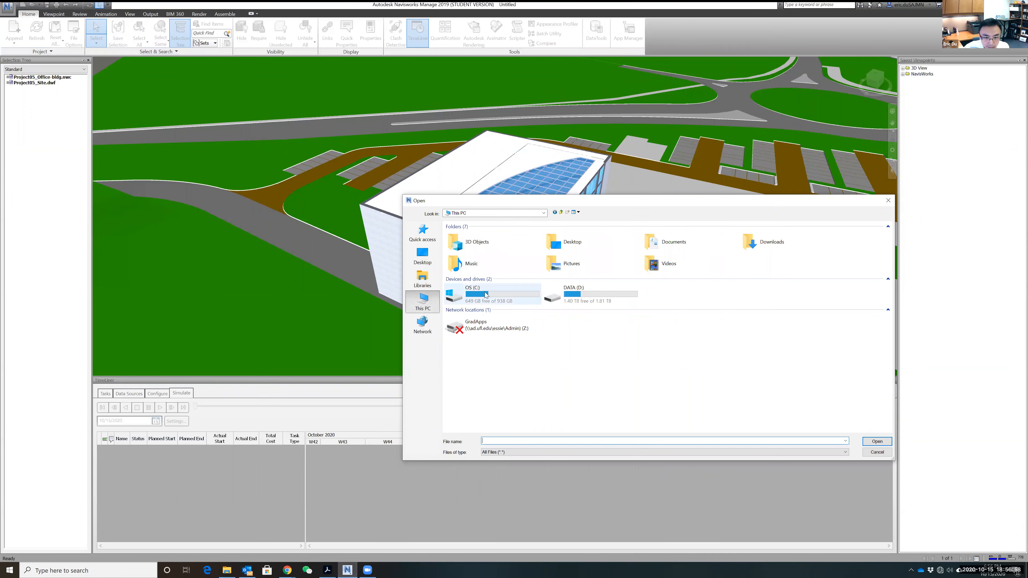
{"action": "double_click", "coordinate": [488, 295]}
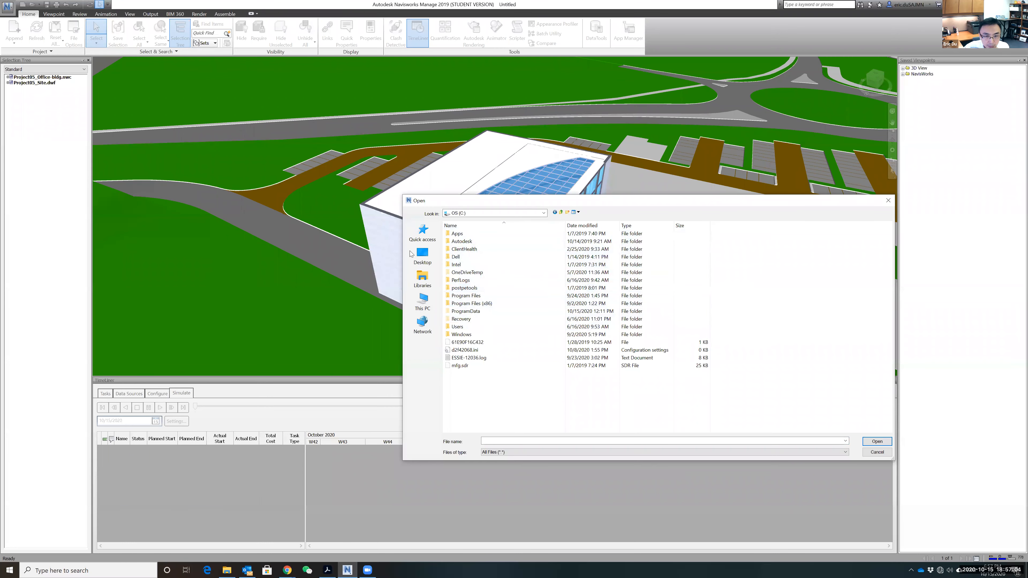
{"action": "left_click", "coordinate": [421, 256]}
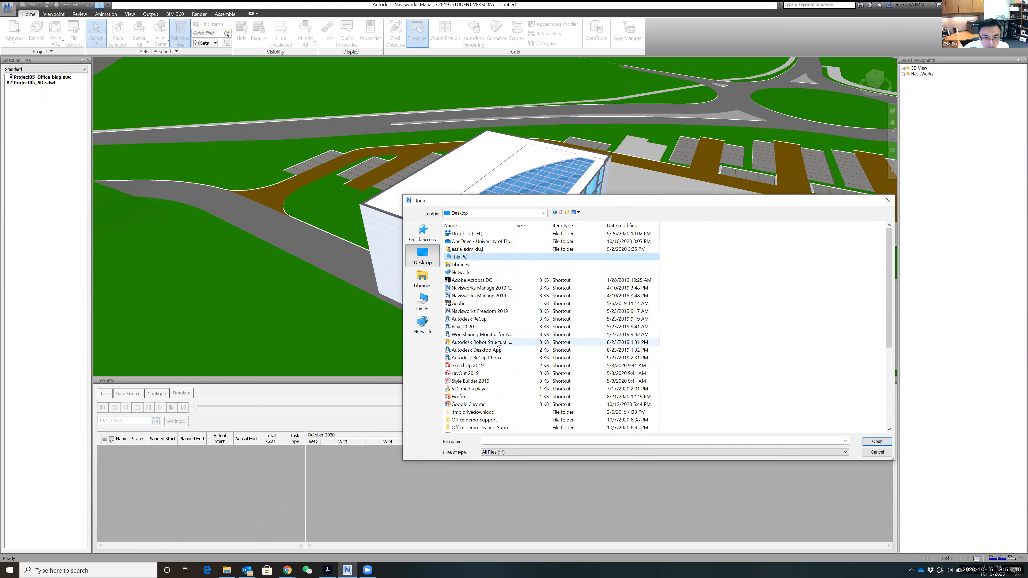
{"action": "left_click", "coordinate": [419, 236]}
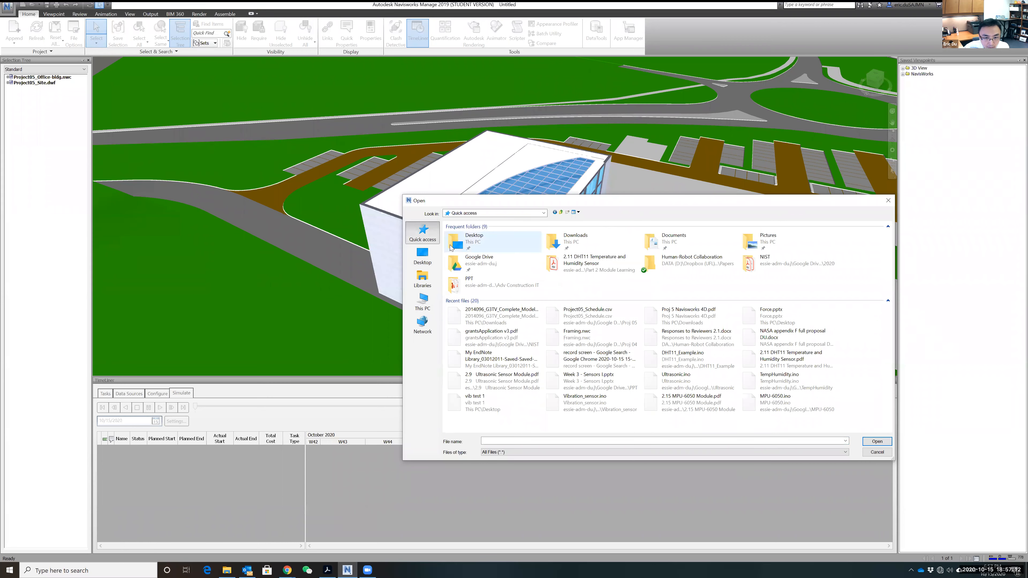
{"action": "double_click", "coordinate": [497, 315]}
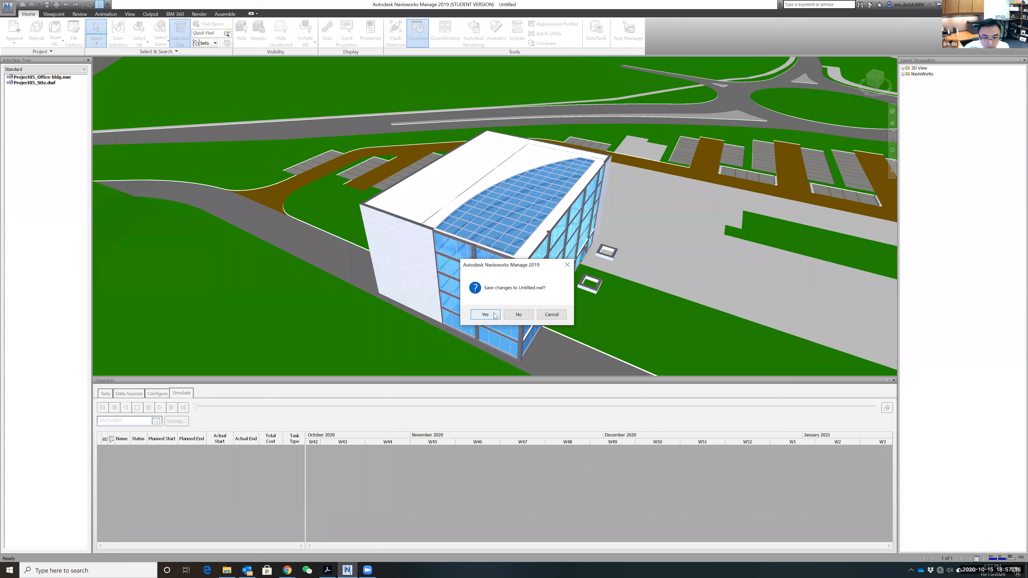
{"action": "left_click", "coordinate": [512, 315]}
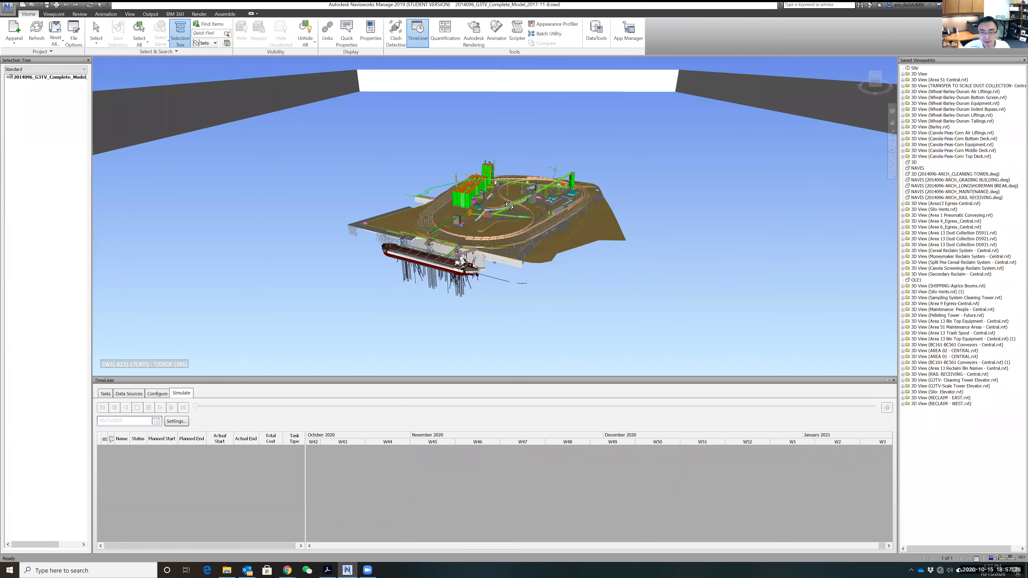
Step: Examine the G3TV model from the overall site down to the green silos, conveyors and the magenta equipment inside the steel frame
{"action": "scroll", "coordinate": [510, 207], "scroll_direction": "up", "scroll_amount": 2}
{"action": "scroll", "coordinate": [509, 207], "scroll_direction": "up", "scroll_amount": 5}
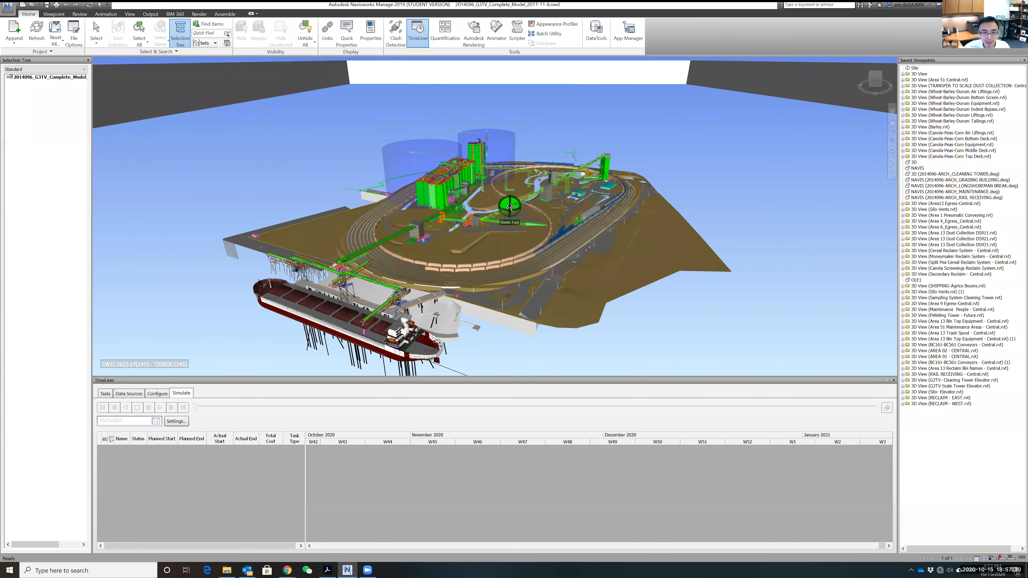
{"action": "scroll", "coordinate": [440, 202], "scroll_direction": "up", "scroll_amount": 5}
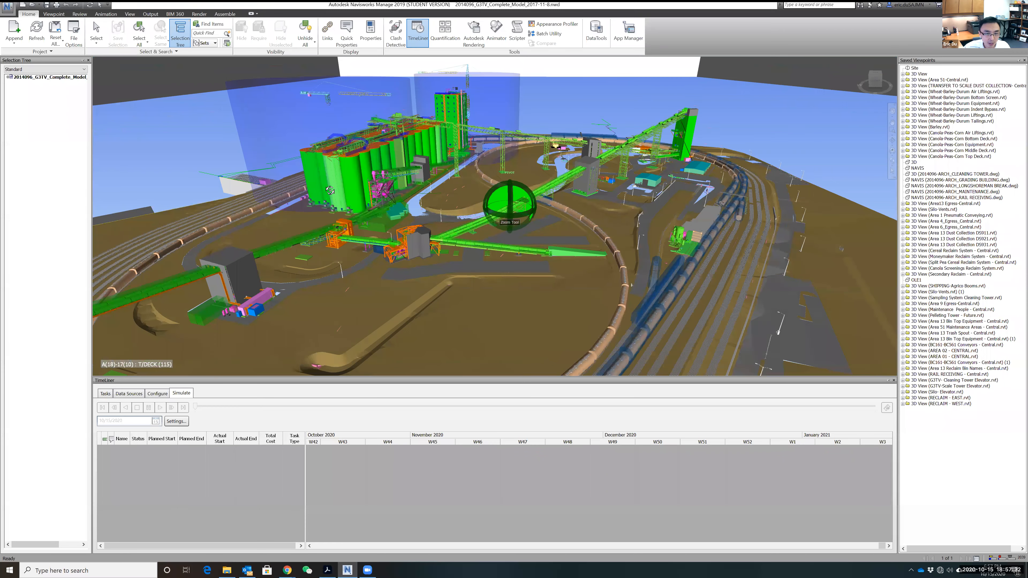
{"action": "scroll", "coordinate": [263, 173], "scroll_direction": "up", "scroll_amount": 4}
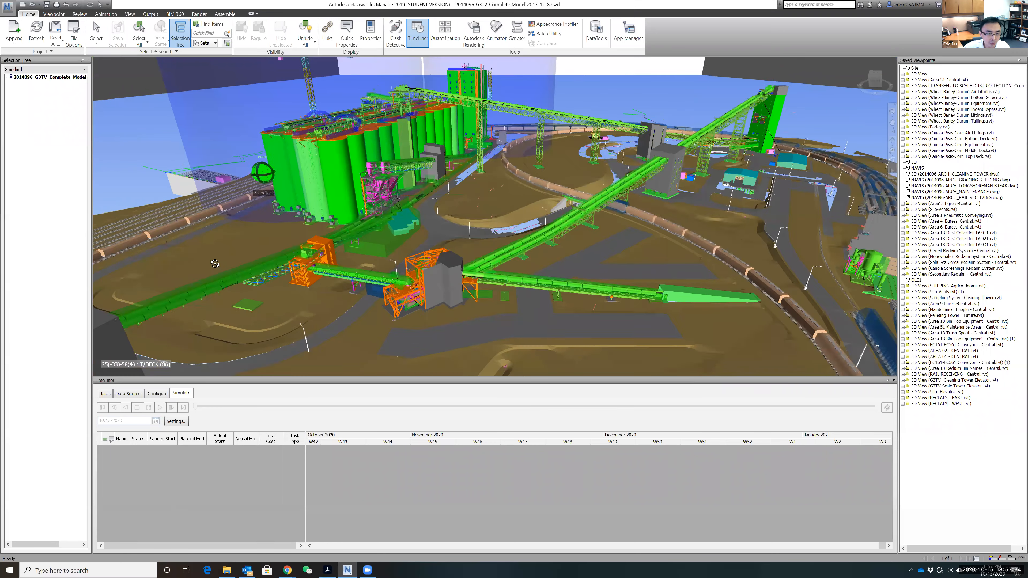
{"action": "middle_click_drag", "start_coordinate": [305, 247], "coordinate": [344, 219], "text": "shift"}
{"action": "middle_click_drag", "start_coordinate": [549, 276], "coordinate": [551, 334], "text": "shift"}
{"action": "scroll", "coordinate": [312, 152], "scroll_direction": "up", "scroll_amount": 5}
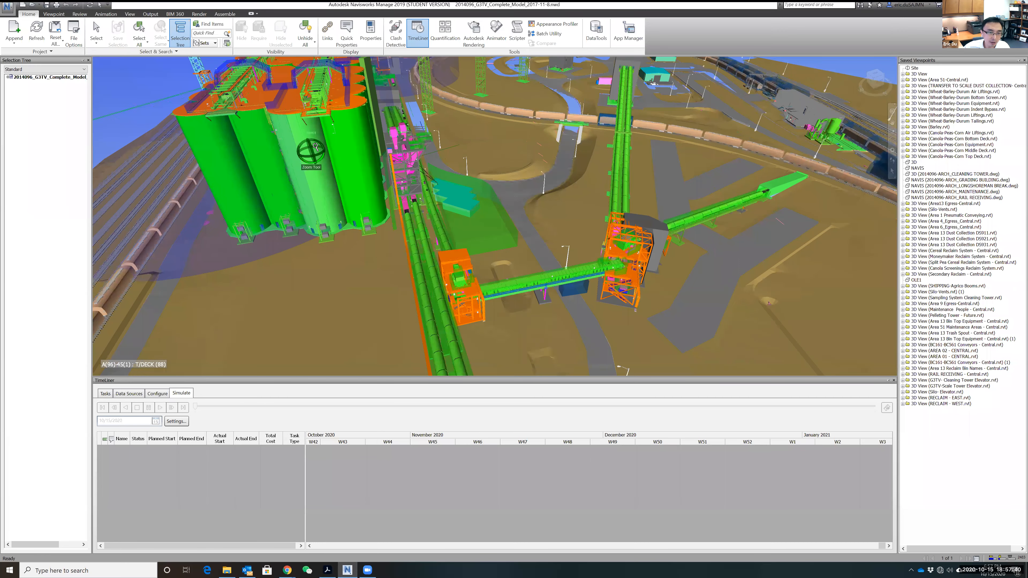
{"action": "middle_click_drag", "start_coordinate": [556, 146], "coordinate": [520, 211], "text": "shift"}
{"action": "scroll", "coordinate": [520, 210], "scroll_direction": "up", "scroll_amount": 8}
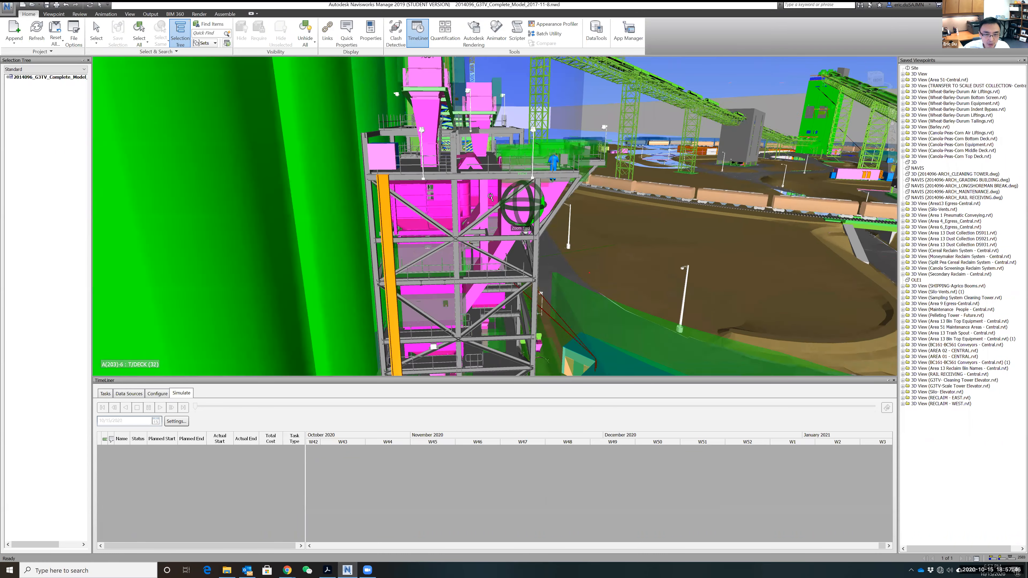
{"action": "scroll", "coordinate": [438, 220], "scroll_direction": "up", "scroll_amount": 5}
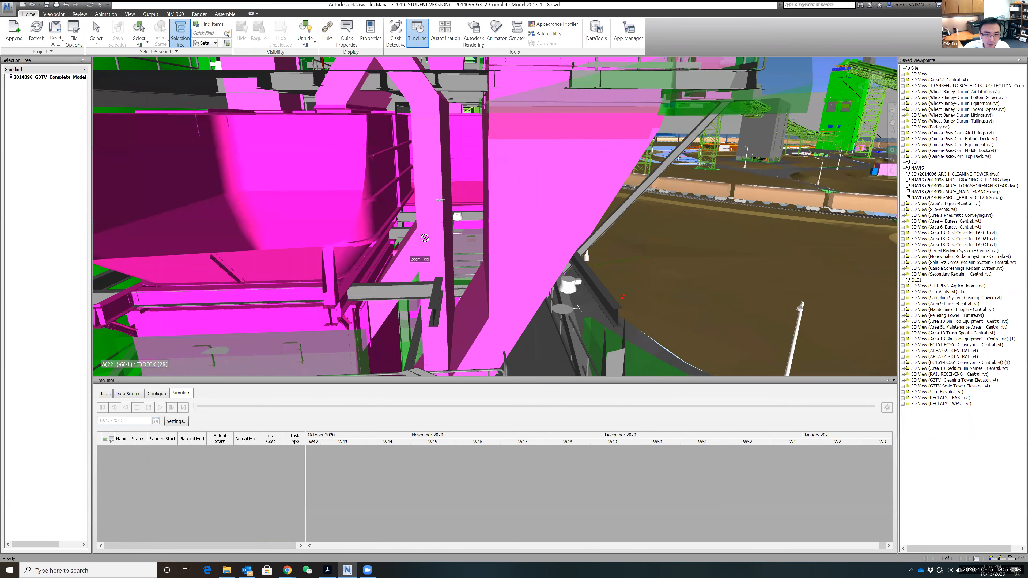
Step: Apply the ARCH_CLEANING TOWER and ARCH_MAINTENANCE saved viewpoints, then expand the SHIPPING-Agrico Booms, Sampling System Cleaning Tower and Area 9 Egress-Central viewpoint folders
{"action": "scroll", "coordinate": [425, 238], "scroll_direction": "down", "scroll_amount": 4}
{"action": "scroll", "coordinate": [424, 239], "scroll_direction": "down", "scroll_amount": 6}
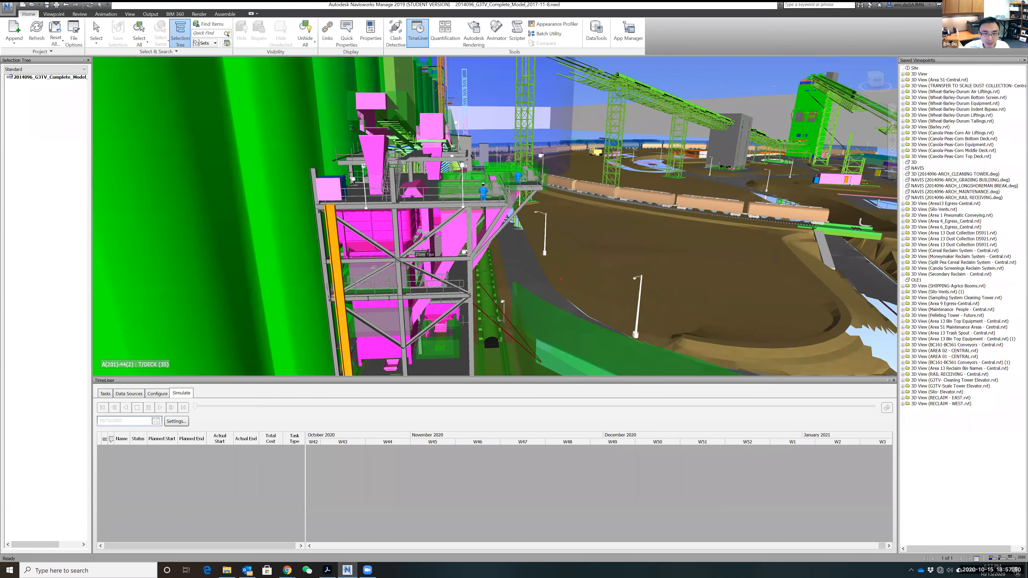
{"action": "scroll", "coordinate": [657, 241], "scroll_direction": "up", "scroll_amount": 3}
{"action": "scroll", "coordinate": [657, 241], "scroll_direction": "down", "scroll_amount": 2}
{"action": "left_click", "coordinate": [926, 175]}
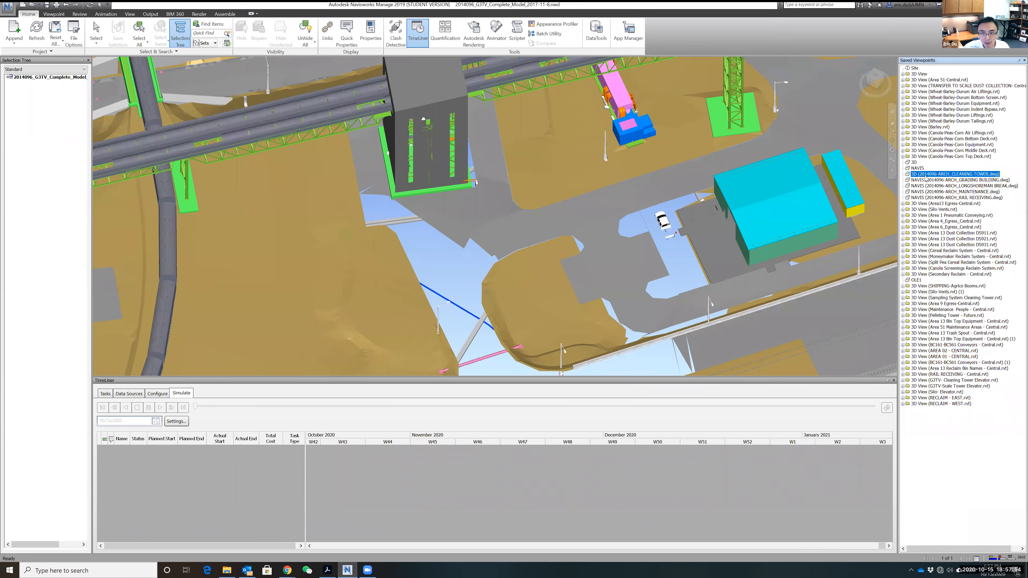
{"action": "left_click", "coordinate": [930, 192]}
{"action": "double_click", "coordinate": [949, 286]}
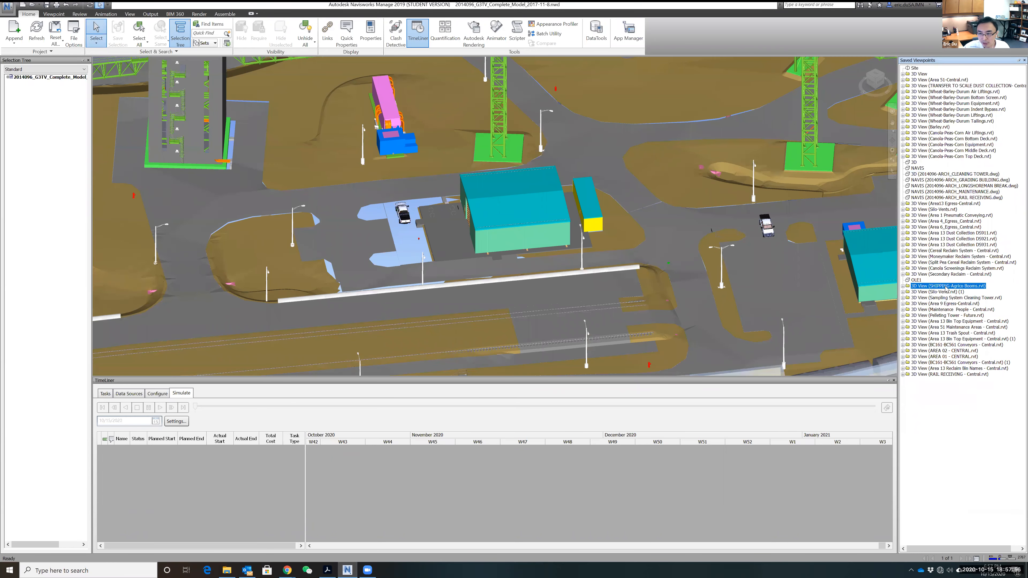
{"action": "left_click", "coordinate": [936, 298]}
{"action": "double_click", "coordinate": [956, 321]}
{"action": "double_click", "coordinate": [945, 344]}
Step: Examine the G3TV site from the full model extents down to the grey conveyor tower beside the turquoise building
{"action": "scroll", "coordinate": [583, 193], "scroll_direction": "down", "scroll_amount": 5}
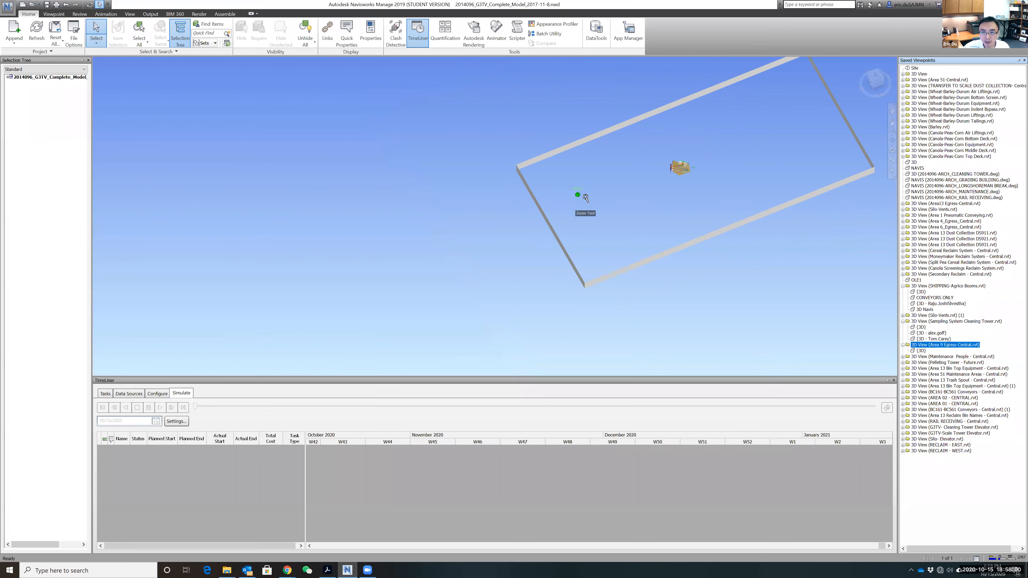
{"action": "scroll", "coordinate": [634, 175], "scroll_direction": "up", "scroll_amount": 8}
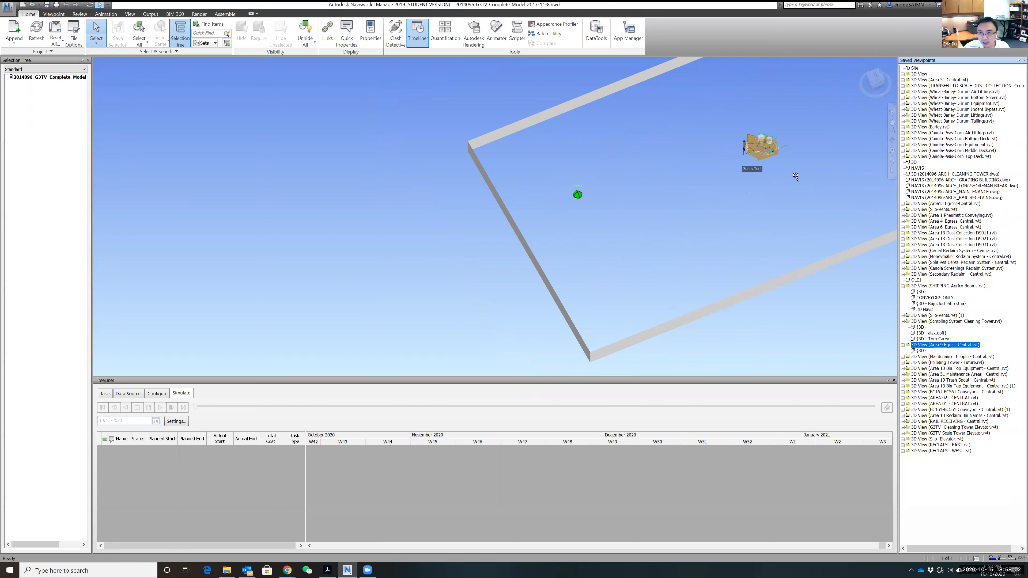
{"action": "middle_click_drag", "start_coordinate": [791, 202], "coordinate": [549, 255]}
{"action": "scroll", "coordinate": [536, 235], "scroll_direction": "up", "scroll_amount": 6}
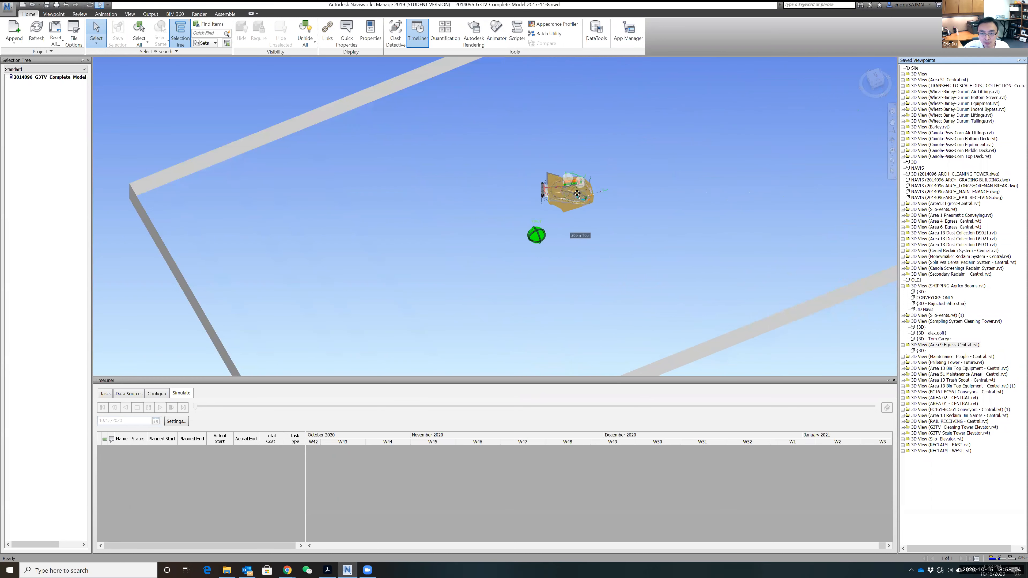
{"action": "middle_click_drag", "start_coordinate": [708, 188], "coordinate": [594, 290]}
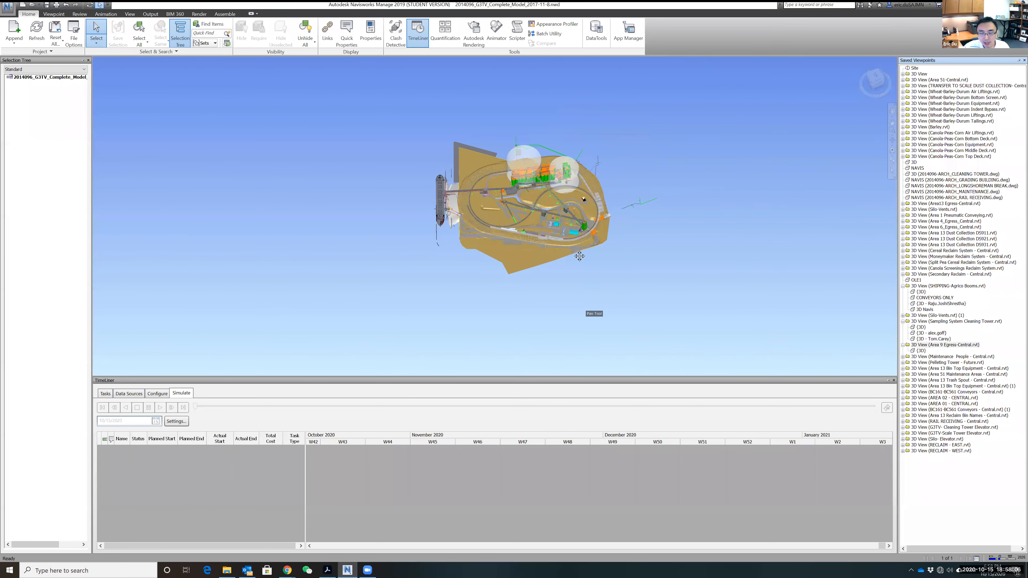
{"action": "scroll", "coordinate": [550, 197], "scroll_direction": "up", "scroll_amount": 4}
{"action": "scroll", "coordinate": [550, 197], "scroll_direction": "up", "scroll_amount": 8}
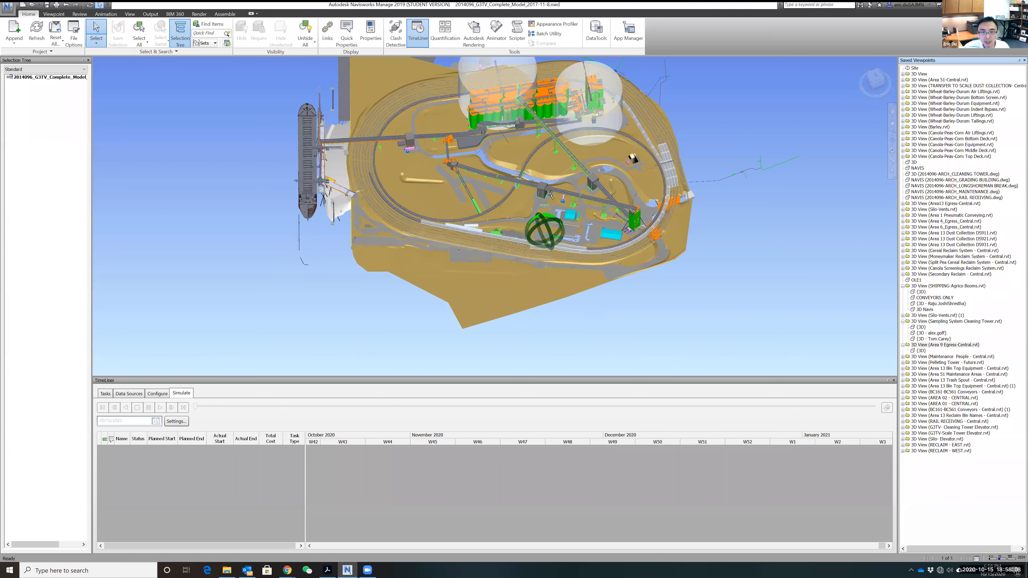
{"action": "scroll", "coordinate": [550, 195], "scroll_direction": "up", "scroll_amount": 10}
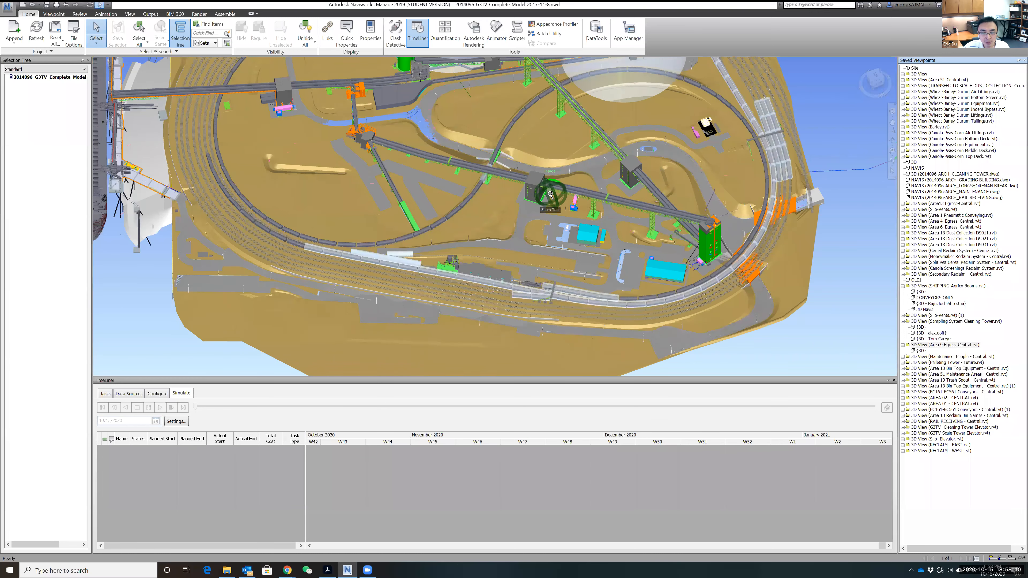
{"action": "scroll", "coordinate": [540, 241], "scroll_direction": "up", "scroll_amount": 5}
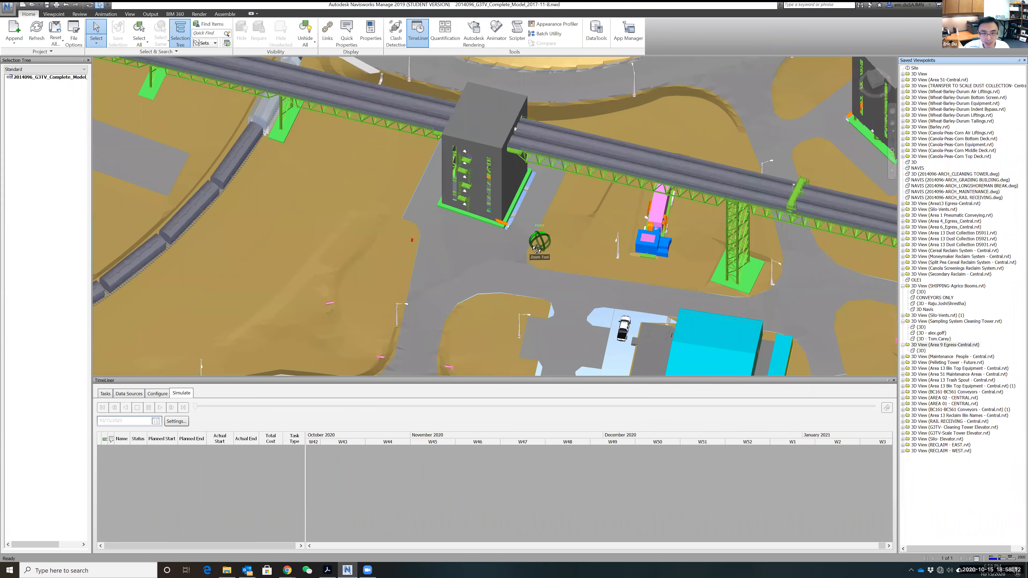
Step: Examine the underground piping beneath the site and the rail tracks with the train cars and inclined conveyor
{"action": "middle_click_drag", "start_coordinate": [538, 219], "coordinate": [533, 176], "text": "shift"}
{"action": "scroll", "coordinate": [533, 175], "scroll_direction": "up", "scroll_amount": 1}
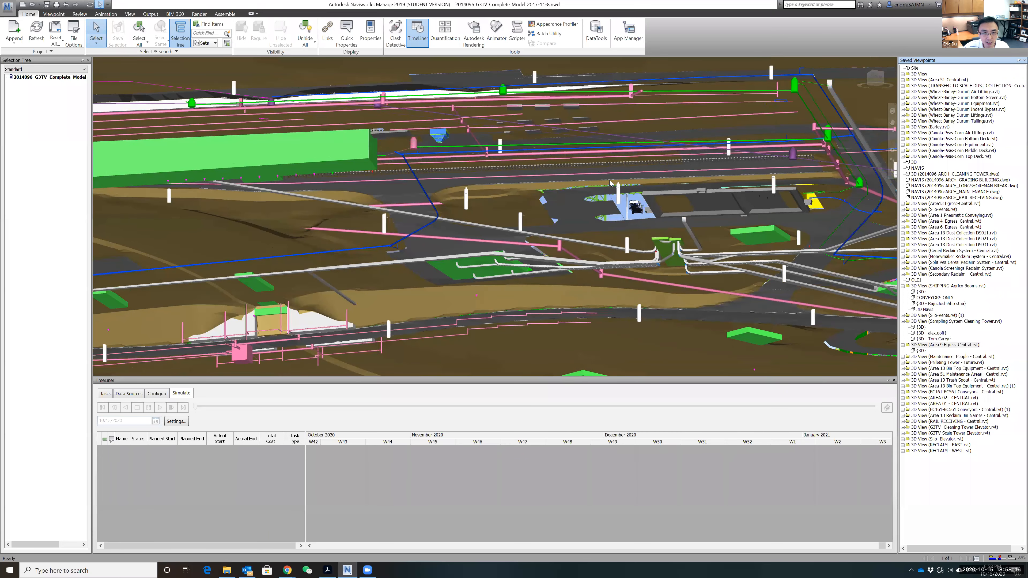
{"action": "scroll", "coordinate": [512, 128], "scroll_direction": "up", "scroll_amount": 6}
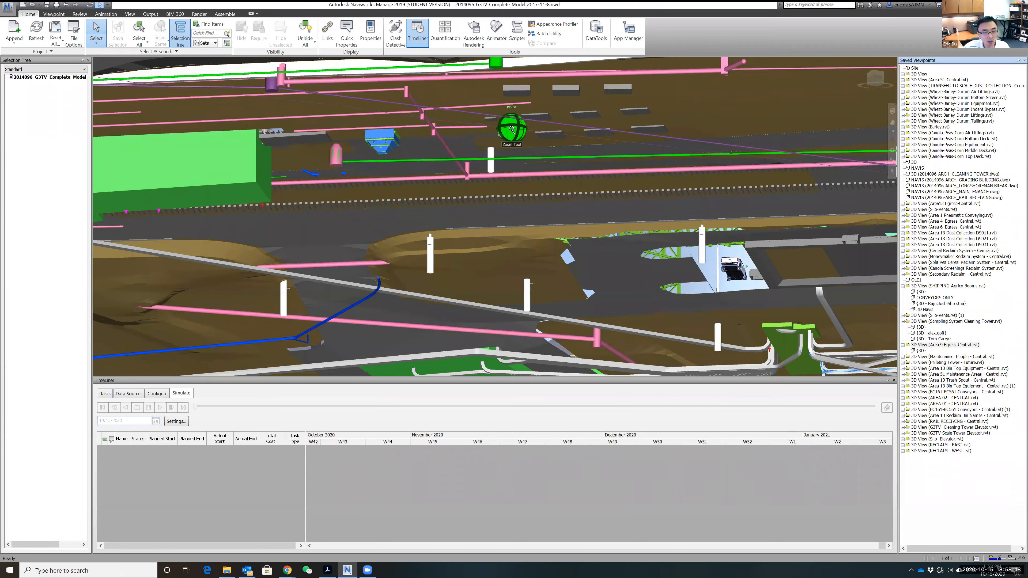
{"action": "scroll", "coordinate": [511, 129], "scroll_direction": "up", "scroll_amount": 2}
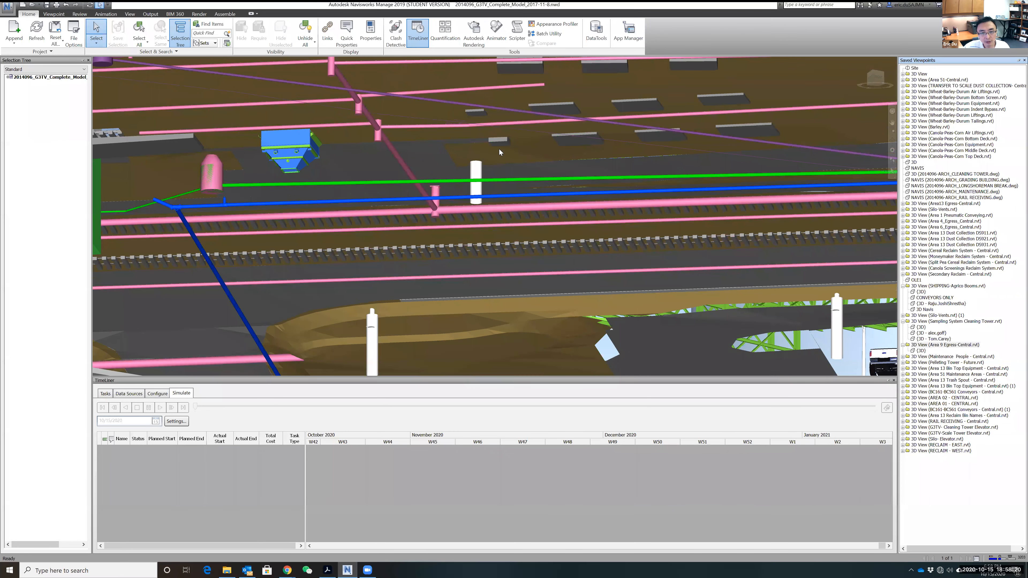
{"action": "middle_click_drag", "start_coordinate": [499, 149], "coordinate": [496, 234], "text": "shift"}
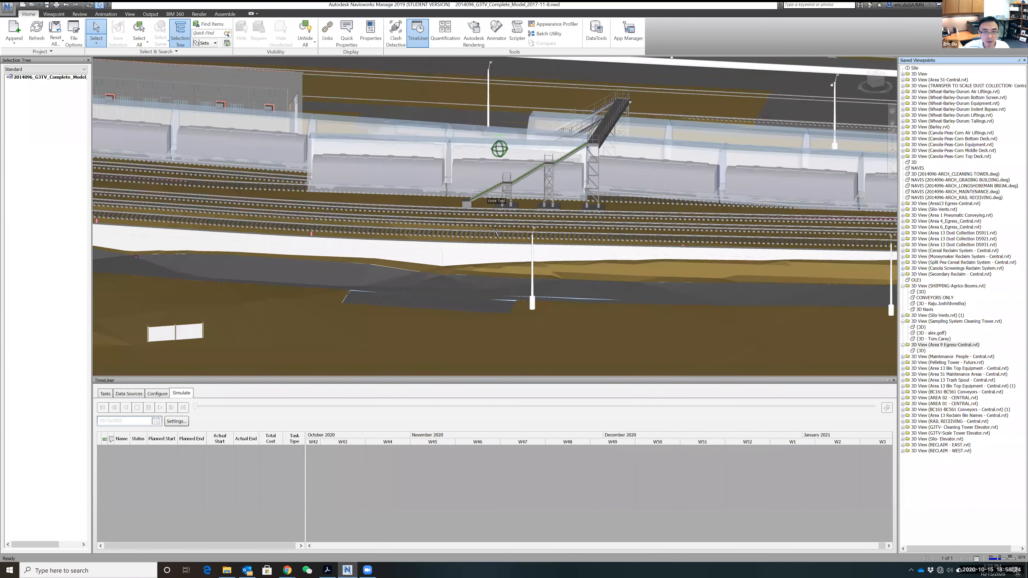
{"action": "scroll", "coordinate": [496, 232], "scroll_direction": "down", "scroll_amount": 8}
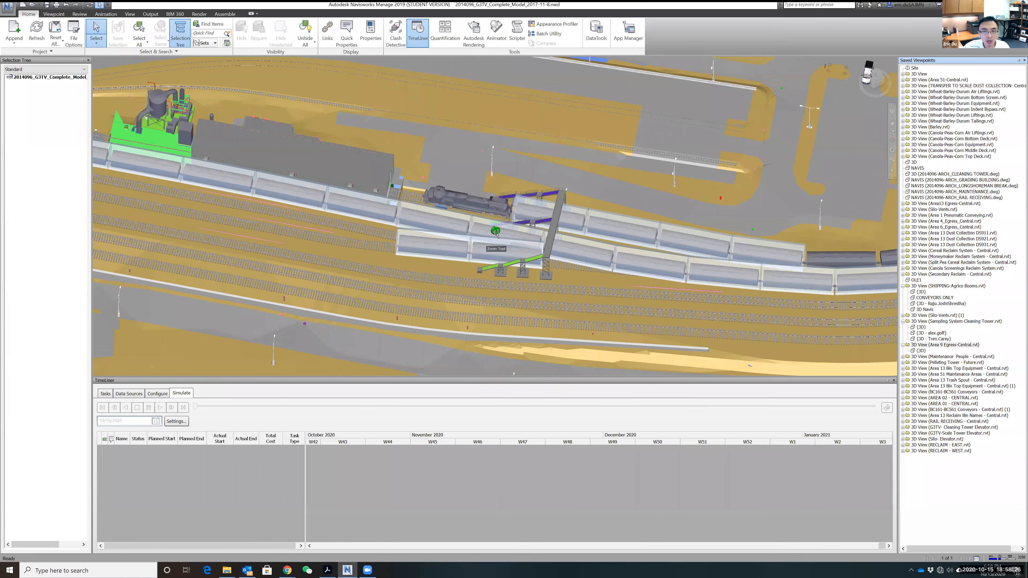
Step: Add a Clash Detective test with the complete G3TV model as both Selection A and Selection B, and close the Selection Tree
{"action": "left_click", "coordinate": [393, 32]}
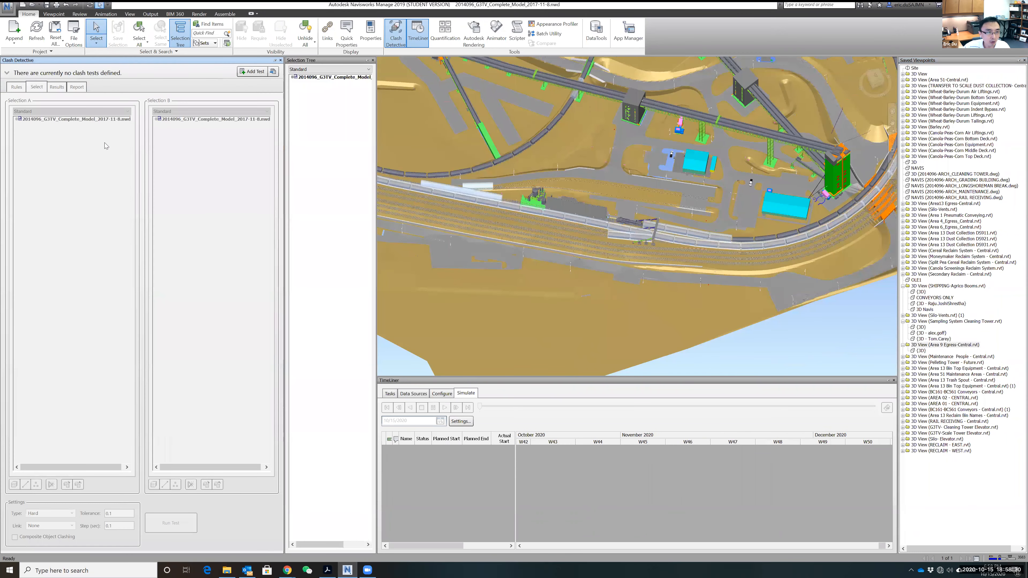
{"action": "left_click", "coordinate": [253, 71]}
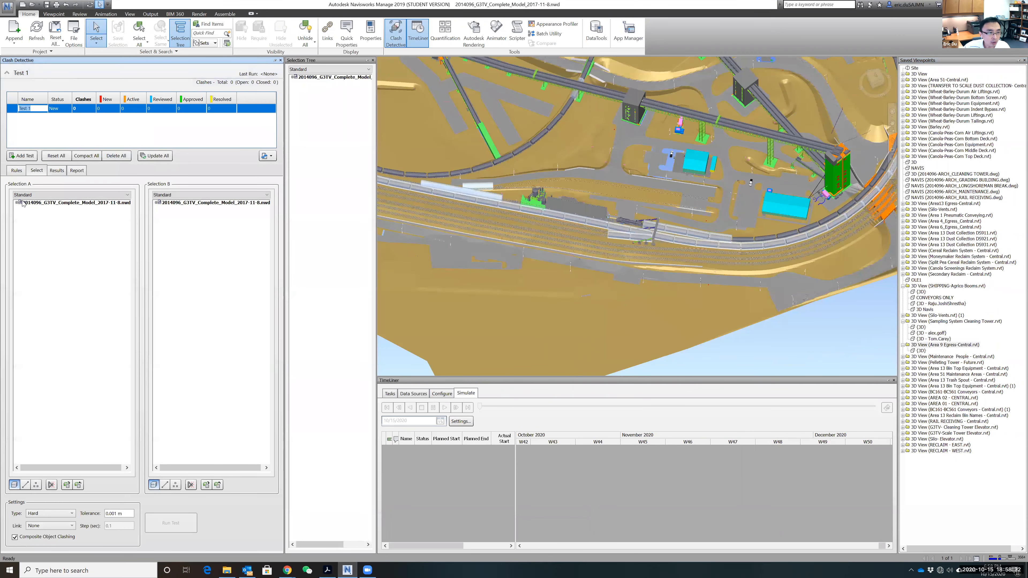
{"action": "left_click", "coordinate": [25, 202]}
{"action": "left_click", "coordinate": [204, 203]}
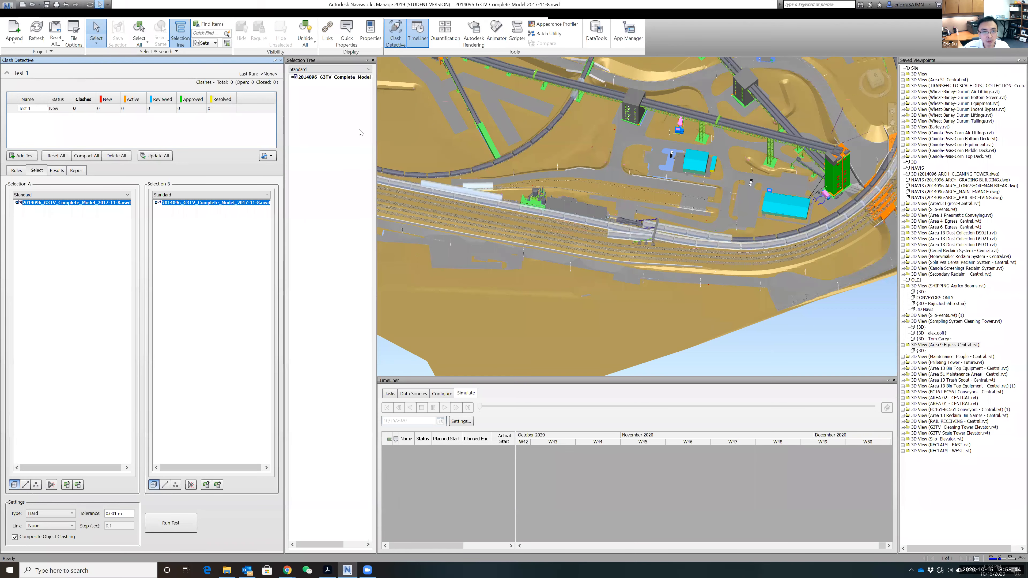
{"action": "left_click", "coordinate": [373, 60]}
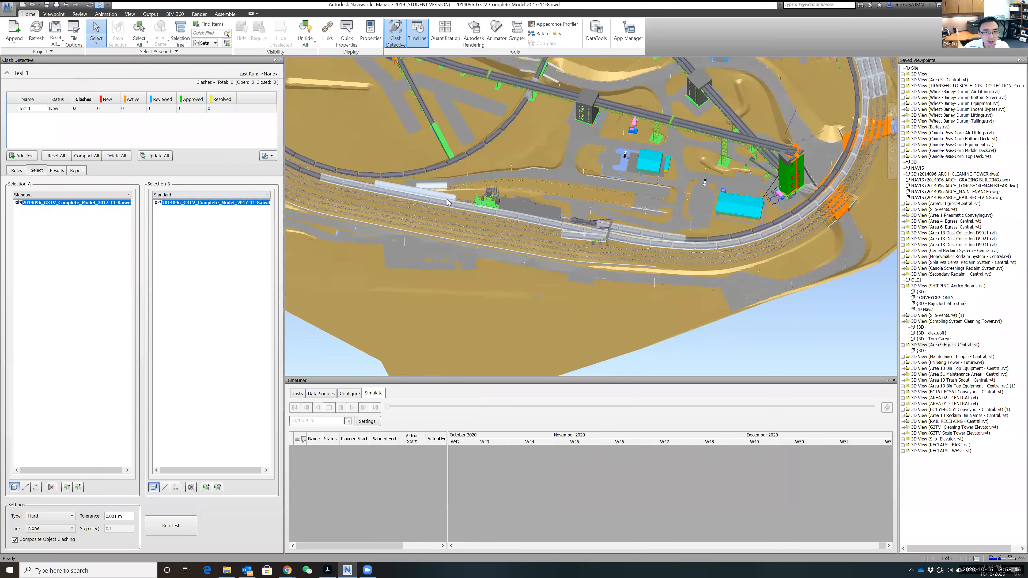
Step: Examine the green silos, their rooftop conveyors and the adjacent tower with its crane, and close the Saved Viewpoints window
{"action": "scroll", "coordinate": [537, 227], "scroll_direction": "down", "scroll_amount": 5}
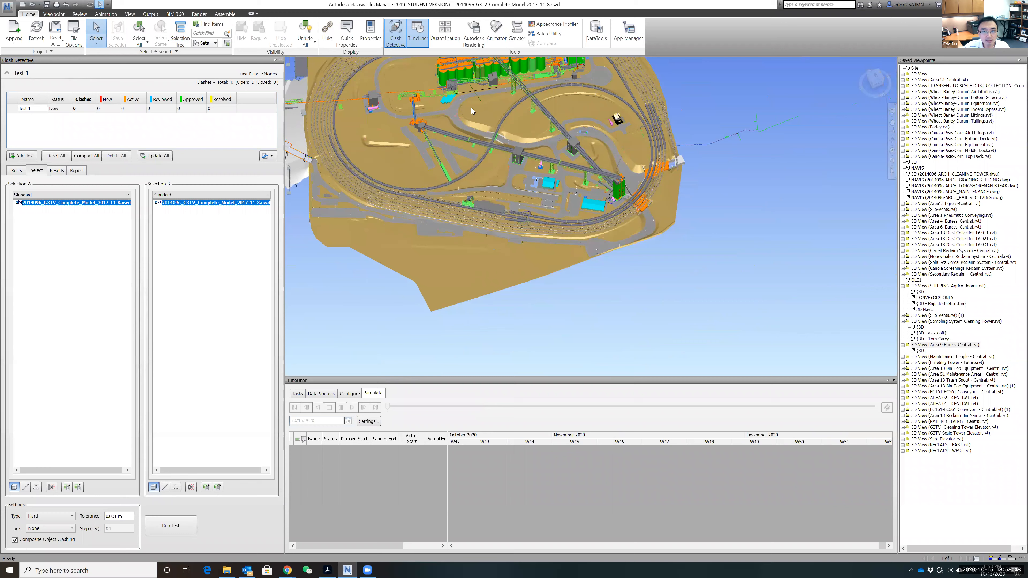
{"action": "middle_click_drag", "start_coordinate": [497, 216], "coordinate": [518, 257]}
{"action": "scroll", "coordinate": [520, 239], "scroll_direction": "up", "scroll_amount": 4}
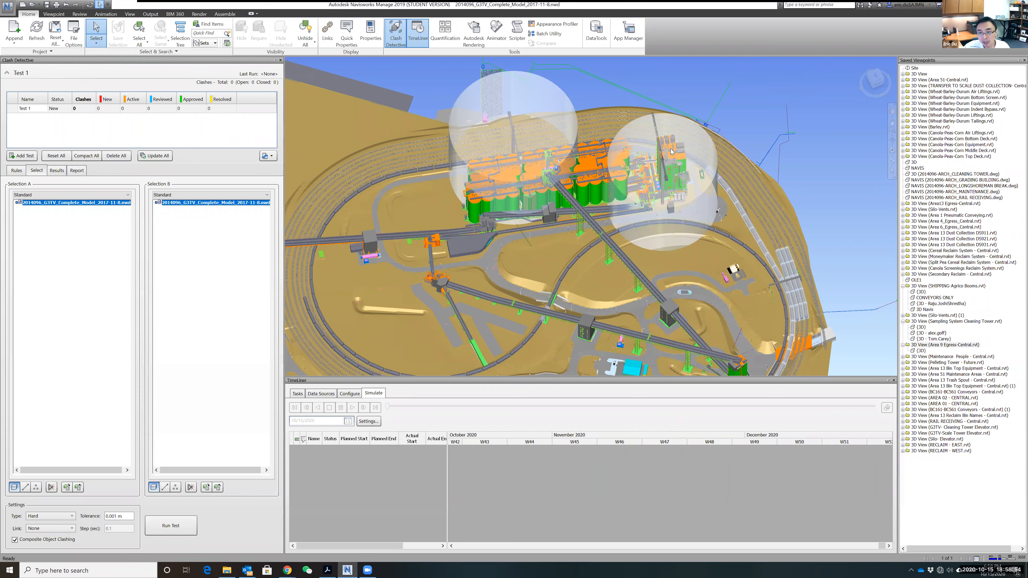
{"action": "scroll", "coordinate": [671, 151], "scroll_direction": "up", "scroll_amount": 3}
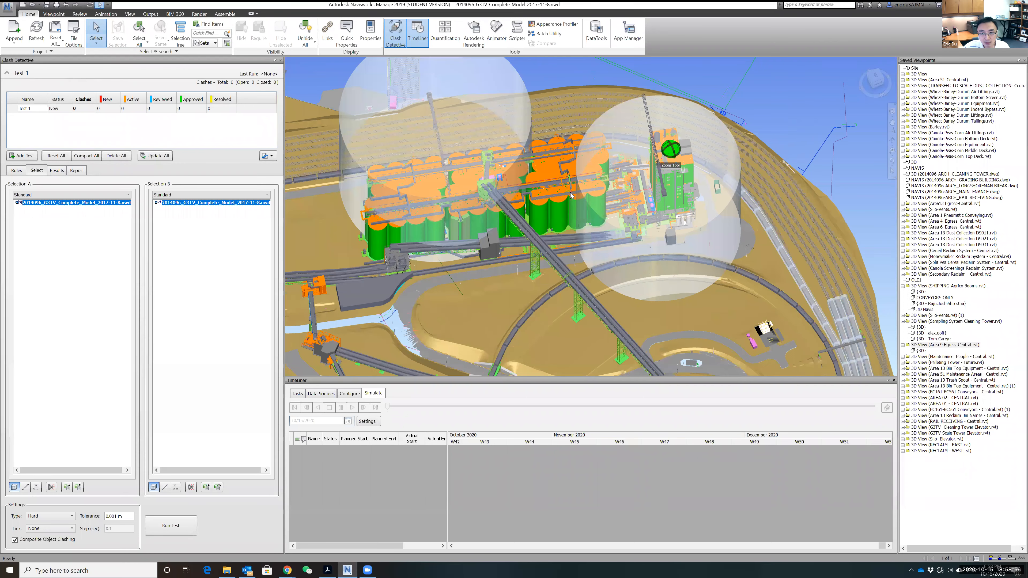
{"action": "scroll", "coordinate": [571, 192], "scroll_direction": "up", "scroll_amount": 3}
{"action": "scroll", "coordinate": [583, 140], "scroll_direction": "up", "scroll_amount": 3}
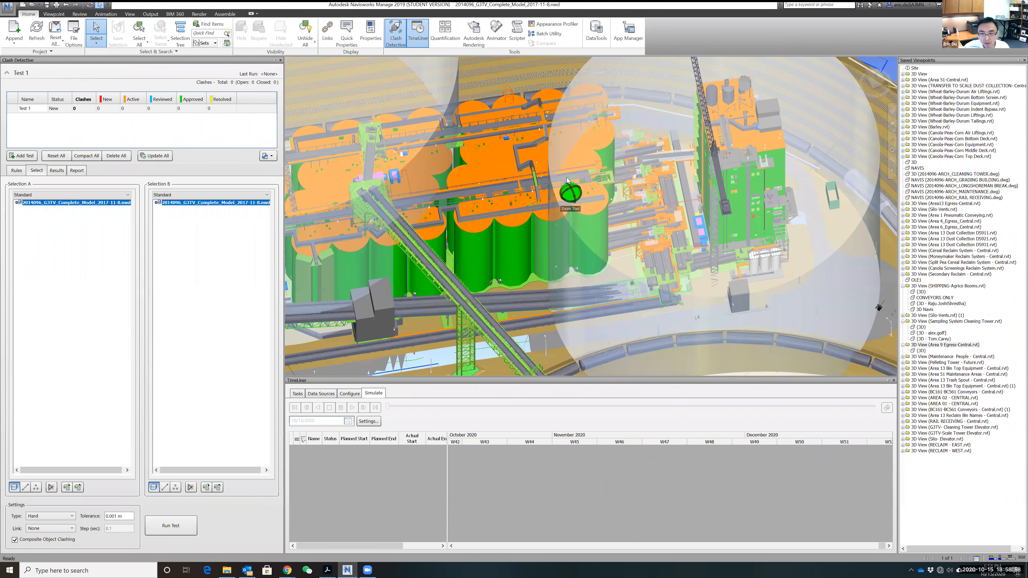
{"action": "mouse_move", "coordinate": [648, 305]}
{"action": "middle_mouse_down", "text": "shift"}
{"action": "mouse_move", "coordinate": [638, 198]}
{"action": "mouse_move", "coordinate": [644, 295]}
{"action": "mouse_move", "coordinate": [643, 241]}
{"action": "mouse_move", "coordinate": [640, 287]}
{"action": "middle_mouse_up", "text": "shift"}
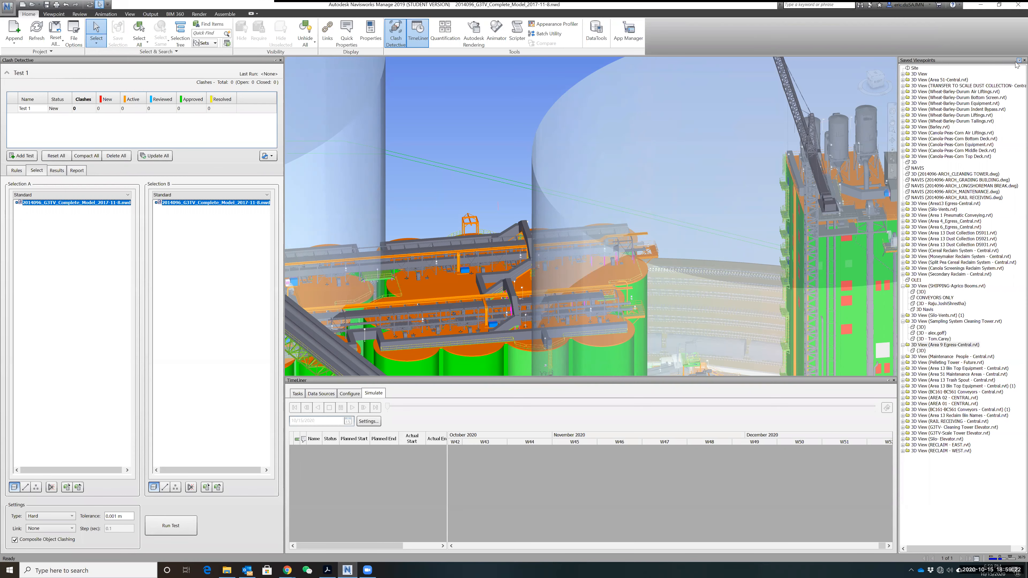
{"action": "left_click", "coordinate": [1024, 60]}
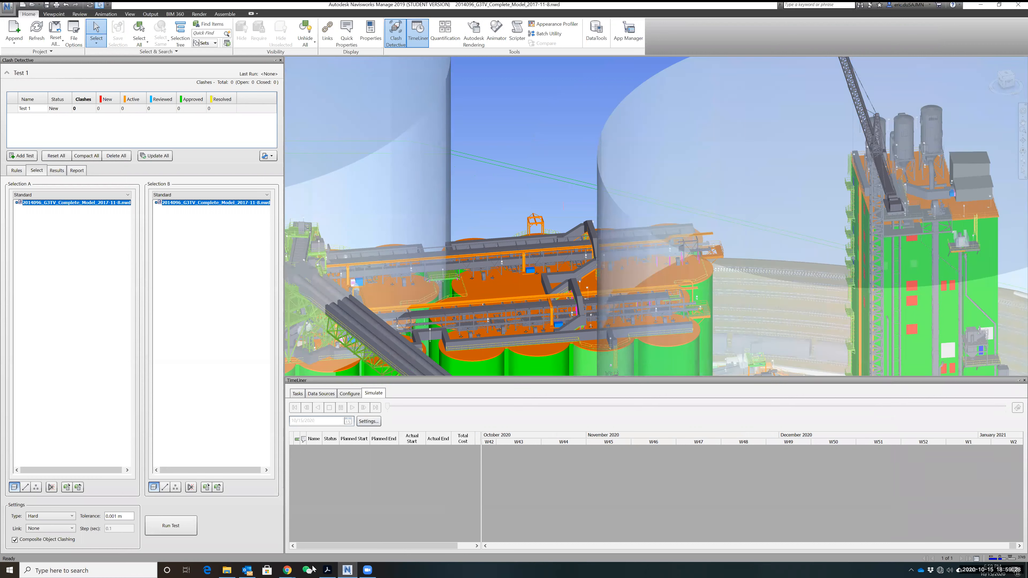
Step: Switch to the Canvas course in Chrome and review the course schedule on the "Welcome! Read this first." page from the course home
{"action": "mouse_move", "coordinate": [287, 570]}
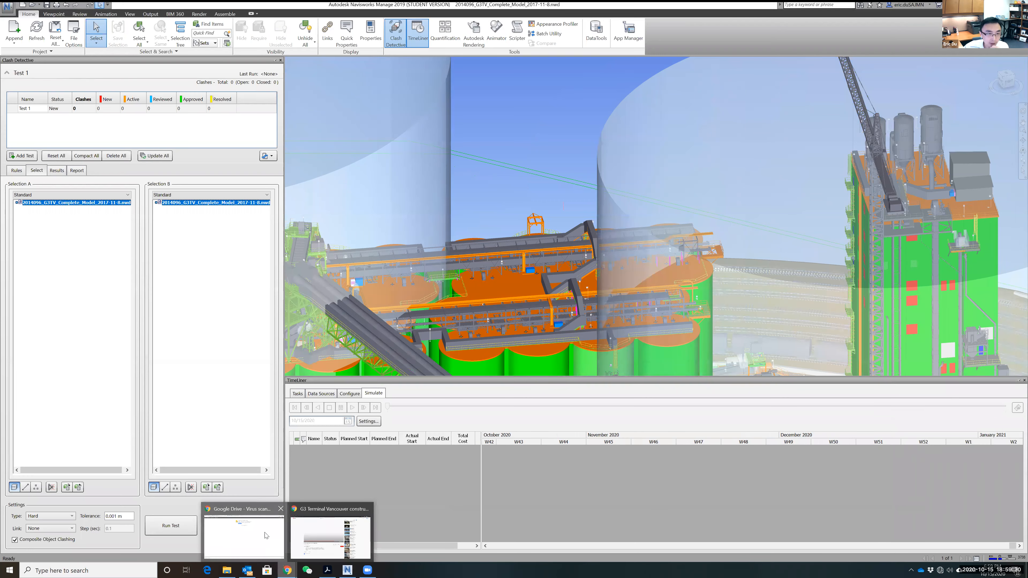
{"action": "left_click", "coordinate": [265, 541]}
{"action": "left_click", "coordinate": [53, 7]}
{"action": "left_click", "coordinate": [55, 85]}
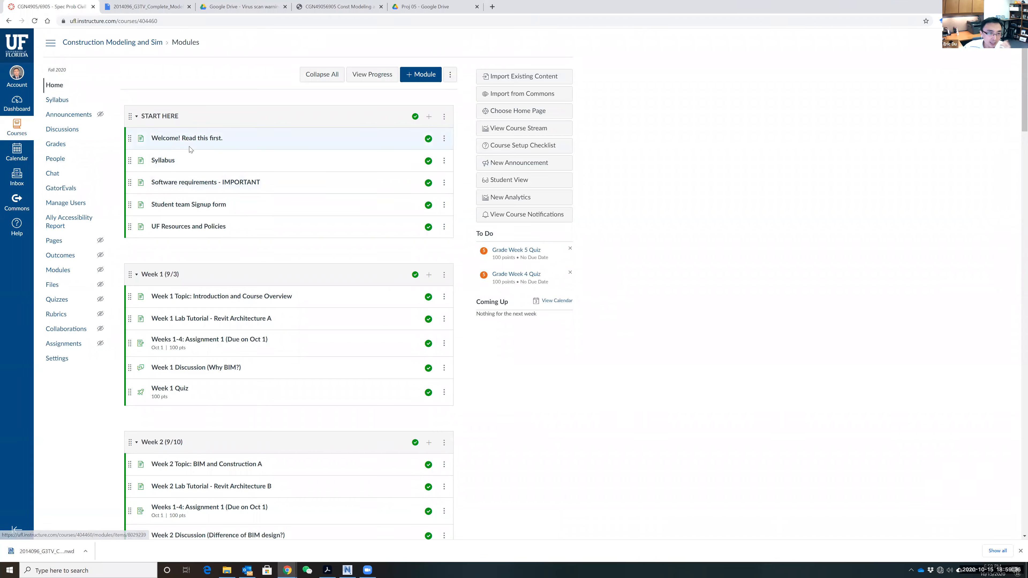
{"action": "left_click", "coordinate": [187, 138]}
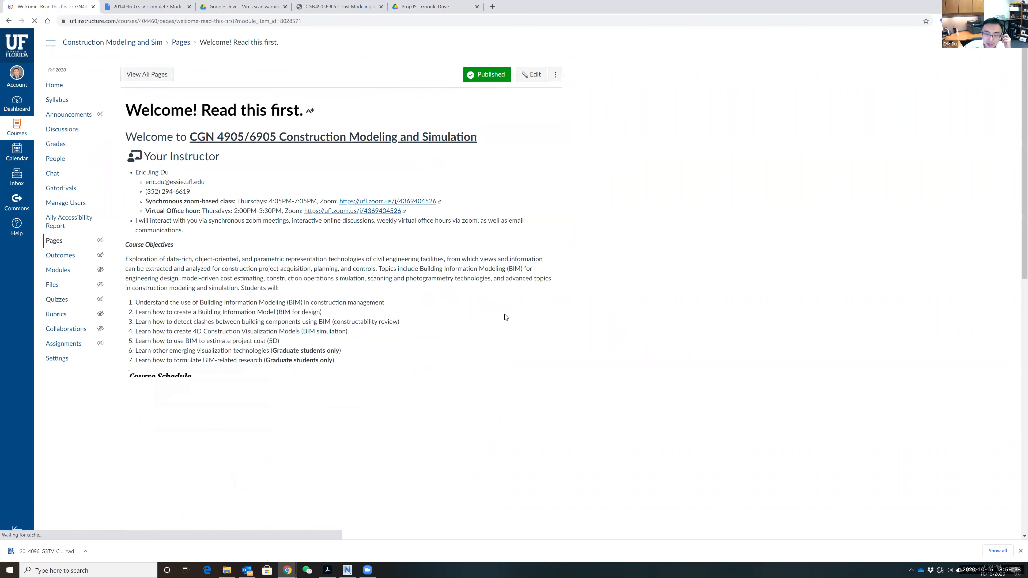
{"action": "scroll", "coordinate": [506, 316], "scroll_direction": "down", "scroll_amount": 3}
{"action": "scroll", "coordinate": [505, 317], "scroll_direction": "down", "scroll_amount": 2}
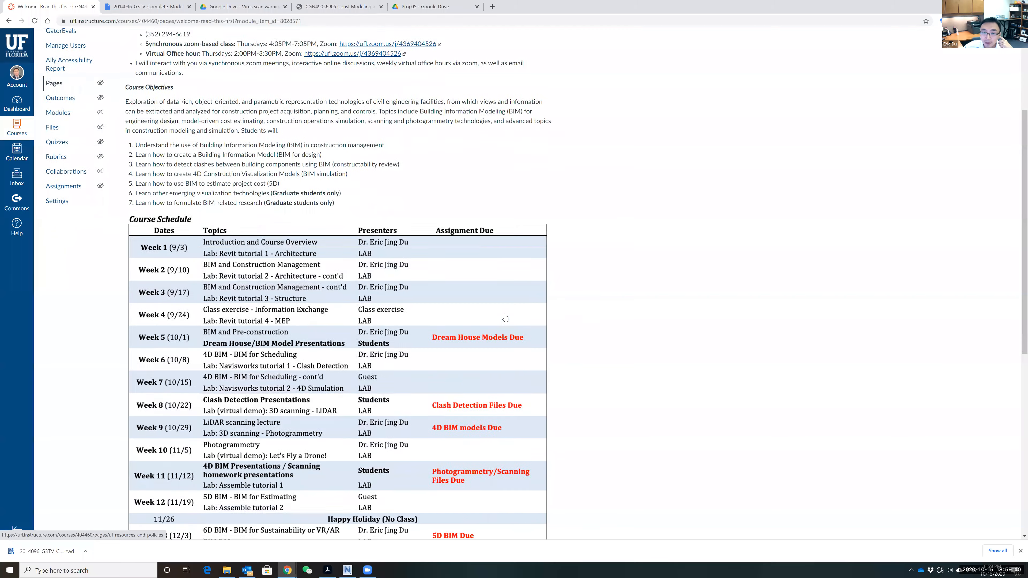
{"action": "scroll", "coordinate": [375, 337], "scroll_direction": "down", "scroll_amount": 1}
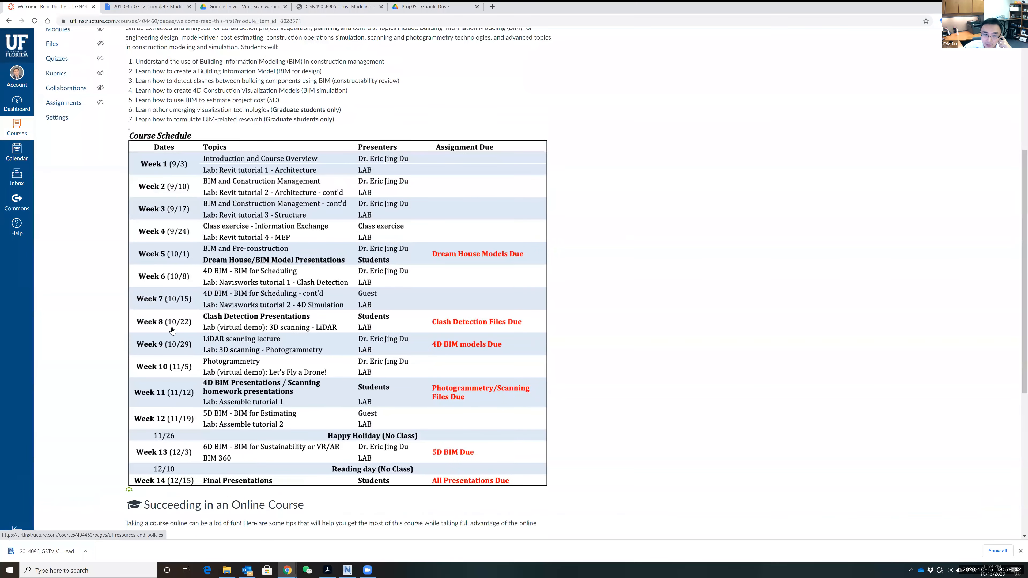